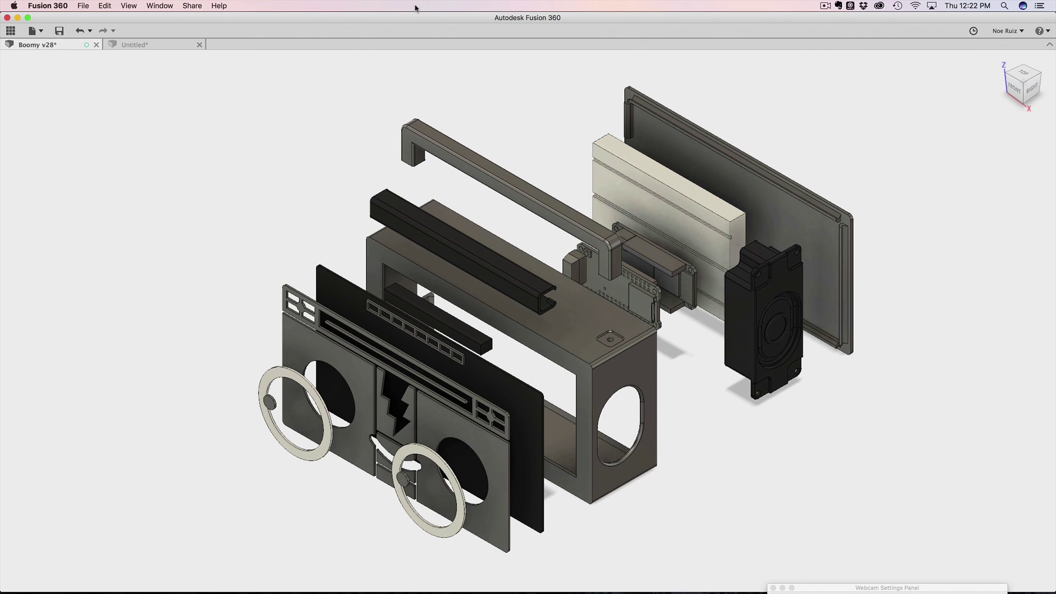
Switch to Chrome and look through the Boomy The Boombox overview page, including its AdaBox 004 and Parts sections
key(super+Tab)
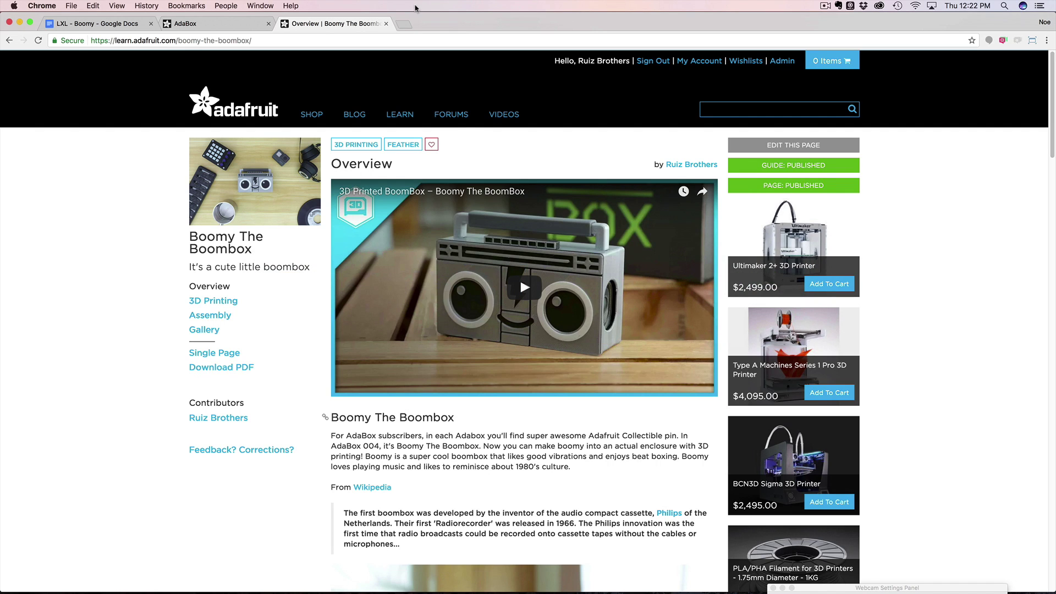
scroll(495, 165, down, 10)
scroll(463, 132, down, 10)
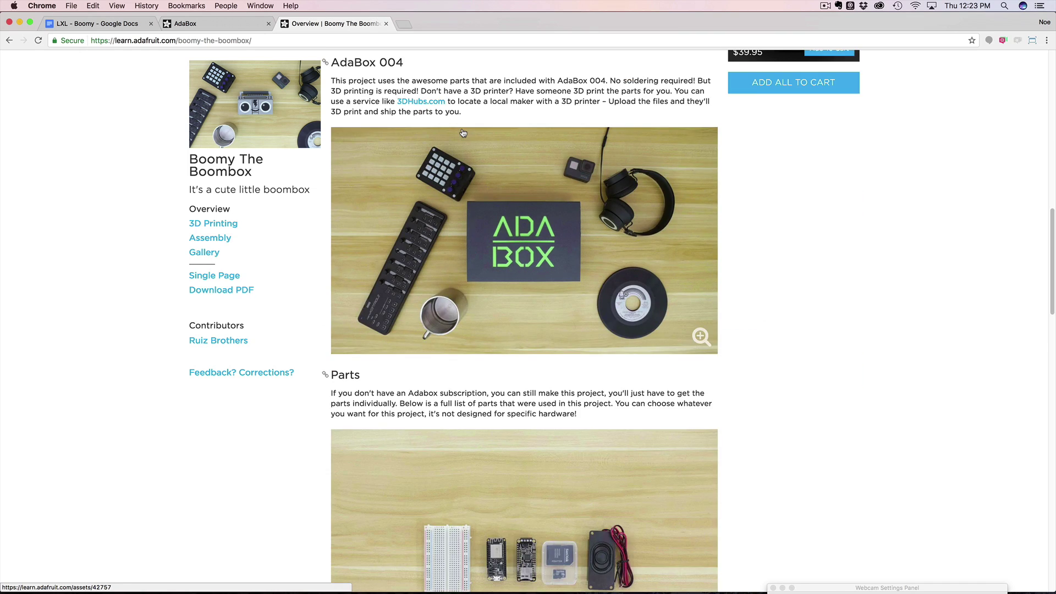
key(super+Tab)
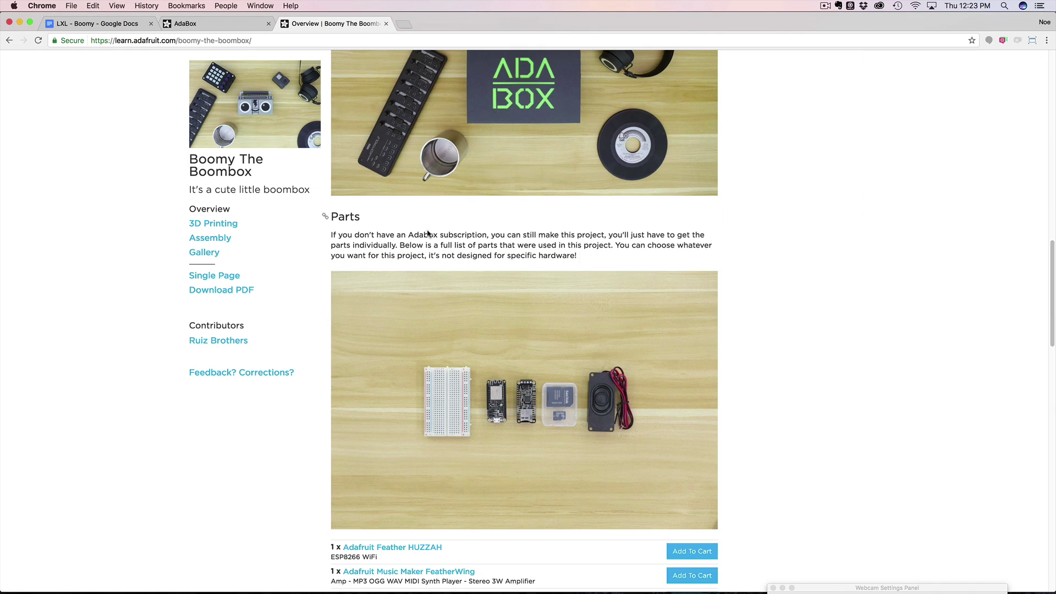
scroll(430, 234, down, 20)
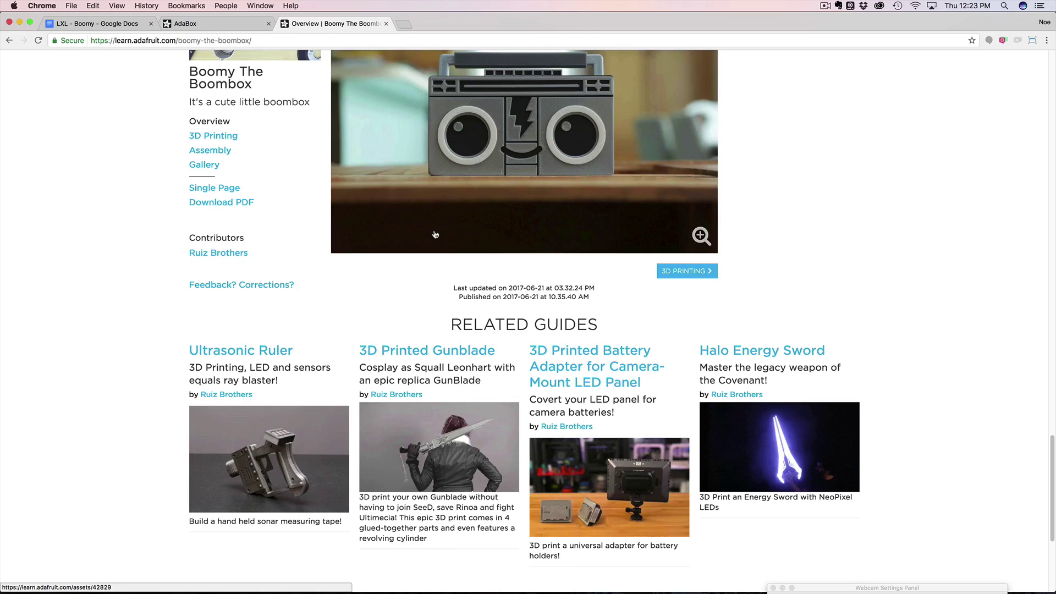
scroll(435, 235, up, 20)
Switch to Illustrator and examine the boombox artwork in adabox_boomy_outlines.svg
key(super+Tab)
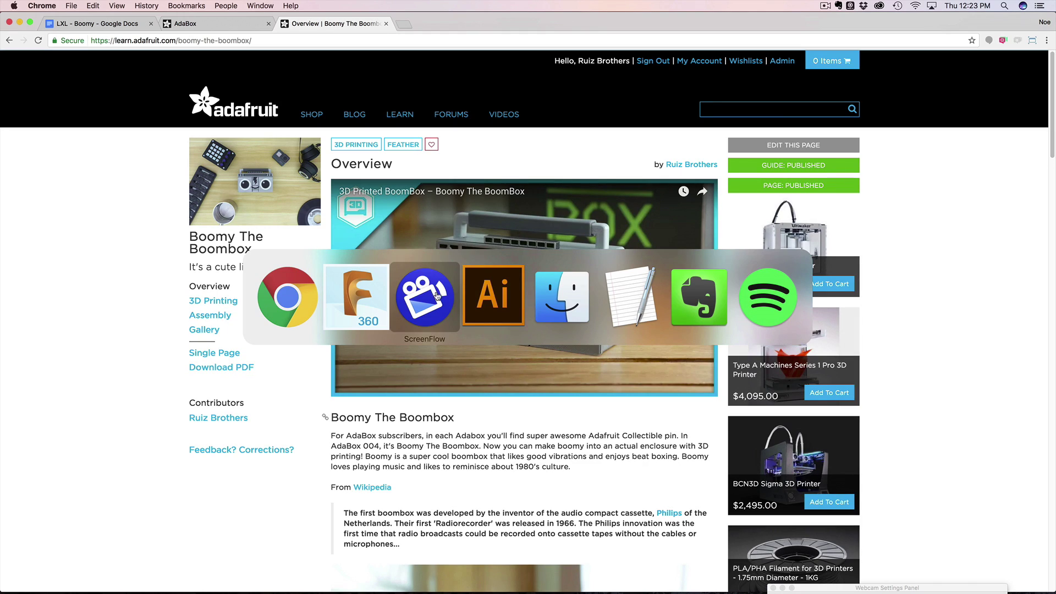
click(502, 305)
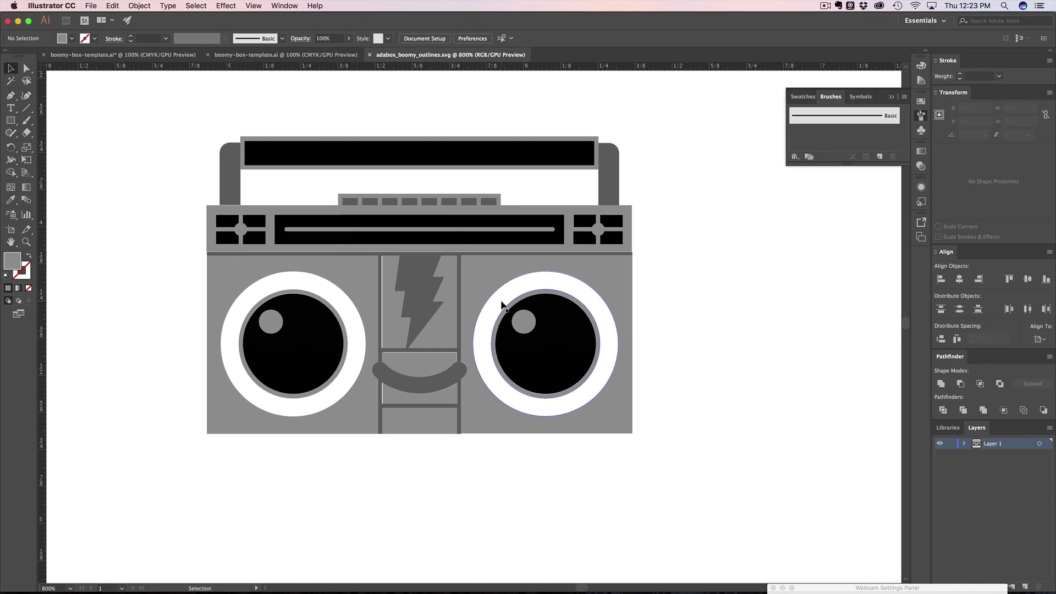
key(space)
drag(467, 185, 520, 245)
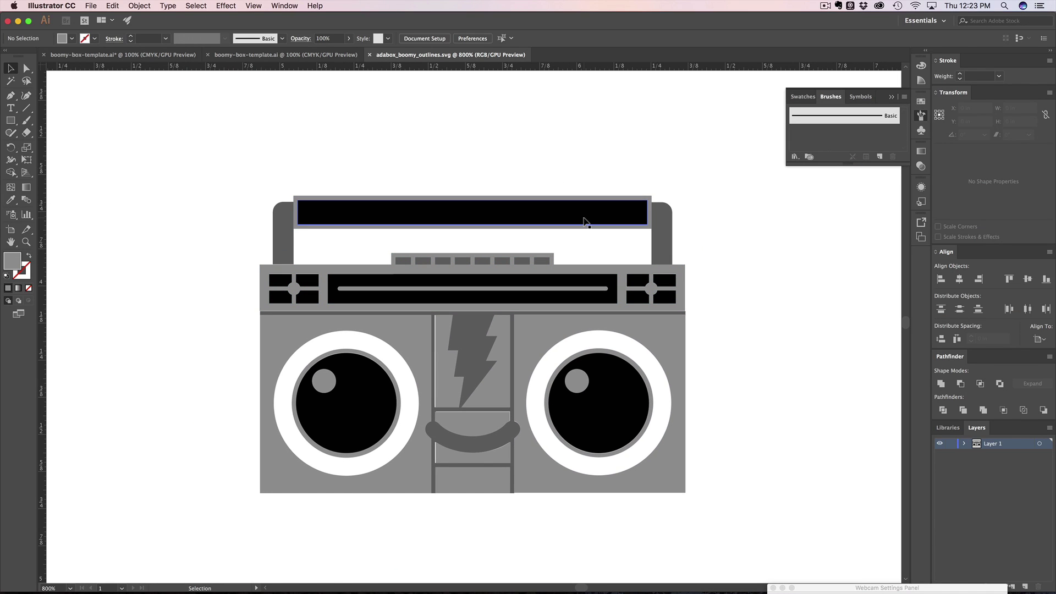
key(super+equal)
key(super+minus)
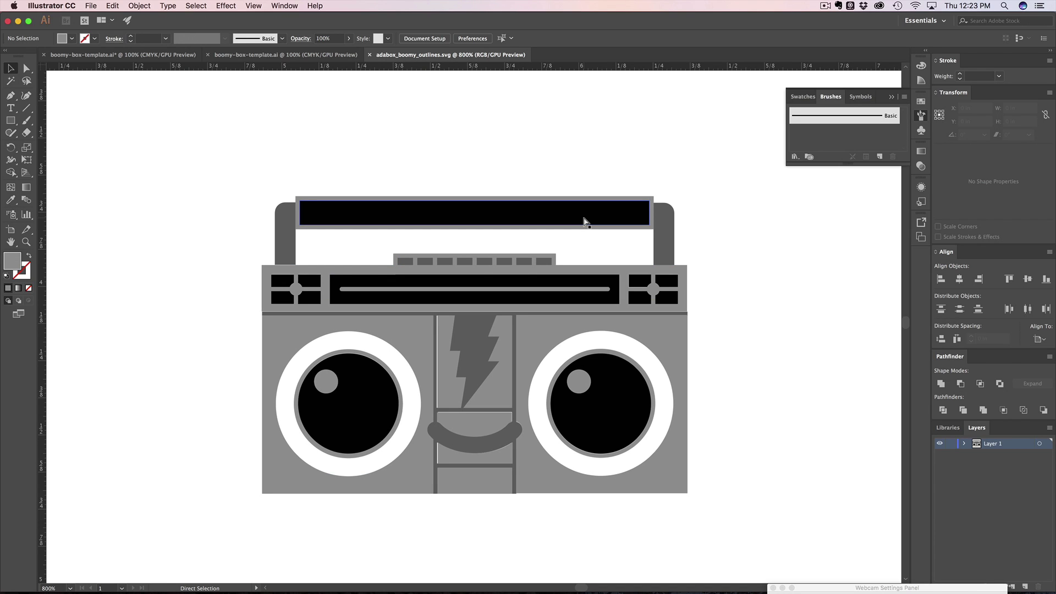
key(super+equal)
key(super+minus)
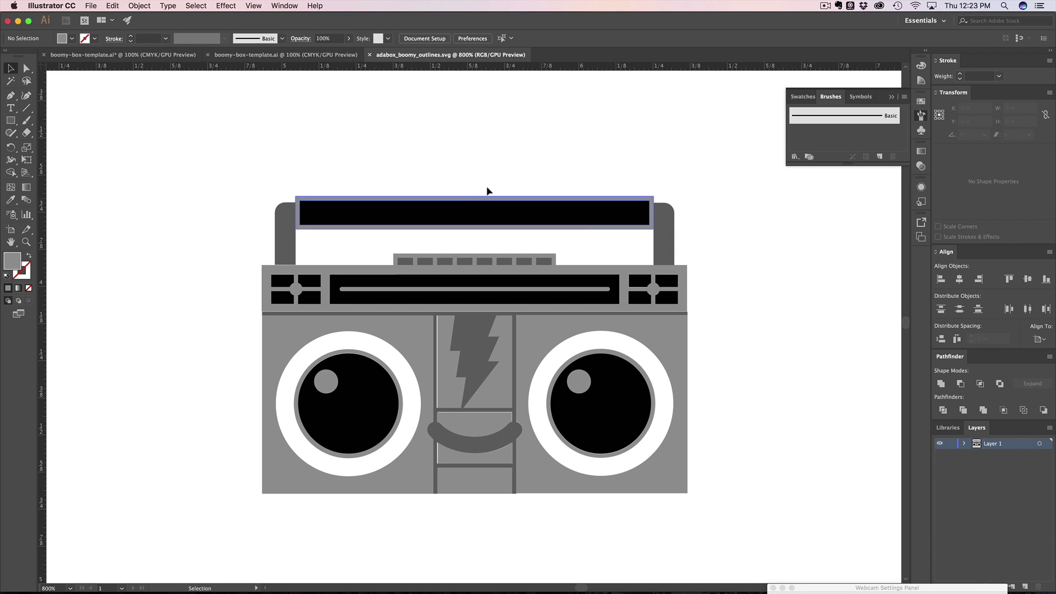
drag(193, 168, 743, 509)
click(751, 509)
click(184, 181)
click(740, 498)
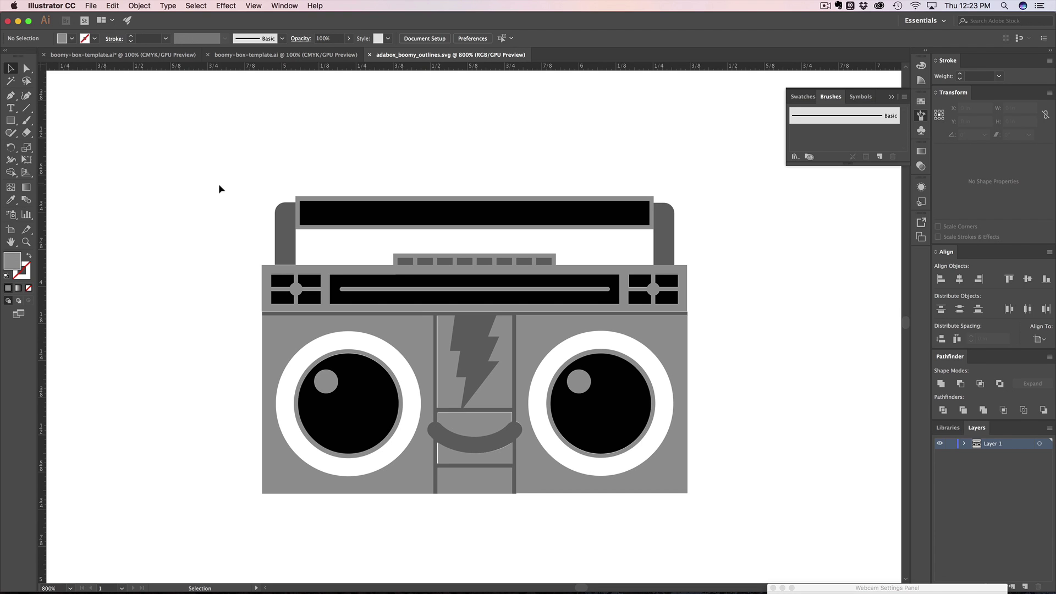
Select the whole boombox artwork and move it flush into the artboard's upper-left corner
key(super+minus)
key(super+minus)
key(super+minus)
key(super+minus)
key(super+minus)
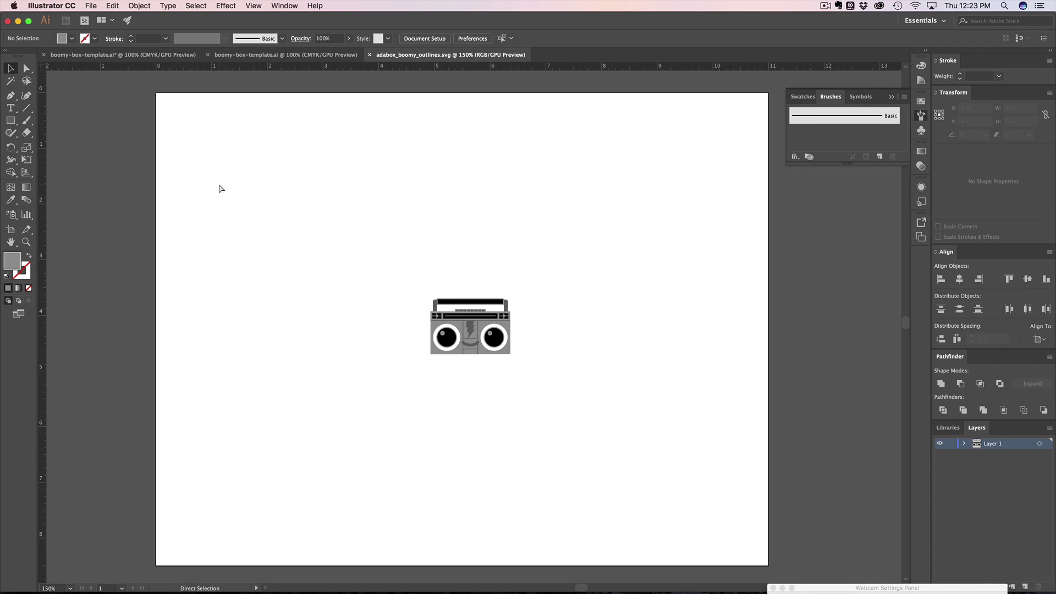
scroll(316, 231, up, 3)
scroll(316, 231, left, 1)
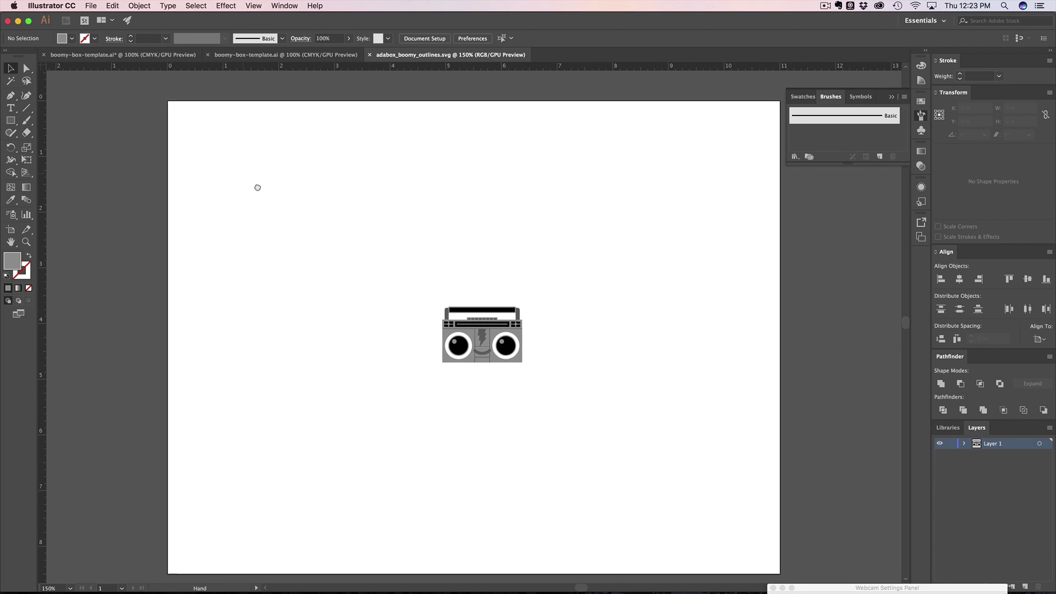
drag(395, 299, 680, 499)
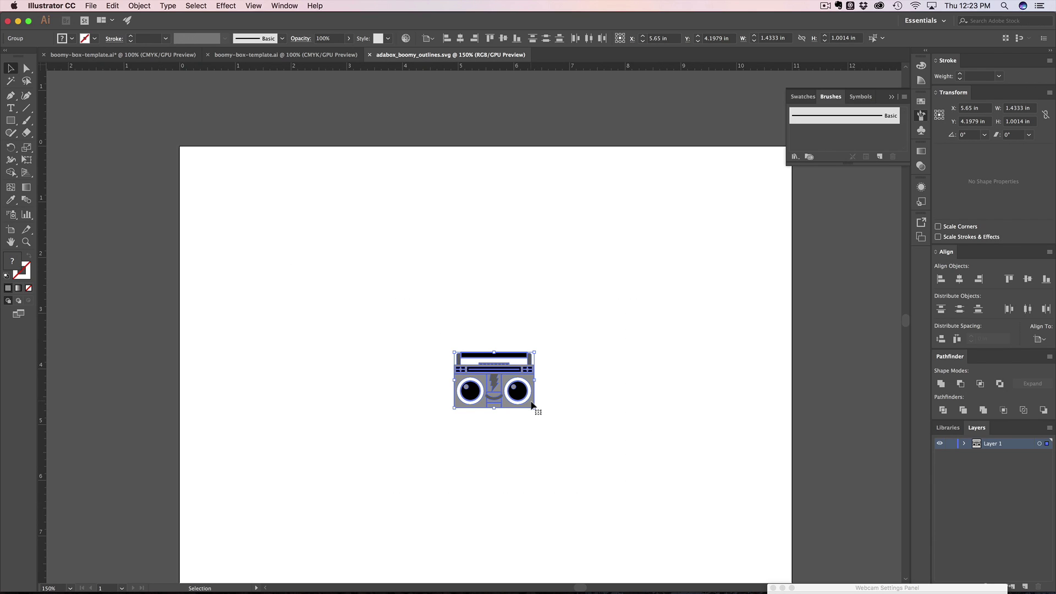
drag(532, 406, 259, 204)
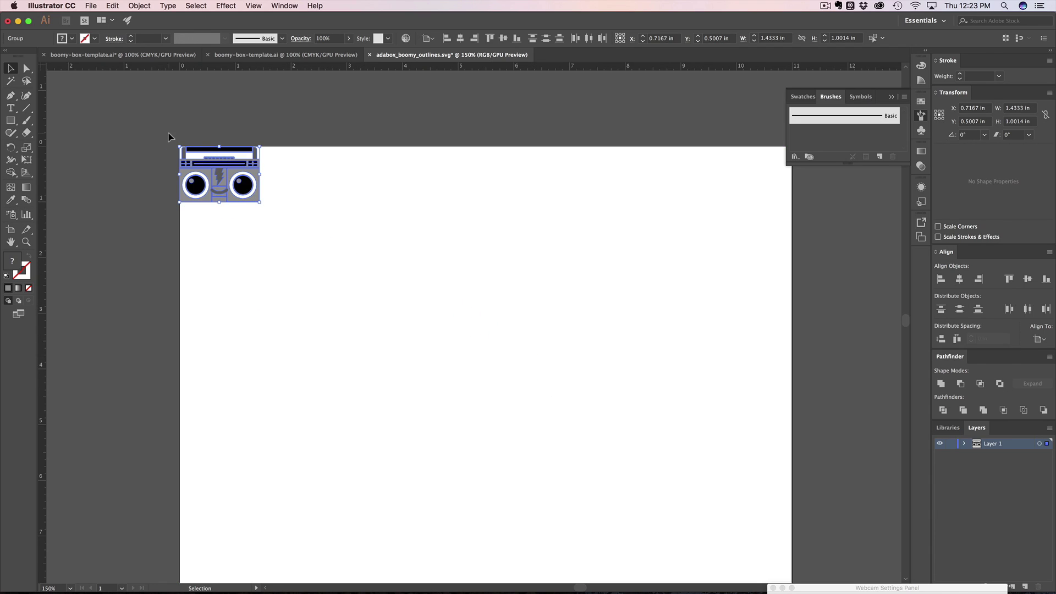
key(super+equal)
key(super+equal)
key(super+equal)
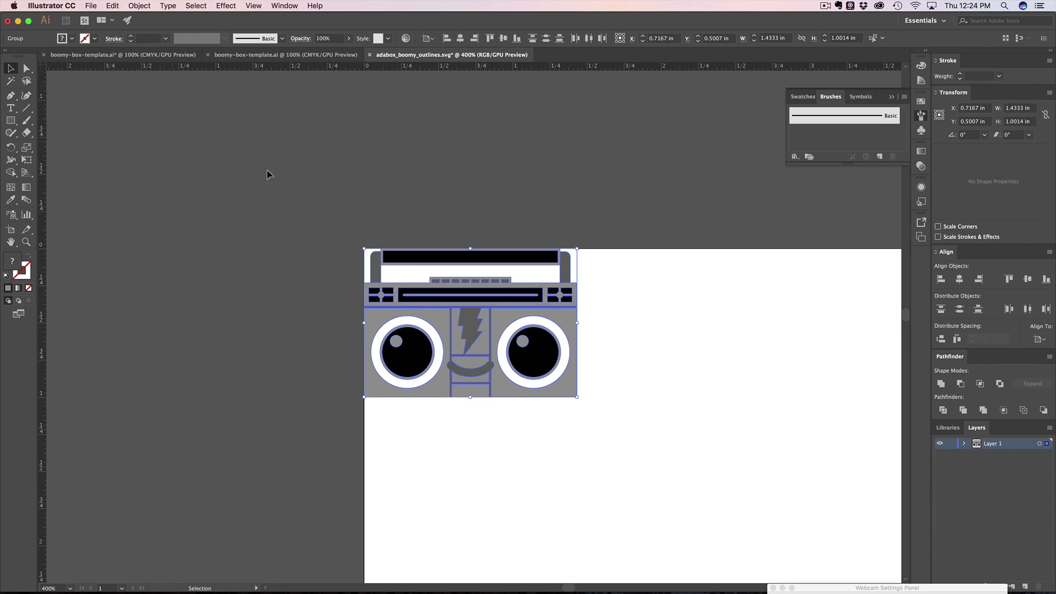
Switch to the untitled design in Fusion 360 and start an SVG insertion on the top origin plane
key(super+Tab)
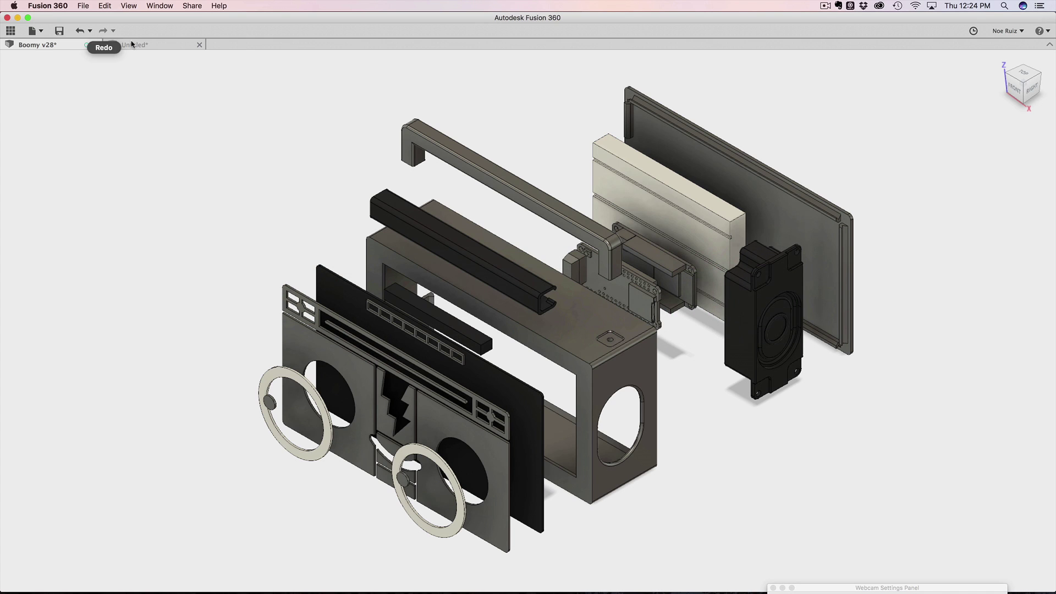
click(133, 44)
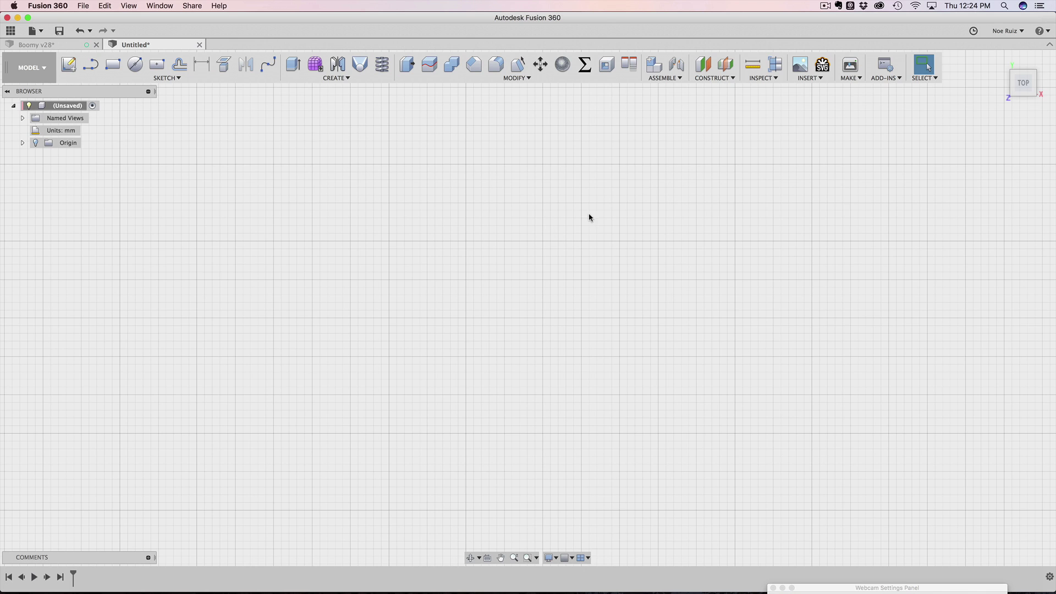
shift+middle_drag(459, 309, 480, 405)
click(806, 78)
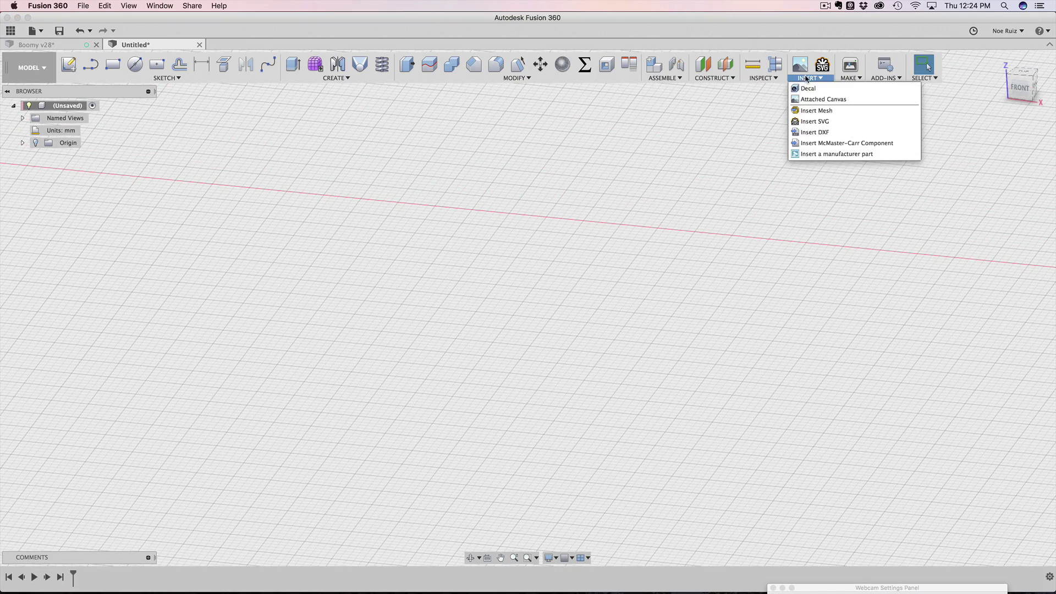
click(809, 78)
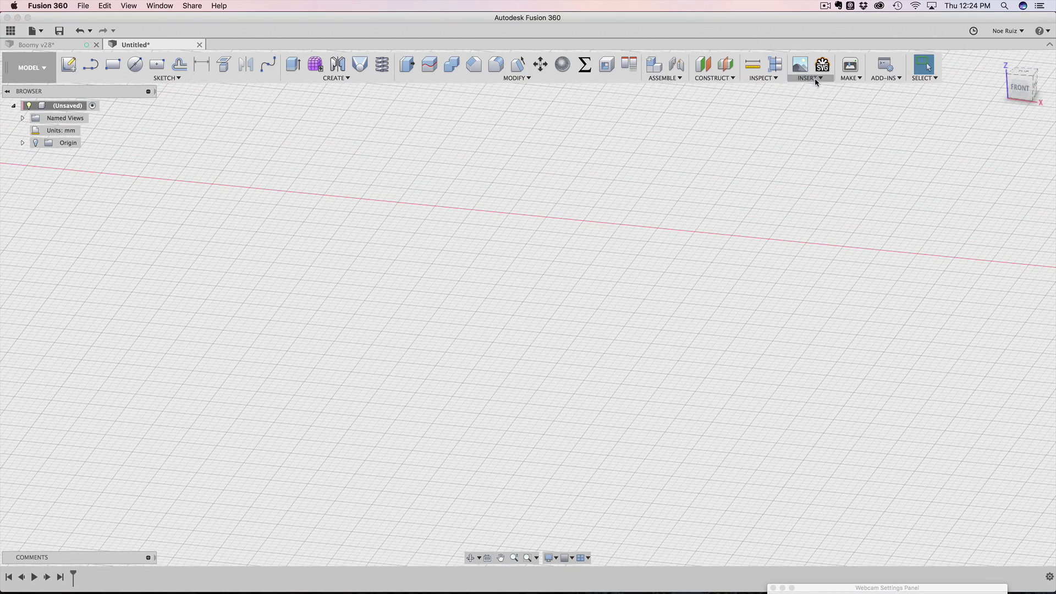
click(810, 78)
click(815, 122)
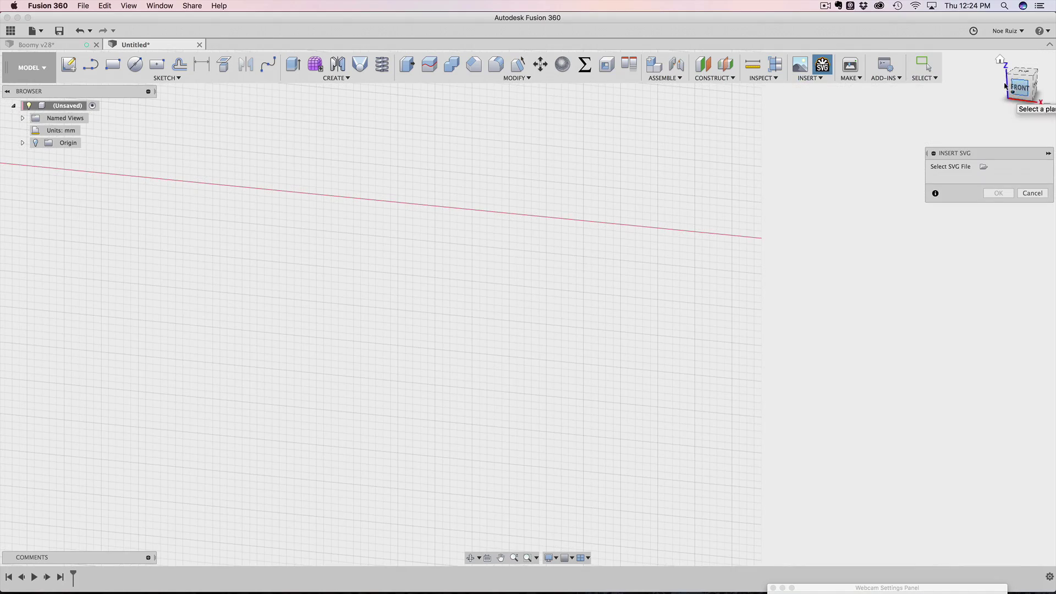
click(1000, 62)
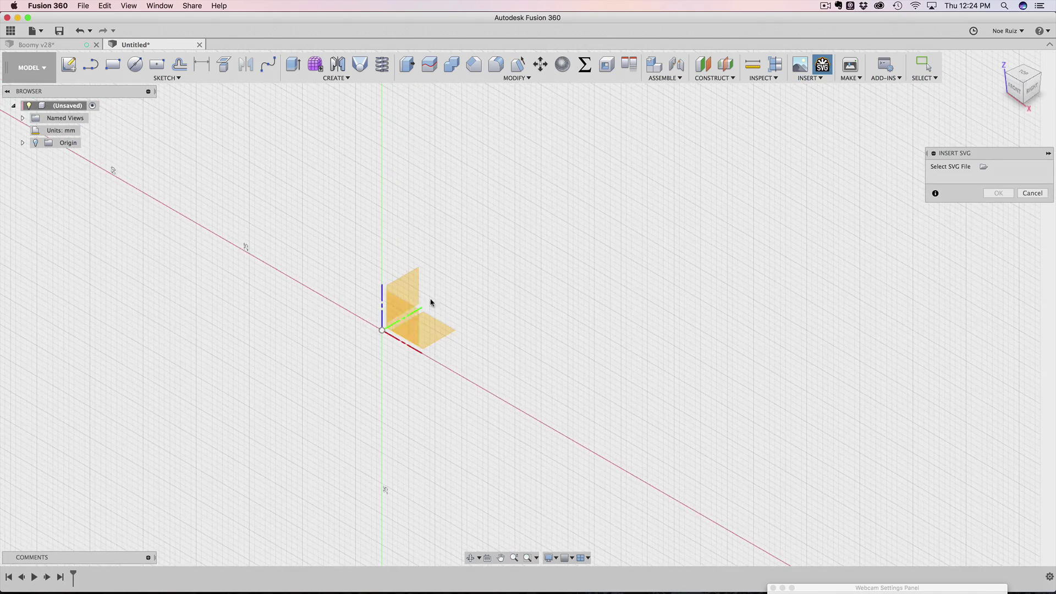
click(406, 298)
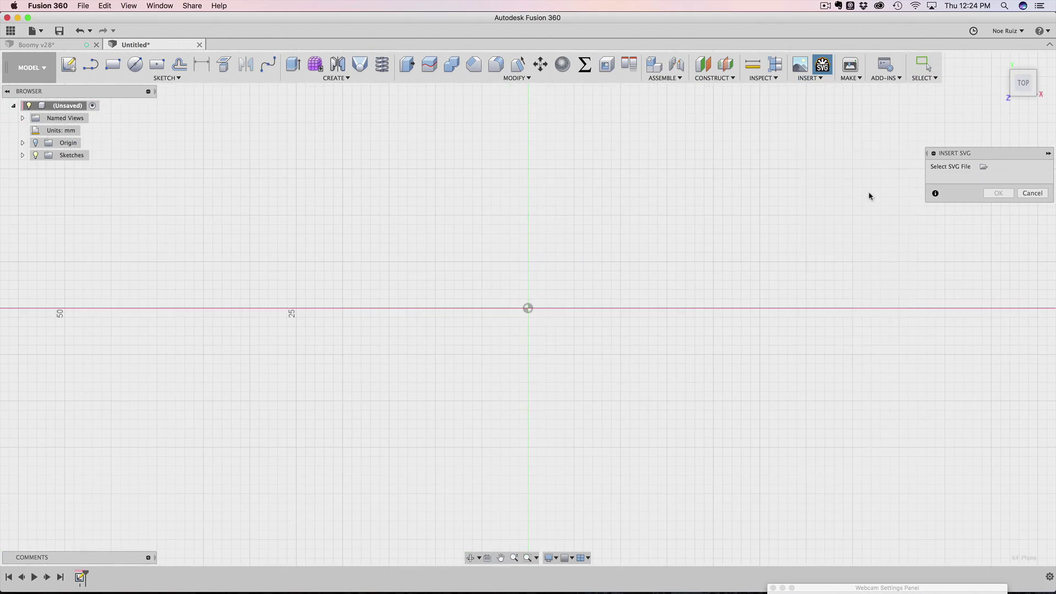
Preview adabox_boomy_outlines.svg in the source folder and load it for the SVG insertion
click(985, 167)
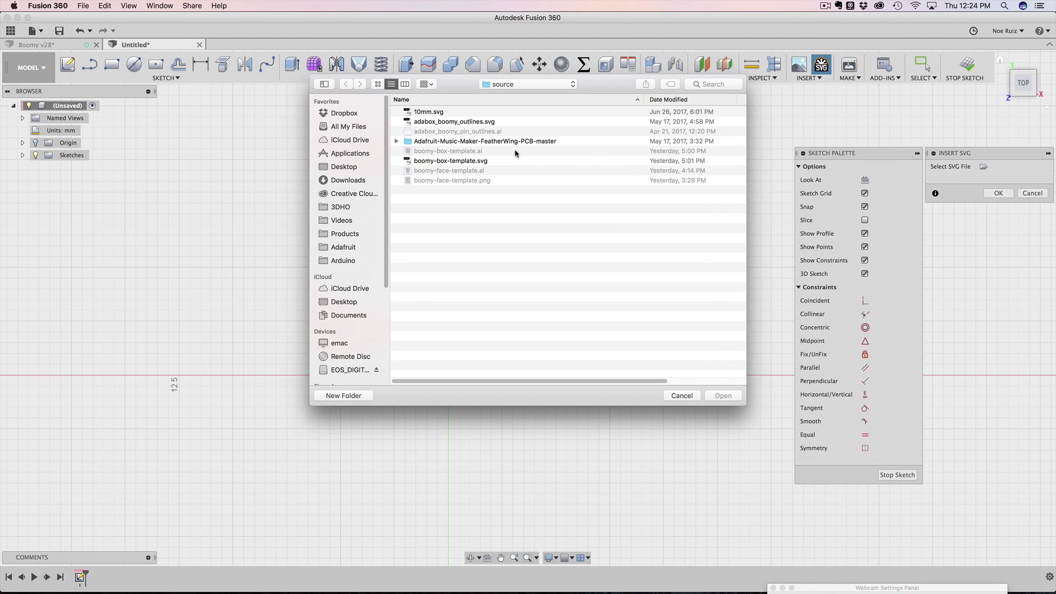
click(477, 124)
key(space)
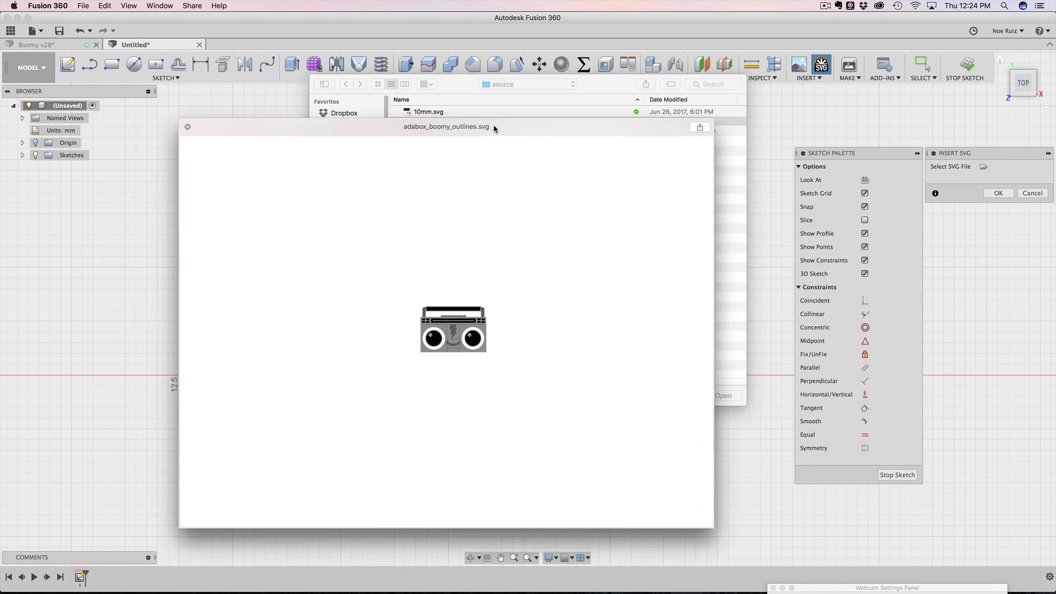
key(space)
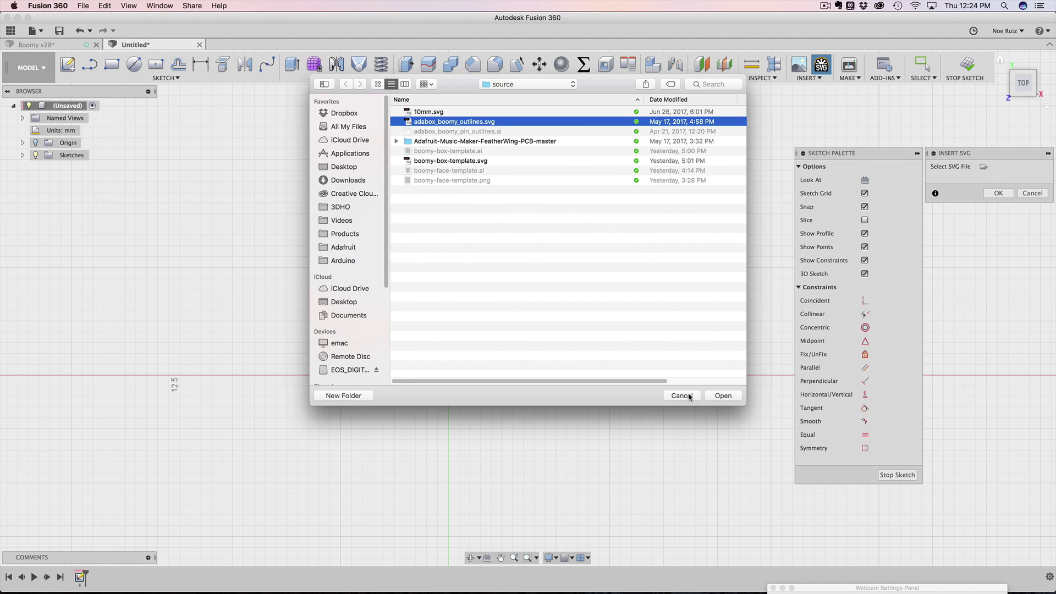
click(718, 396)
Locate the boombox outlines relative to the origin and insert them with zero X and Y offset at scale 1.00
scroll(507, 349, up, 4)
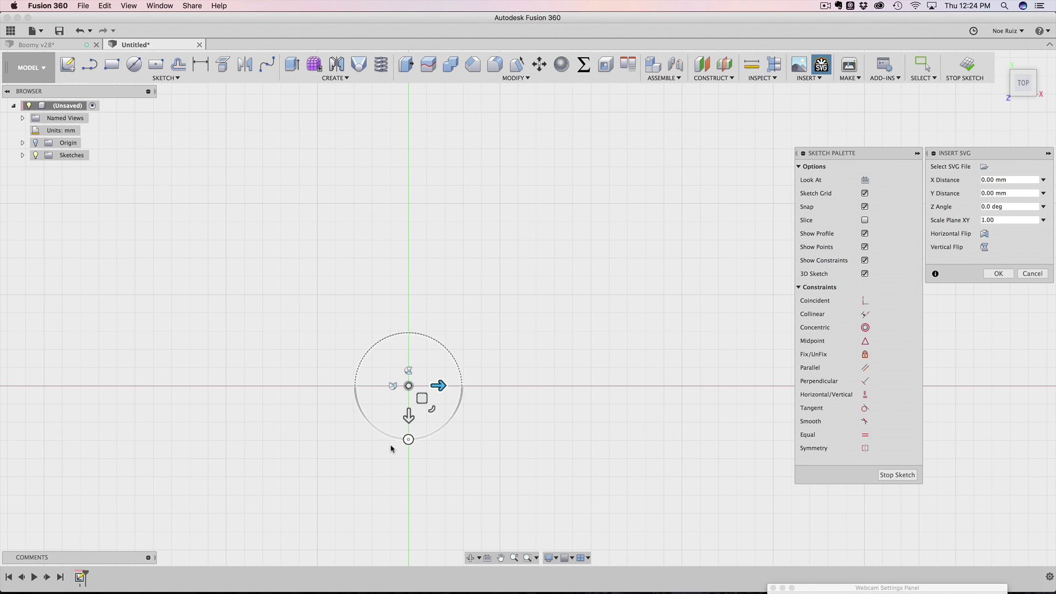
scroll(402, 391, up, 5)
scroll(402, 390, up, 5)
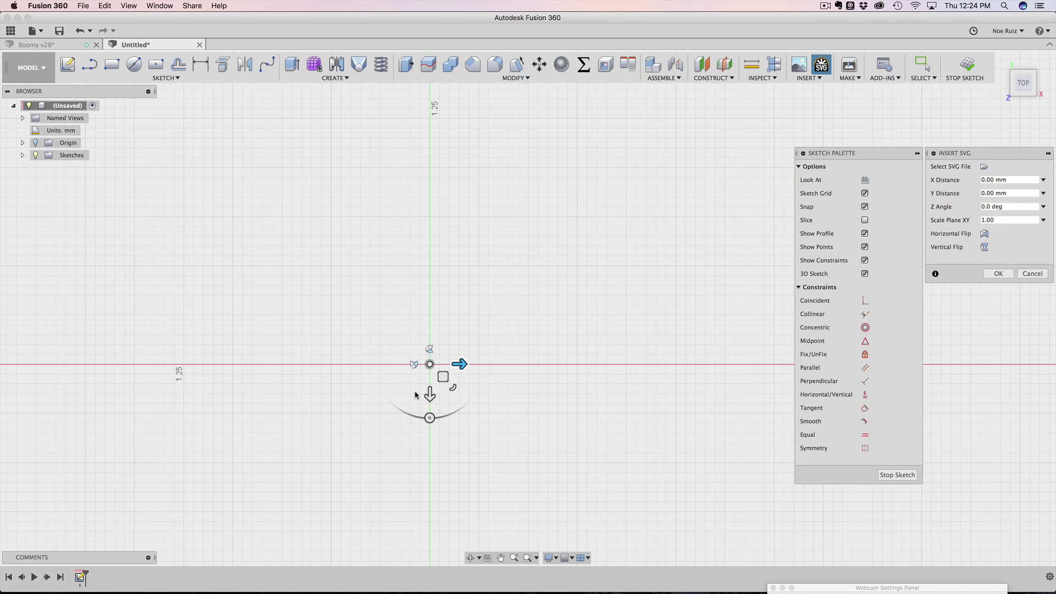
scroll(424, 367, up, 5)
scroll(440, 358, up, 10)
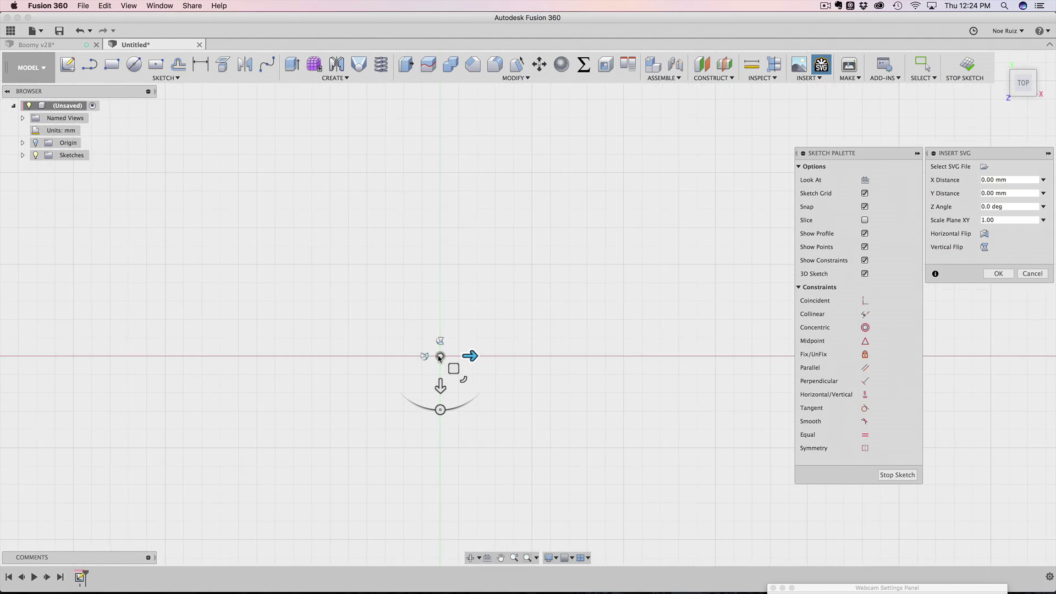
mouse_move(607, 468)
middle_down()
mouse_move(506, 356)
mouse_move(434, 305)
middle_up()
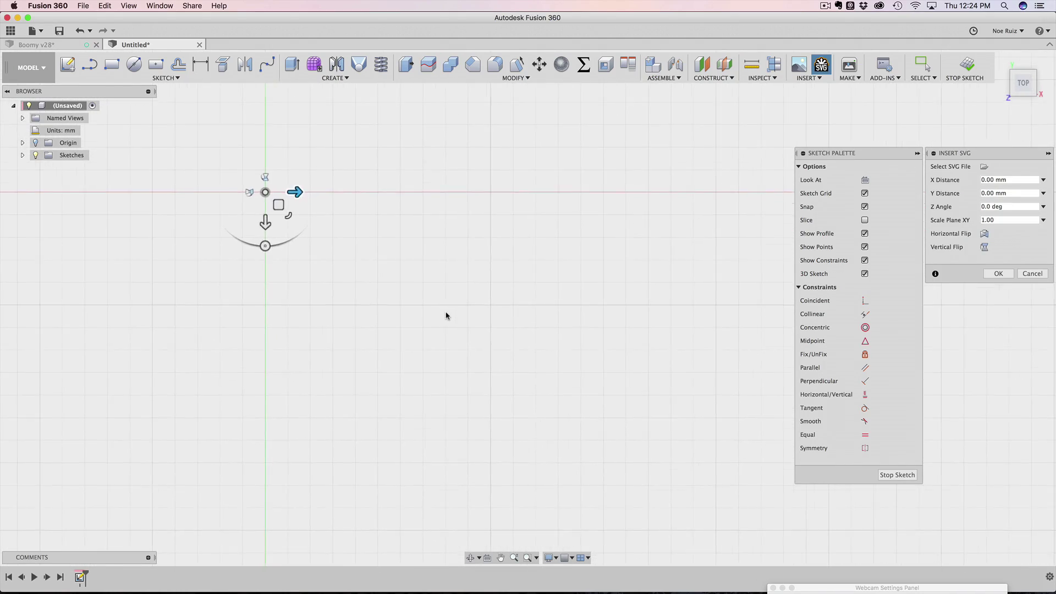
scroll(433, 305, down, 5)
scroll(335, 257, up, 10)
scroll(334, 229, down, 4)
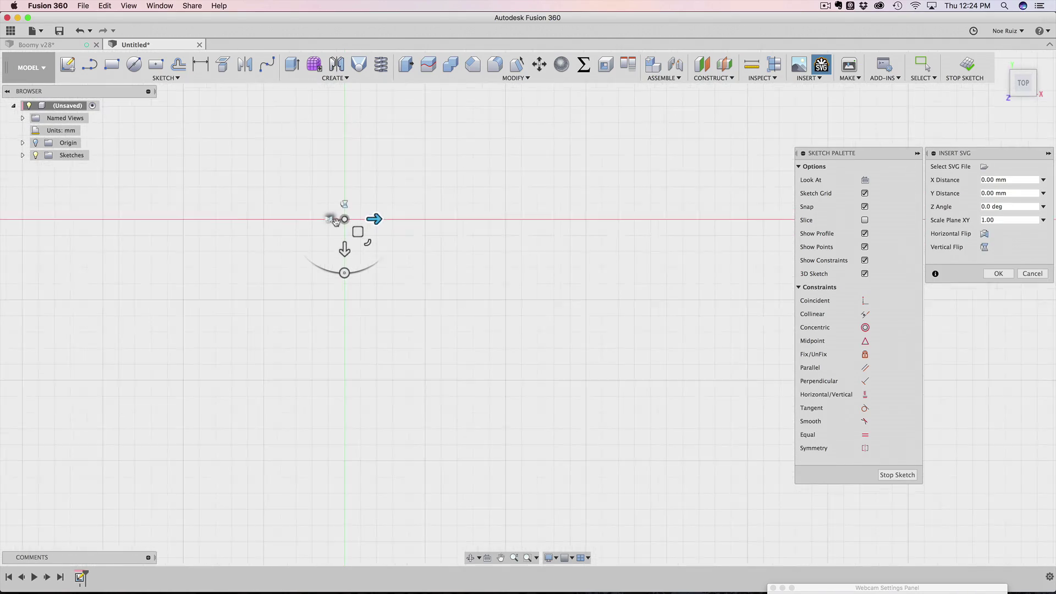
scroll(570, 393, up, 5)
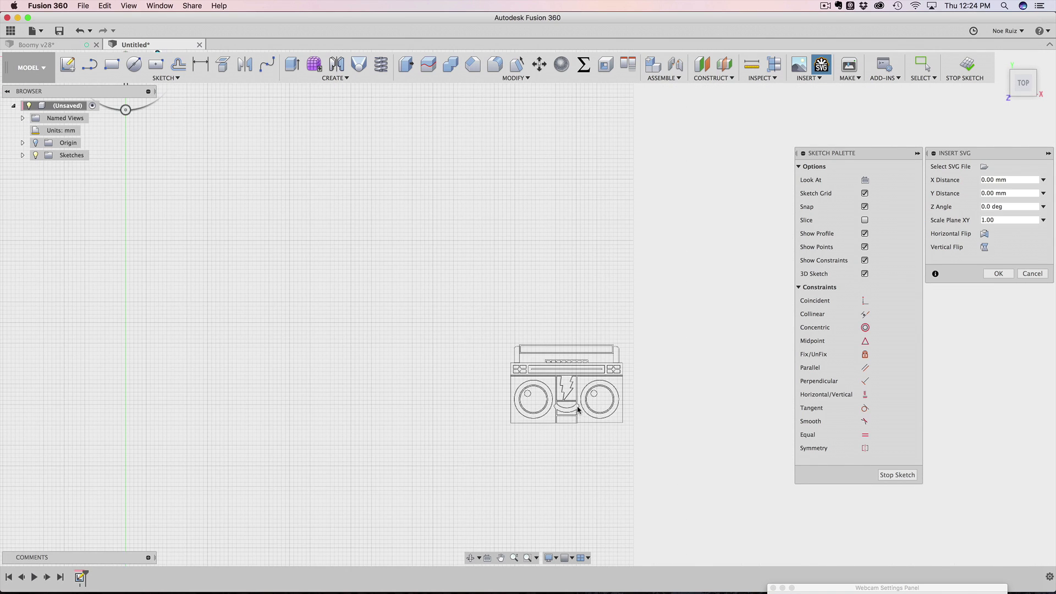
scroll(567, 390, down, 3)
middle_drag(480, 299, 555, 418)
click(999, 274)
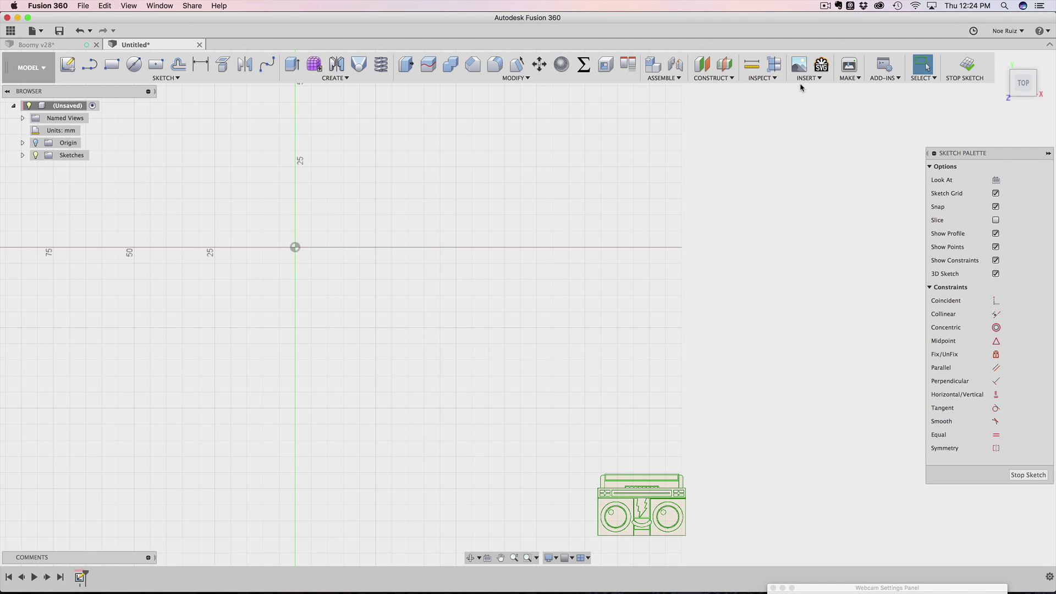
Start another SVG insertion, preview 10mm.svg in the source folder, and load that file
middle_drag(252, 331, 360, 378)
scroll(408, 297, down, 3)
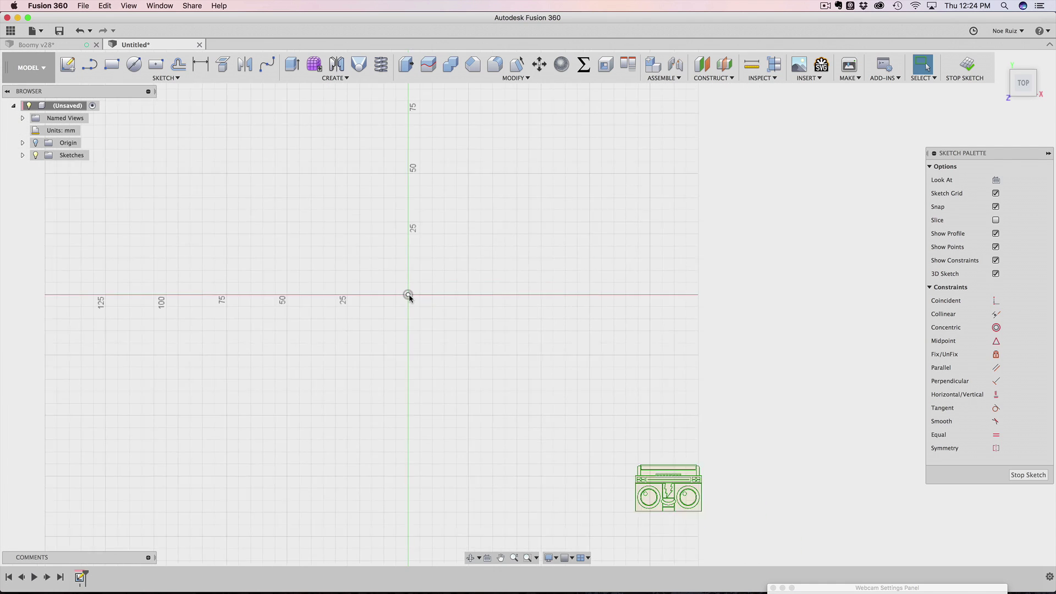
scroll(409, 297, up, 4)
scroll(409, 296, up, 2)
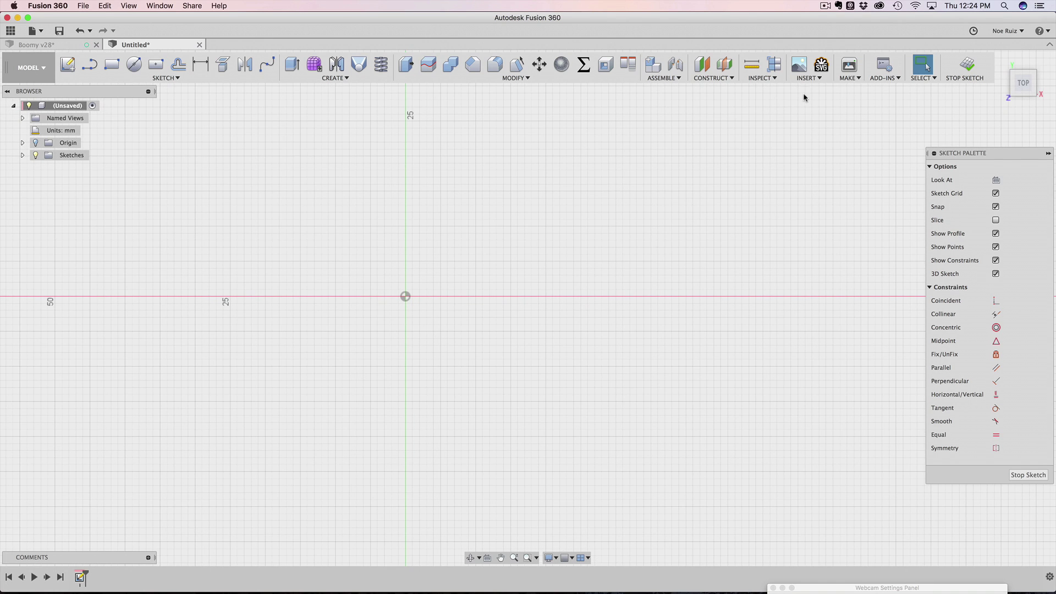
click(821, 67)
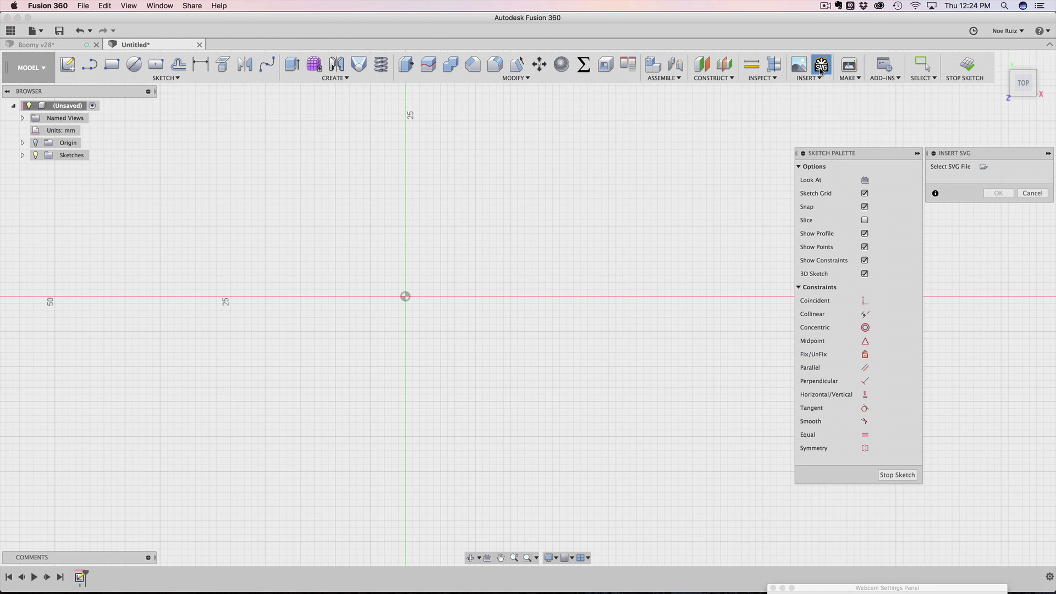
click(984, 167)
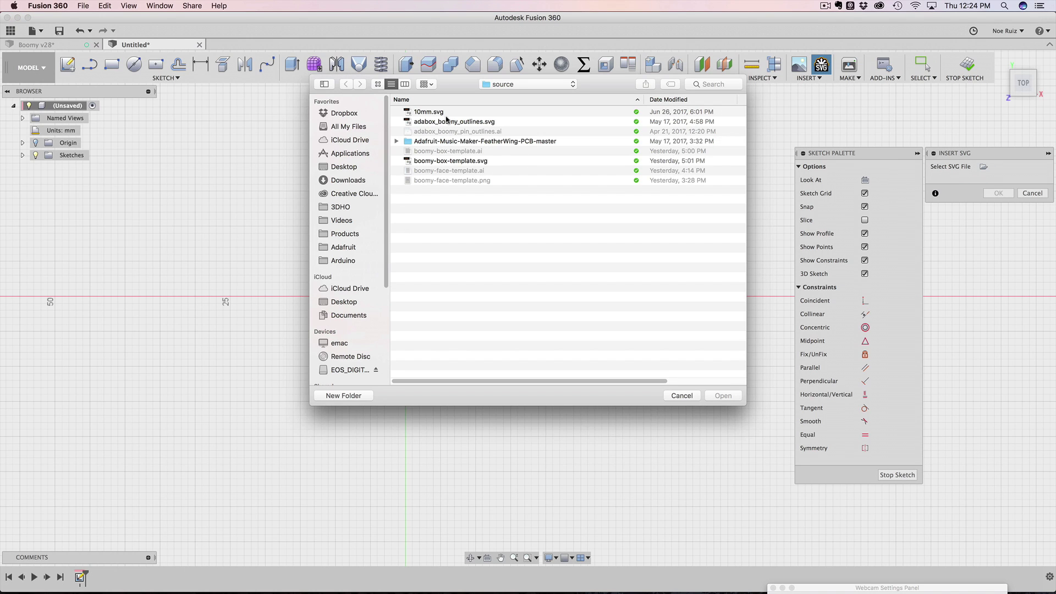
click(434, 112)
key(space)
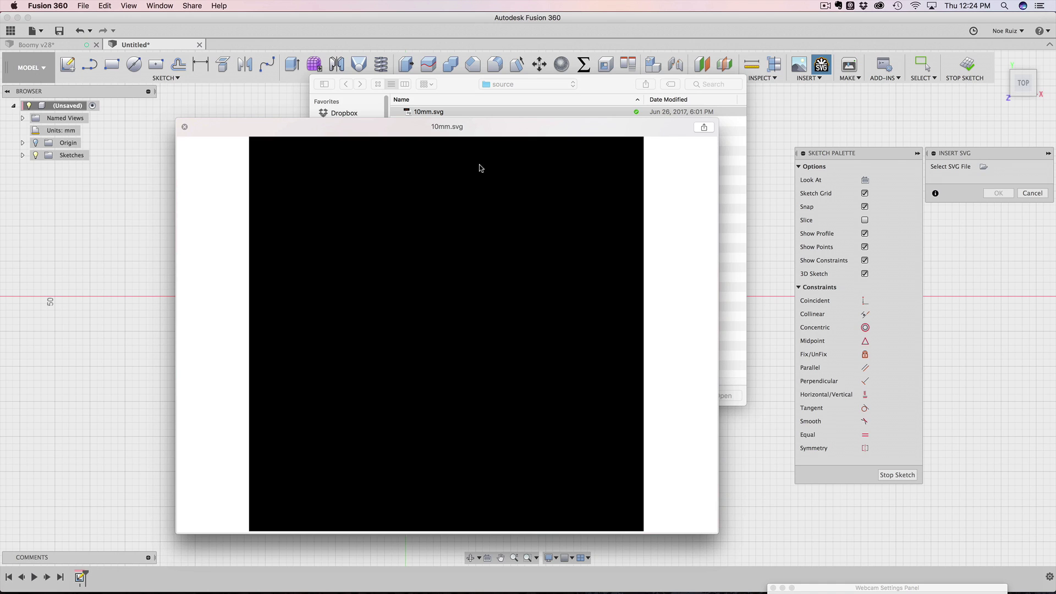
key(space)
click(724, 395)
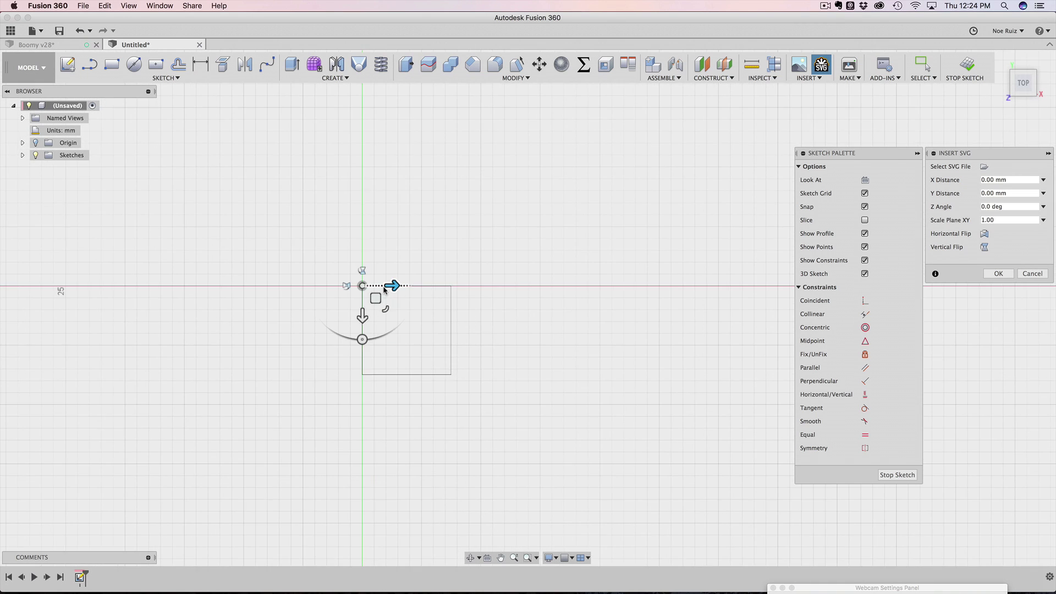
Insert the 10mm square at the origin with zero X and Y offset, zero rotation and scale 1.00
scroll(384, 290, up, 5)
scroll(395, 271, down, 2)
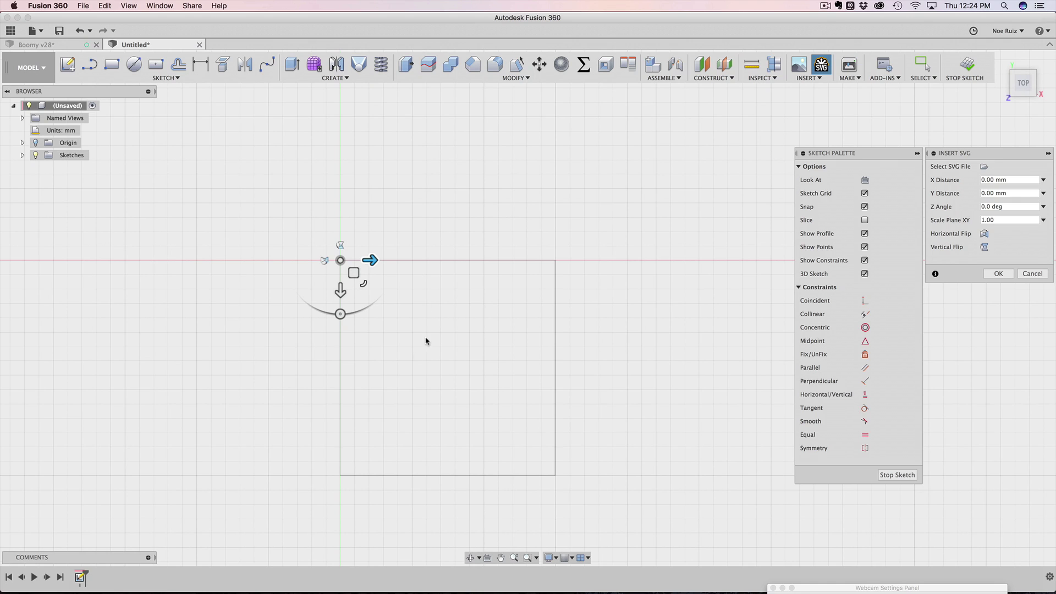
click(999, 273)
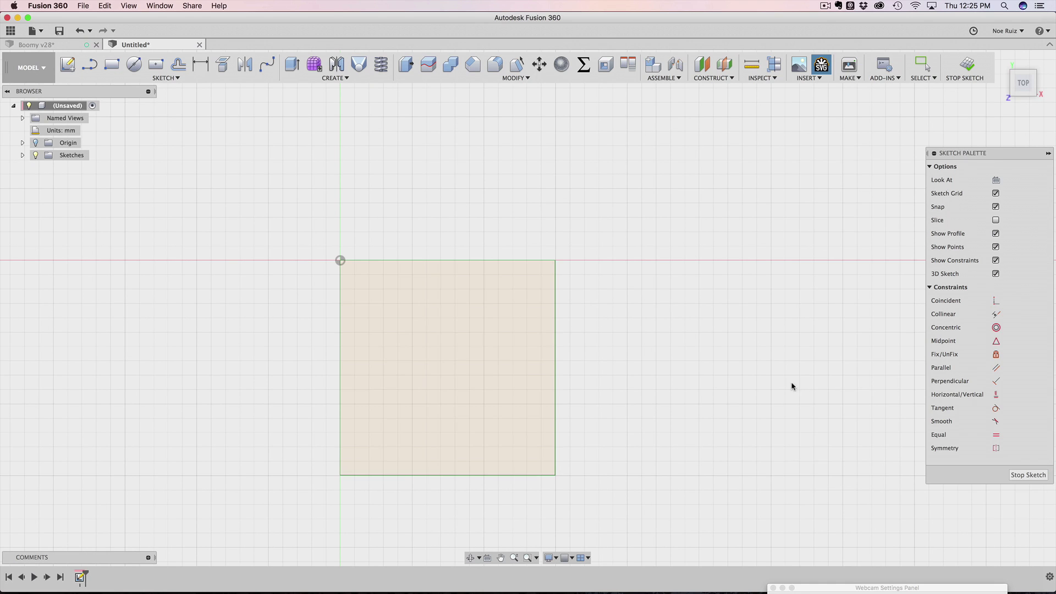
Check the length of the inserted square's right edge
scroll(573, 483, up, 2)
scroll(573, 483, up, 2)
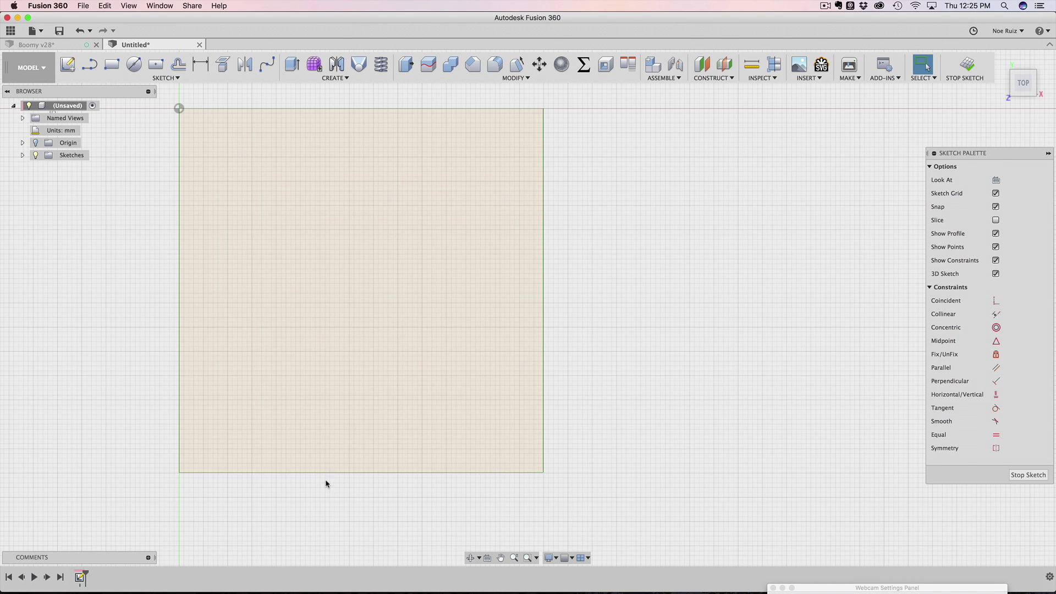
click(543, 417)
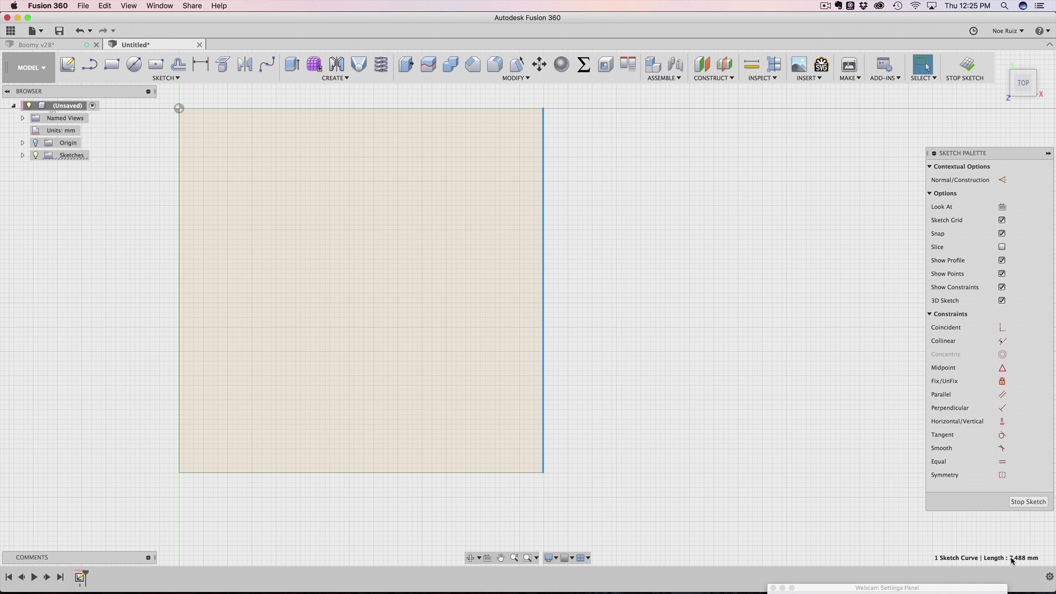
scroll(675, 435, down, 3)
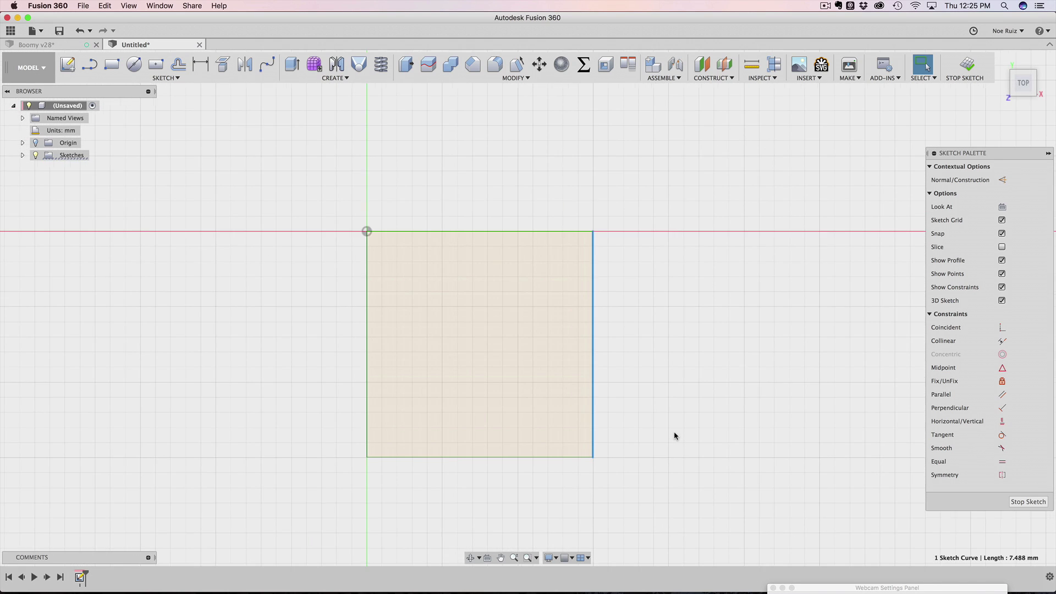
click(683, 422)
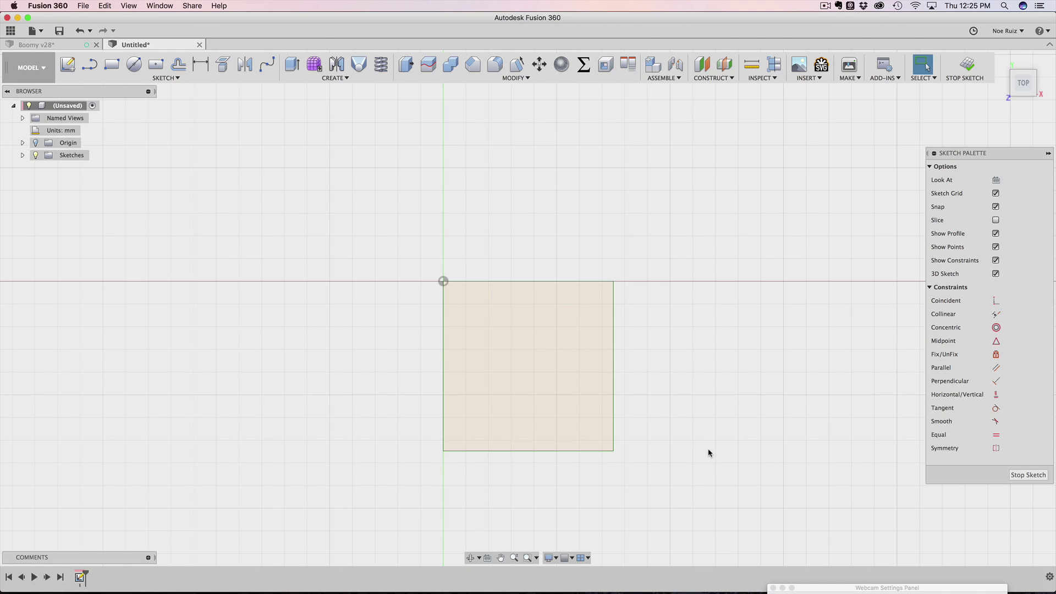
Inspect the square by selecting its whole connected outline and its enclosed profile
middle_drag(712, 448, 499, 304)
scroll(499, 305, down, 2)
scroll(282, 220, up, 5)
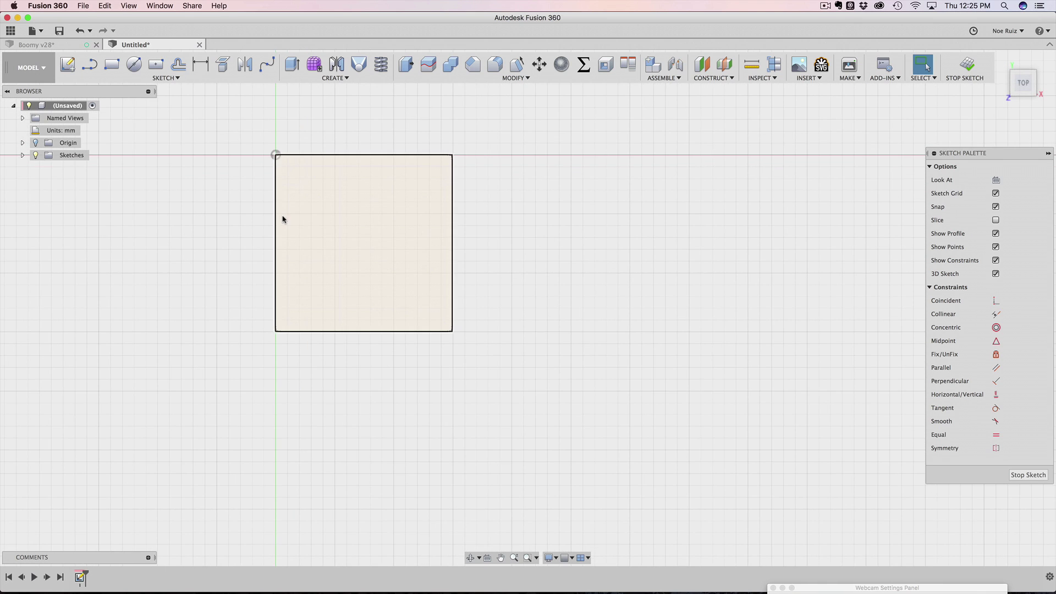
middle_drag(239, 196, 310, 255)
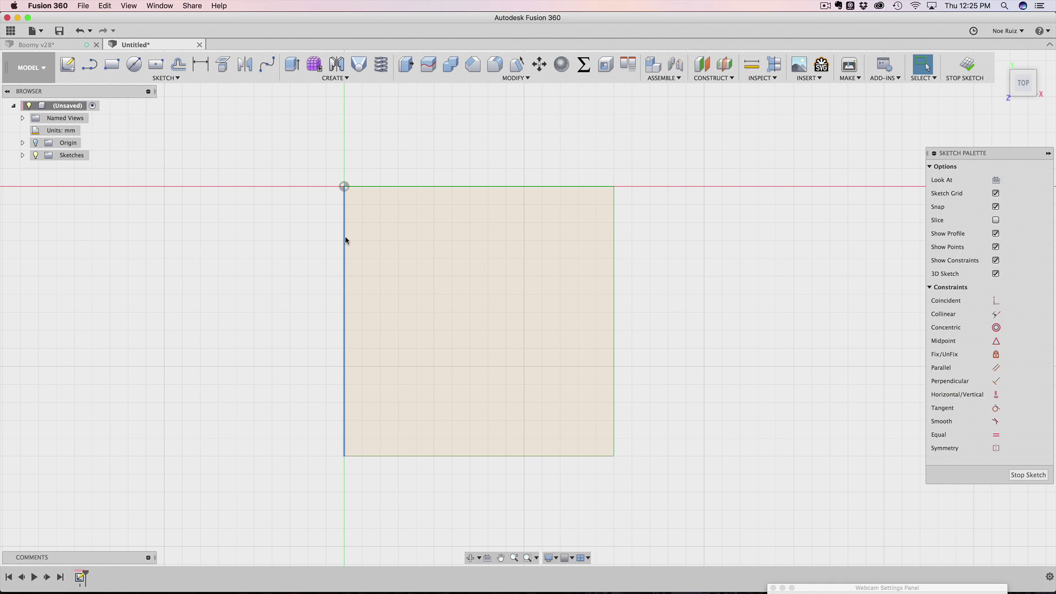
double_click(346, 240)
scroll(385, 287, down, 4)
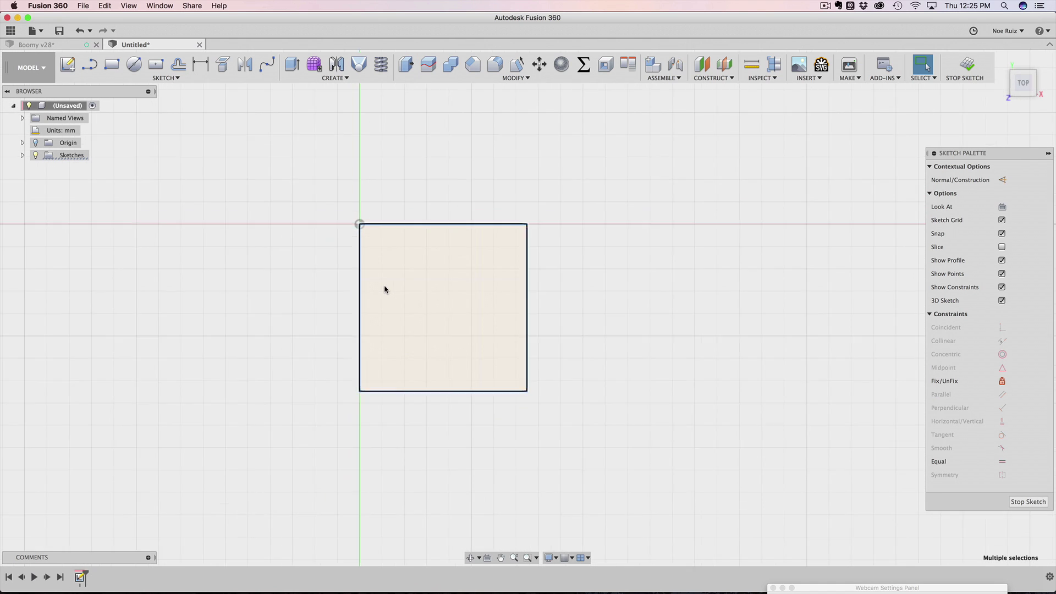
click(478, 406)
click(467, 344)
click(504, 407)
Examine the imported boombox outlines and the closed profiles around the speakers and the lightning bolt
scroll(632, 427, down, 4)
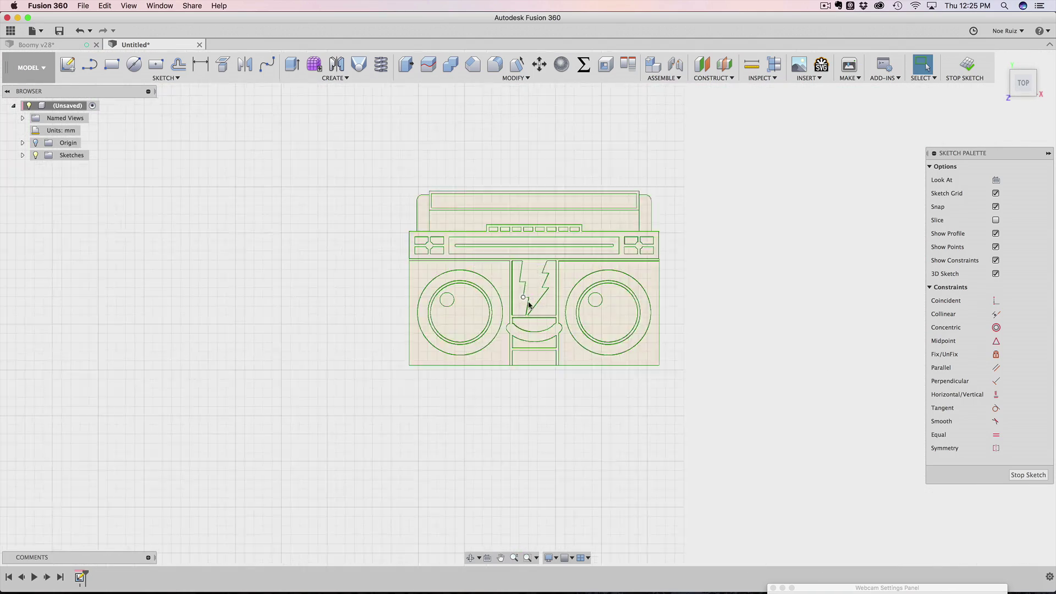
scroll(525, 294, up, 4)
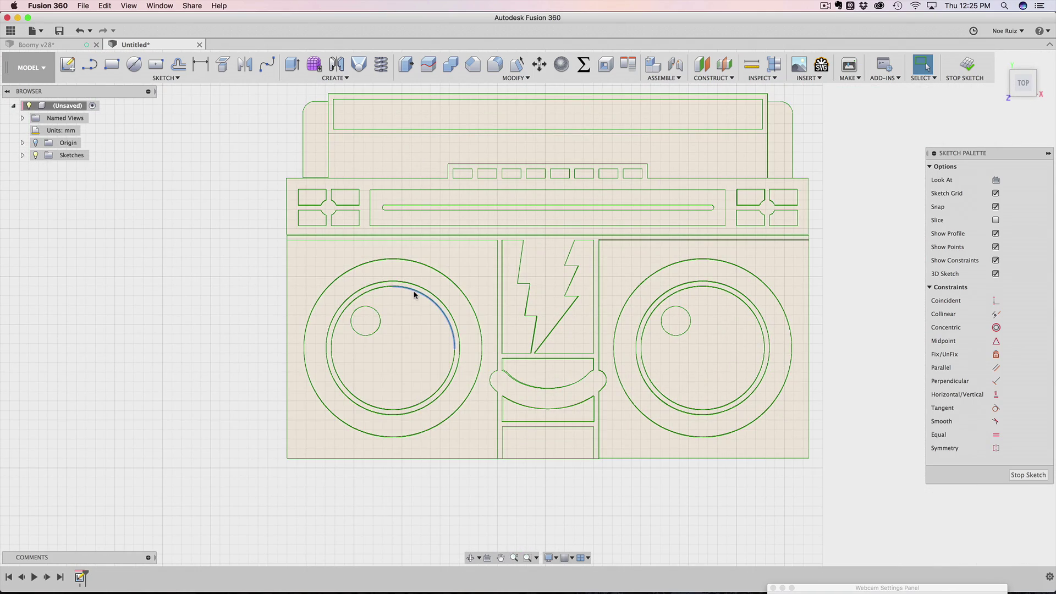
scroll(415, 294, up, 2)
scroll(414, 295, down, 2)
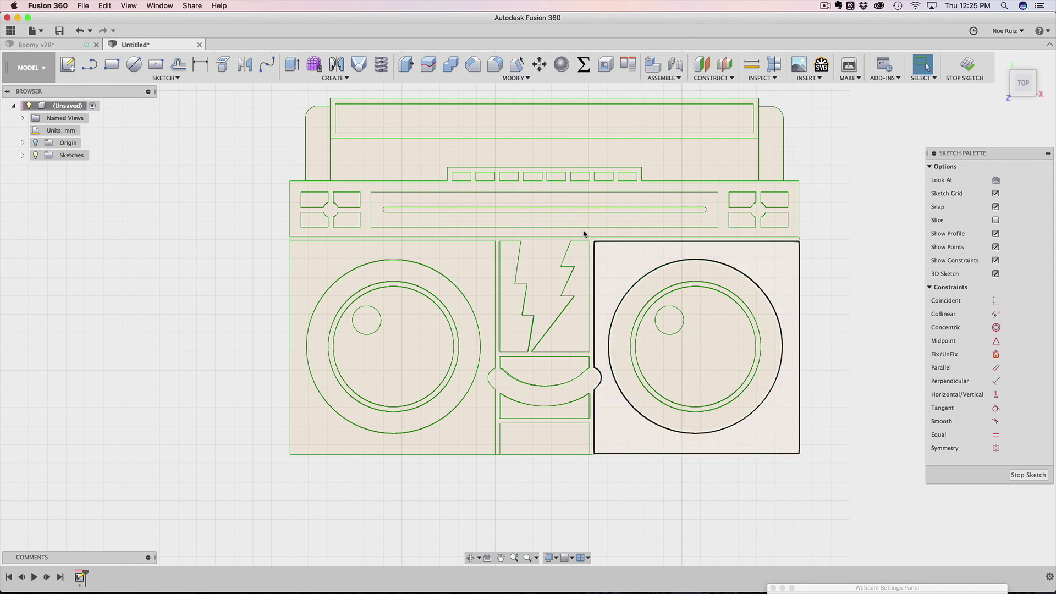
scroll(472, 263, down, 2)
scroll(440, 275, up, 2)
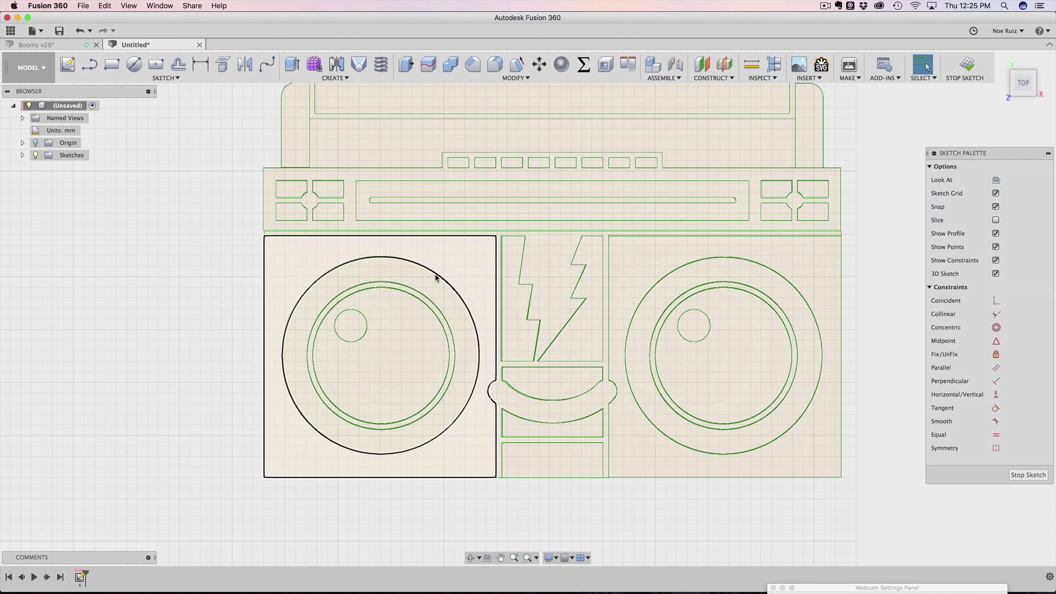
scroll(432, 272, down, 3)
scroll(420, 255, up, 4)
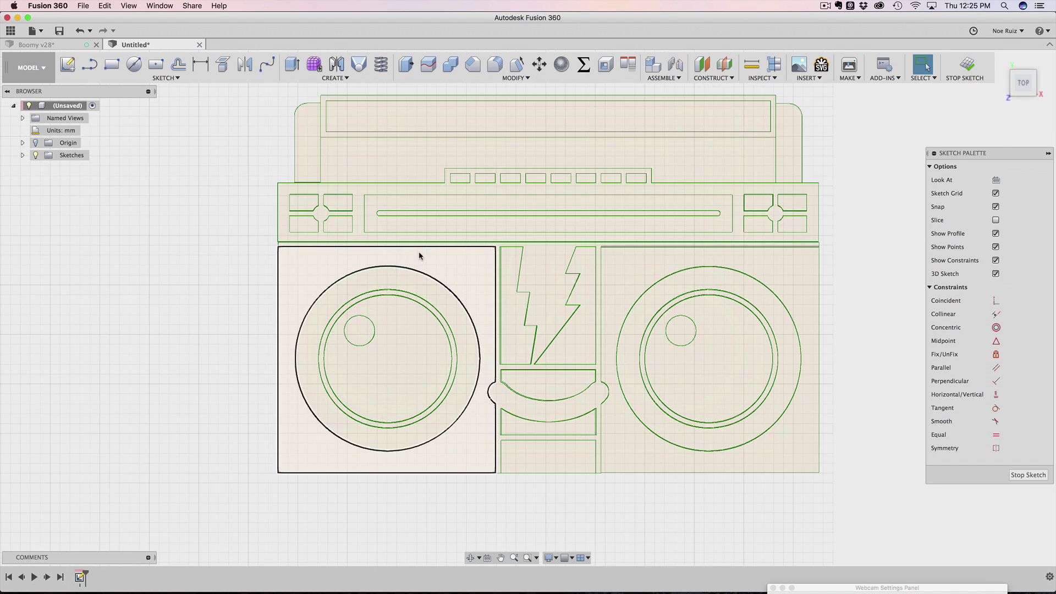
scroll(385, 242, down, 2)
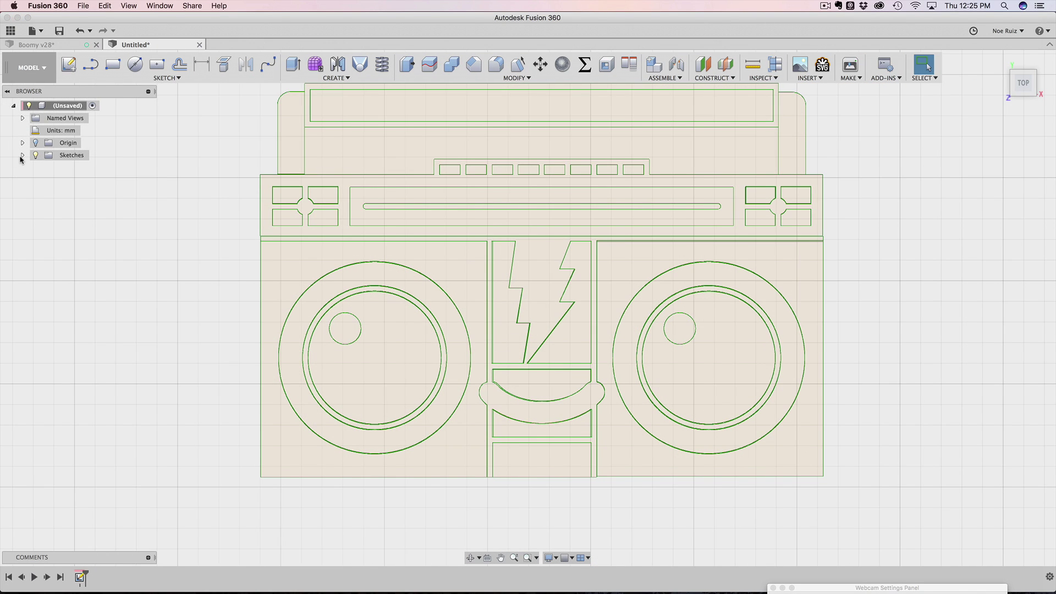
Expand the design's sketches and reopen Sketch3 for editing
click(22, 156)
click(58, 168)
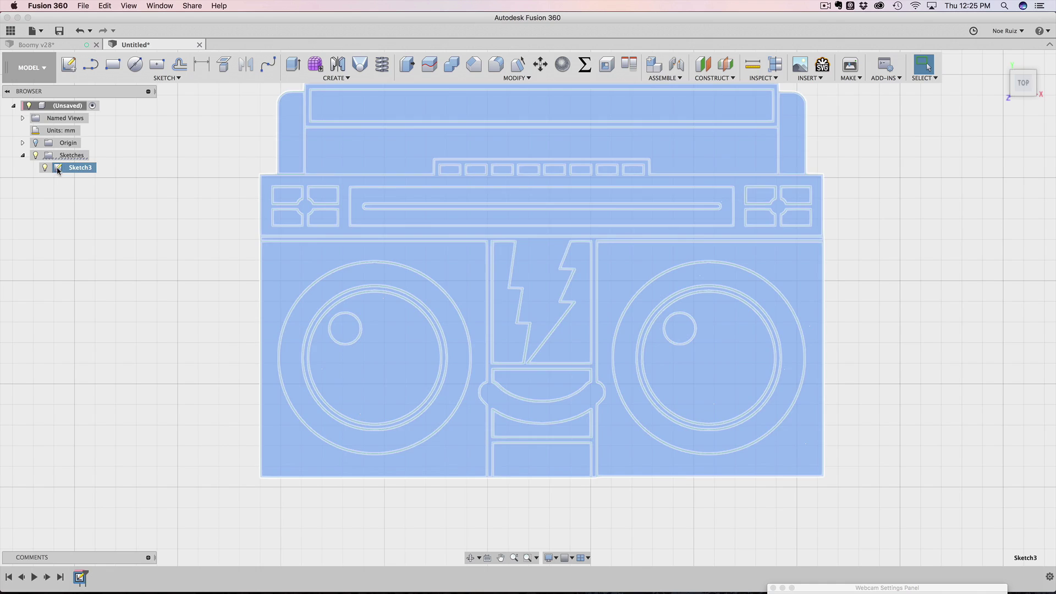
double_click(60, 168)
double_click(60, 169)
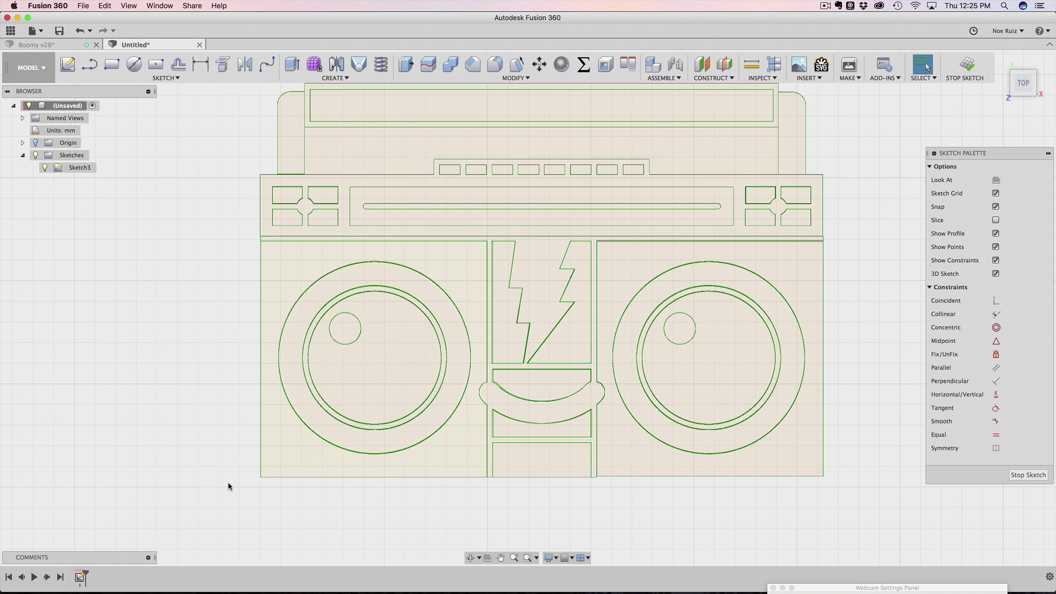
Inspect the separate arc segments of the small circle inside the left speaker
scroll(341, 328, up, 6)
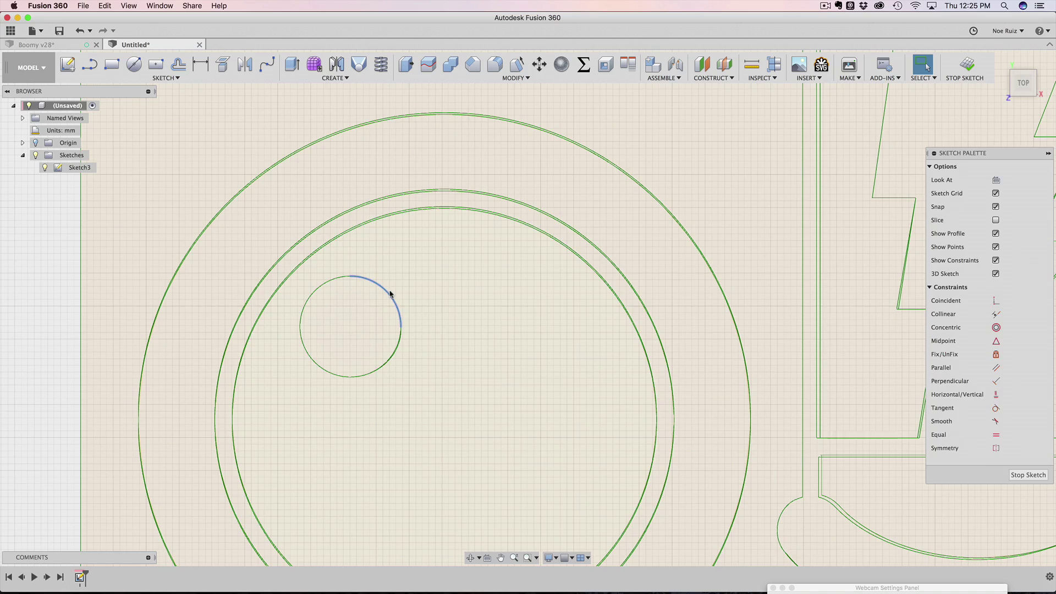
click(390, 294)
scroll(393, 308, down, 4)
scroll(390, 341, up, 3)
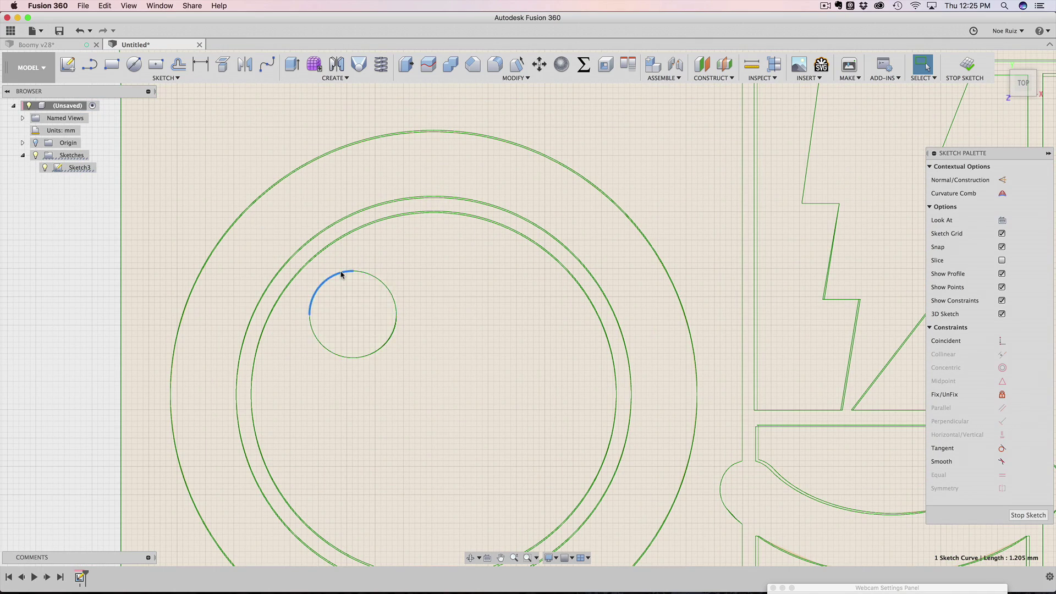
scroll(341, 274, down, 5)
scroll(344, 275, down, 2)
scroll(415, 276, up, 6)
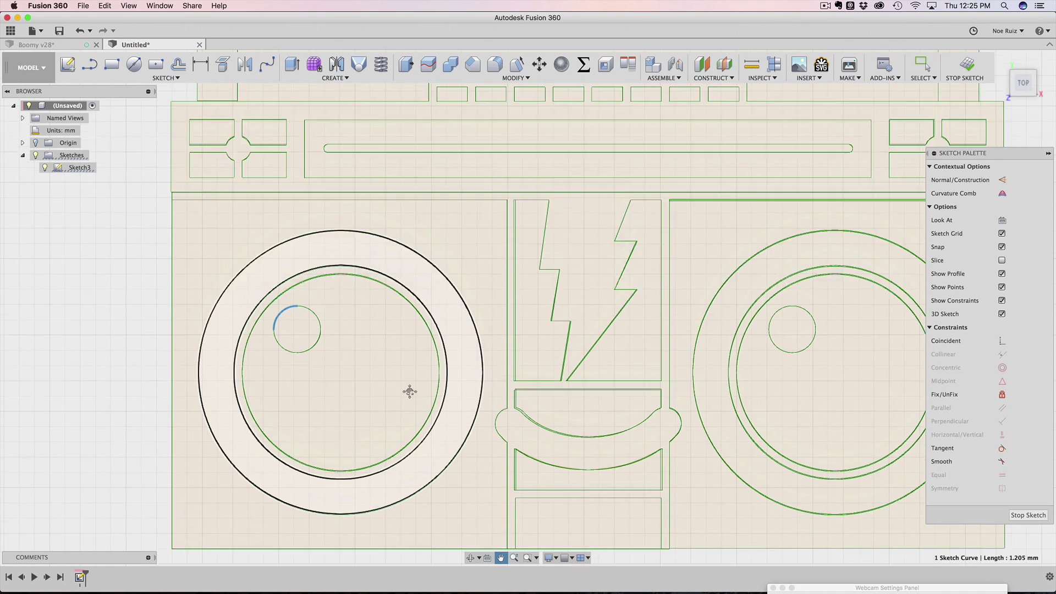
Select all the edges of the leftmost small rectangular button and try to toggle Fix/UnFix on them
scroll(484, 267, up, 3)
click(460, 260)
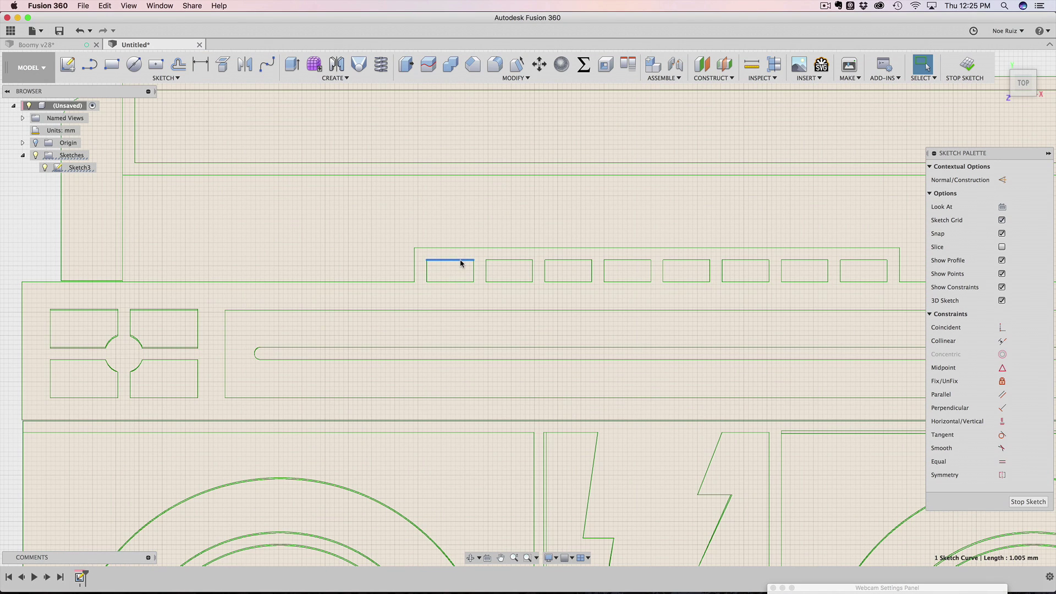
drag(478, 283, 418, 259)
click(438, 255)
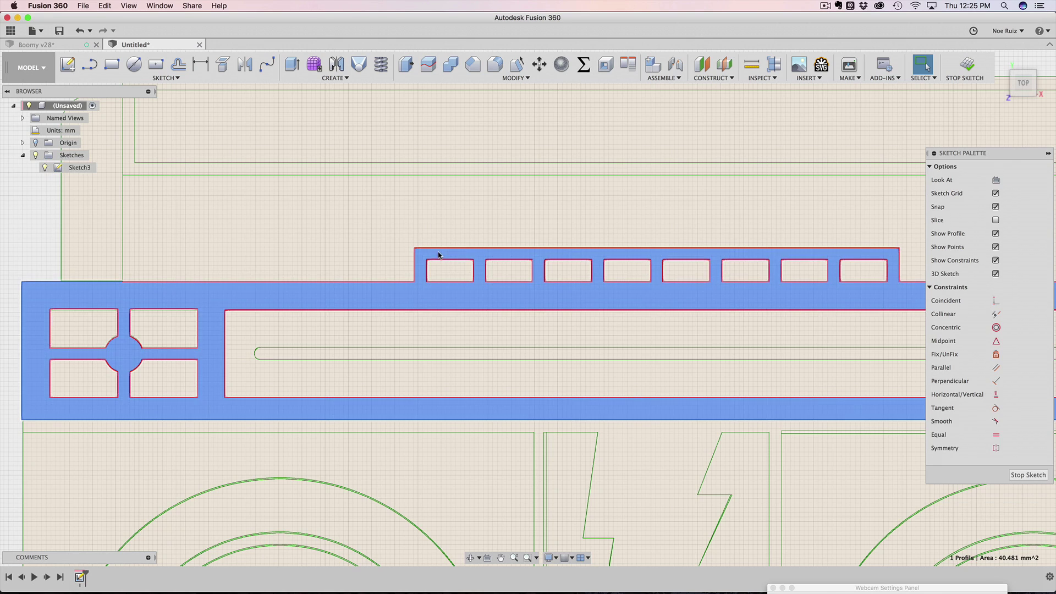
click(420, 251)
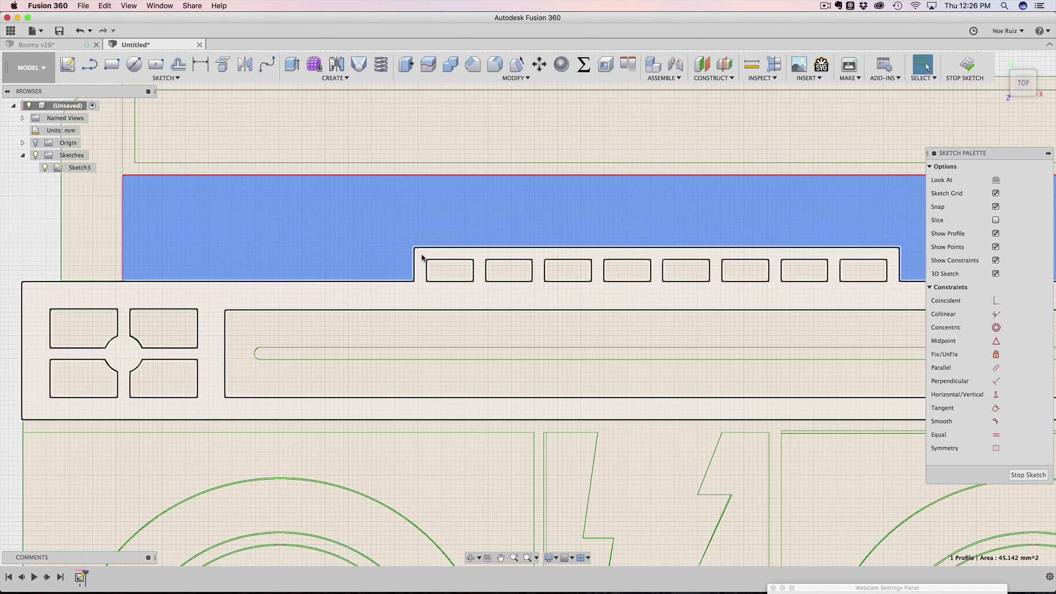
drag(422, 258, 477, 295)
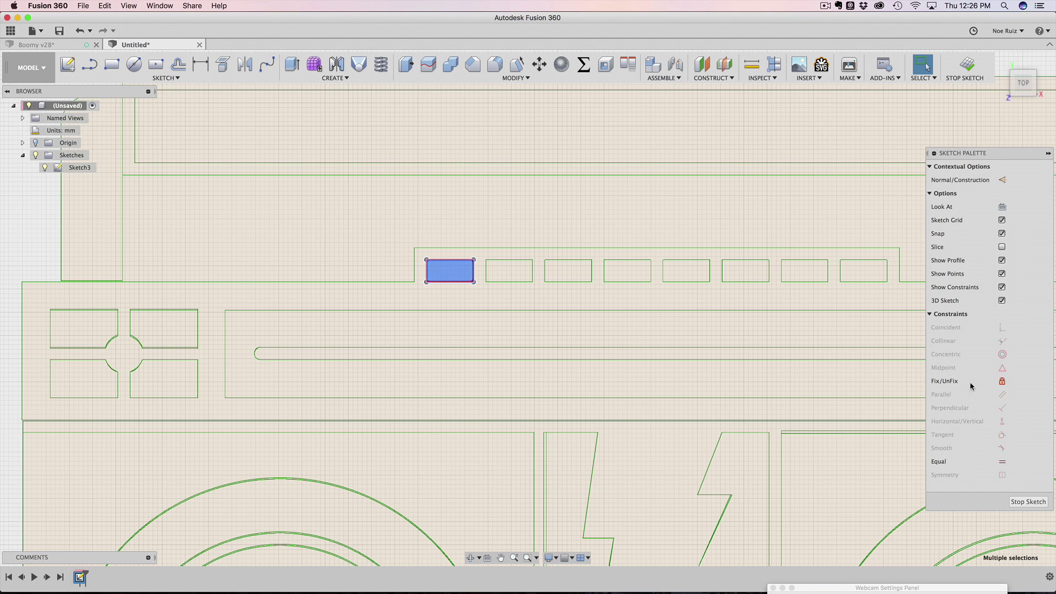
click(1003, 381)
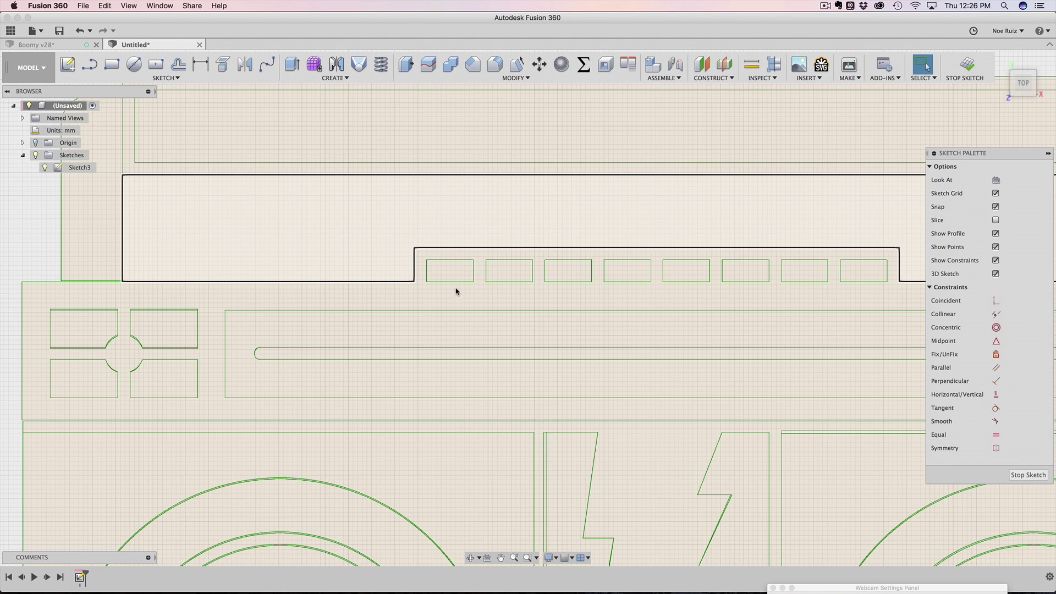
Inspect the small buttons by selecting the second one's profile, and the first one's top edge and enclosed profile
click(529, 271)
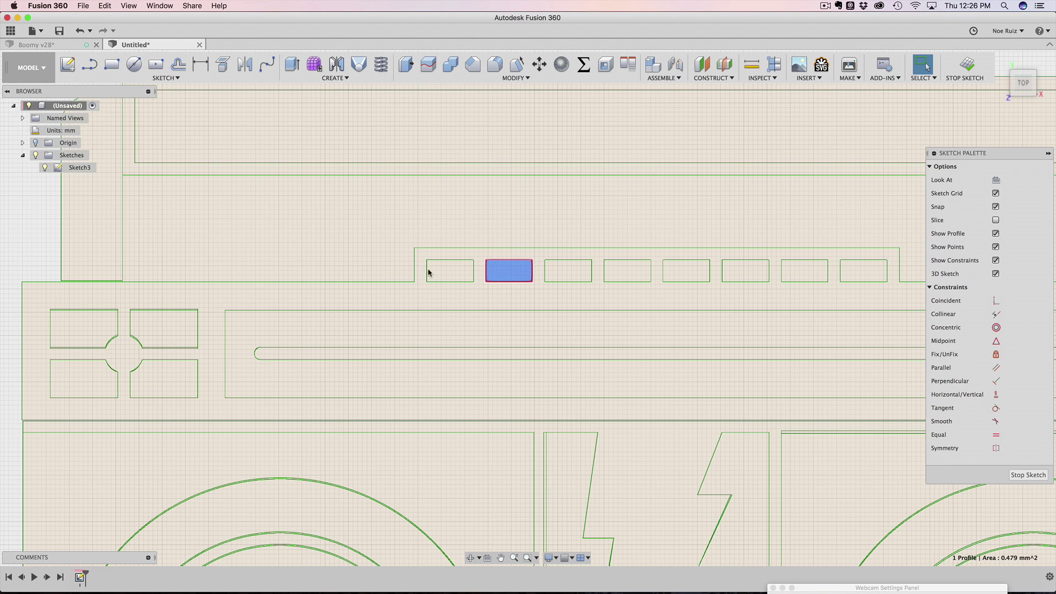
key(Escape)
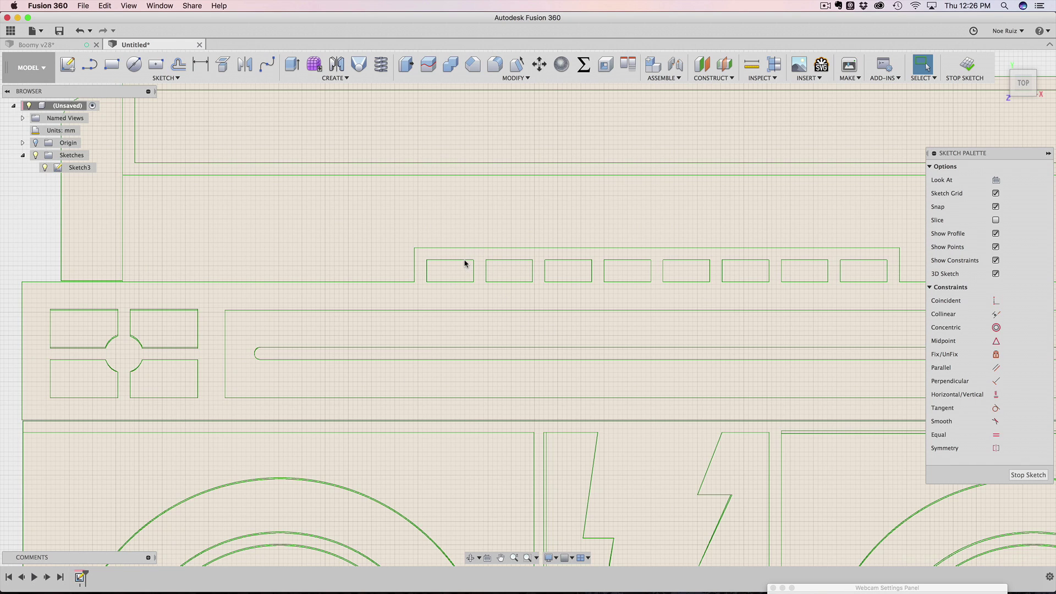
click(465, 261)
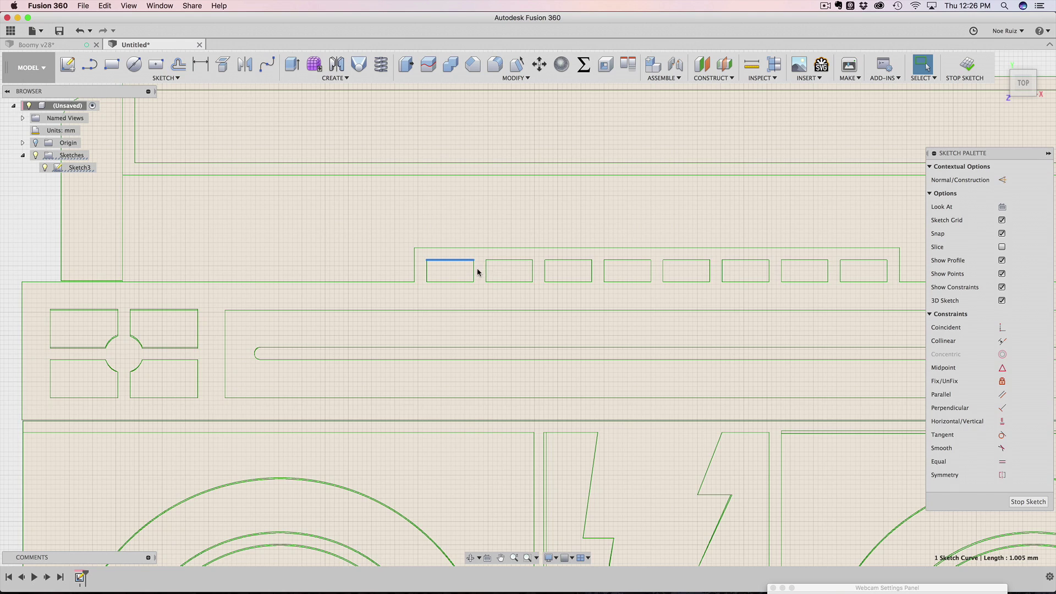
click(474, 272)
click(467, 271)
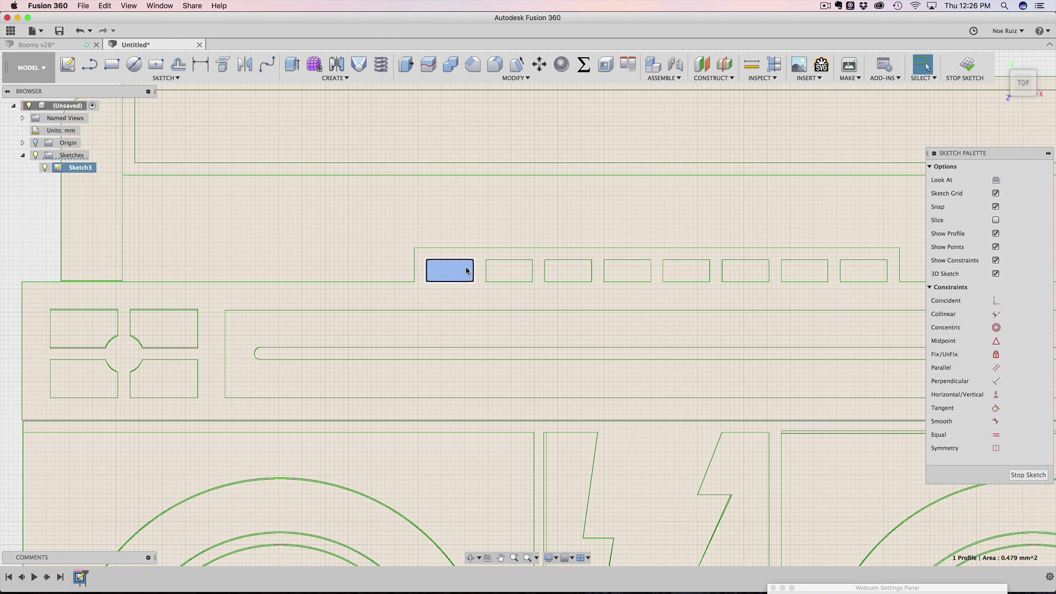
Toggle Fix/UnFix on the bottom edge of the leftmost small rectangular button and reselect that edge
click(461, 282)
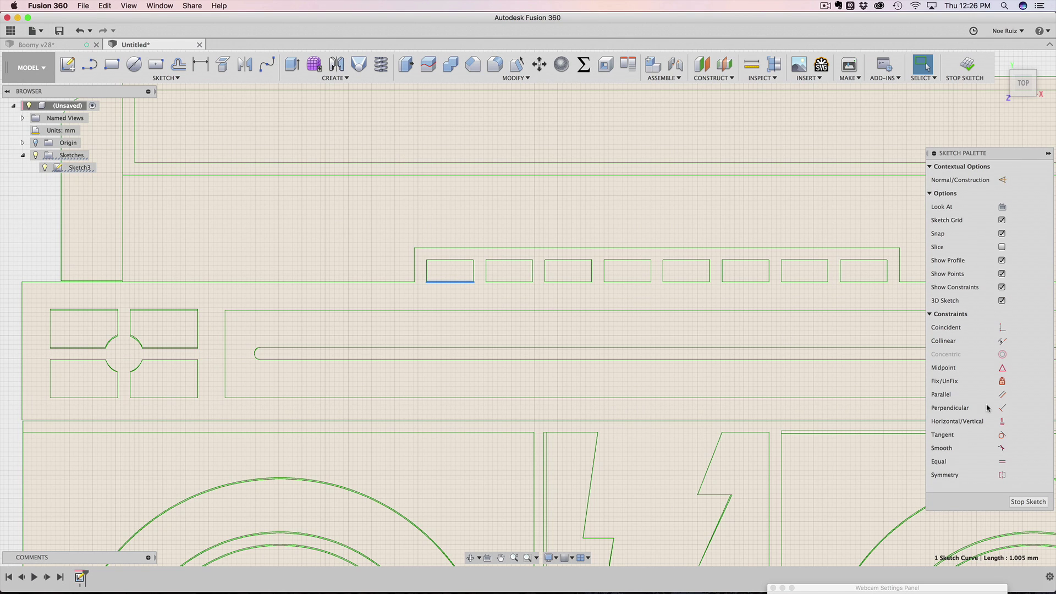
click(1002, 381)
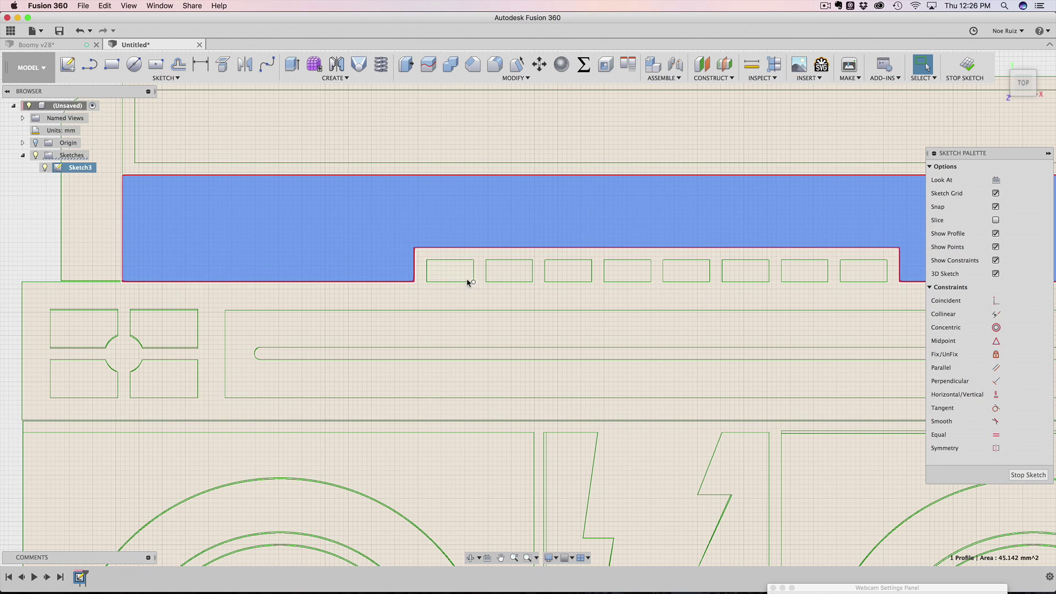
click(451, 282)
scroll(433, 279, down, 5)
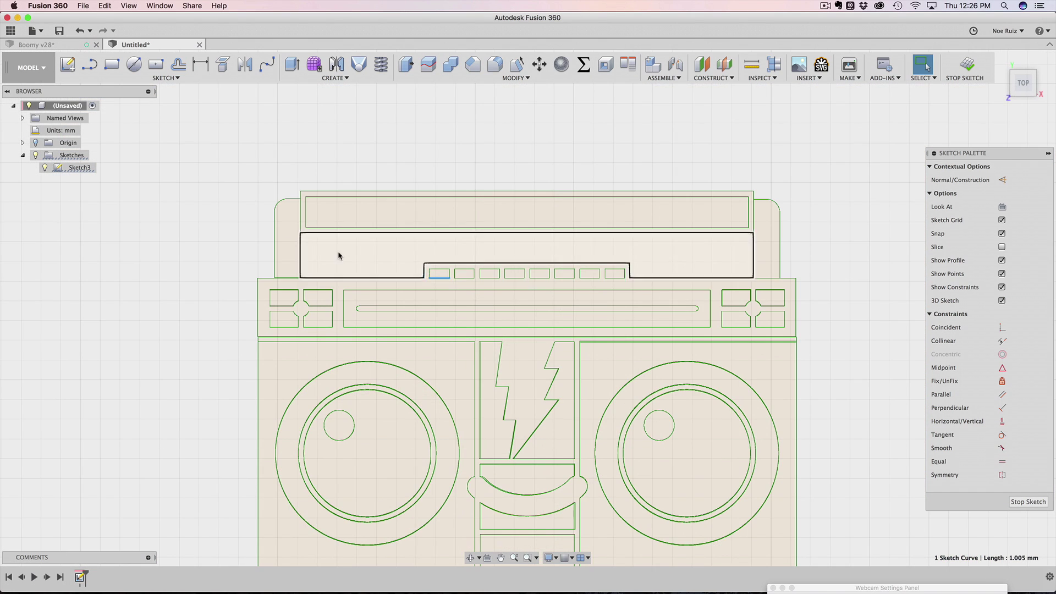
Unfix the top edge of the inner rectangle in the boombox handle and dimension its length
middle_drag(245, 262, 230, 343)
click(322, 275)
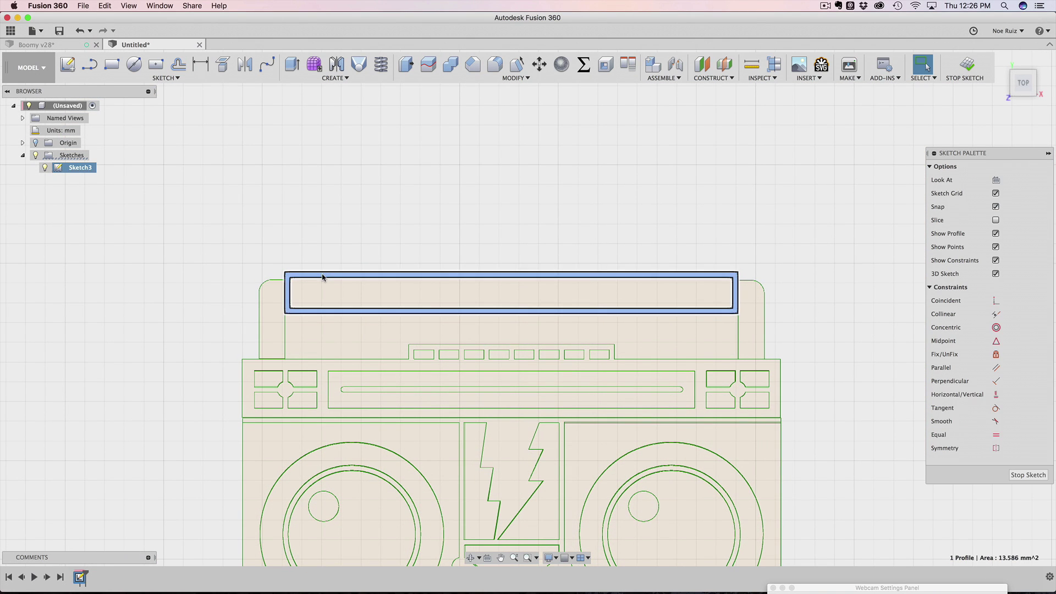
click(323, 277)
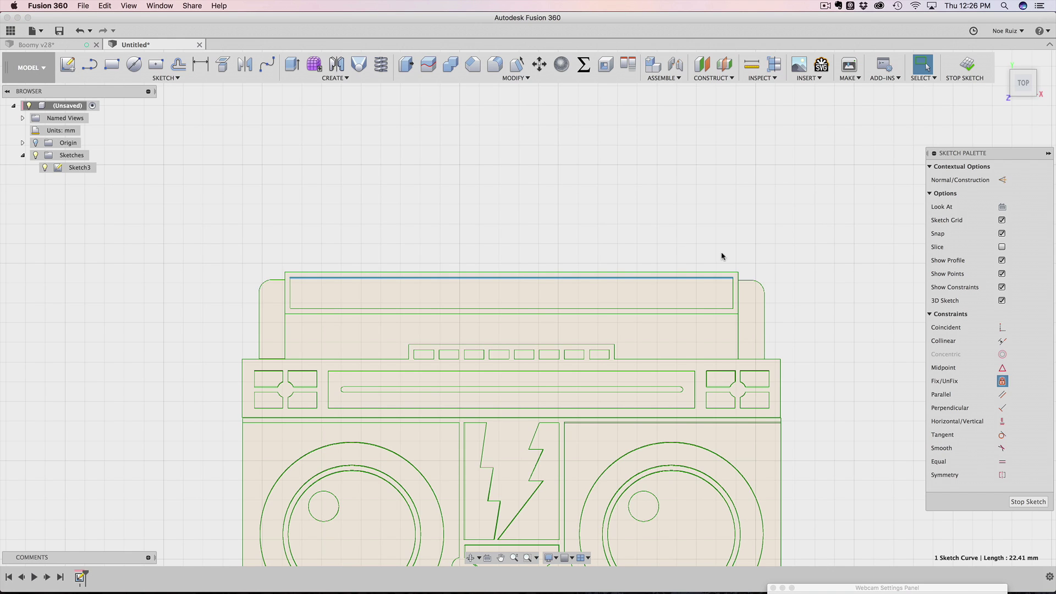
scroll(677, 269, up, 4)
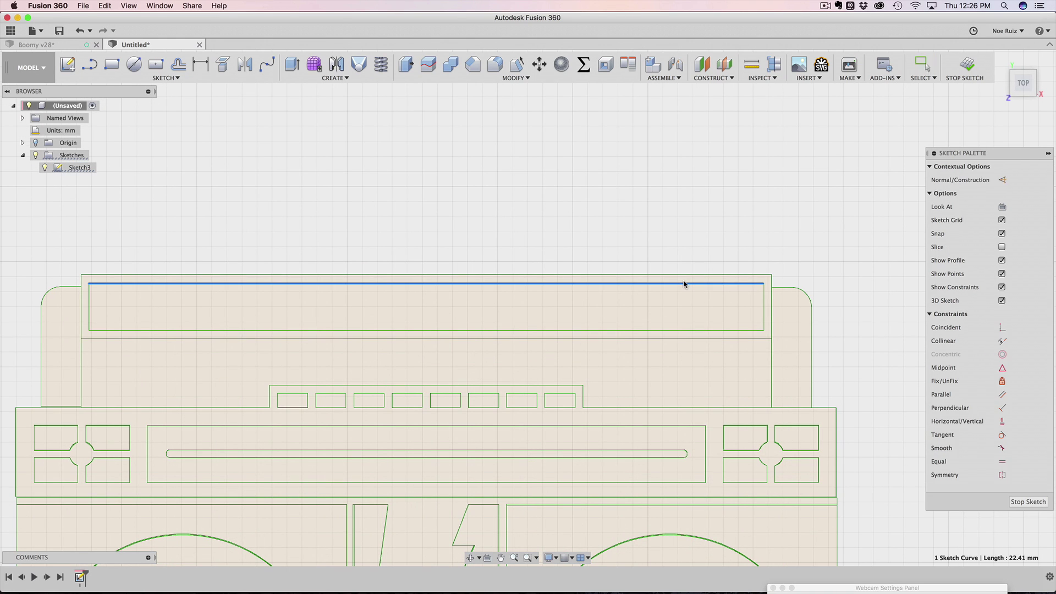
key(d)
click(663, 240)
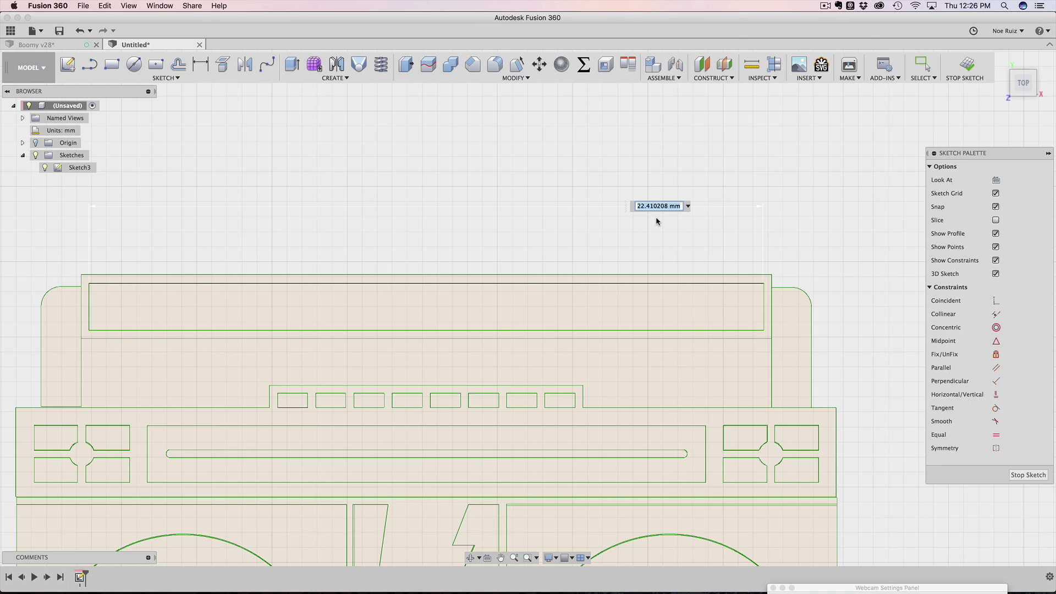
key(Return)
key(Escape)
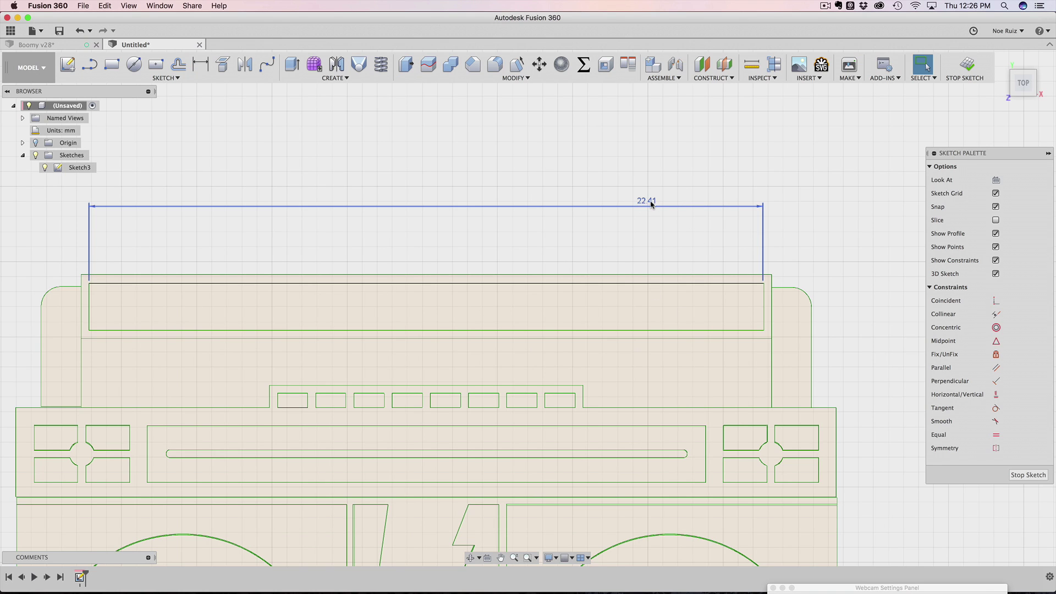
Set the length dimension of the handle's inner rectangle to 22 mm
double_click(648, 204)
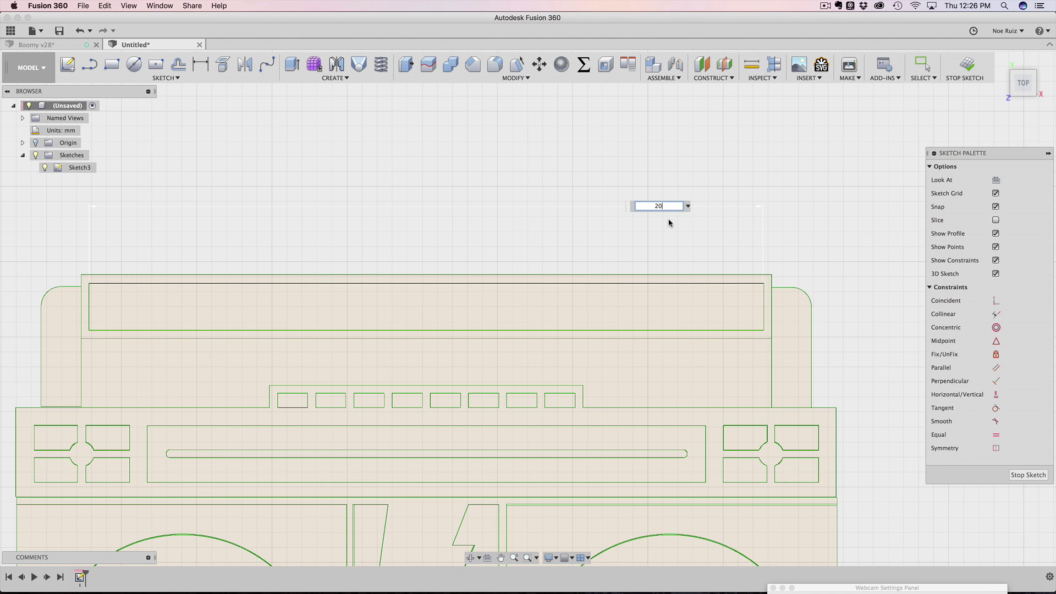
text(22)
key(Return)
Examine the whole boombox sketch to see how the handle dimension affects the surrounding curves
scroll(655, 219, down, 3)
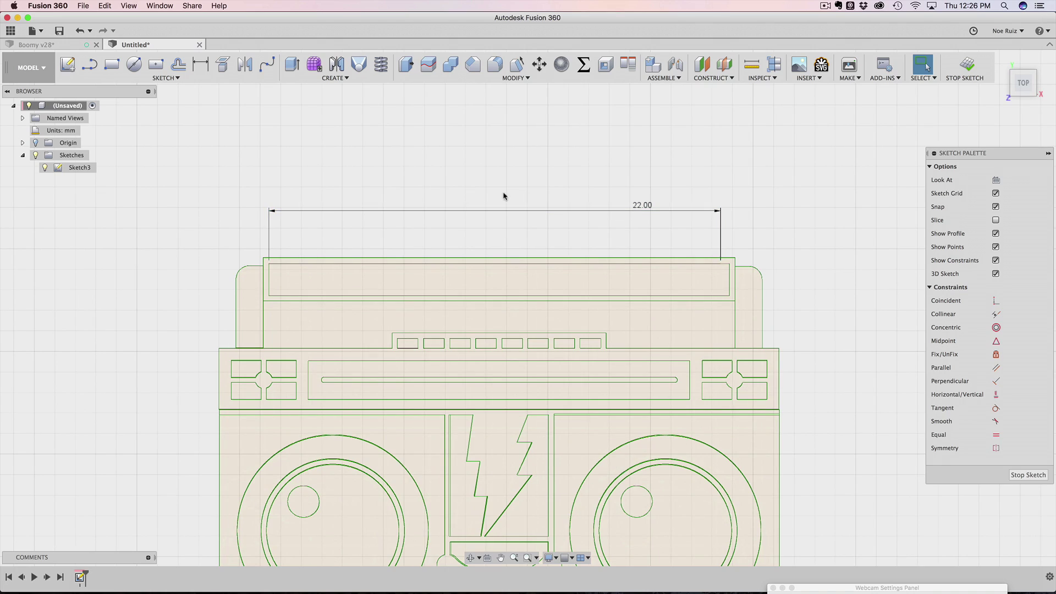
scroll(500, 223, down, 3)
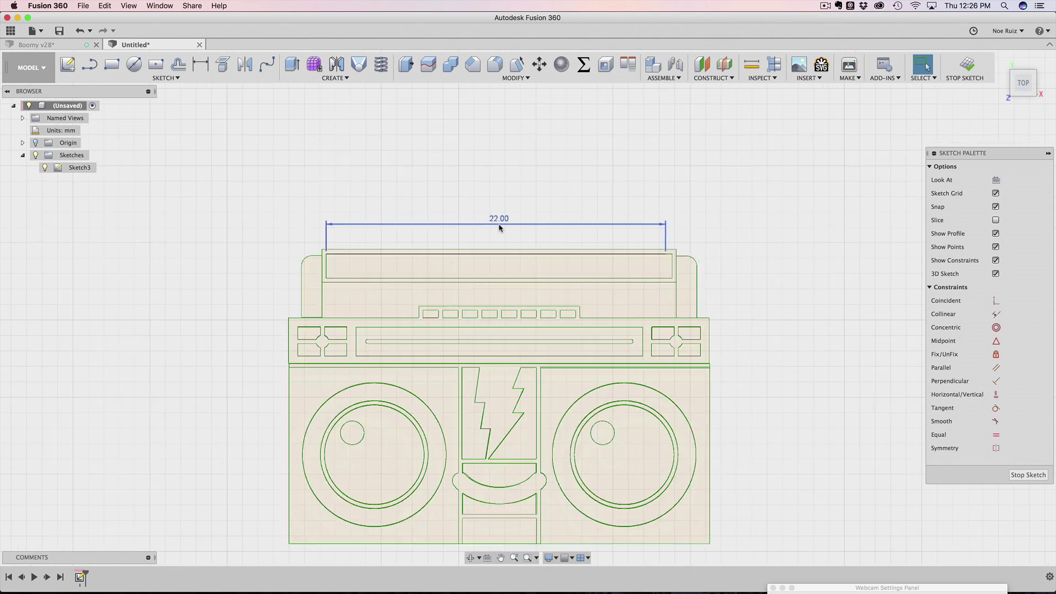
scroll(499, 227, down, 1)
scroll(372, 306, up, 3)
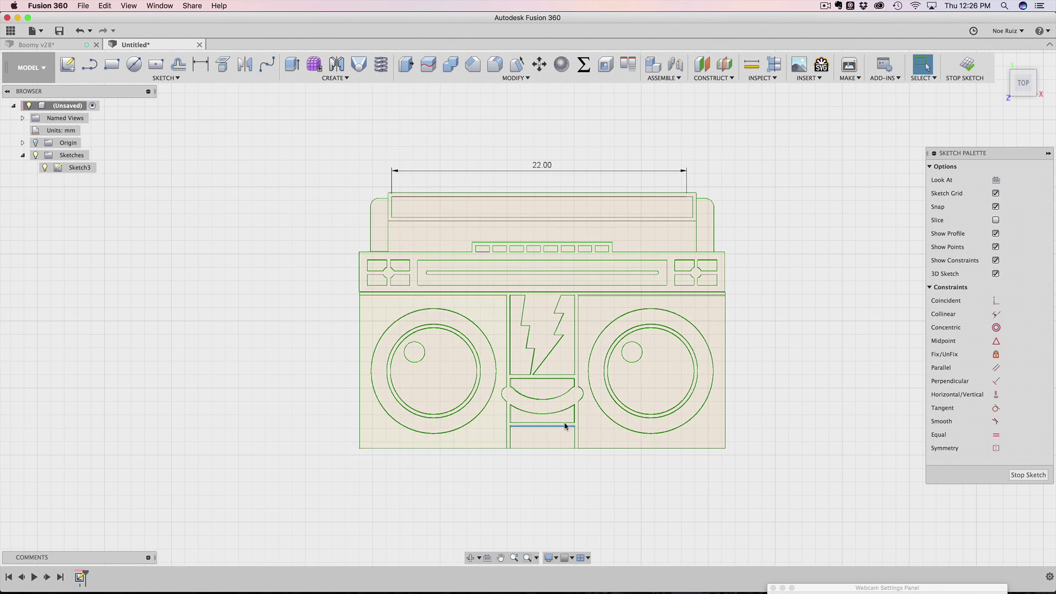
scroll(598, 349, up, 3)
scroll(598, 349, up, 2)
scroll(598, 348, down, 4)
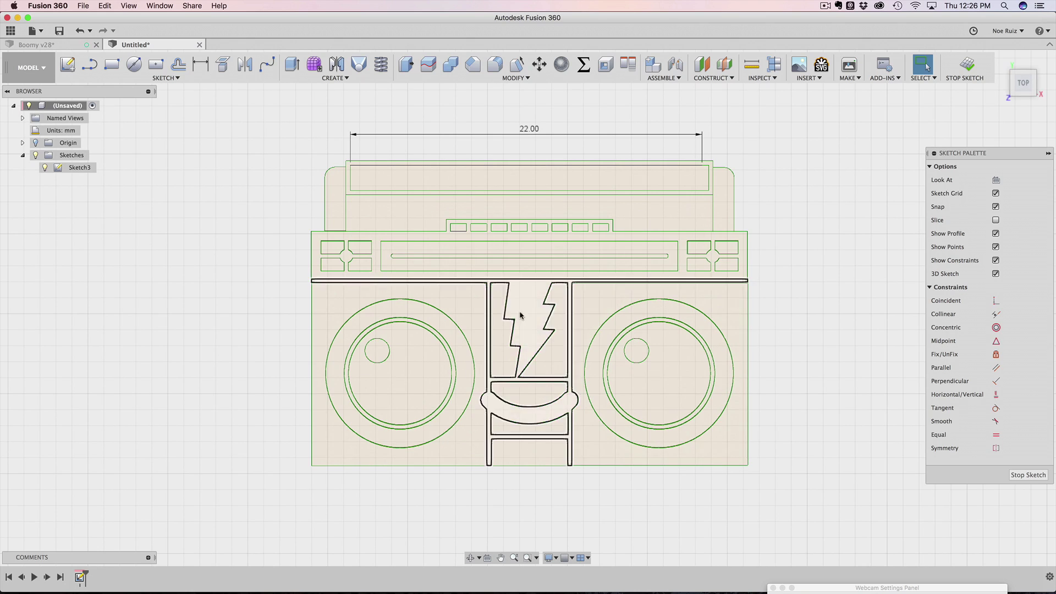
scroll(420, 150, up, 3)
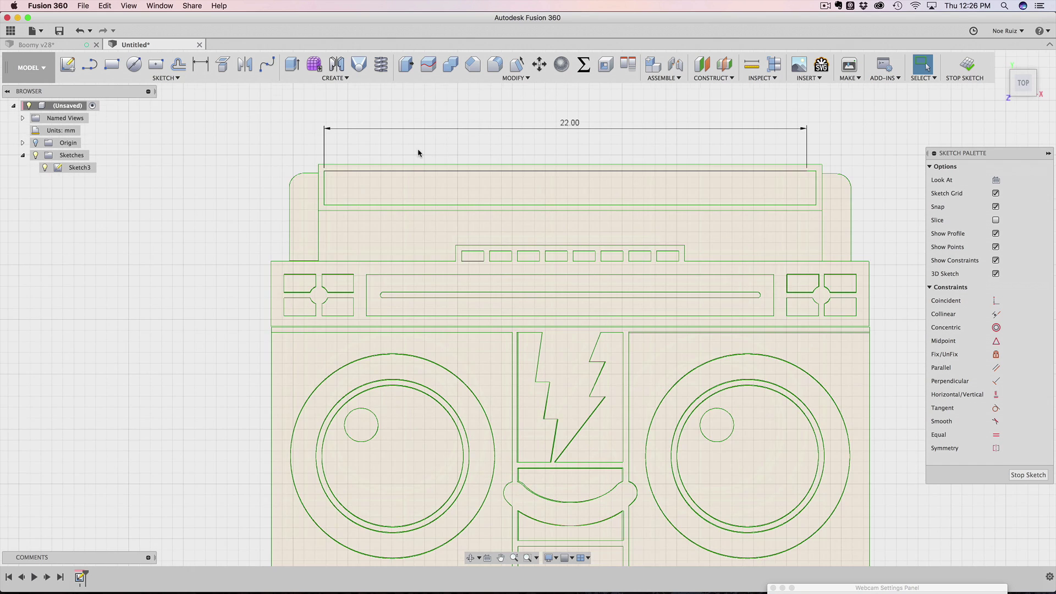
scroll(297, 191, up, 2)
scroll(307, 206, down, 6)
middle_drag(330, 197, 438, 223)
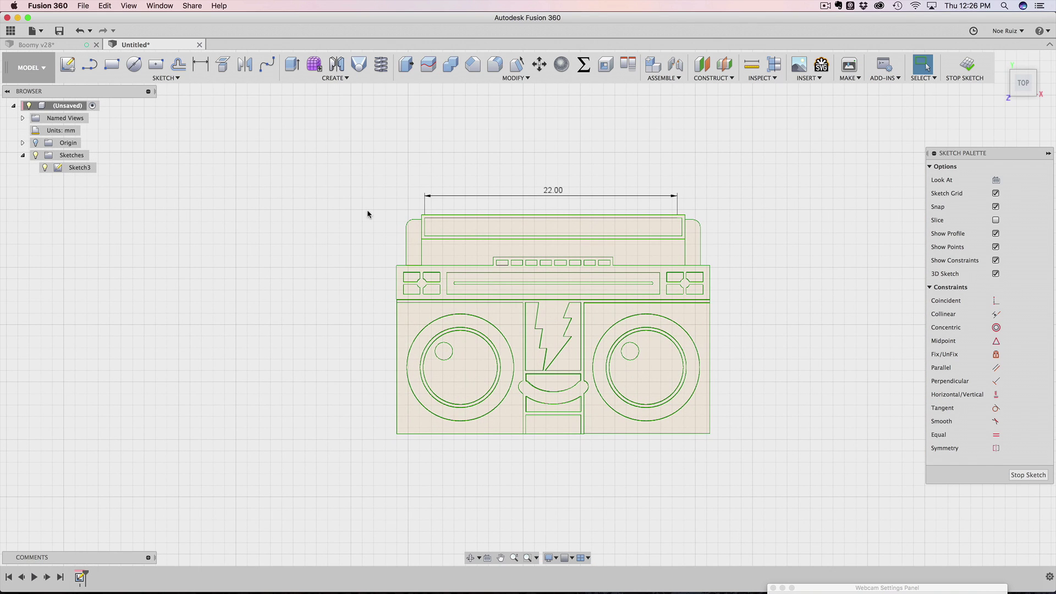
Select all of the boombox sketch geometry and finish editing the sketch
drag(349, 142, 876, 510)
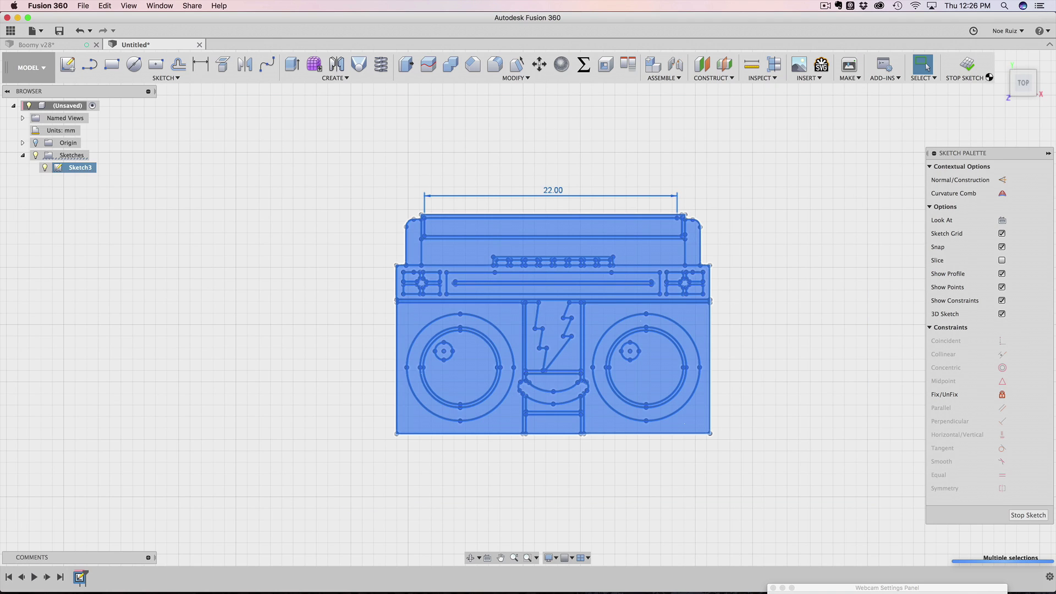
click(968, 65)
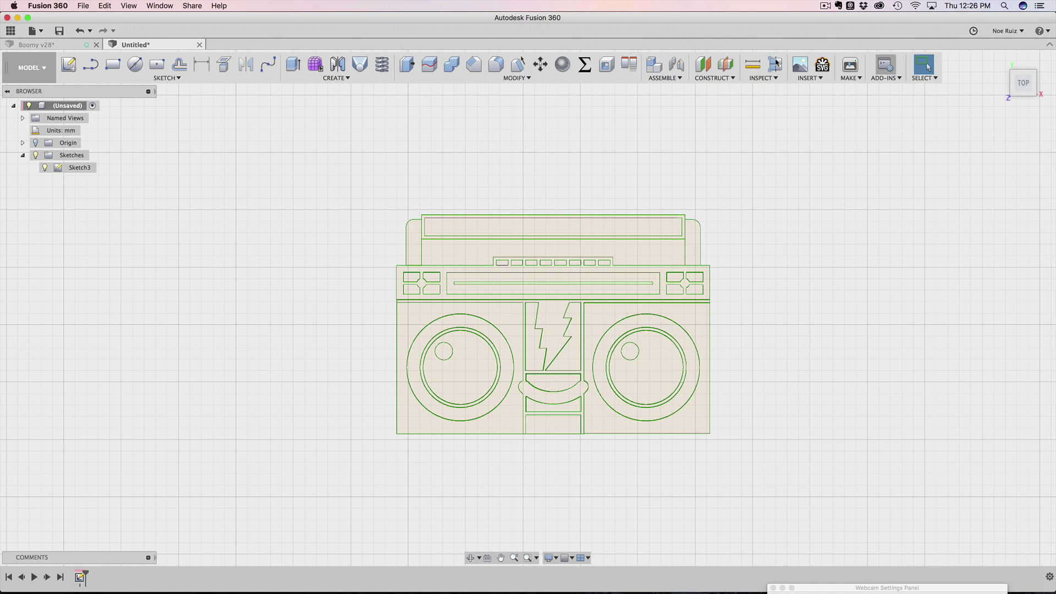
scroll(371, 341, up, 10)
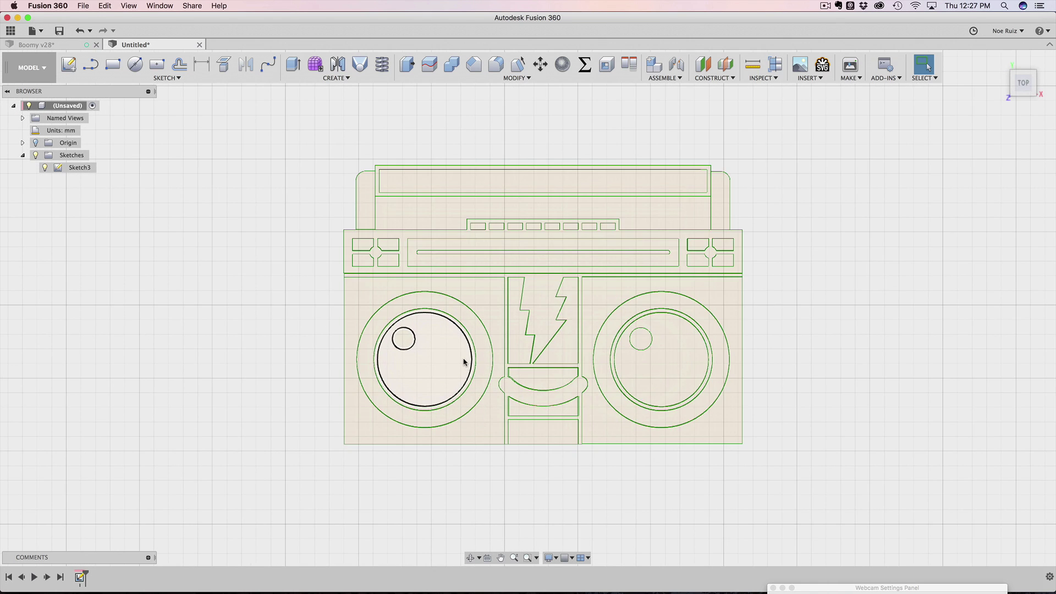
Switch to Illustrator, deselect the boombox artwork and view its original shapes up close
key(super+Tab)
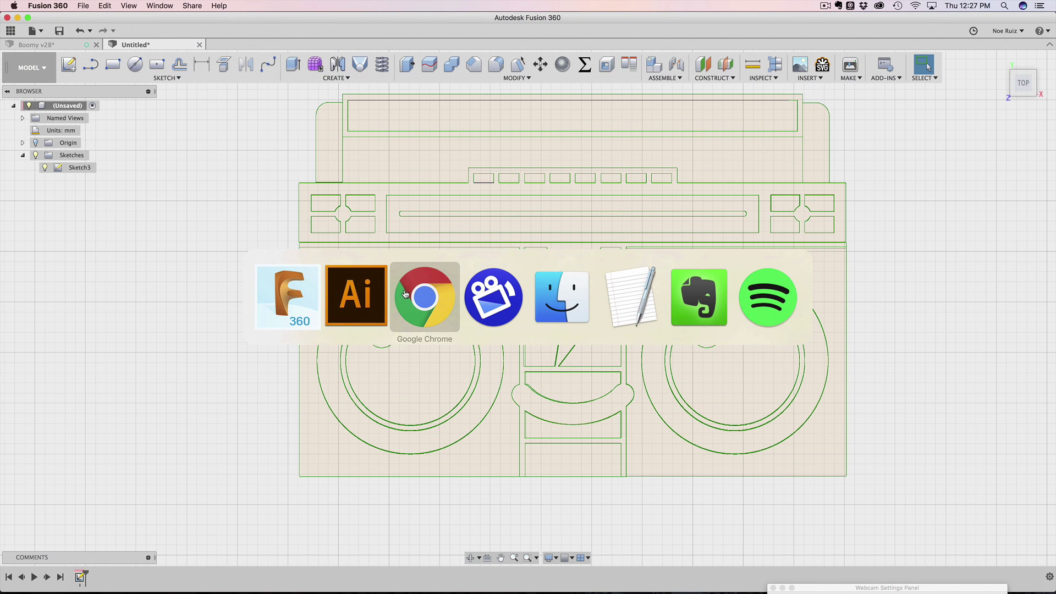
click(360, 298)
scroll(401, 312, down, 4)
scroll(401, 314, up, 1)
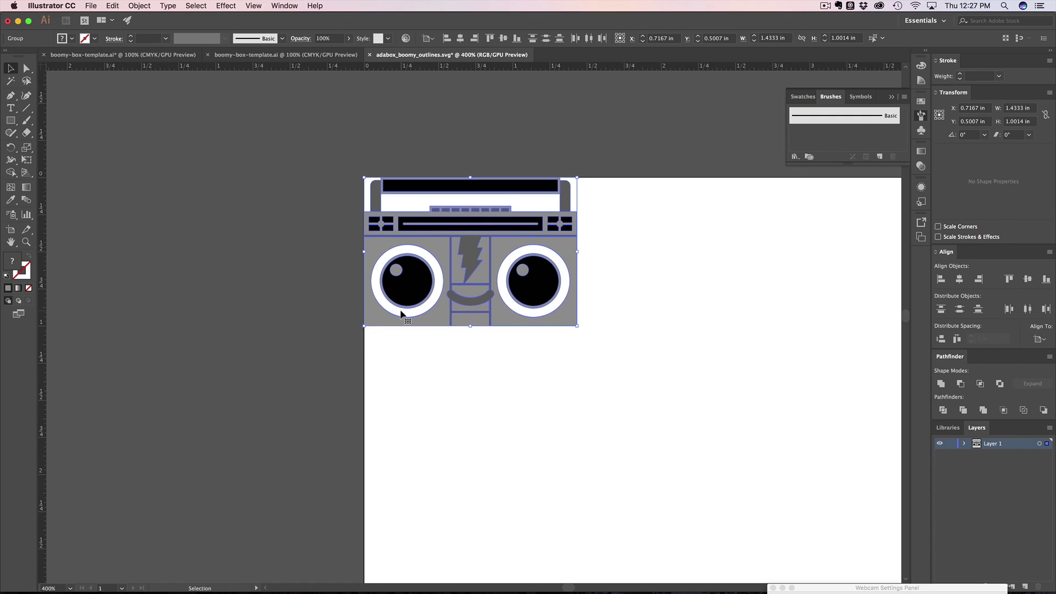
key(super+equal)
click(101, 306)
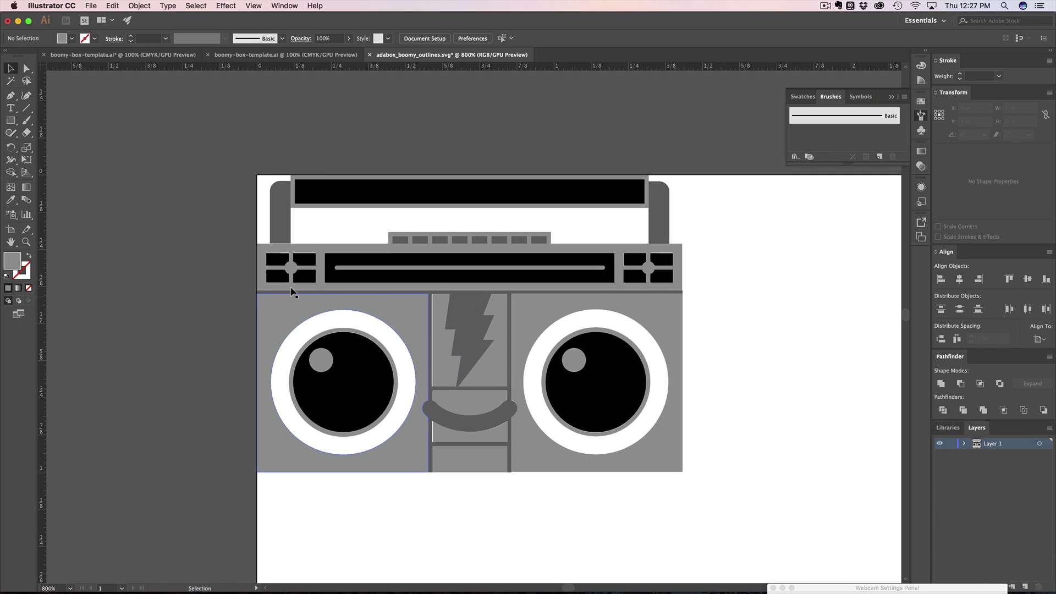
Switch back to Fusion 360, open the Boomy v28 design and change it to the Model workspace
key(super+Tab)
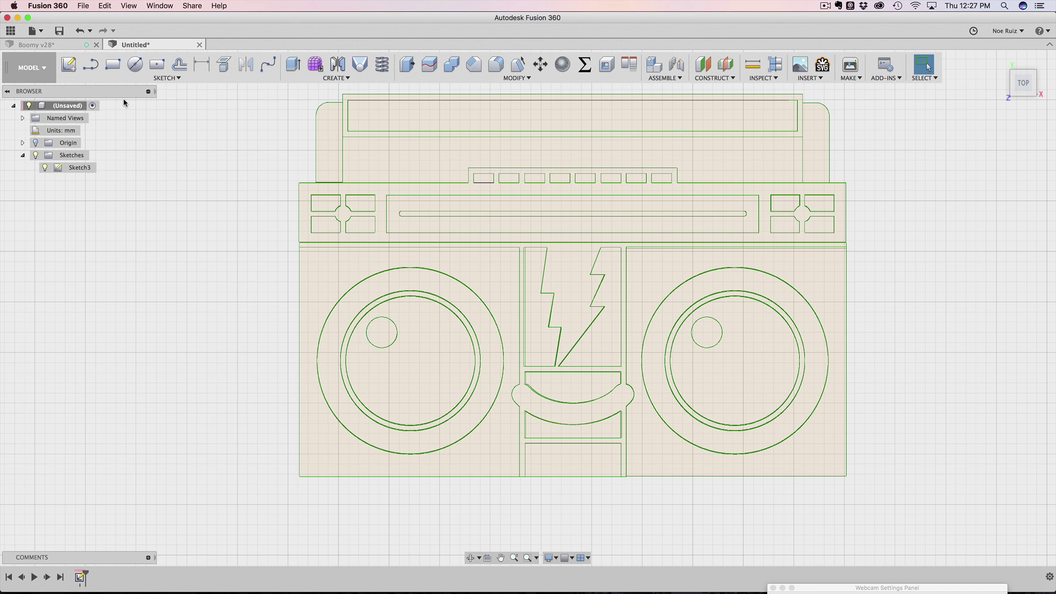
click(38, 44)
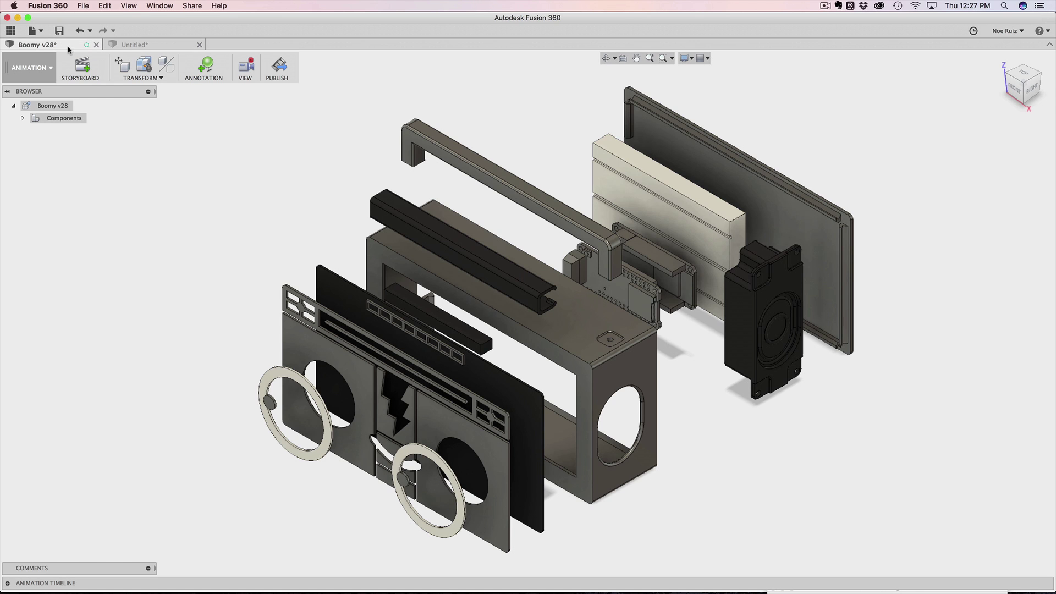
click(30, 67)
click(32, 94)
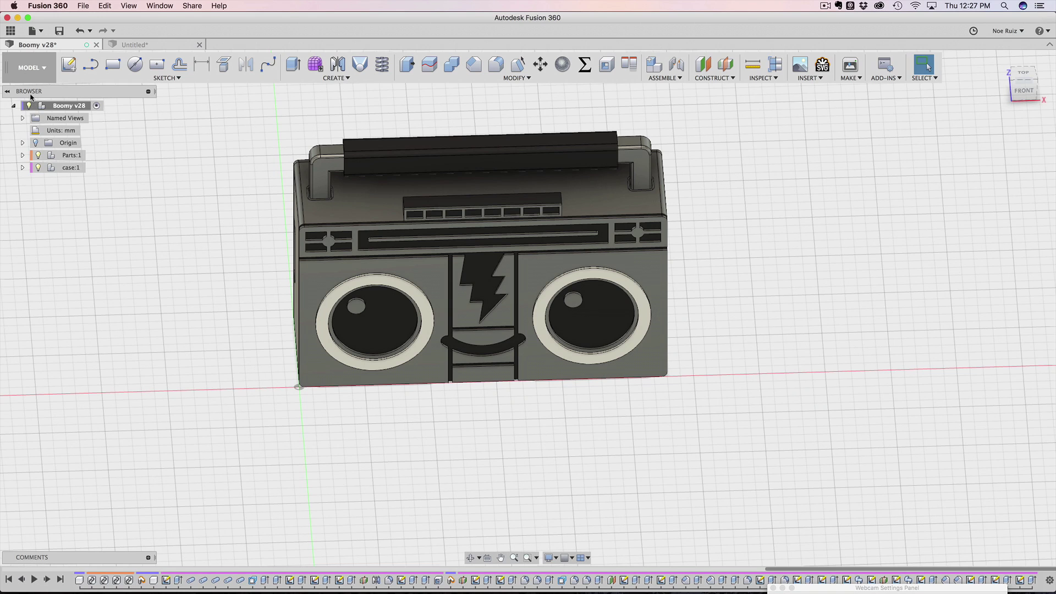
Open the case's front face sketch for editing from the design history and hide the Parts:1 component
double_click(168, 579)
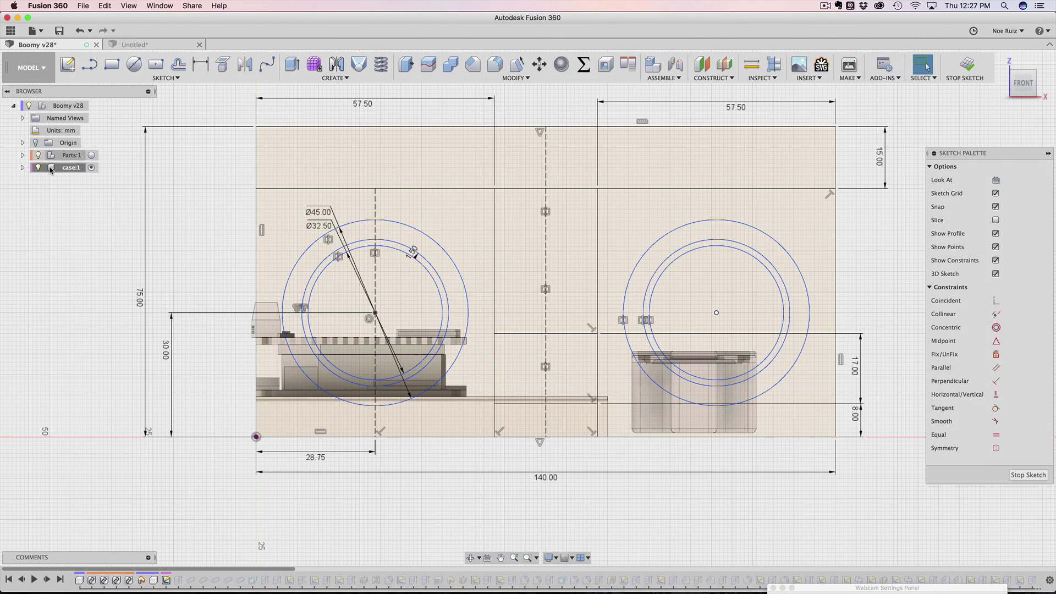
click(38, 156)
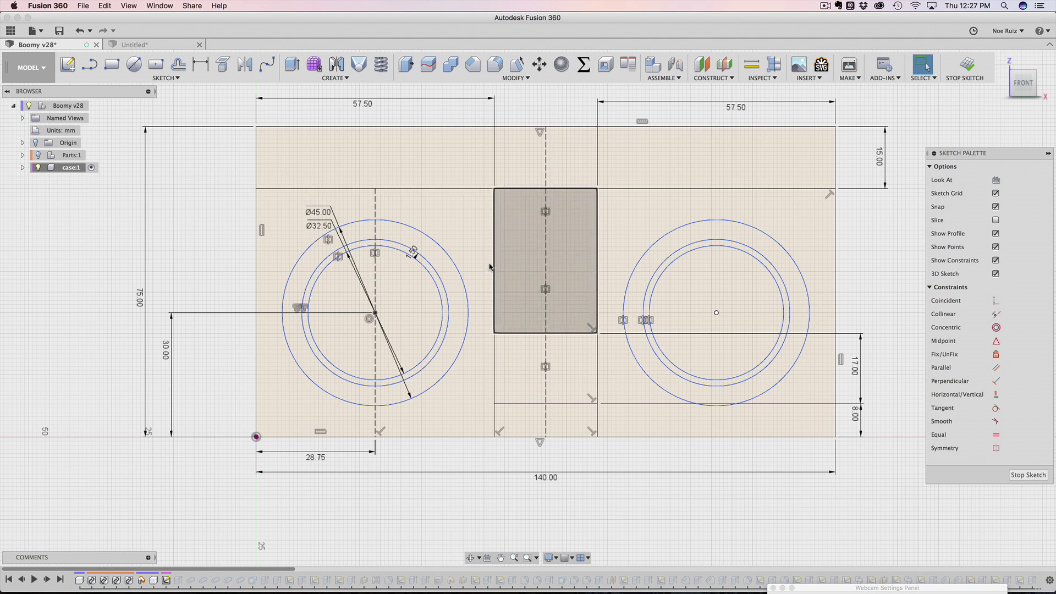
scroll(418, 165, up, 2)
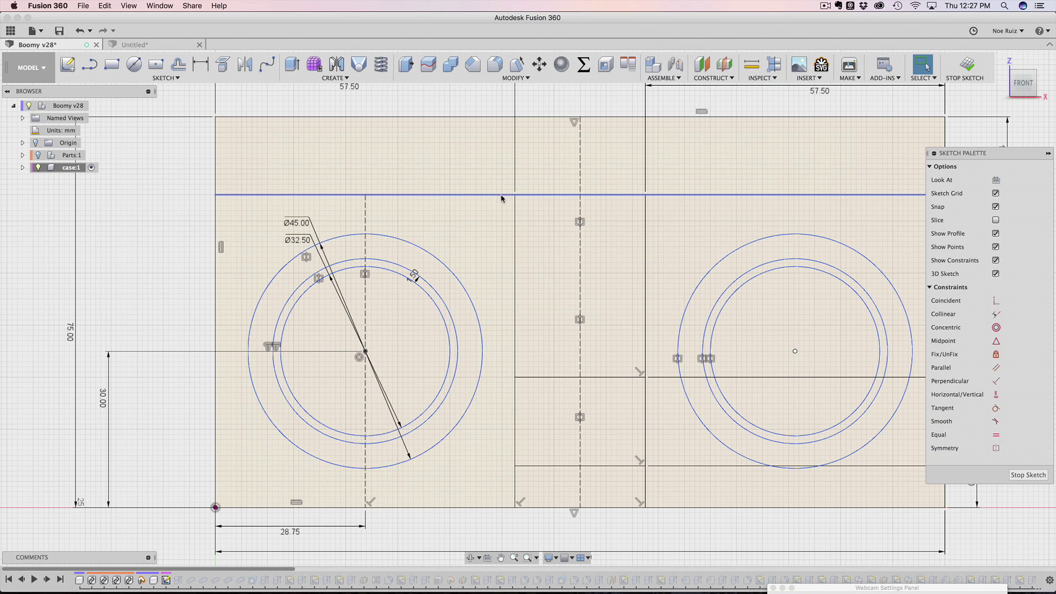
Inspect the horizontal and vertical divider lines between the two speakers by selecting them, then clear the selection and finish the sketch
click(503, 195)
shift+click(516, 236)
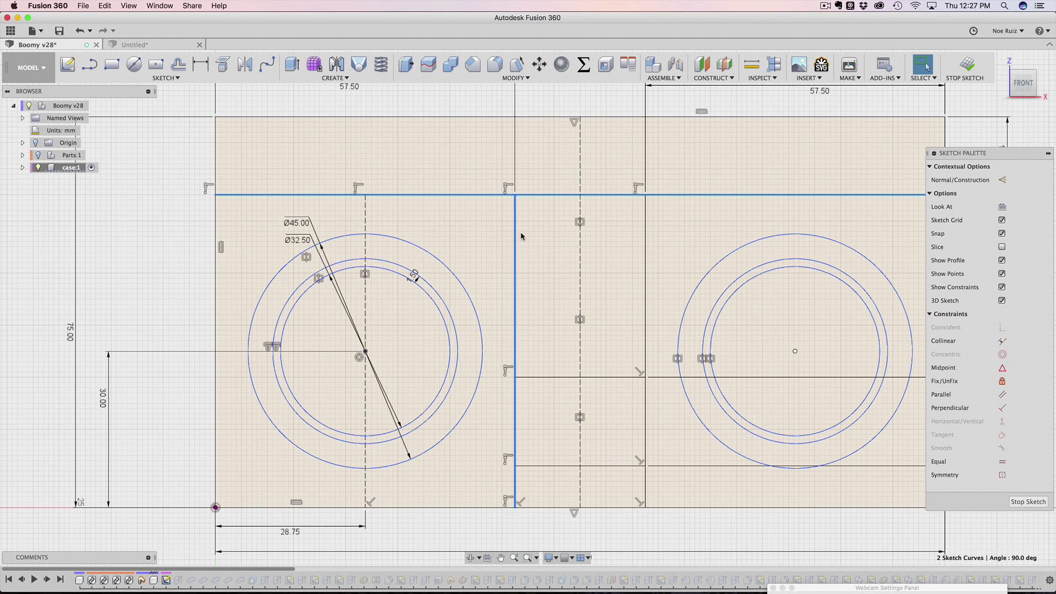
shift+click(646, 247)
shift+click(602, 378)
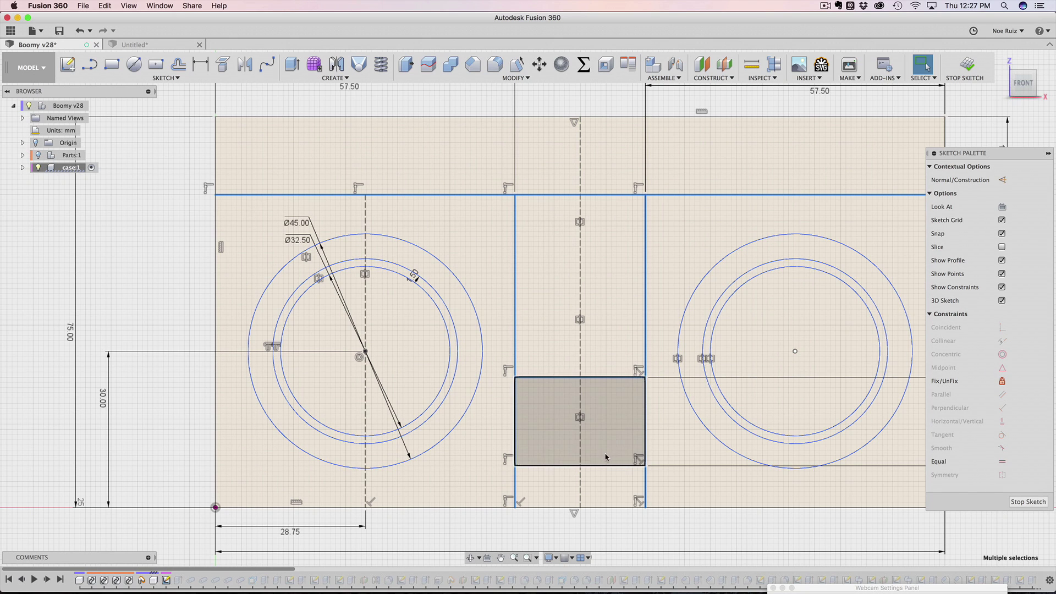
scroll(517, 222, up, 3)
scroll(516, 222, down, 4)
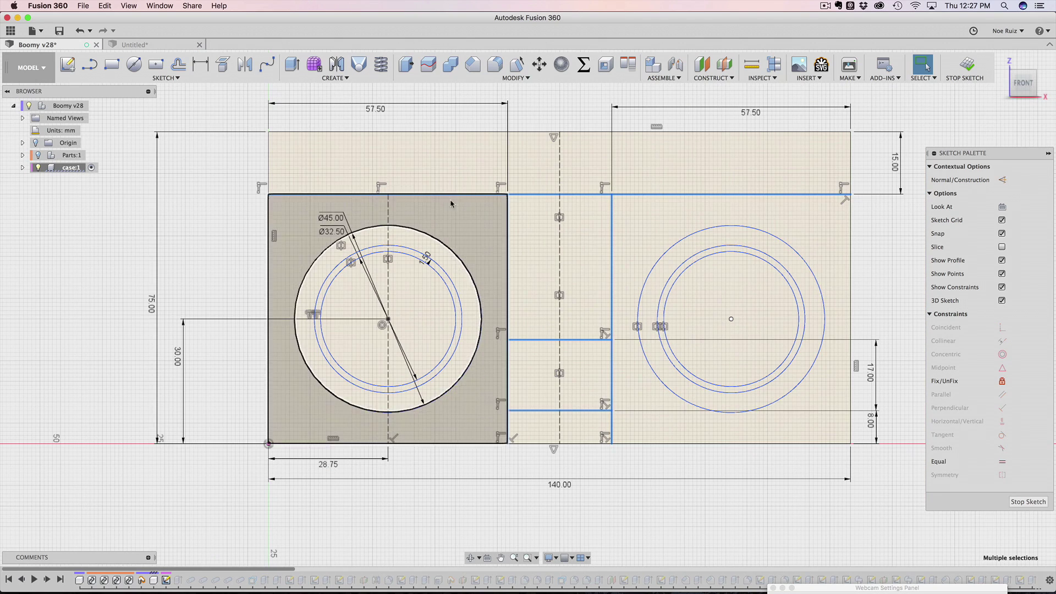
click(197, 217)
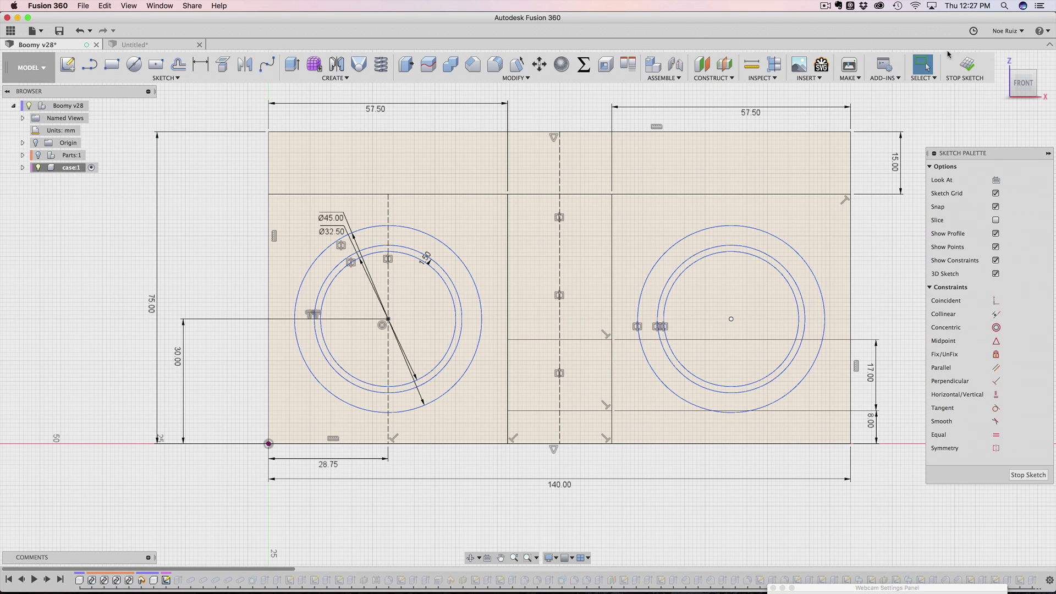
click(971, 65)
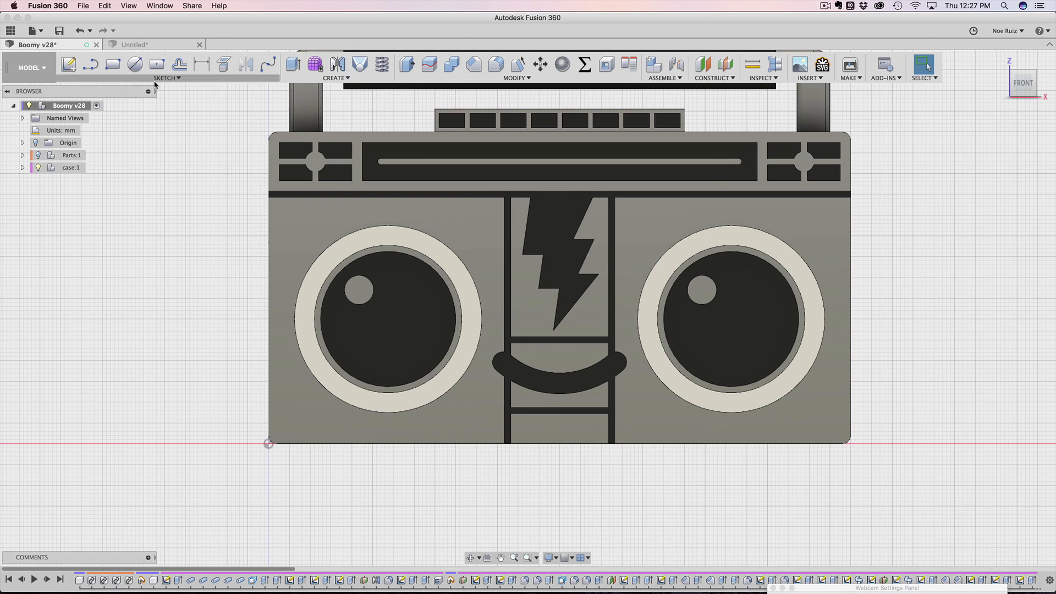
Open the case's Pipe6 feature for editing and inspect its square cut profile at the front panel's edge
click(309, 78)
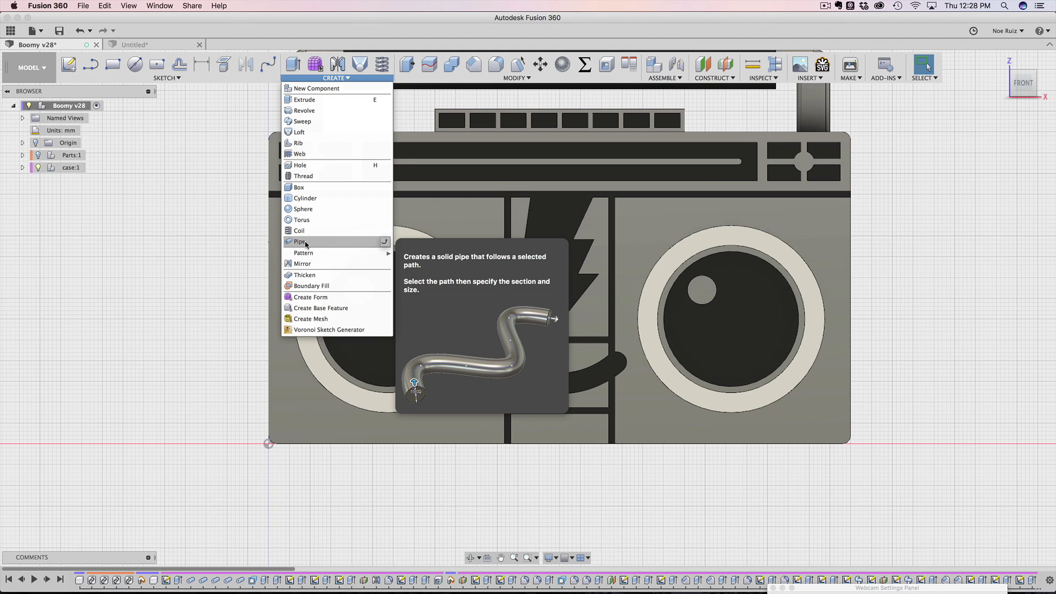
double_click(191, 581)
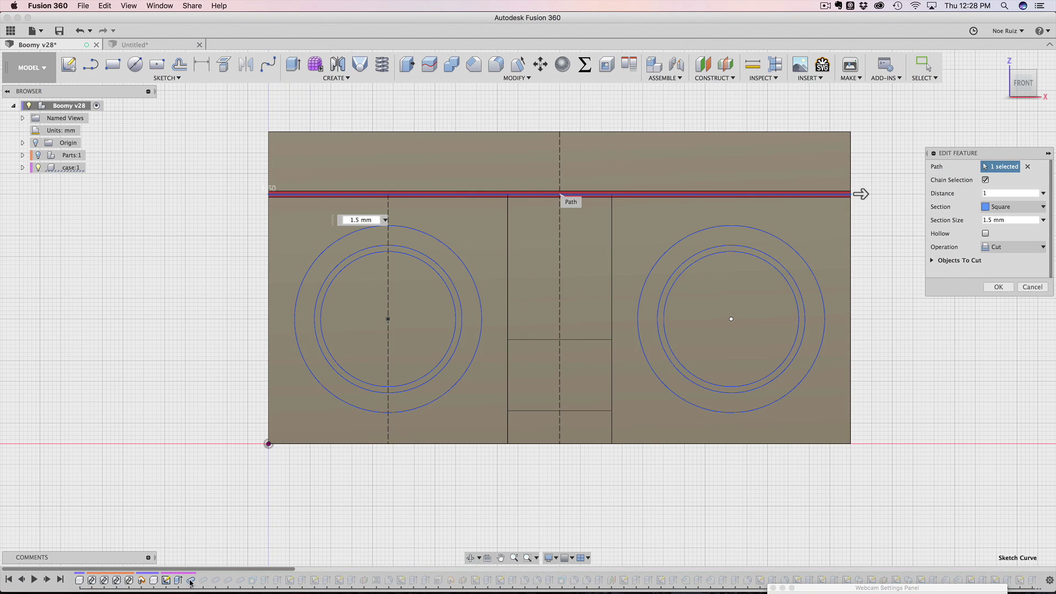
shift+middle_drag(216, 305, 262, 309)
scroll(549, 226, up, 10)
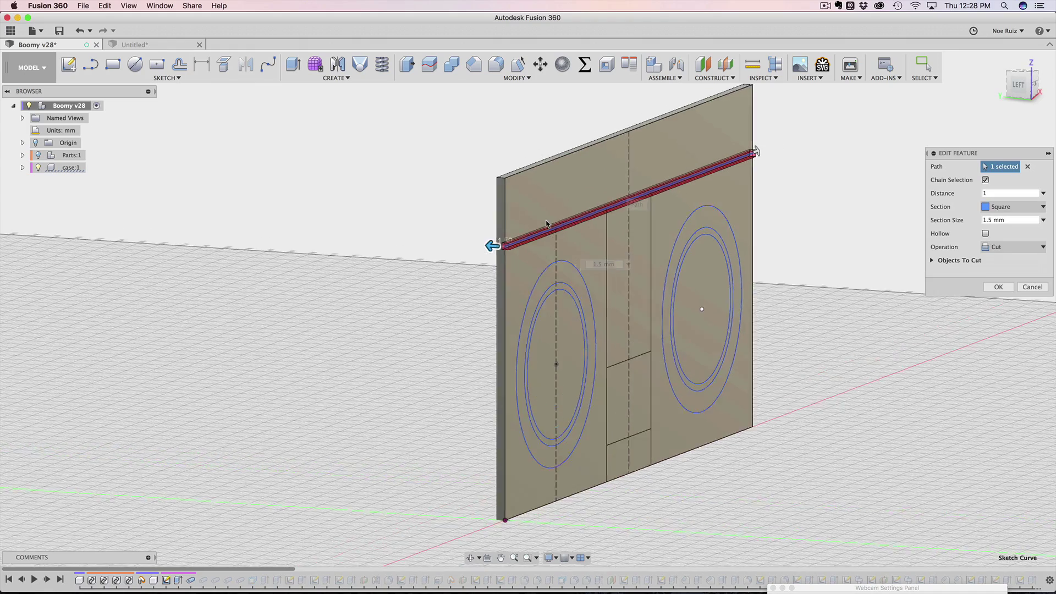
scroll(371, 328, up, 10)
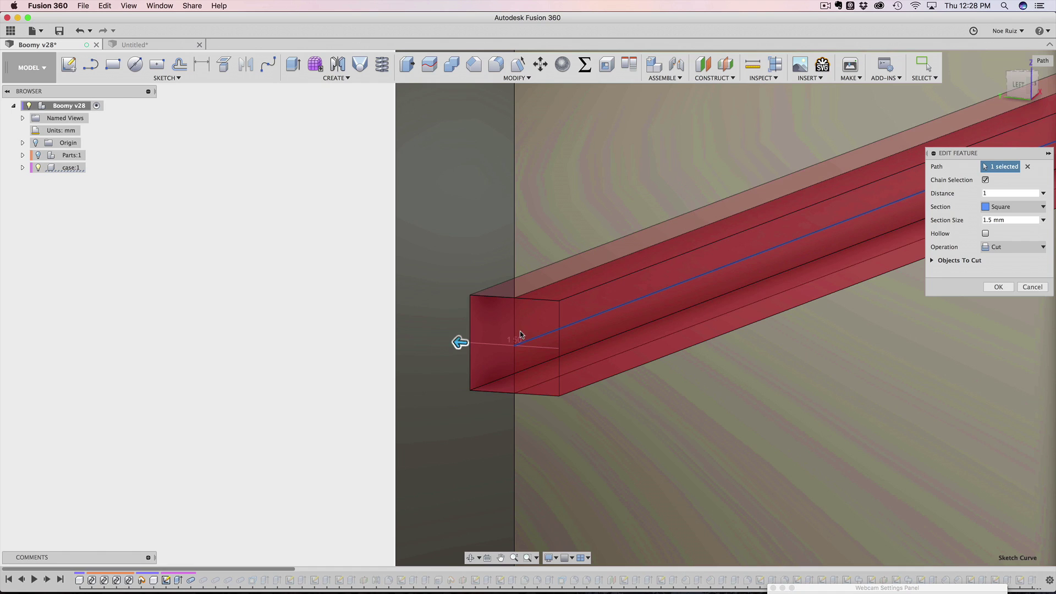
scroll(521, 335, down, 5)
scroll(528, 330, up, 5)
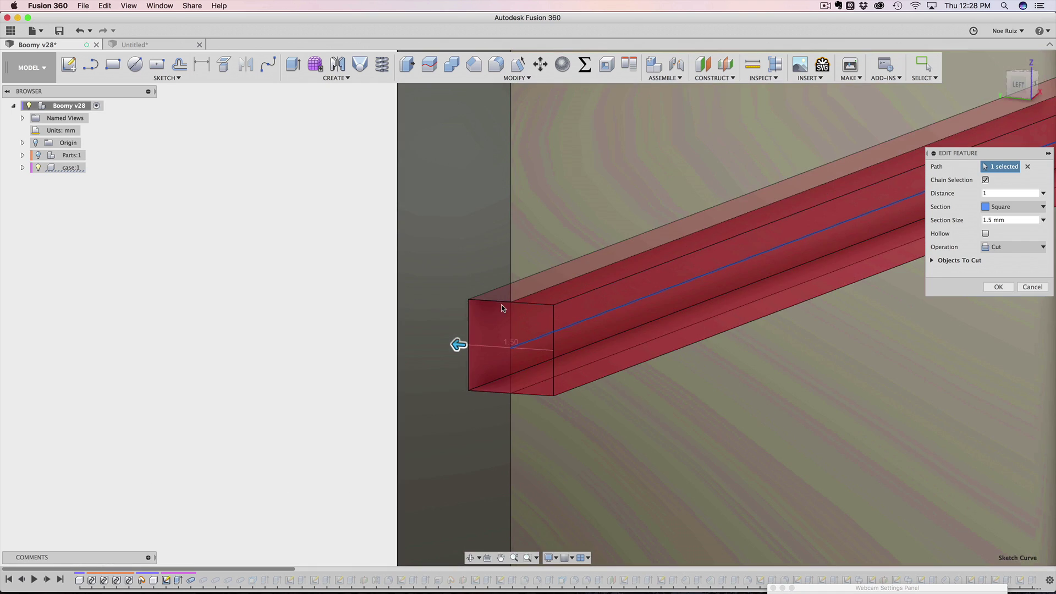
scroll(502, 341, down, 2)
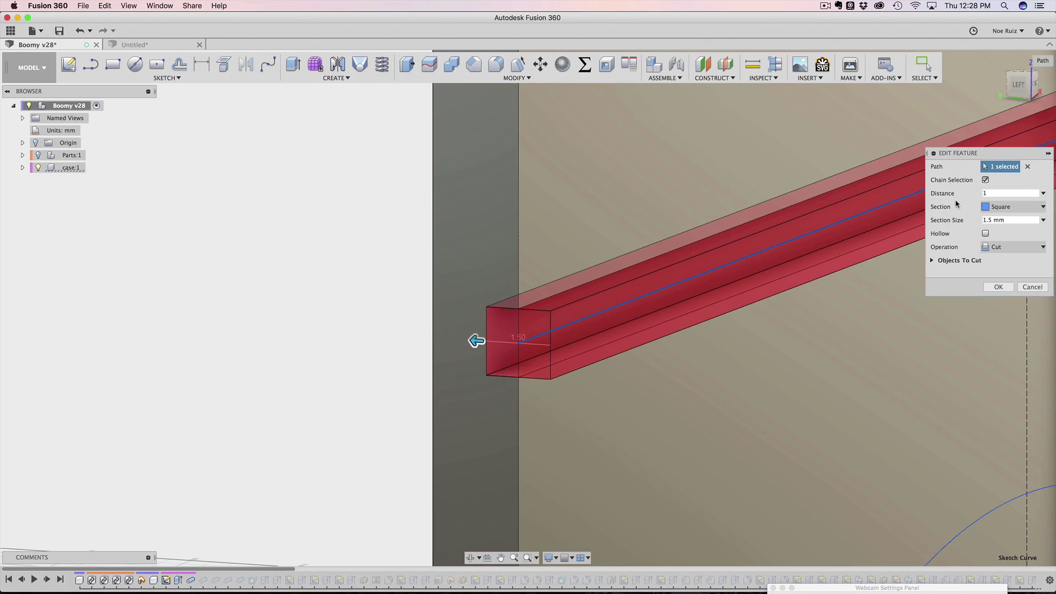
scroll(578, 291, down, 8)
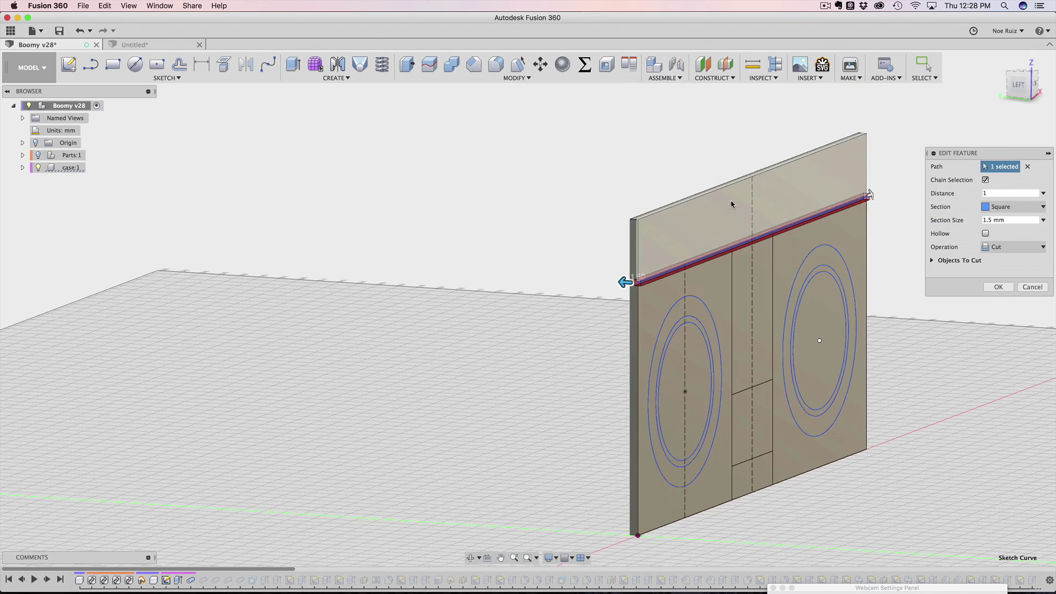
shift+middle_drag(732, 205, 681, 272)
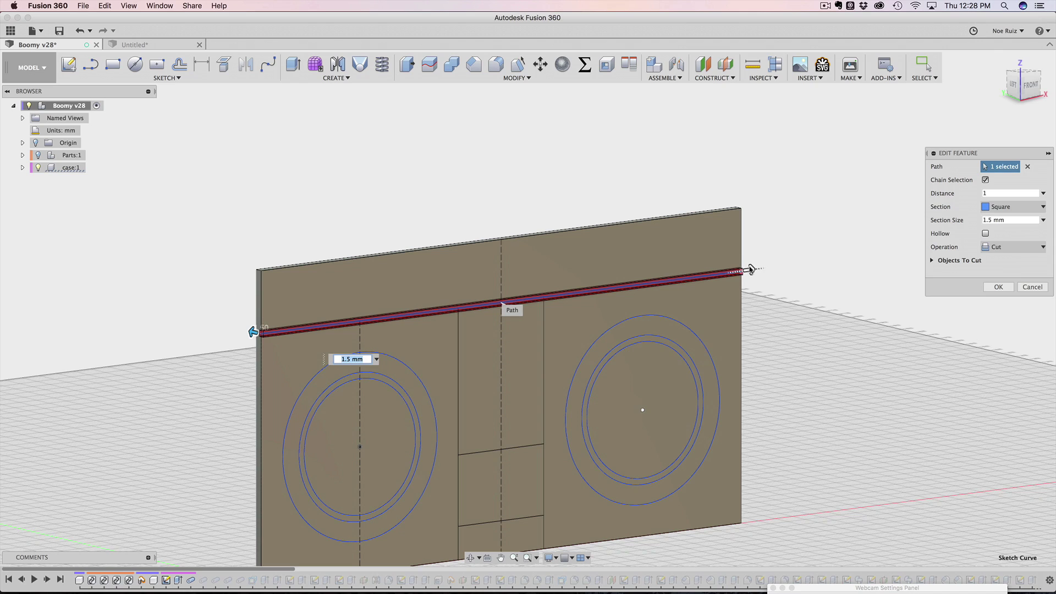
Try shortening the pipe cut along its path to a distance of 0.515, and return it to the full 1.00
drag(751, 270, 545, 296)
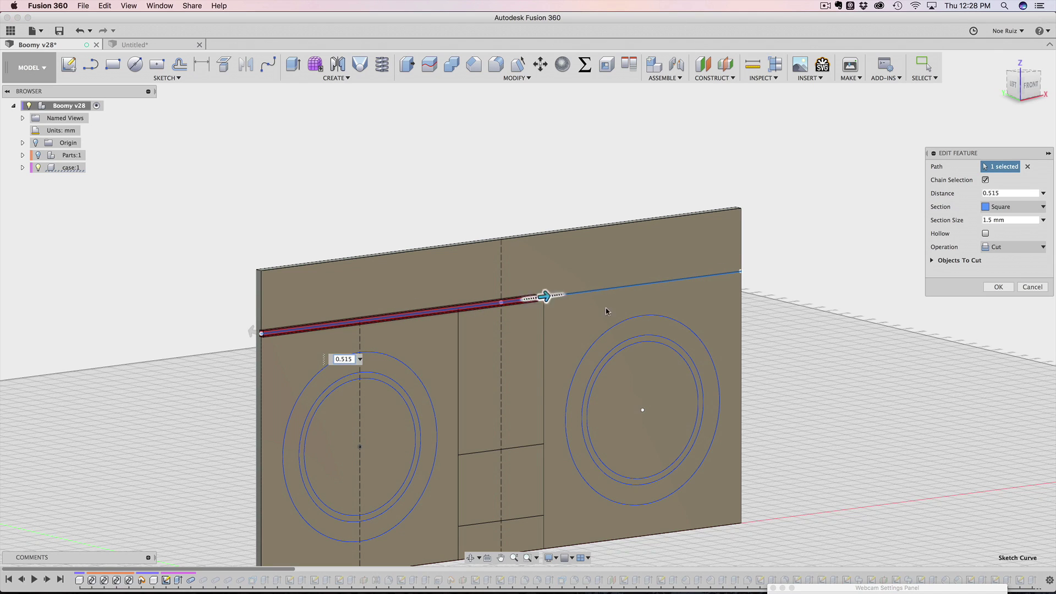
drag(606, 311, 896, 286)
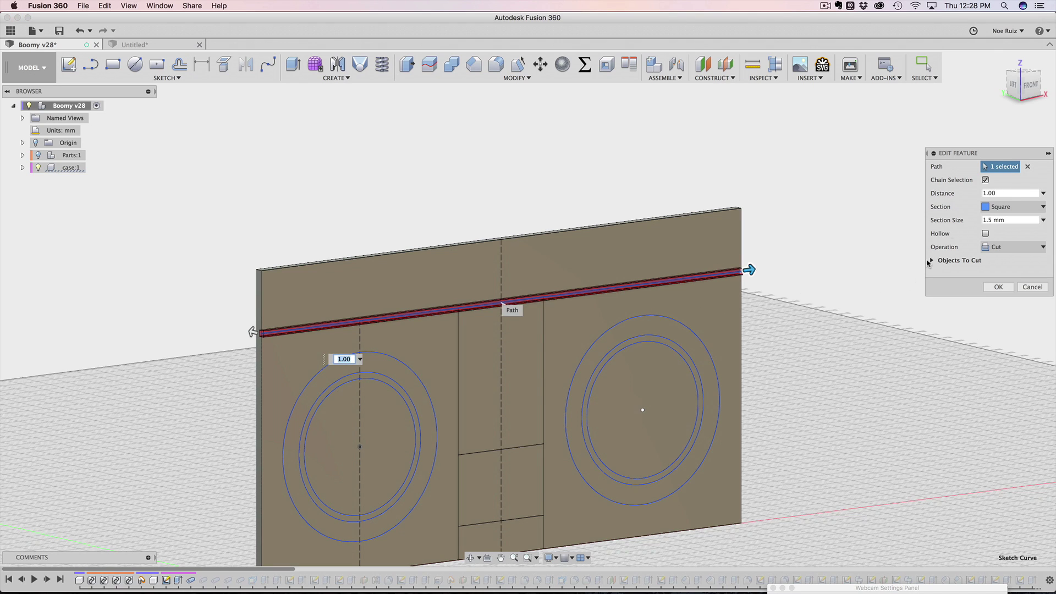
drag(750, 270, 906, 276)
Enlarge the pipe's section size to 2.50 mm
scroll(281, 320, down, 5)
scroll(258, 328, up, 10)
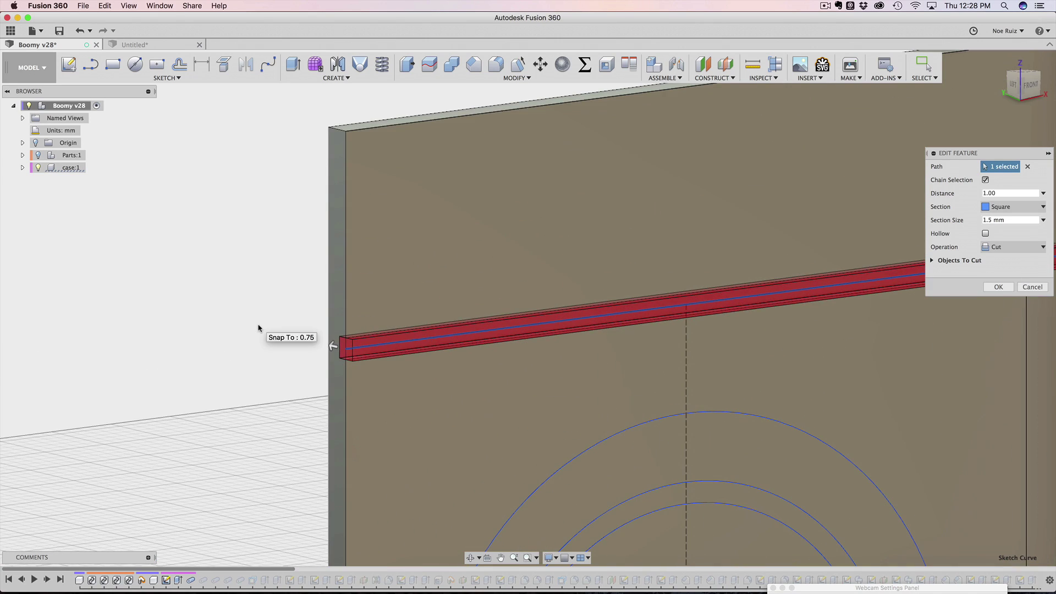
scroll(264, 330, up, 3)
scroll(330, 368, up, 2)
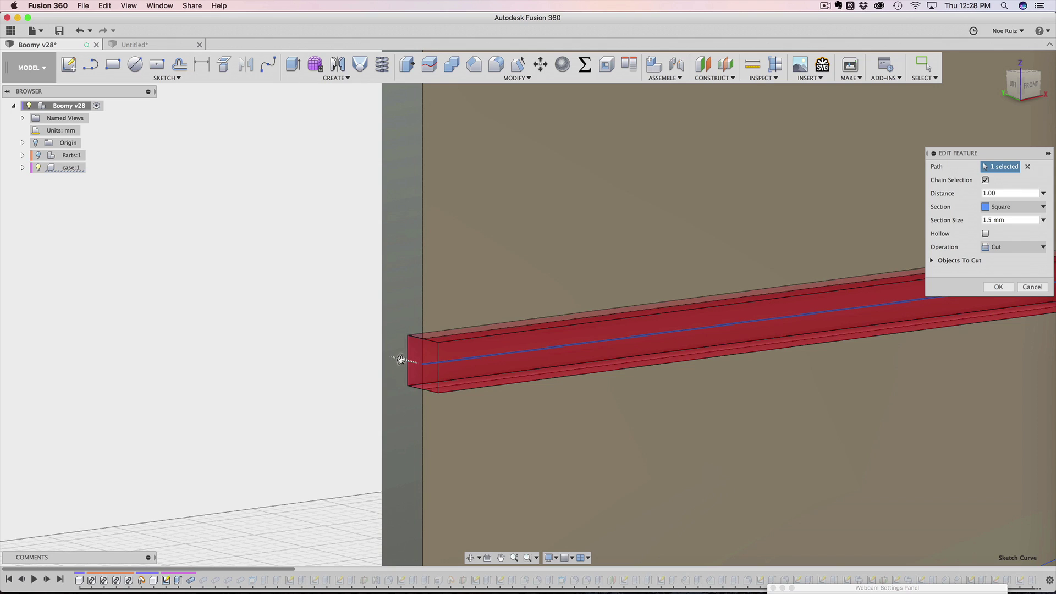
mouse_move(401, 359)
mouse_down()
mouse_move(372, 351)
mouse_move(391, 357)
mouse_up()
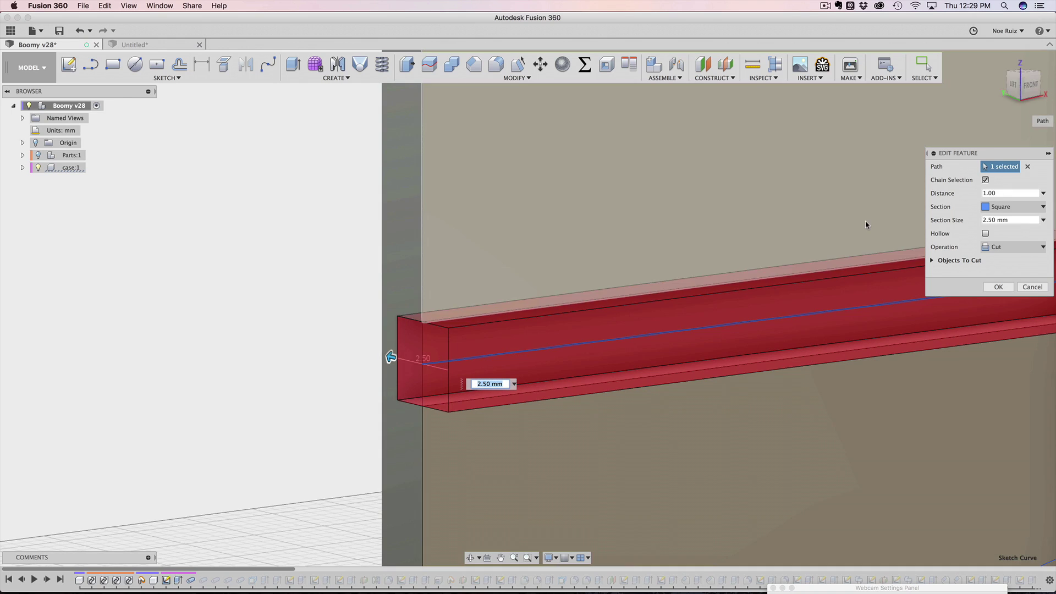
Try the circular and triangular section shapes on the pipe, and set the section back to Square
click(997, 206)
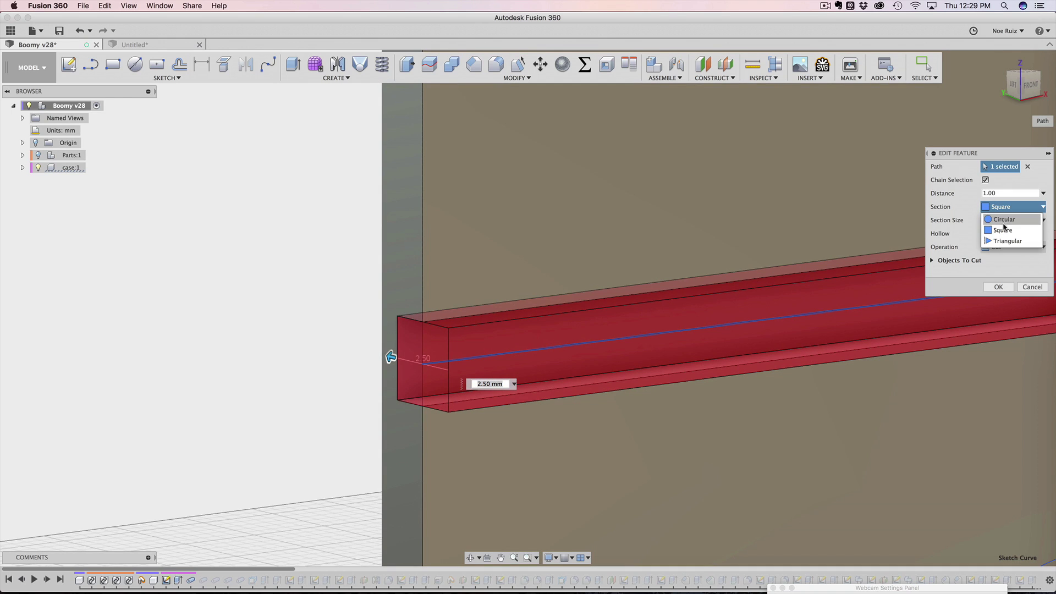
click(1006, 219)
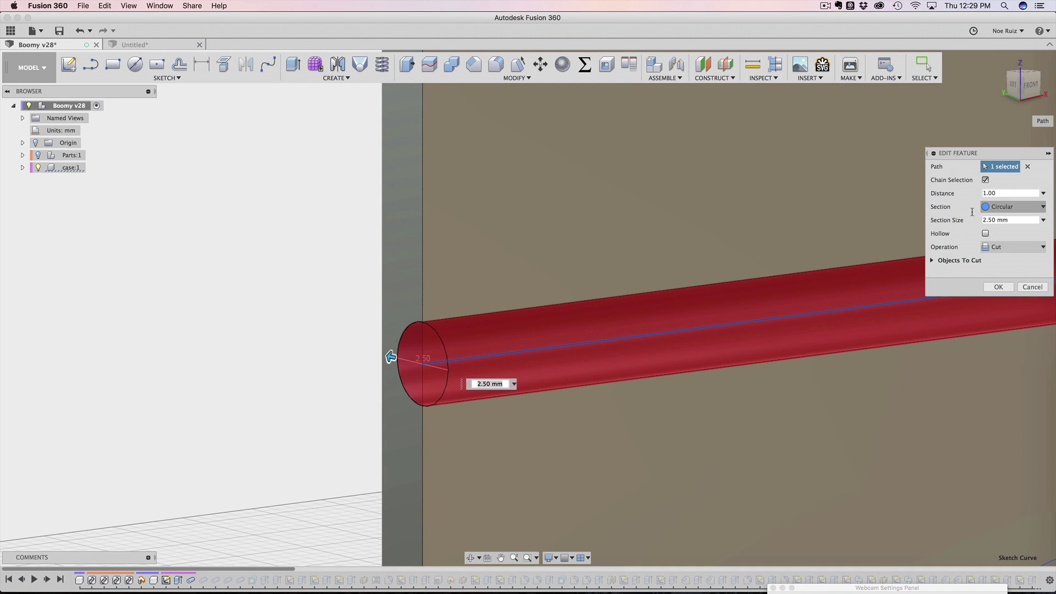
click(1012, 207)
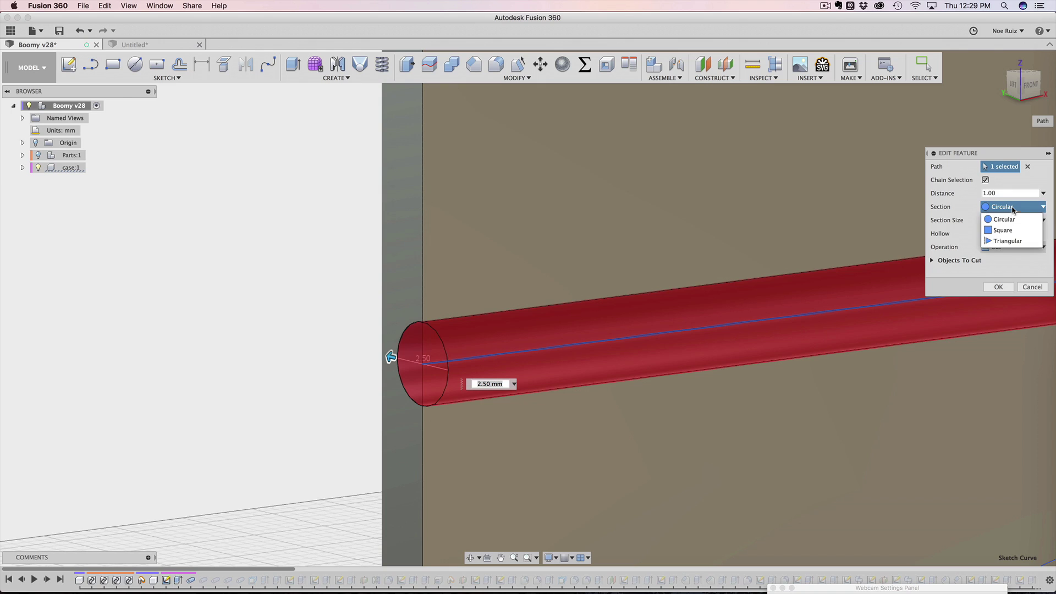
click(1017, 240)
click(1013, 207)
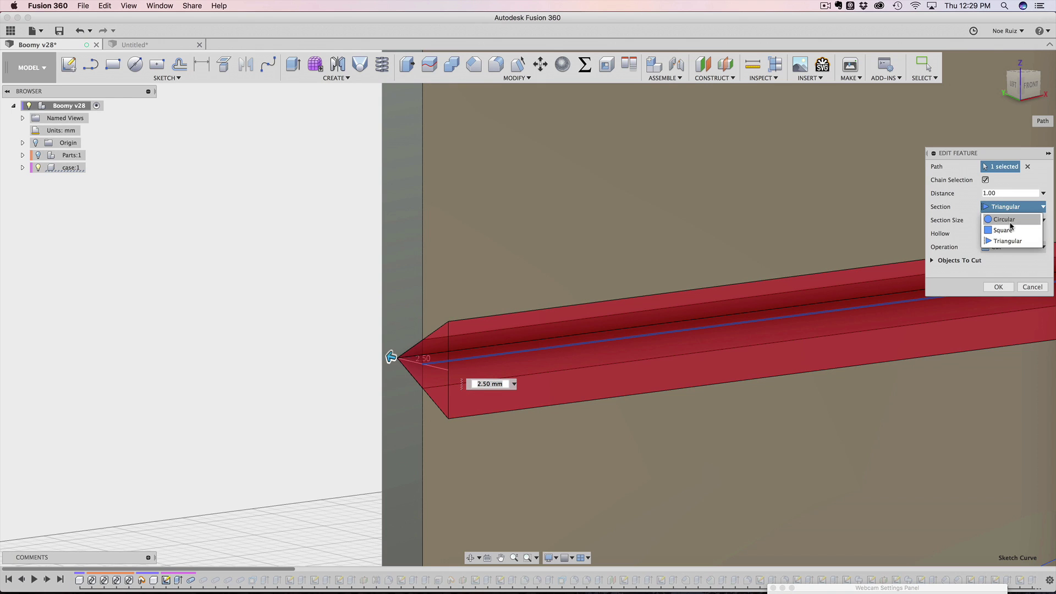
click(1007, 220)
click(1012, 206)
click(1004, 230)
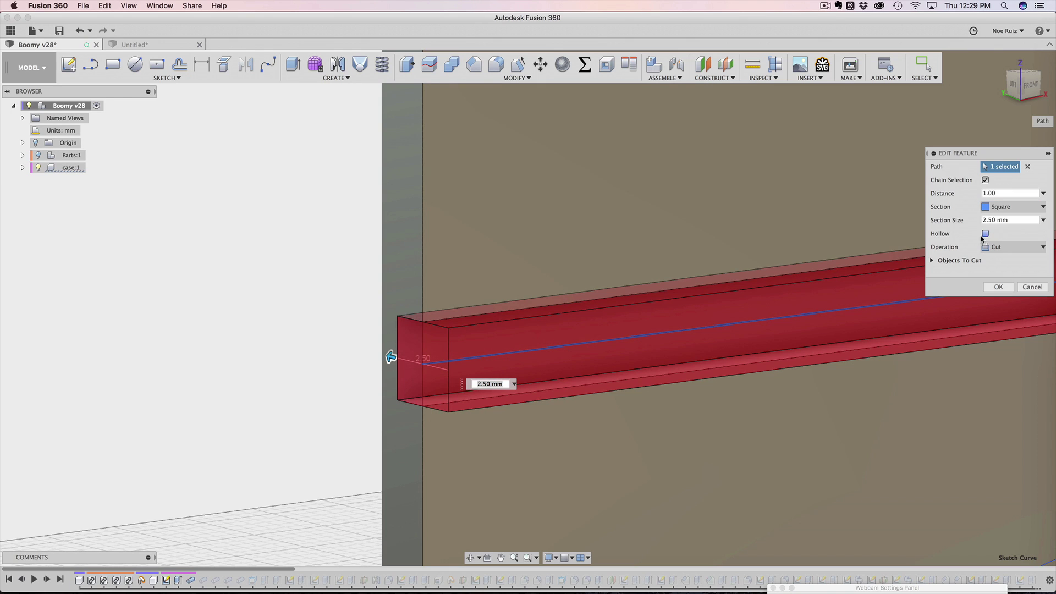
Make the square pipe hollow with a 4 mm section size and a 0.5 mm section thickness
click(986, 233)
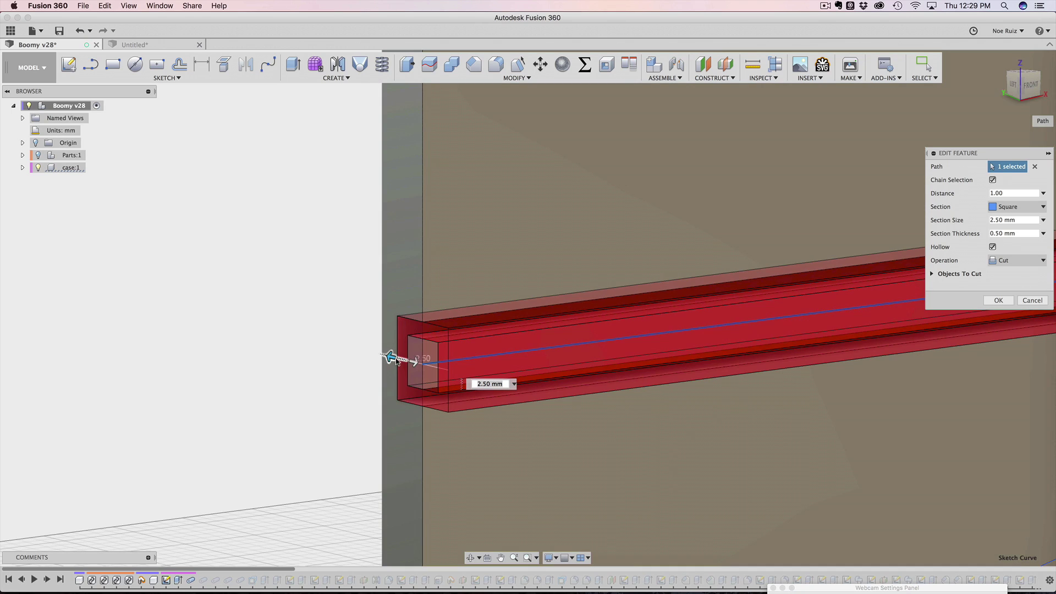
text(4)
key(Return)
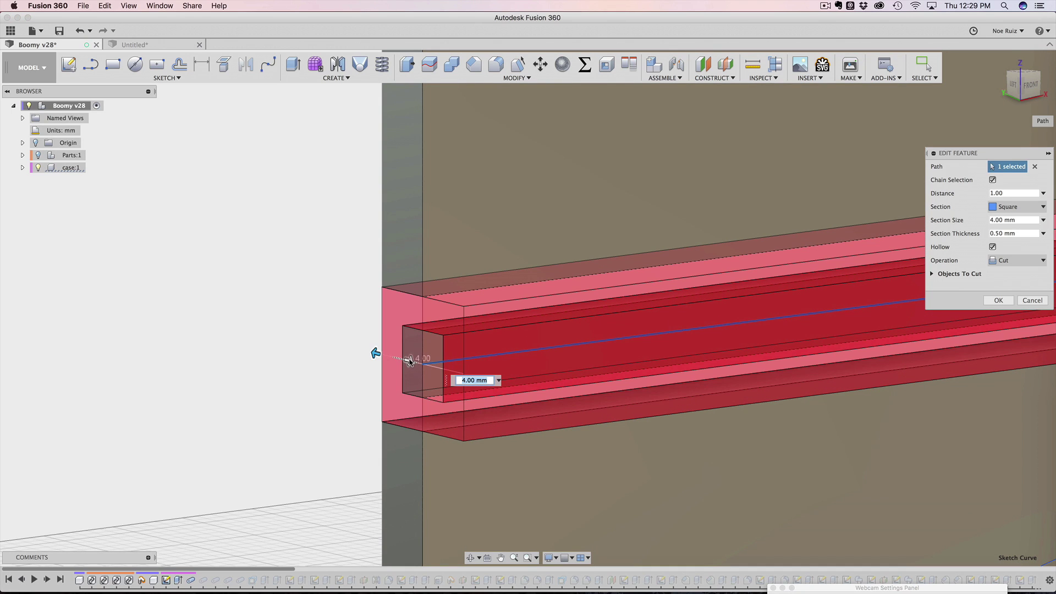
text(1)
key(Return)
text(.5)
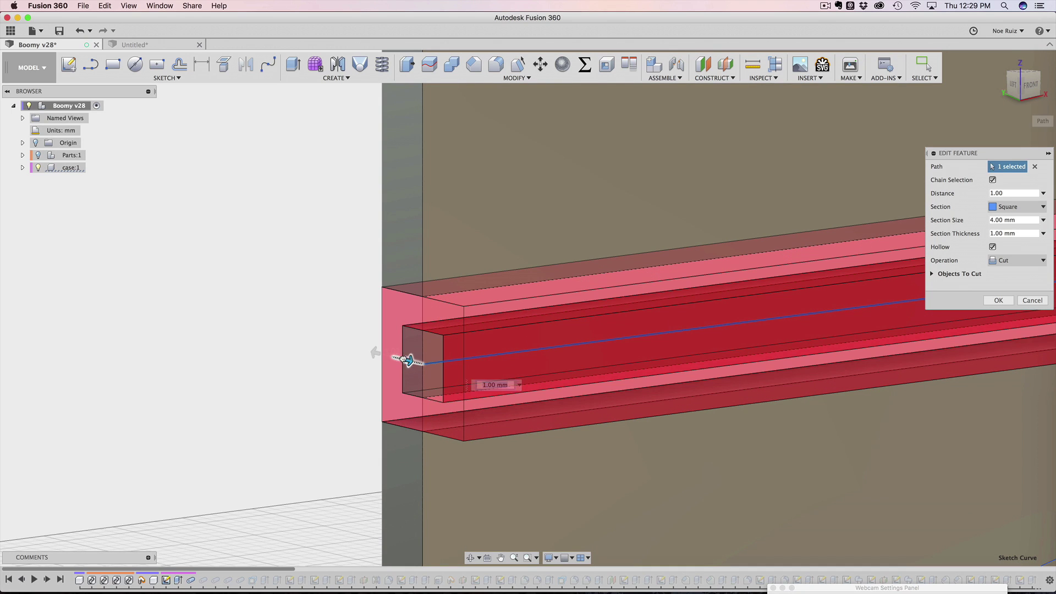
key(Return)
Change the pipe's operation to Join, view the raised bar across the panel and cancel the feature edit
scroll(374, 352, down, 5)
scroll(361, 311, down, 5)
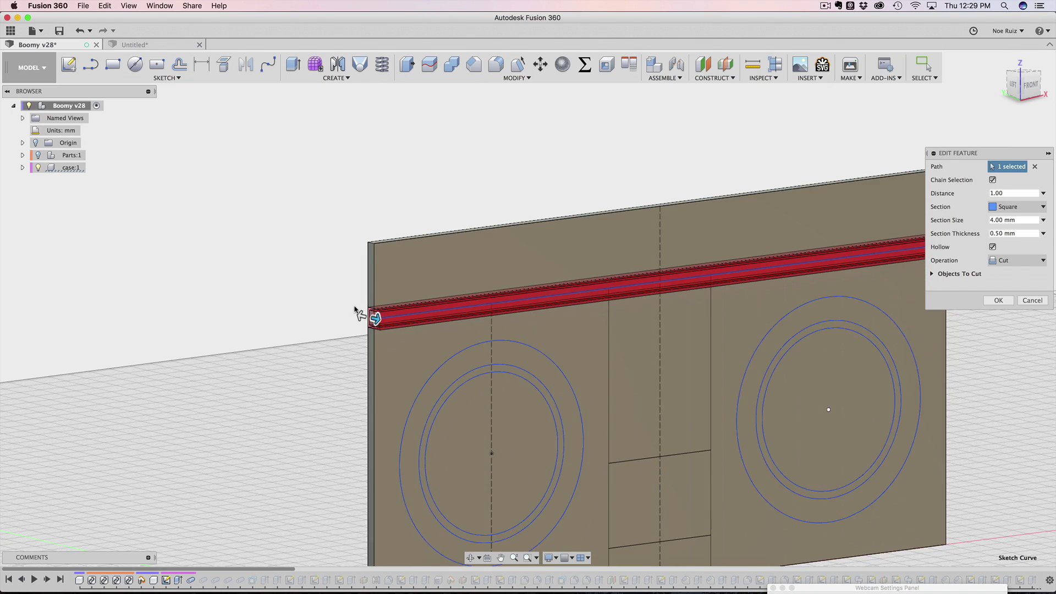
scroll(353, 309, up, 10)
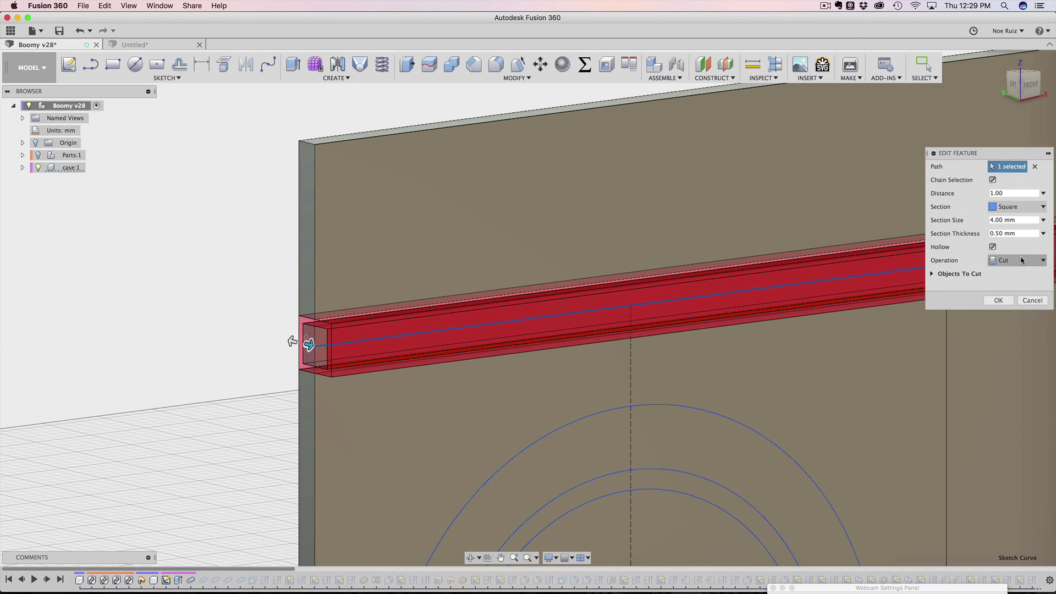
click(1027, 262)
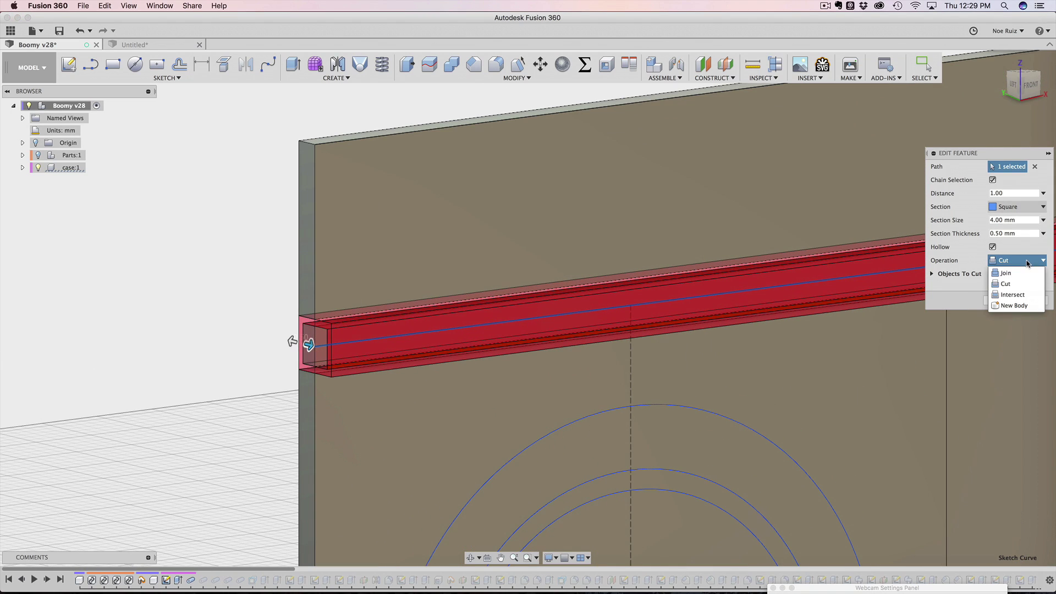
click(1018, 274)
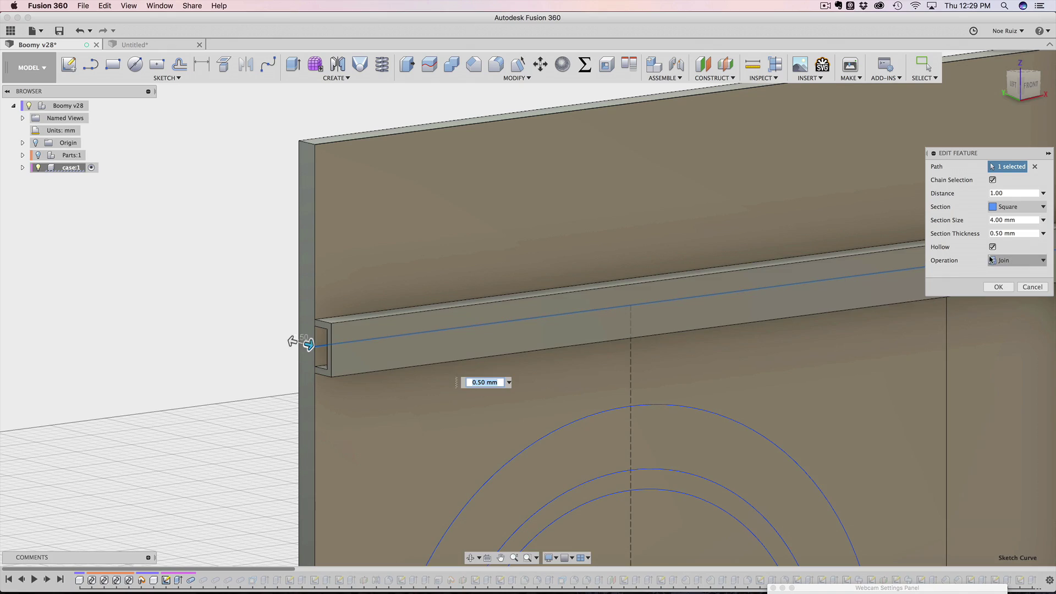
click(1016, 261)
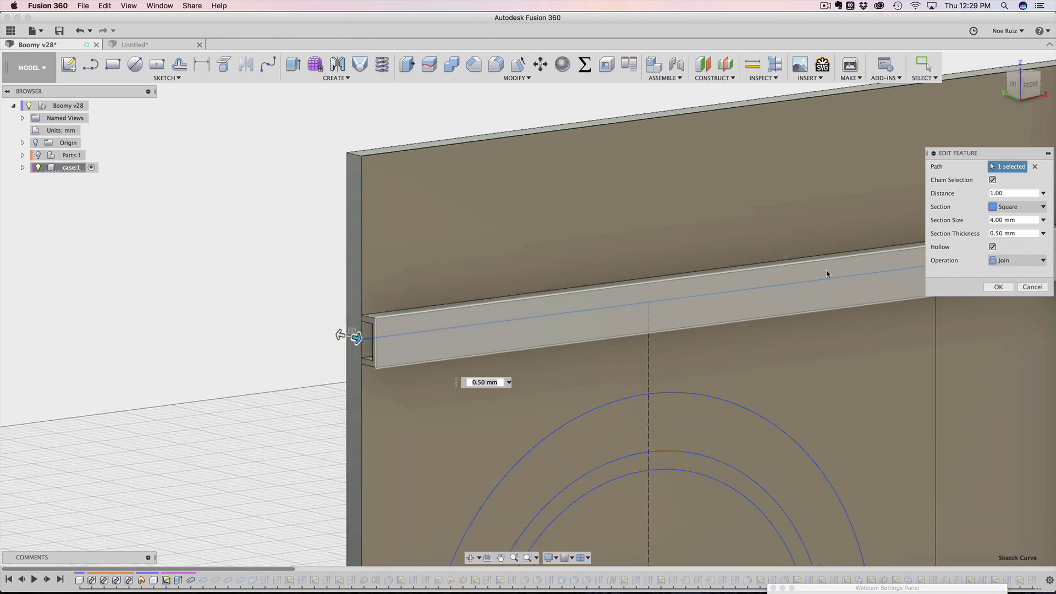
scroll(812, 249, down, 10)
middle_drag(580, 252, 309, 274)
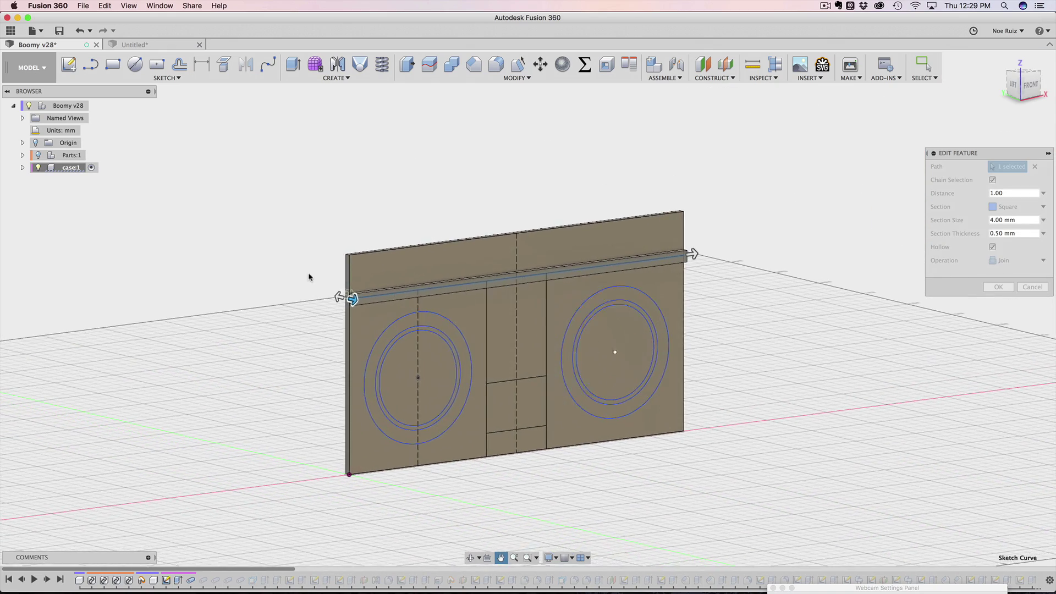
scroll(405, 272, up, 10)
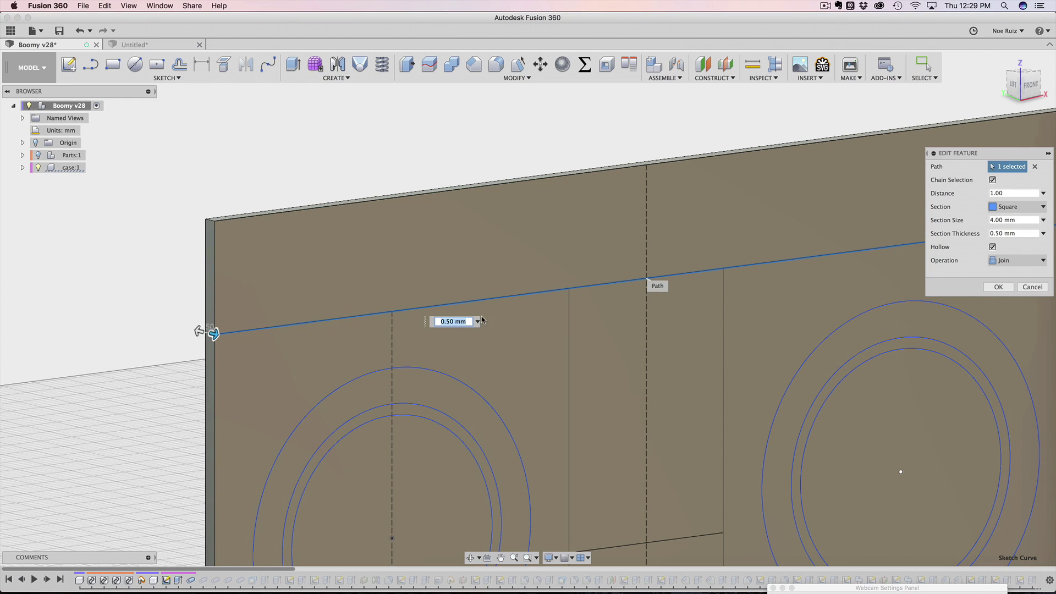
scroll(563, 316, down, 10)
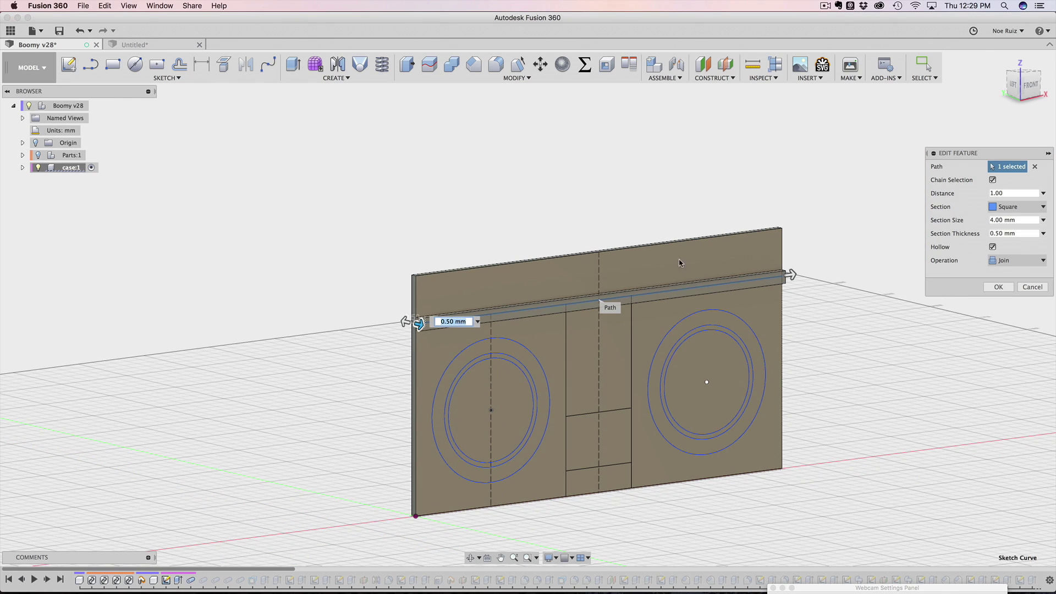
click(1032, 286)
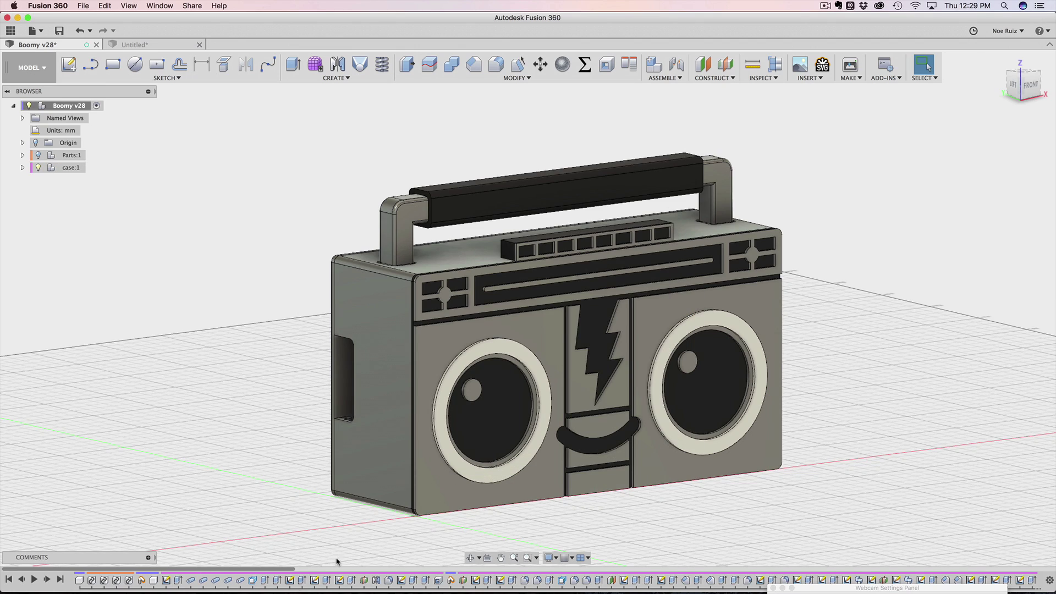
Roll the design history back to just after Pipe6, advance it past Pipe10 and inspect the panel's divider grooves
right_click(190, 580)
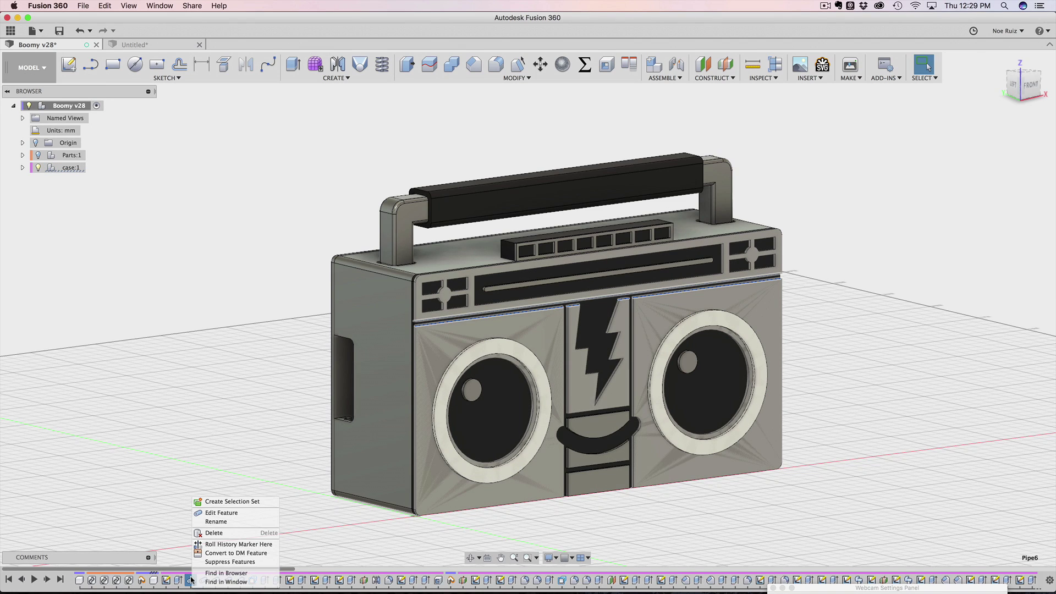
click(217, 544)
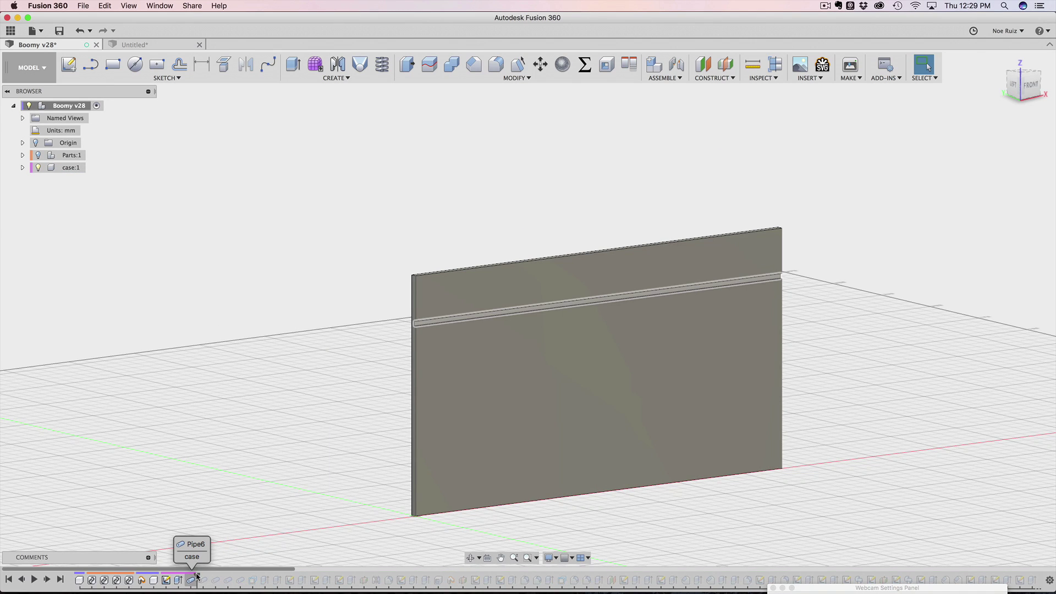
click(198, 578)
mouse_move(195, 576)
mouse_down()
mouse_move(244, 577)
mouse_move(237, 582)
mouse_up()
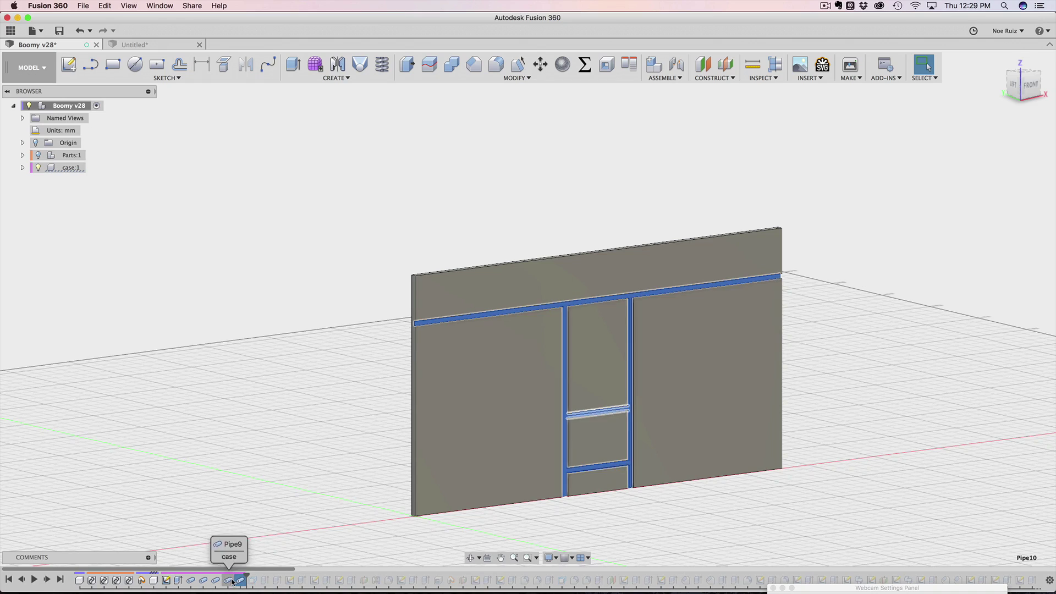
scroll(589, 281, up, 6)
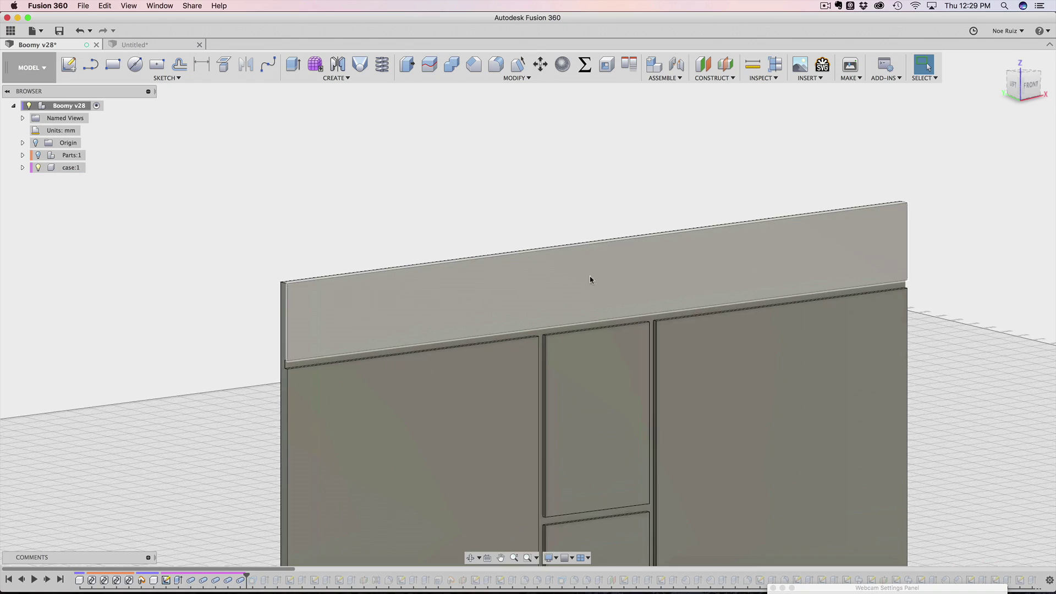
scroll(523, 345, down, 3)
scroll(392, 246, down, 4)
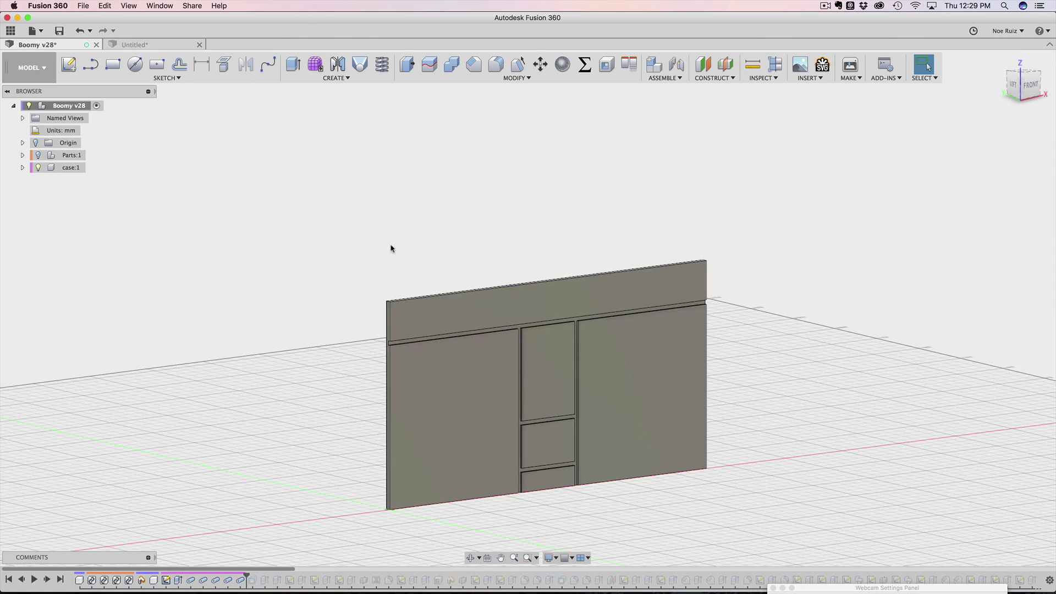
shift+middle_drag(347, 307, 308, 300)
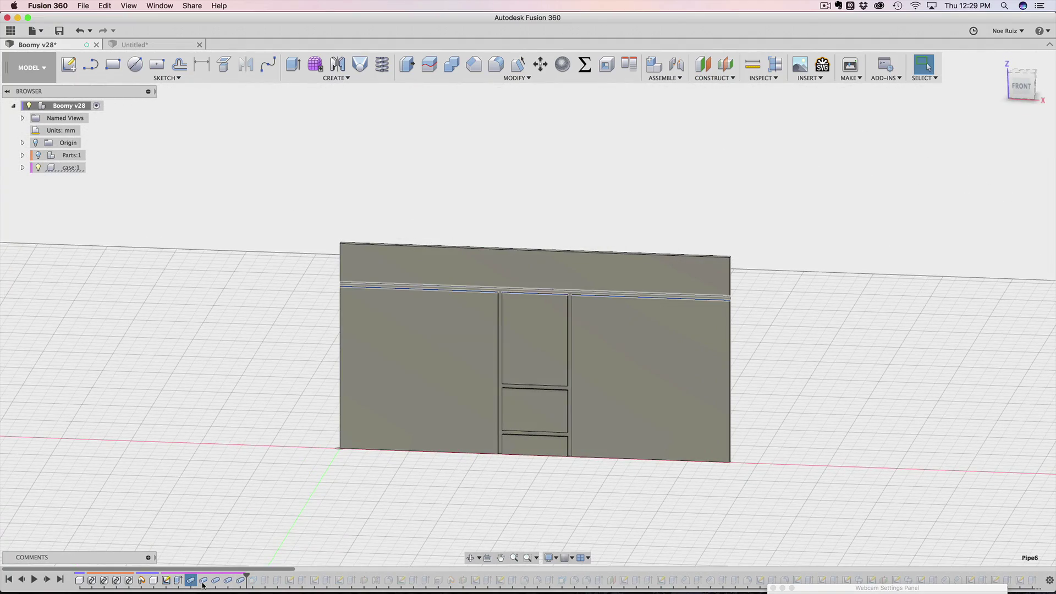
Examine the panel's grooves from several angles and highlight those cut by the Pipe10 feature
shift+middle_drag(214, 366, 253, 369)
scroll(296, 335, down, 4)
scroll(325, 329, up, 8)
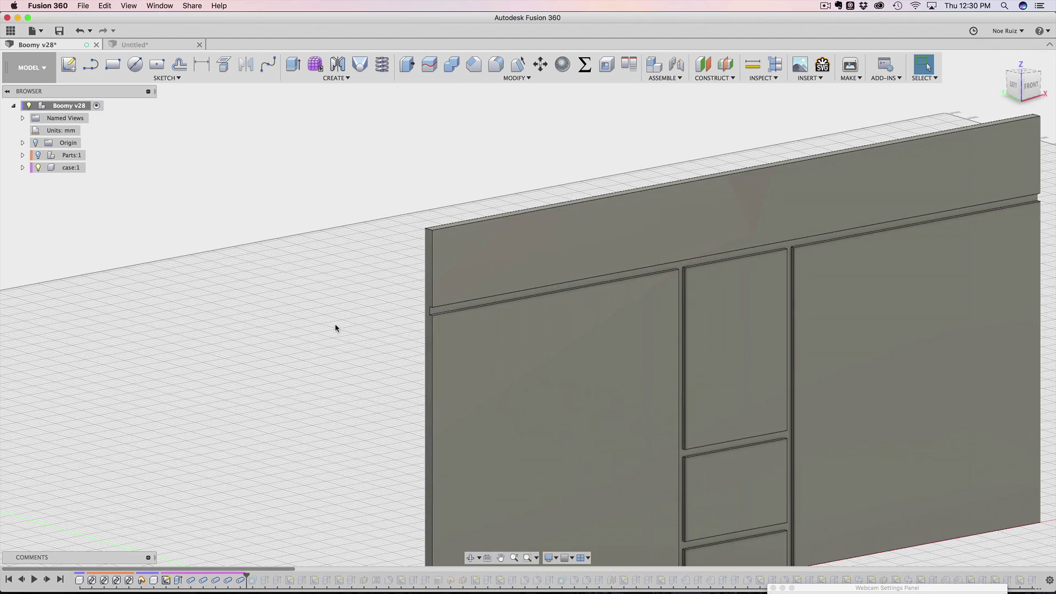
middle_drag(335, 325, 289, 268)
scroll(289, 268, down, 3)
key(F6)
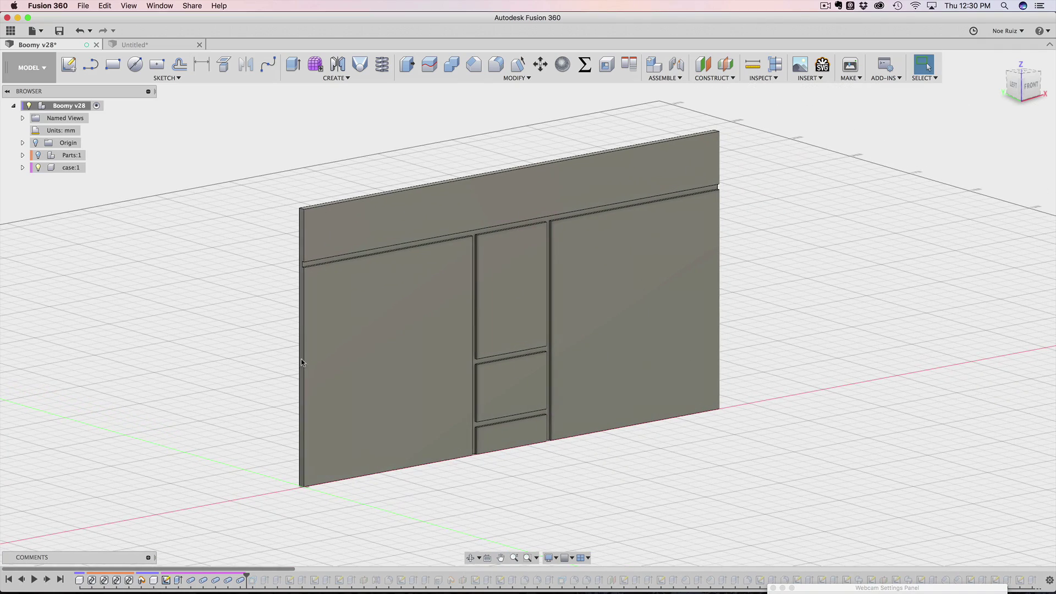
click(242, 581)
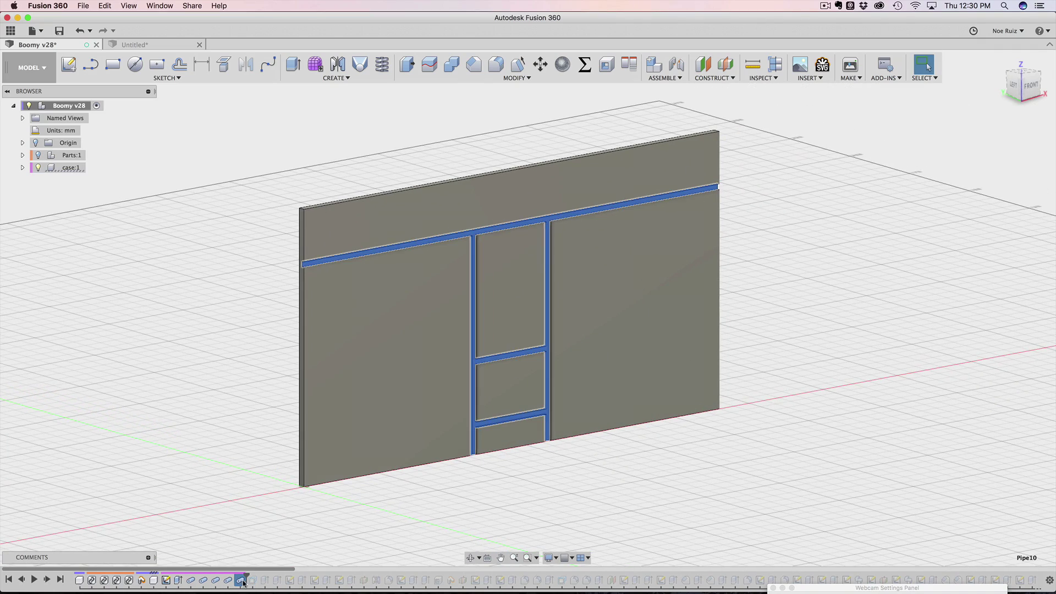
key(Escape)
mouse_move(657, 450)
shift+middle_down()
mouse_move(661, 424)
mouse_move(601, 385)
mouse_move(514, 467)
mouse_move(661, 443)
shift+middle_up()
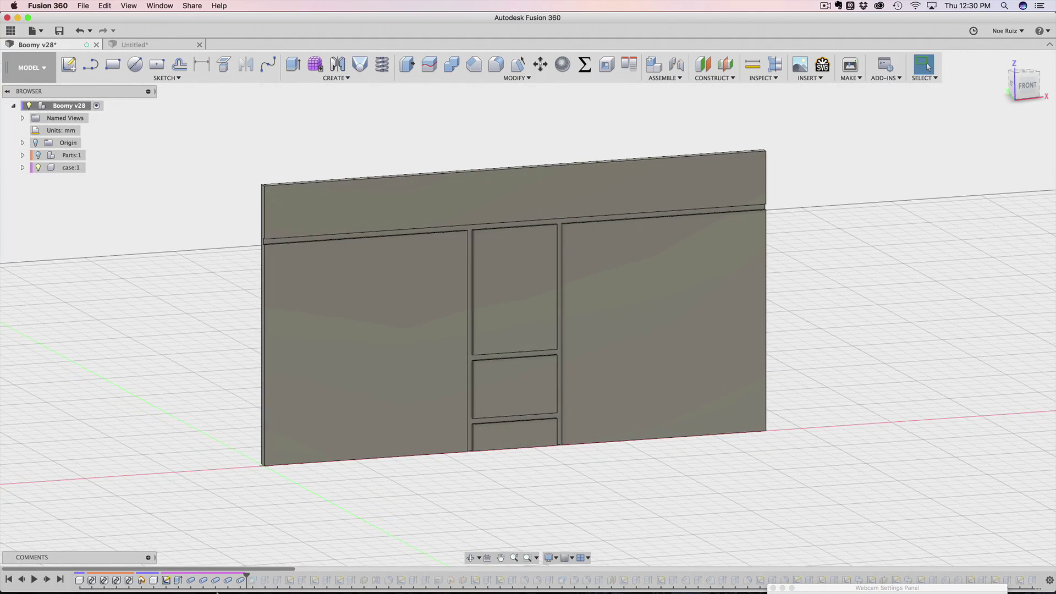
Advance the design history to its end and view the finished boombox's mouth area from the front
click(60, 579)
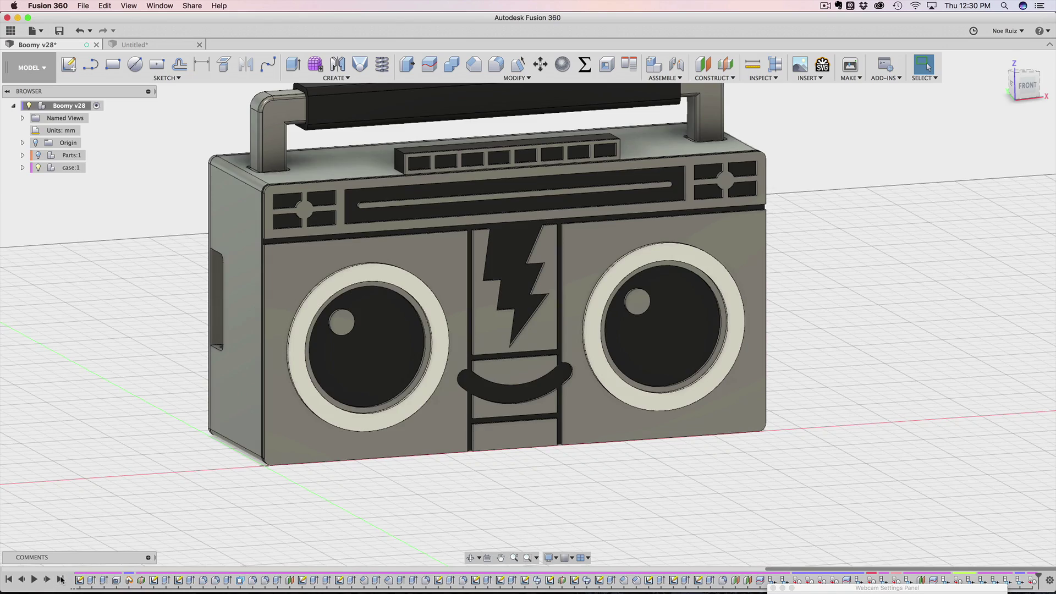
shift+middle_drag(553, 500, 527, 468)
scroll(527, 468, up, 5)
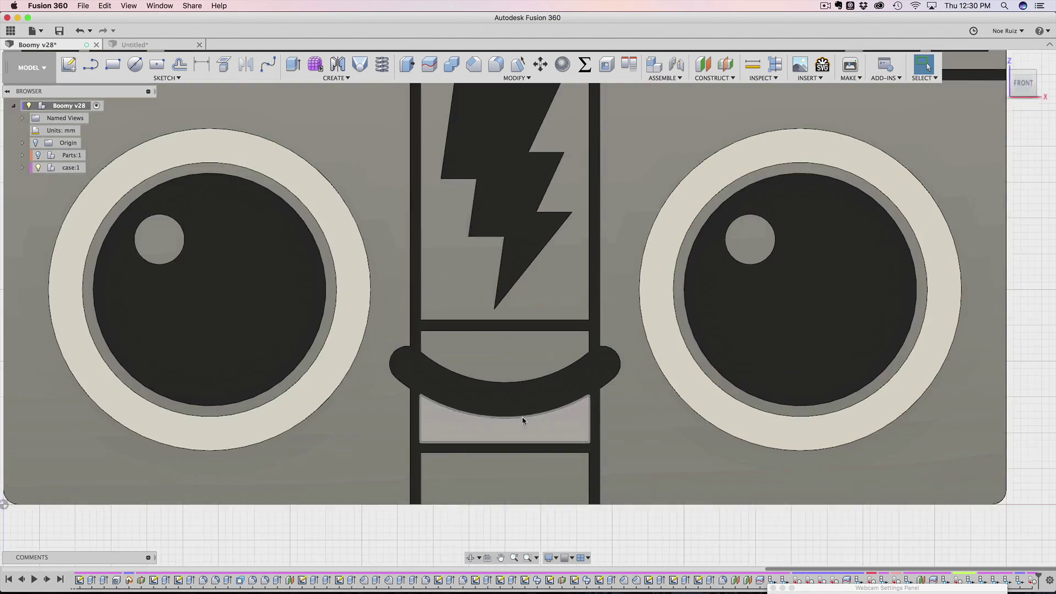
scroll(523, 417, up, 5)
scroll(512, 365, down, 5)
scroll(512, 363, down, 5)
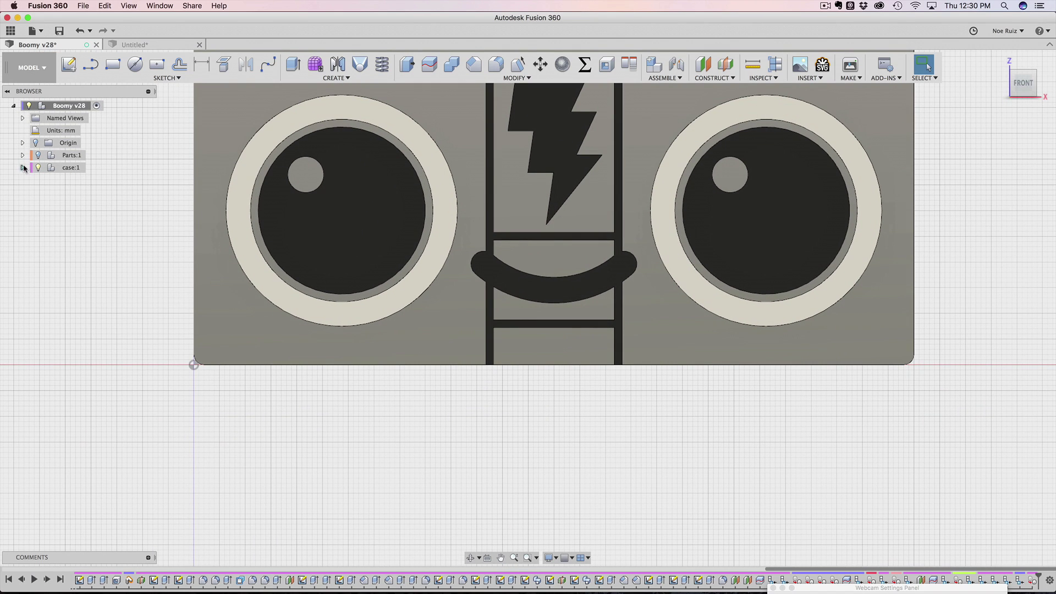
List the case component's sketches, highlight the face sketch and open the mouth sketch for editing
click(22, 167)
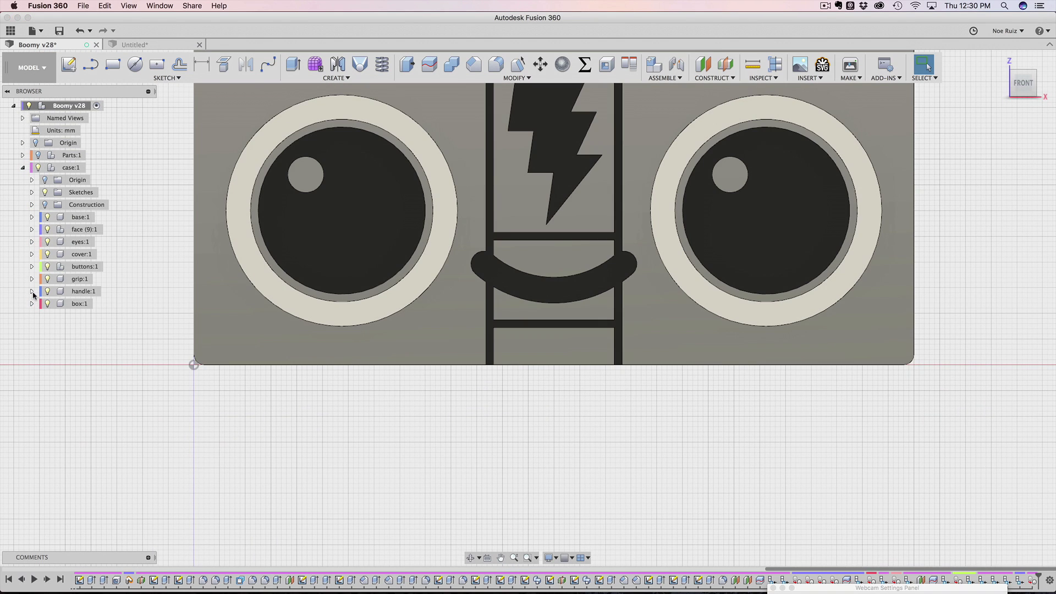
click(32, 192)
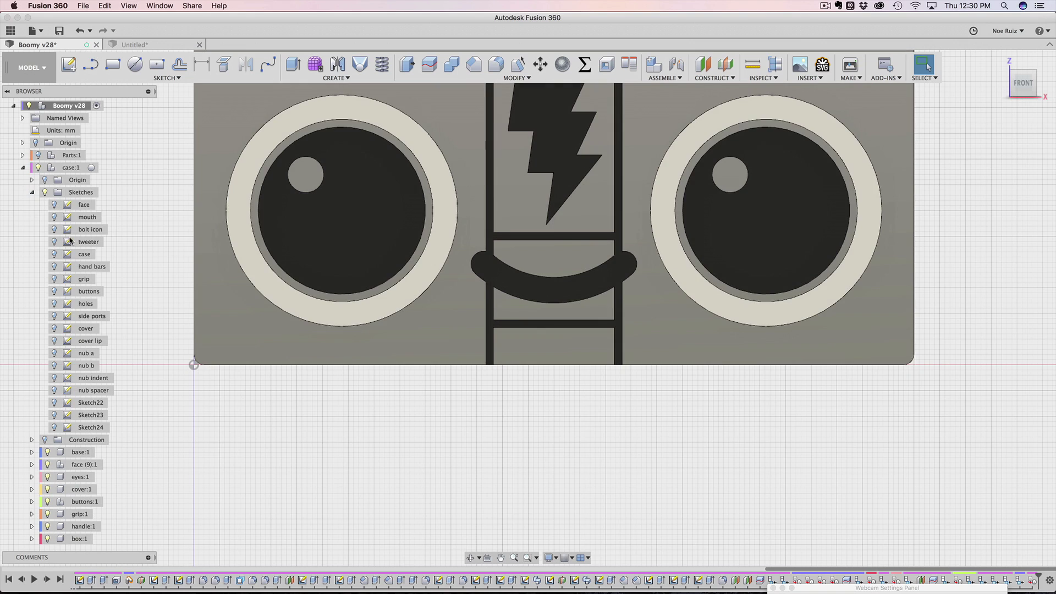
click(76, 207)
middle_drag(255, 299, 317, 460)
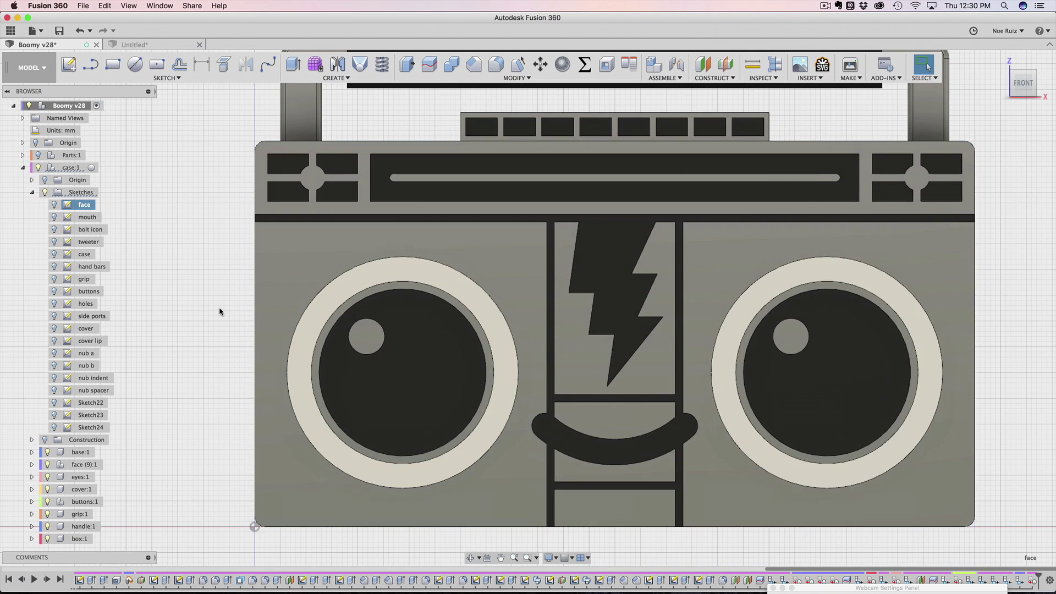
click(219, 312)
scroll(219, 309, up, 5)
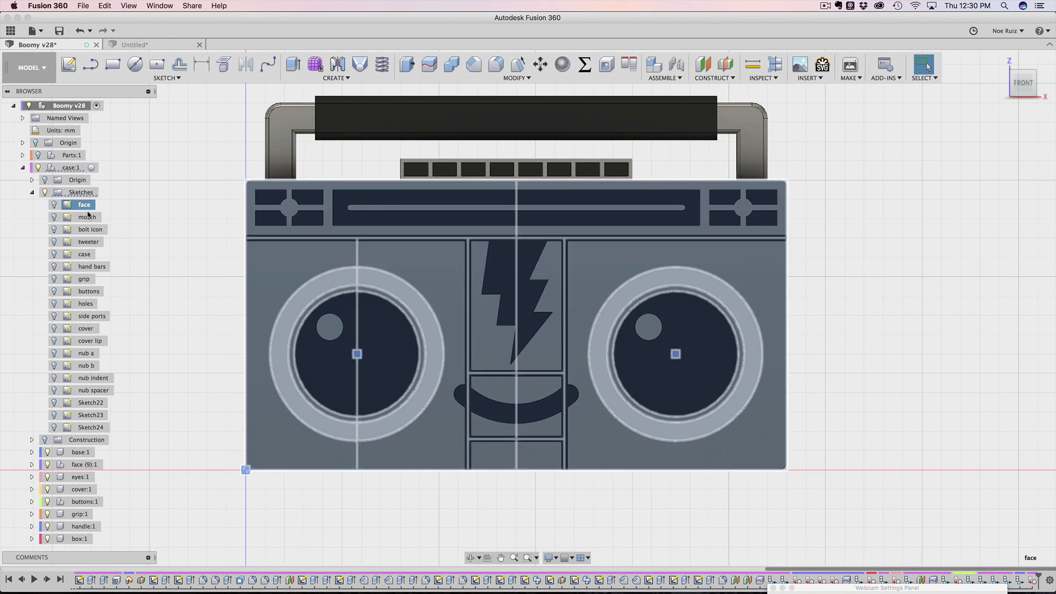
click(87, 207)
click(67, 218)
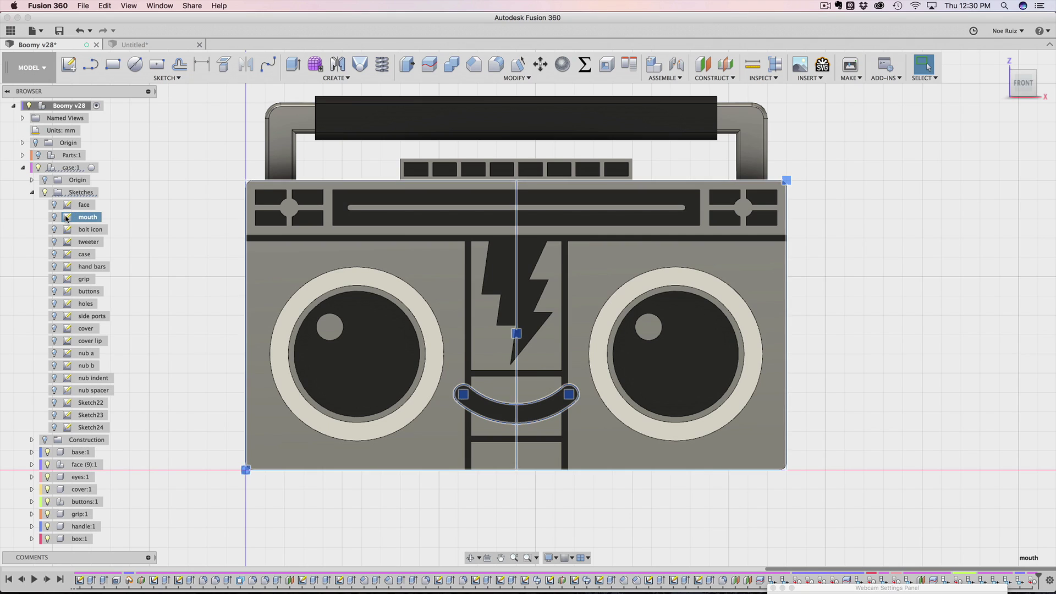
double_click(67, 218)
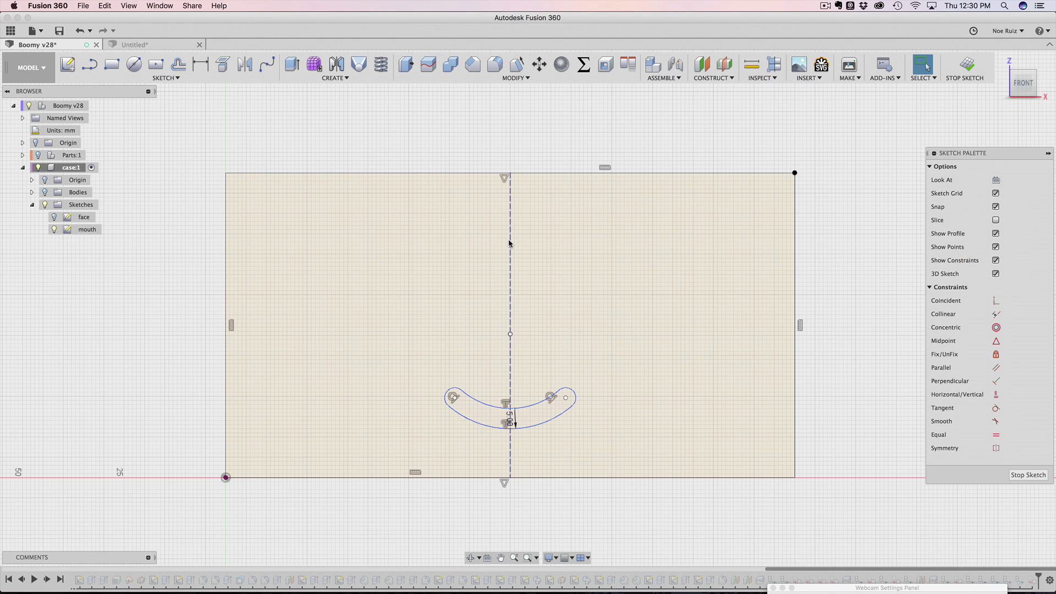
Examine the mouth sketch's vertical construction line, the mouth's upper curve and its 5 mm thickness dimension
click(510, 243)
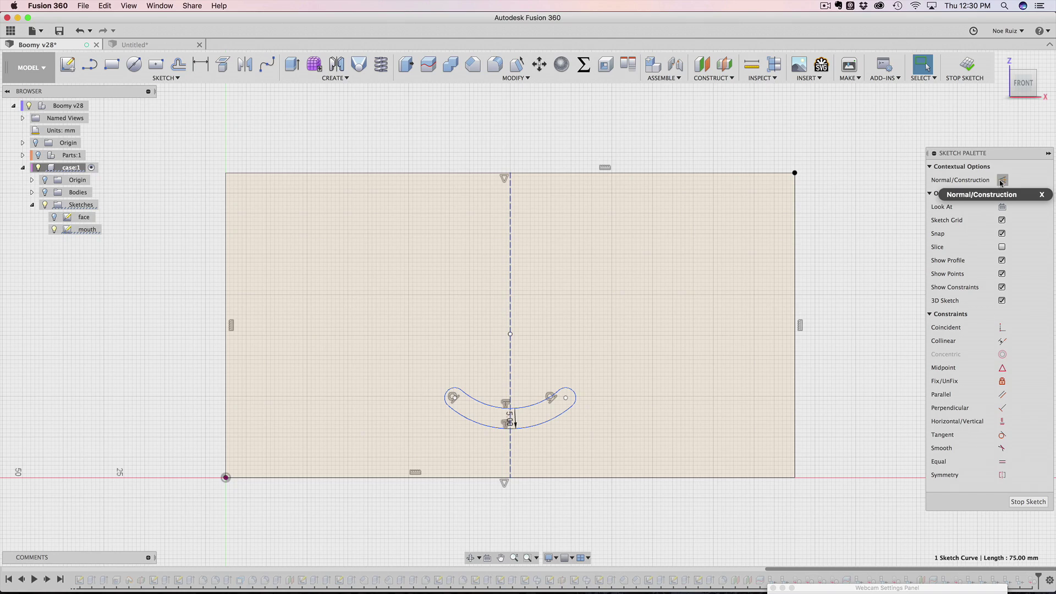
middle_drag(660, 338, 677, 272)
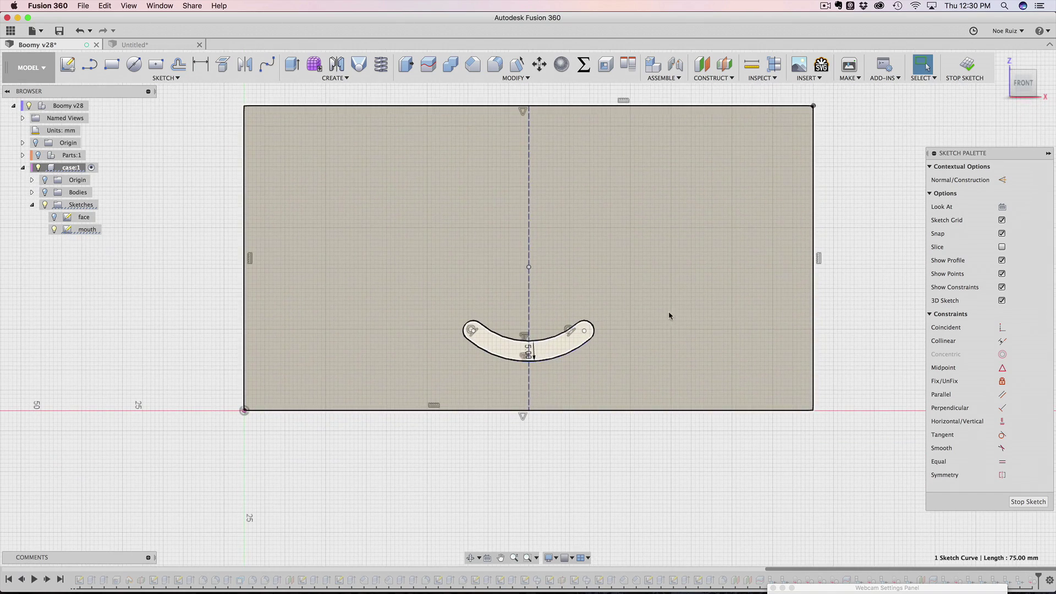
key(Escape)
scroll(528, 353, up, 5)
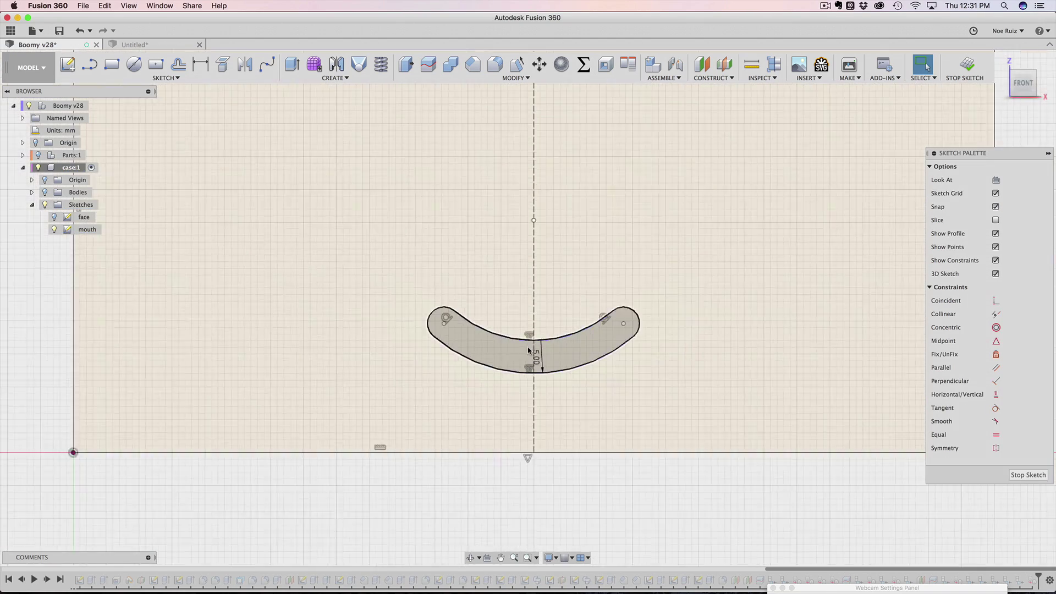
scroll(532, 342, up, 2)
click(531, 343)
scroll(531, 343, down, 5)
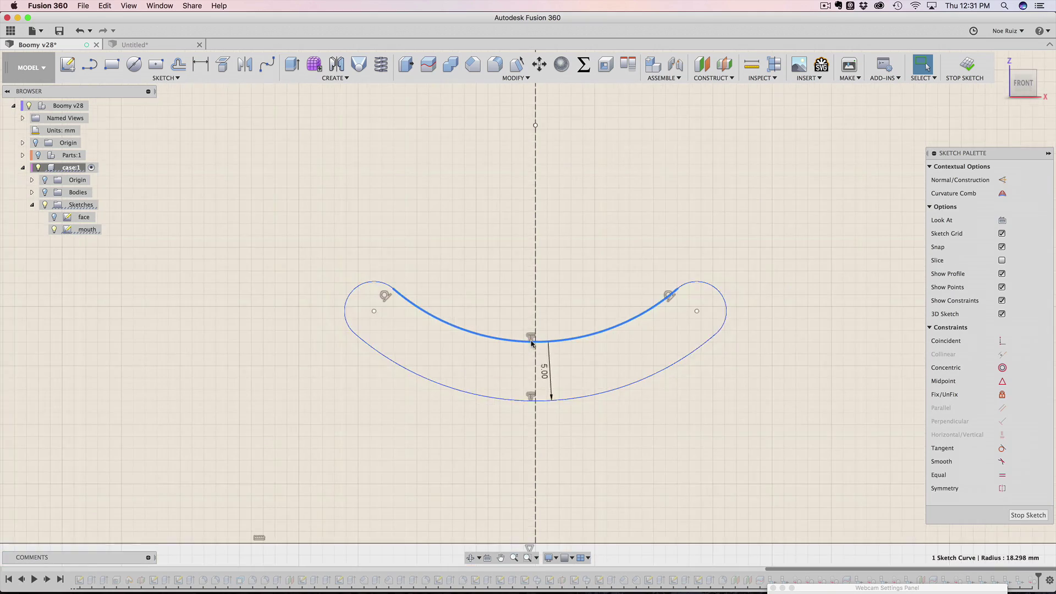
scroll(531, 342, down, 1)
scroll(512, 368, up, 3)
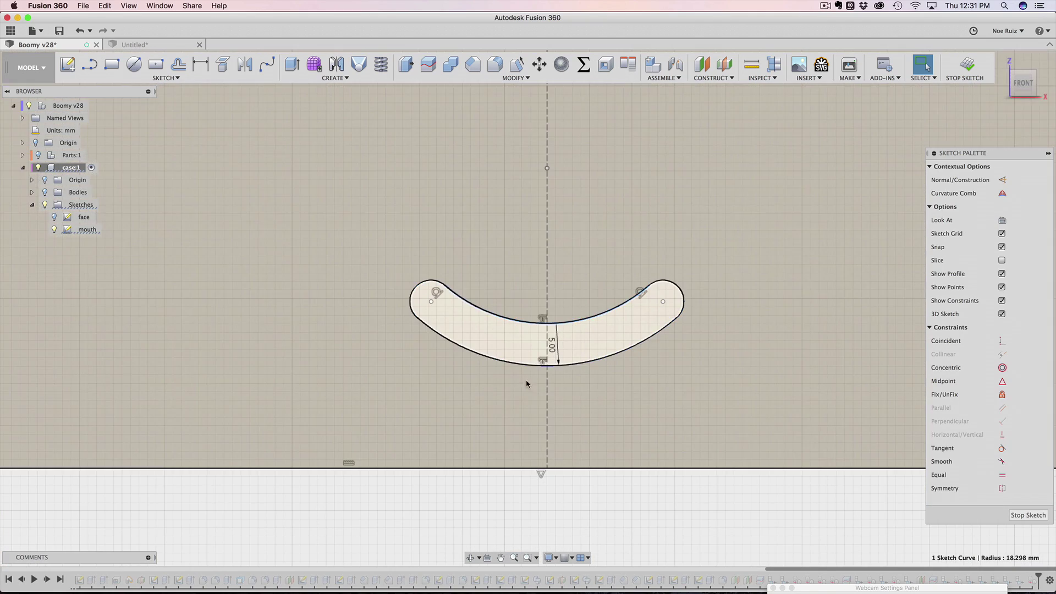
middle_drag(542, 385, 542, 349)
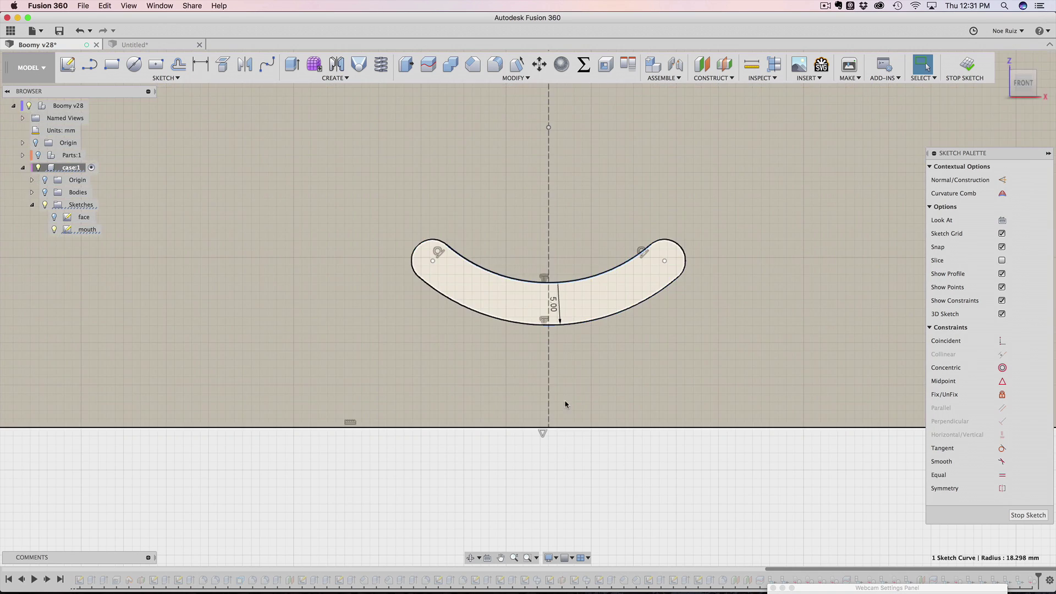
scroll(575, 474, down, 1)
click(598, 475)
middle_drag(598, 475, 578, 373)
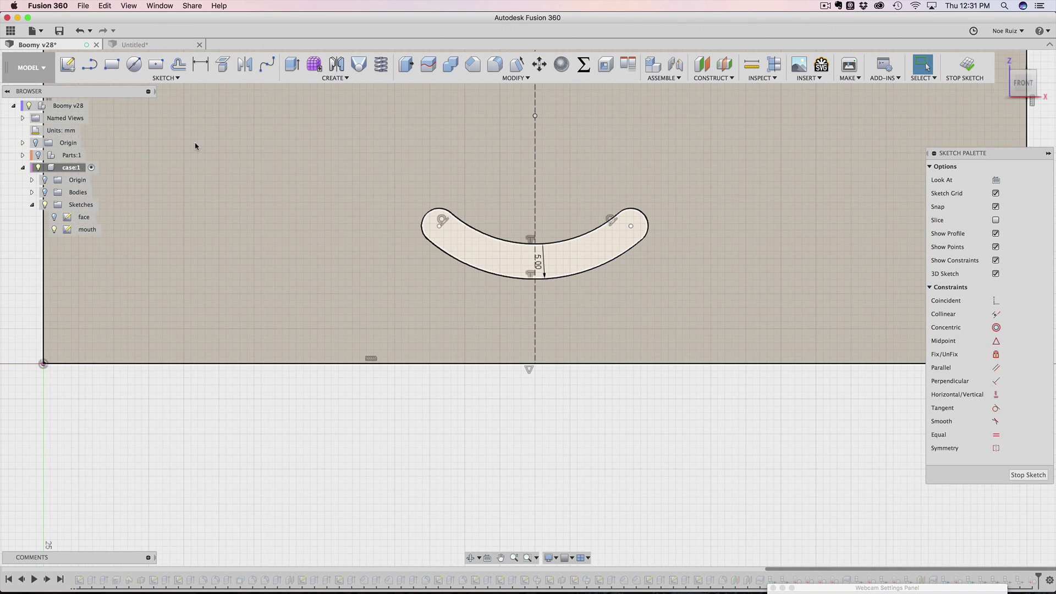
Draw a downward-bulging conic curve about 31.5 mm long below the case outline, centred on the construction line, with a rho of 0.3
click(171, 79)
mouse_move(172, 133)
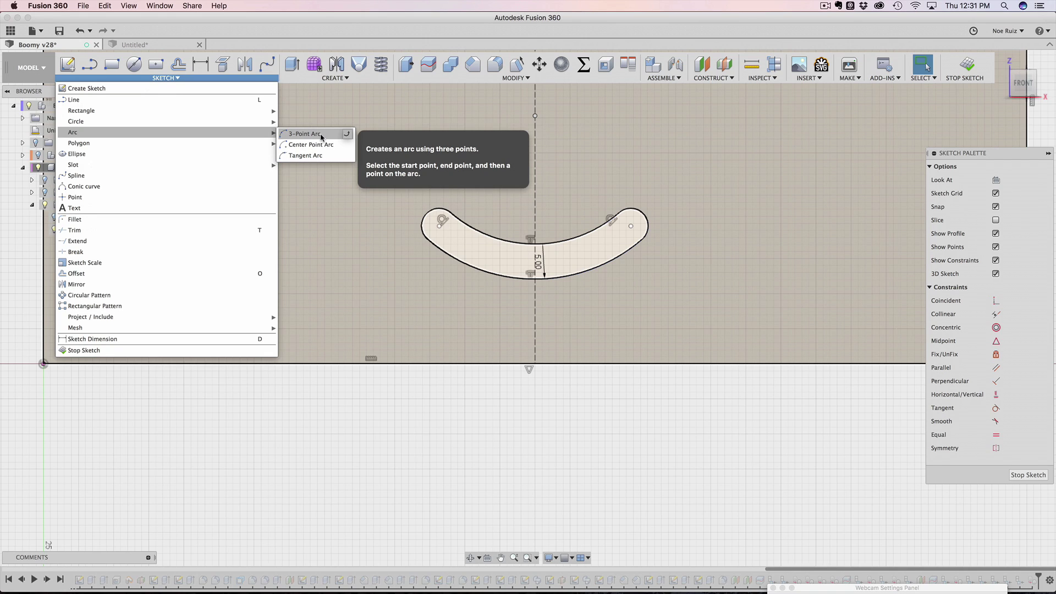
click(133, 190)
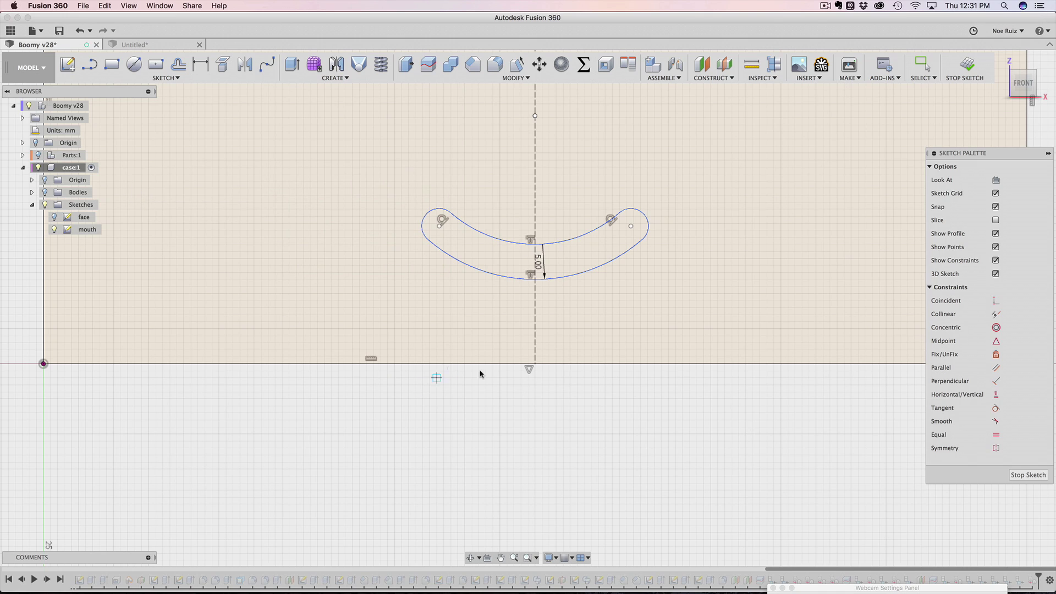
scroll(564, 379, up, 1)
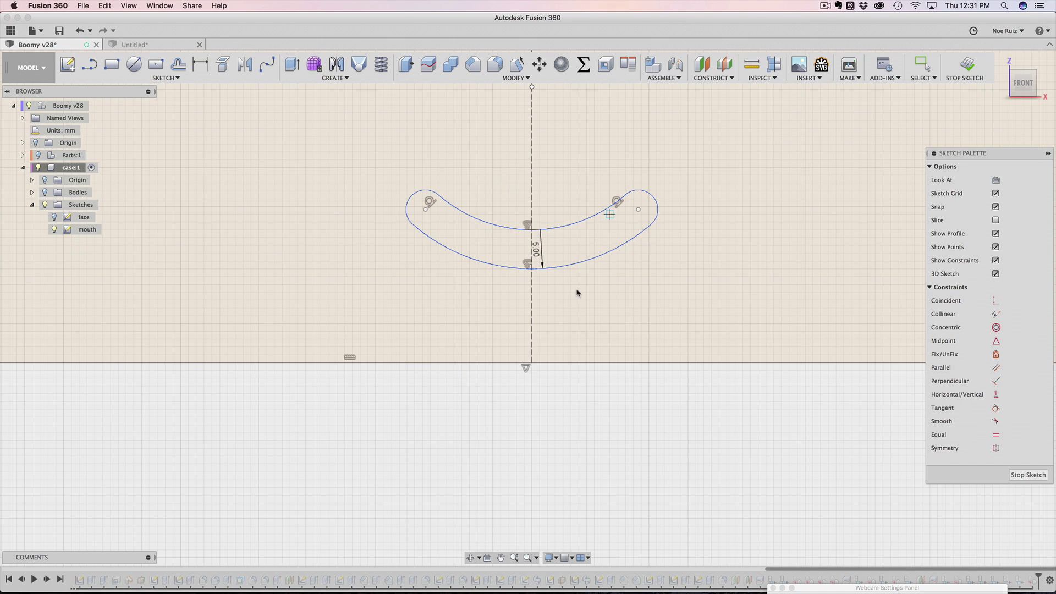
scroll(473, 337, up, 2)
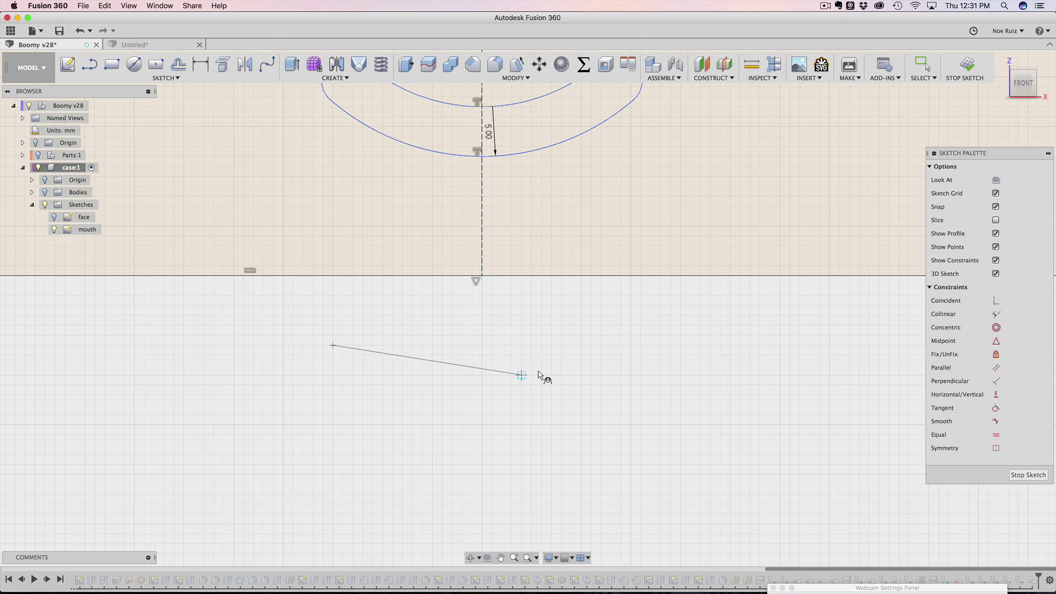
click(632, 344)
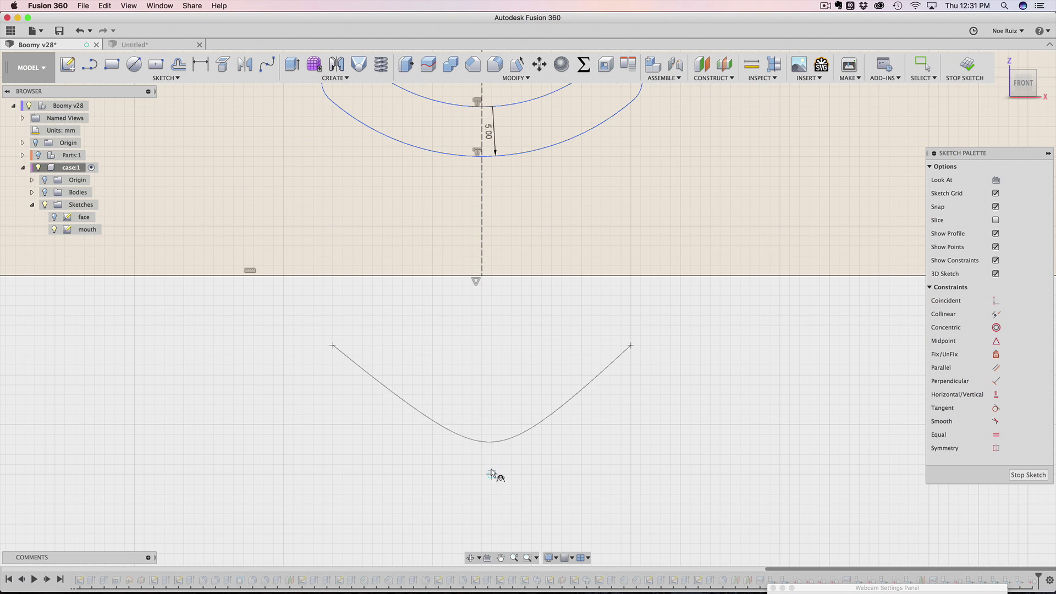
click(482, 474)
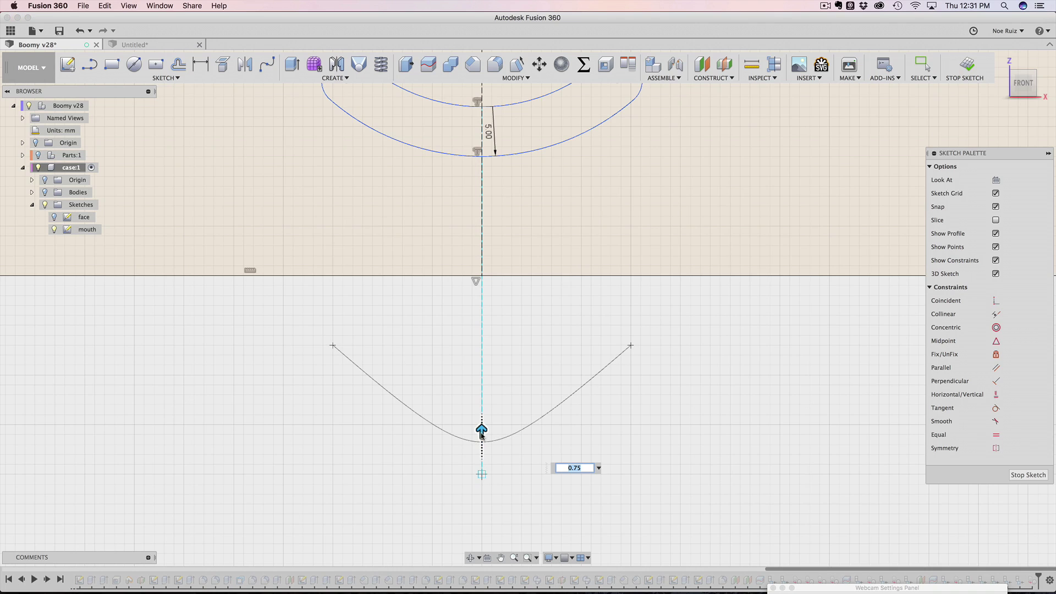
drag(481, 432, 482, 381)
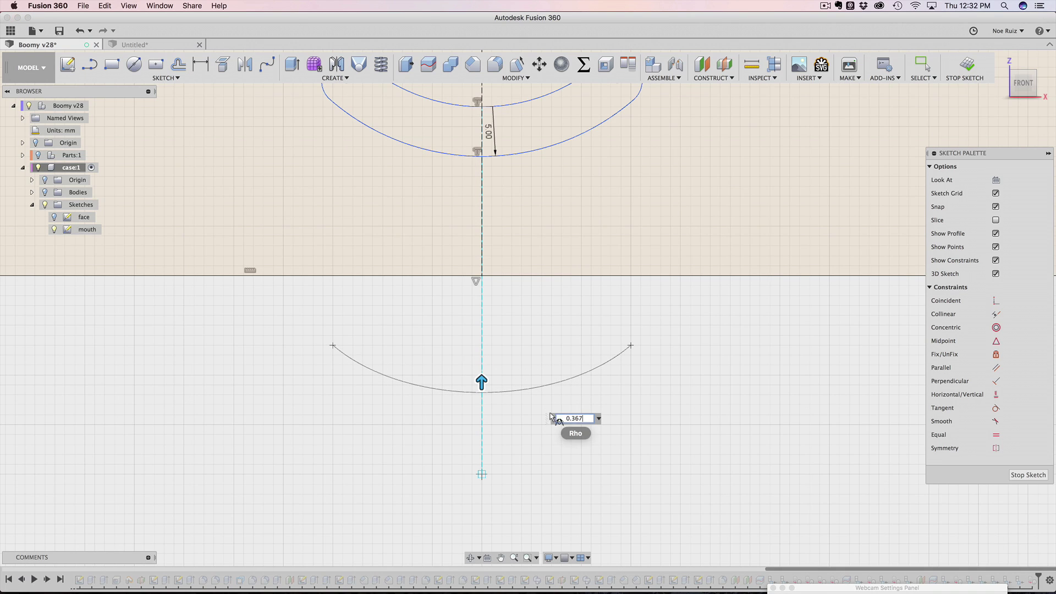
key(BackSpace)
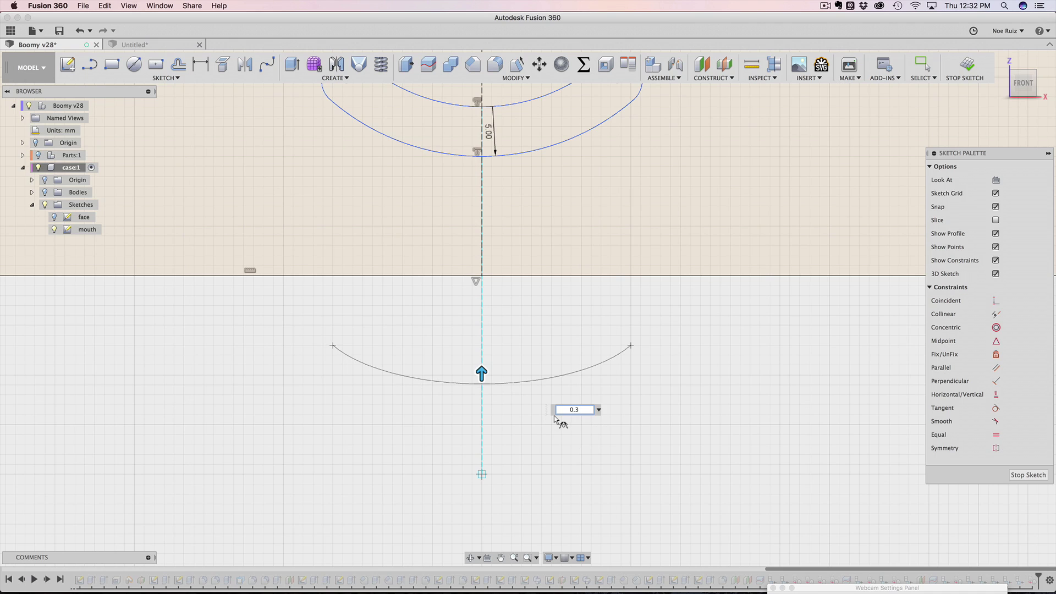
key(Return)
Set the conic curve's rho value to 0.4
scroll(502, 402, down, 2)
scroll(523, 407, up, 4)
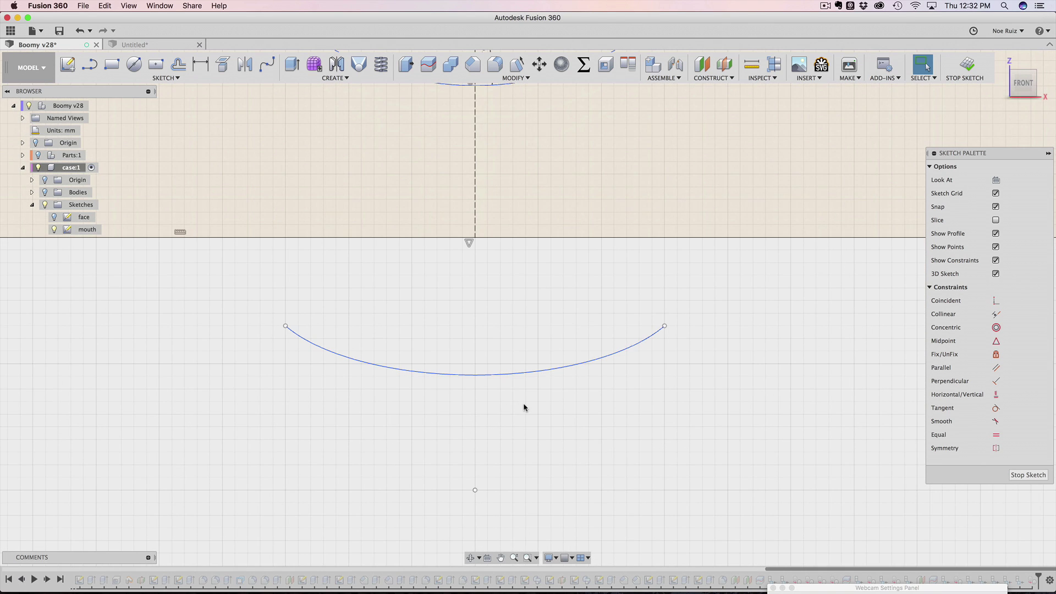
scroll(542, 407, down, 5)
scroll(551, 406, up, 2)
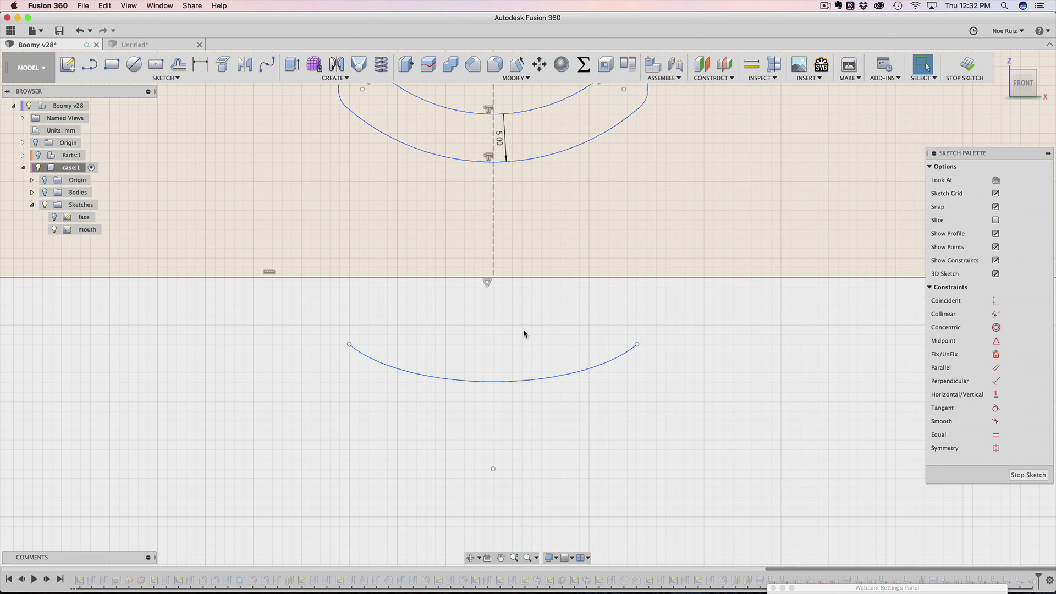
click(475, 381)
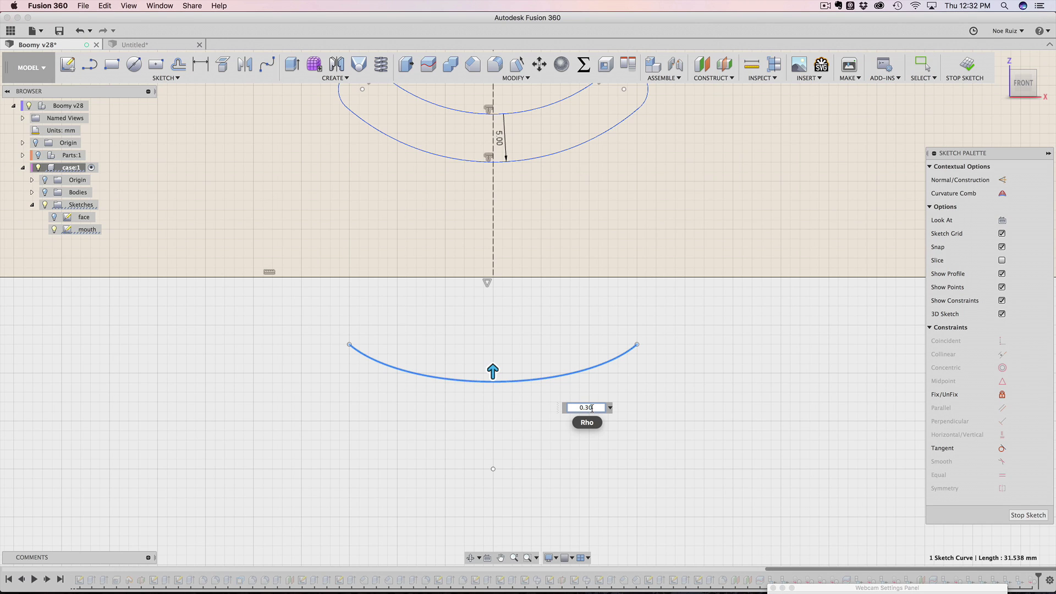
text(0.4)
key(Return)
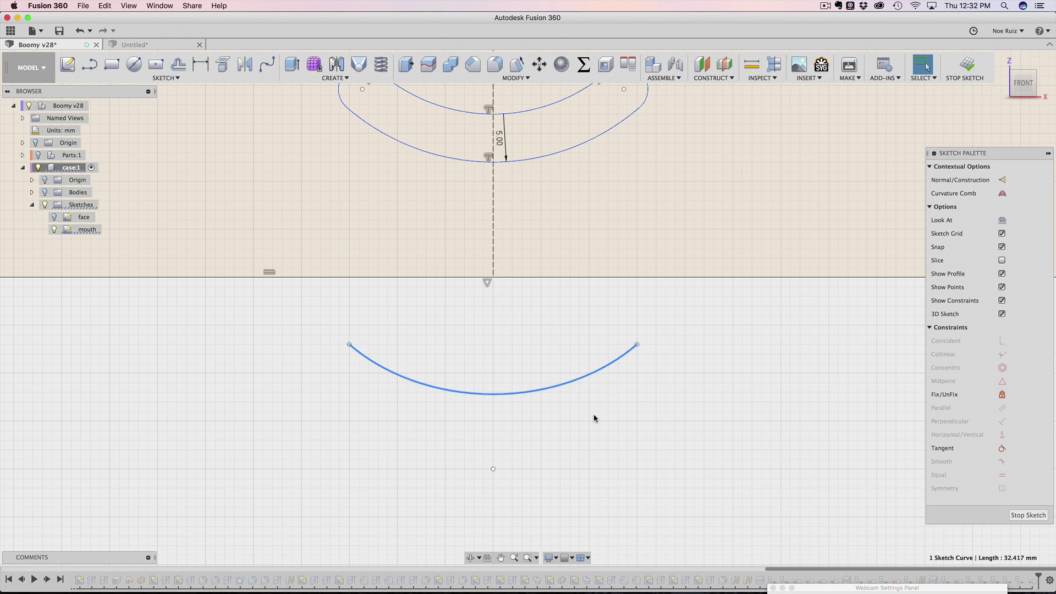
click(566, 439)
Offset the conic curve 5 mm downward to form the lower edge of the sample mouth
scroll(561, 412, up, 5)
scroll(560, 410, down, 4)
middle_drag(546, 401, 552, 382)
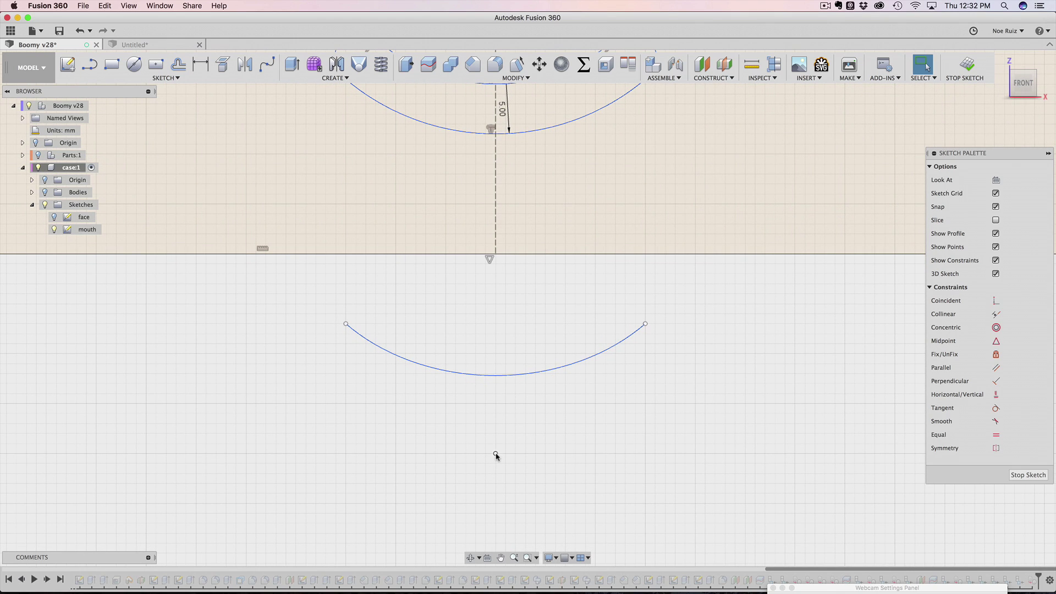
drag(496, 455, 527, 439)
click(509, 372)
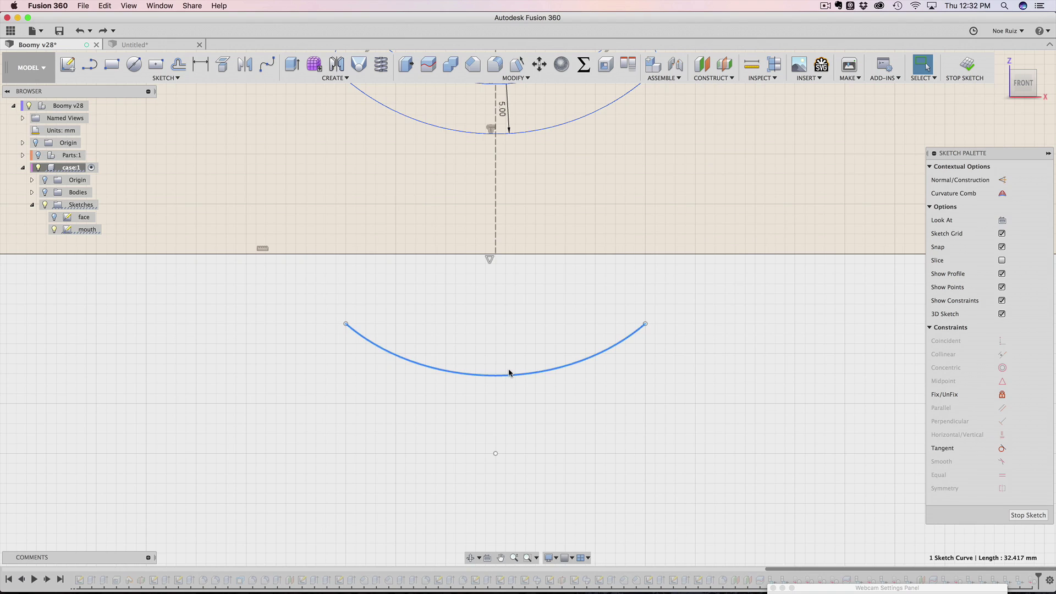
key(o)
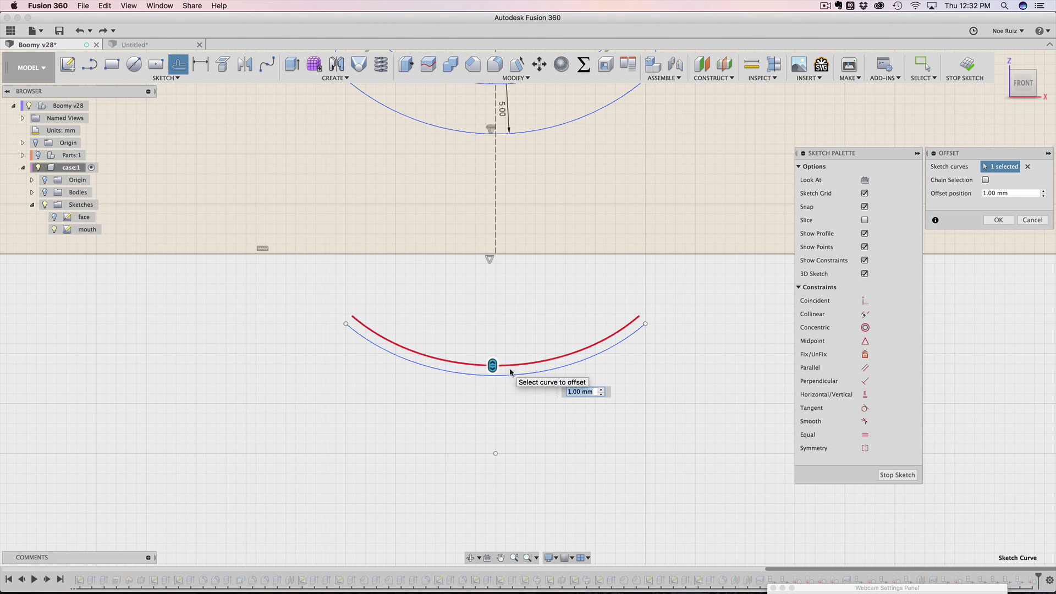
drag(493, 366, 499, 427)
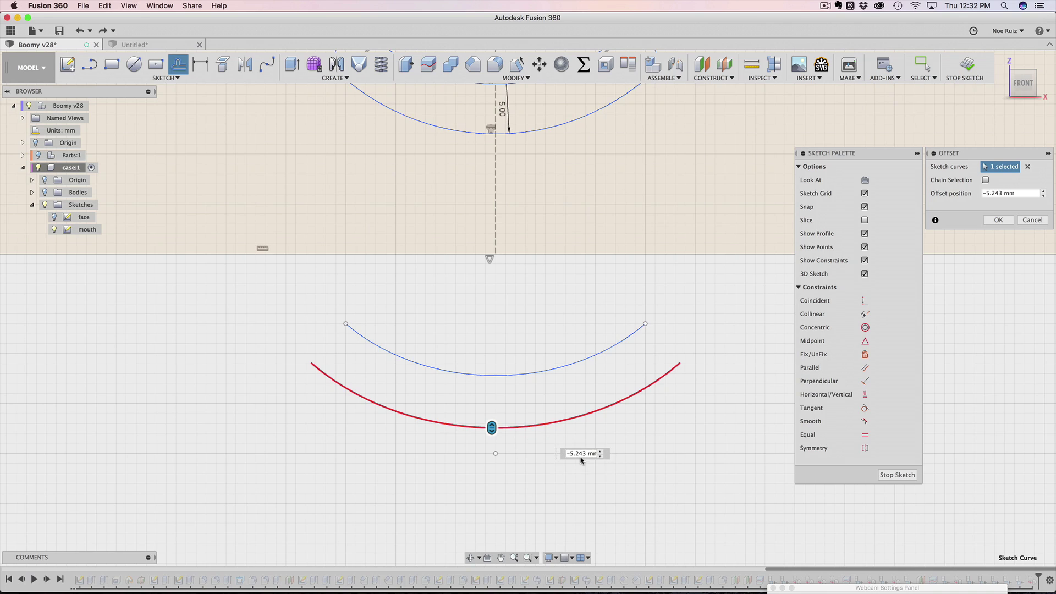
key(Return)
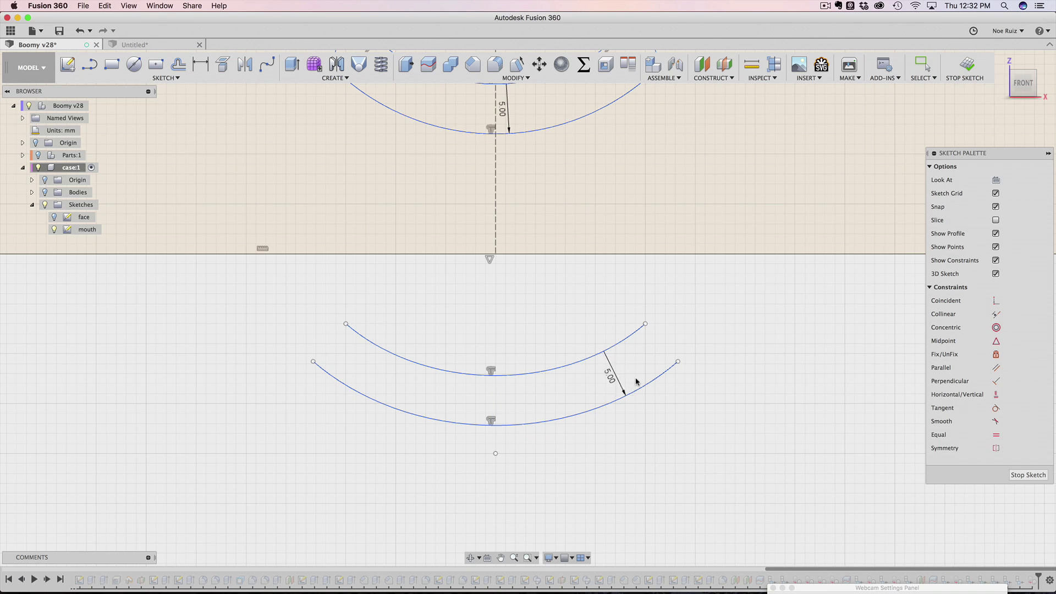
Draw a closed four-sided line shape about 6 mm tall, with a horizontal top edge, to the right of the two curves
scroll(649, 324, up, 3)
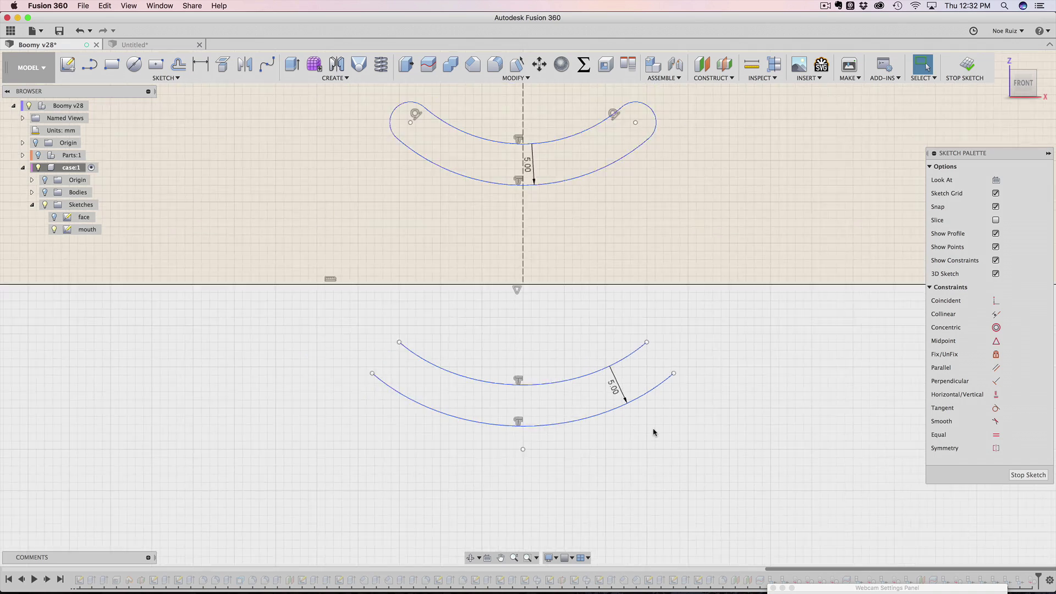
middle_drag(666, 322, 637, 330)
key(l)
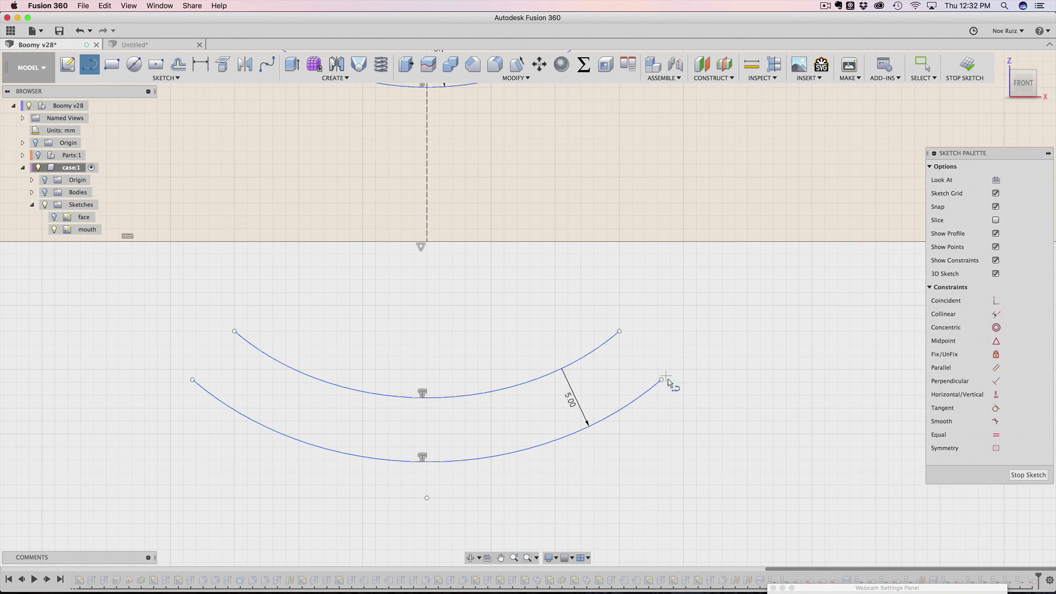
scroll(668, 383, down, 5)
middle_drag(654, 442, 516, 426)
scroll(584, 386, up, 1)
scroll(600, 371, up, 2)
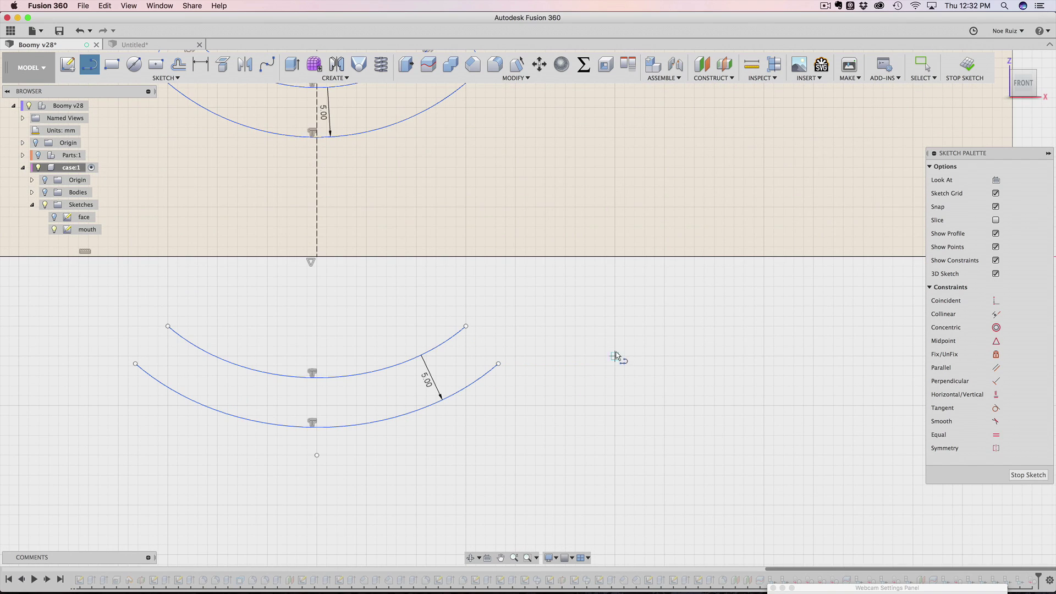
click(615, 357)
click(769, 356)
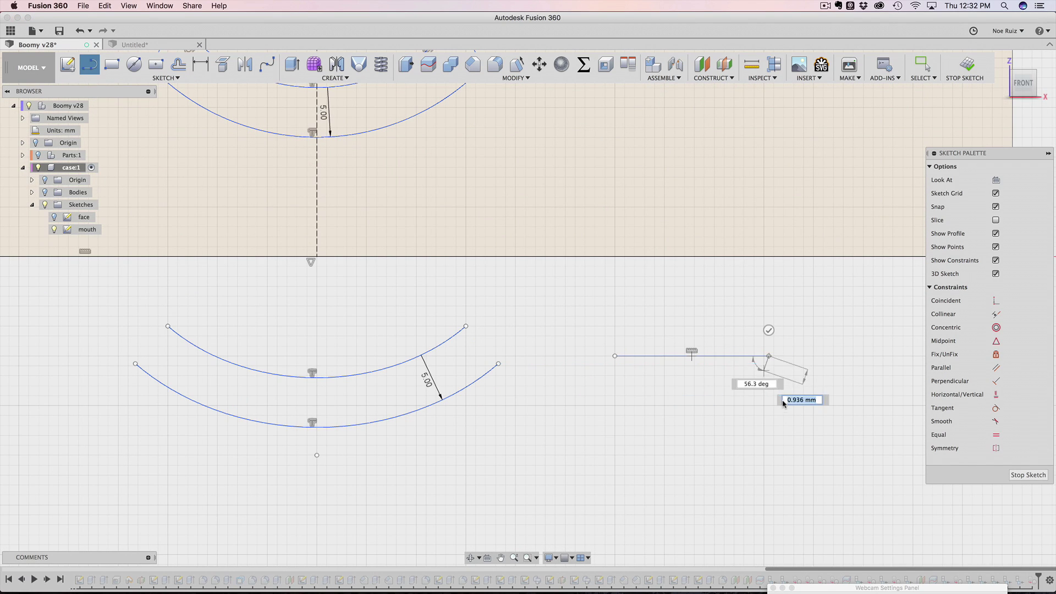
click(762, 422)
click(625, 415)
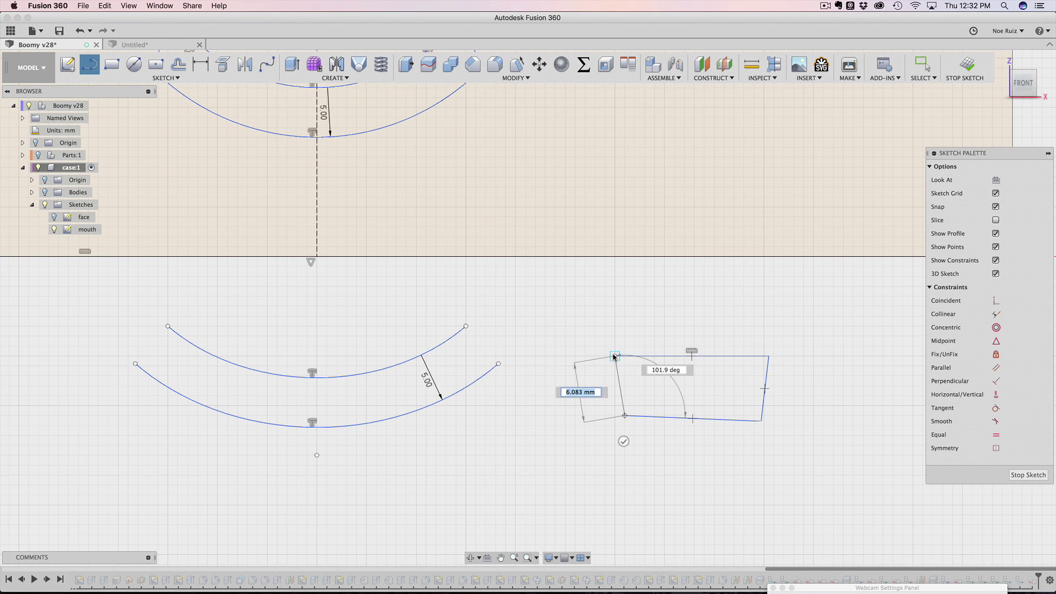
click(615, 356)
scroll(563, 448, down, 2)
key(p)
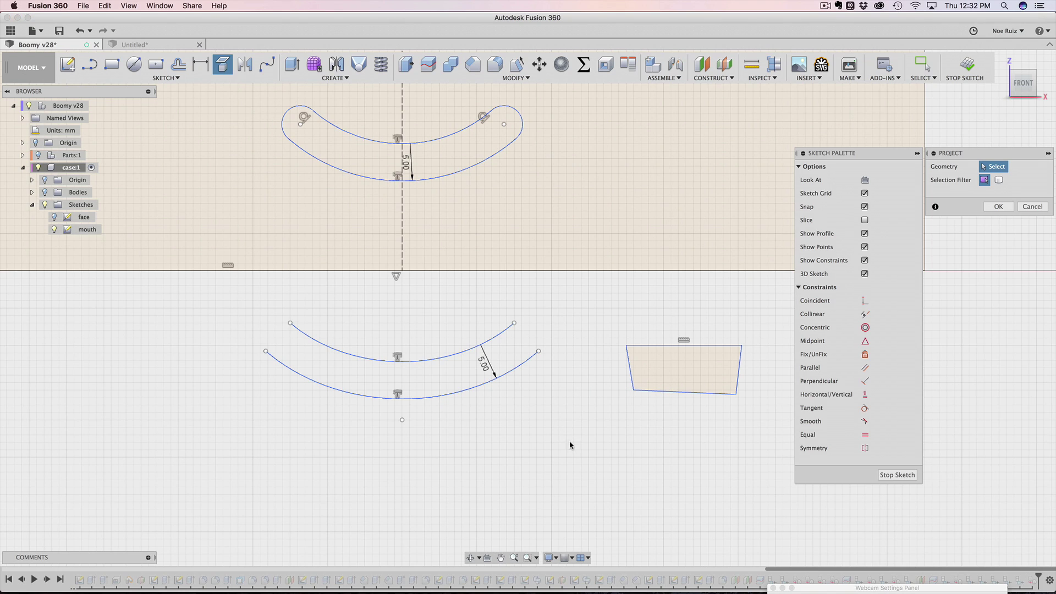
click(1035, 209)
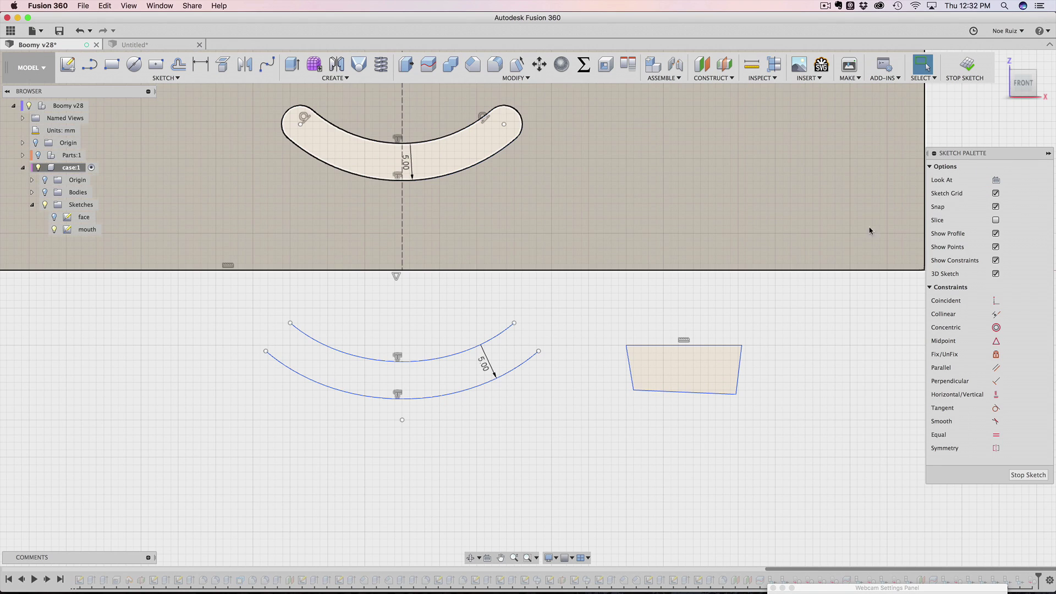
Close the right end of the two curves with a tangent arc of 2.5 mm radius
key(l)
scroll(516, 335, down, 3)
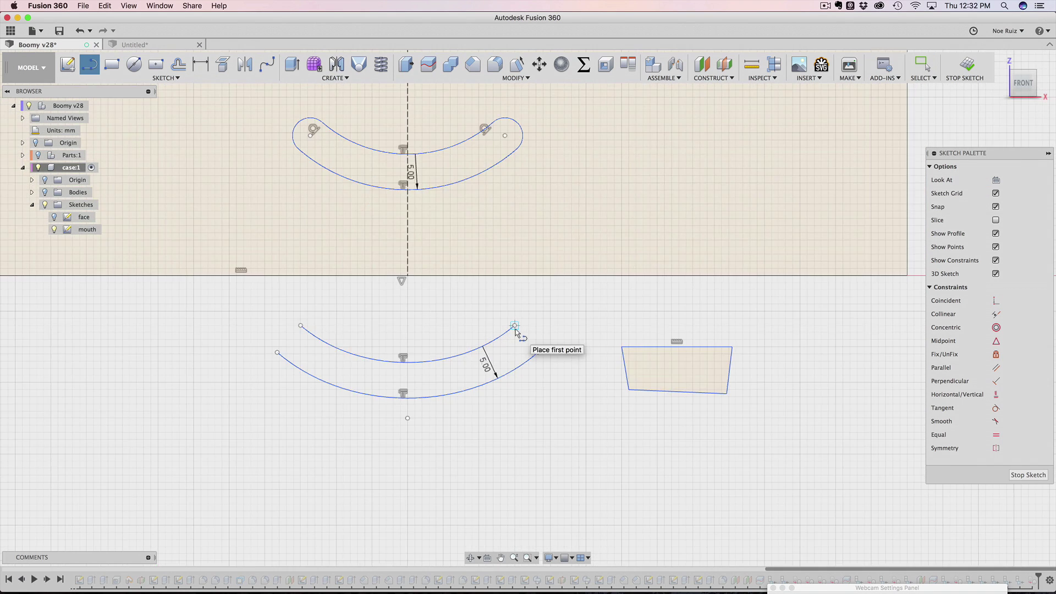
scroll(515, 326, up, 3)
click(514, 321)
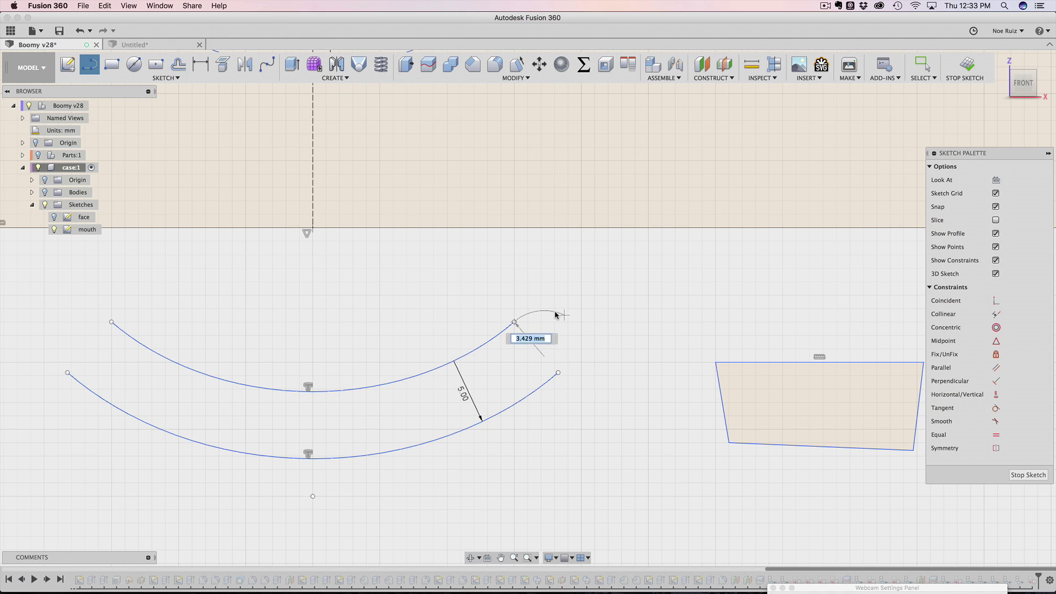
click(557, 374)
Close the left end of the sample mouth with a tangent arc from the lower curve's endpoint to the upper curve's endpoint
middle_drag(612, 376, 667, 342)
middle_drag(118, 259, 373, 307)
scroll(384, 313, up, 3)
scroll(440, 330, down, 4)
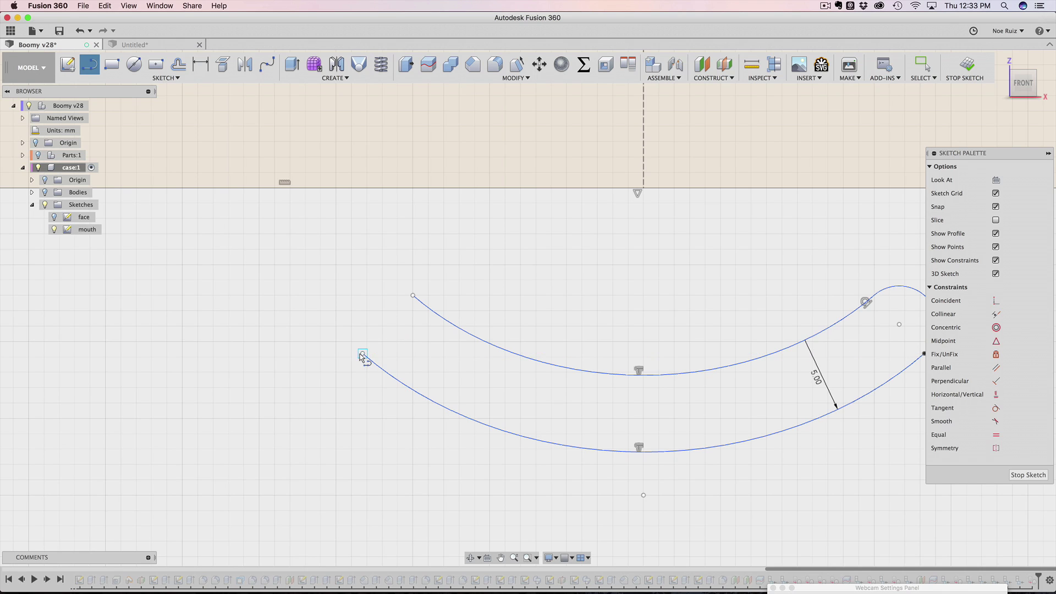
click(363, 354)
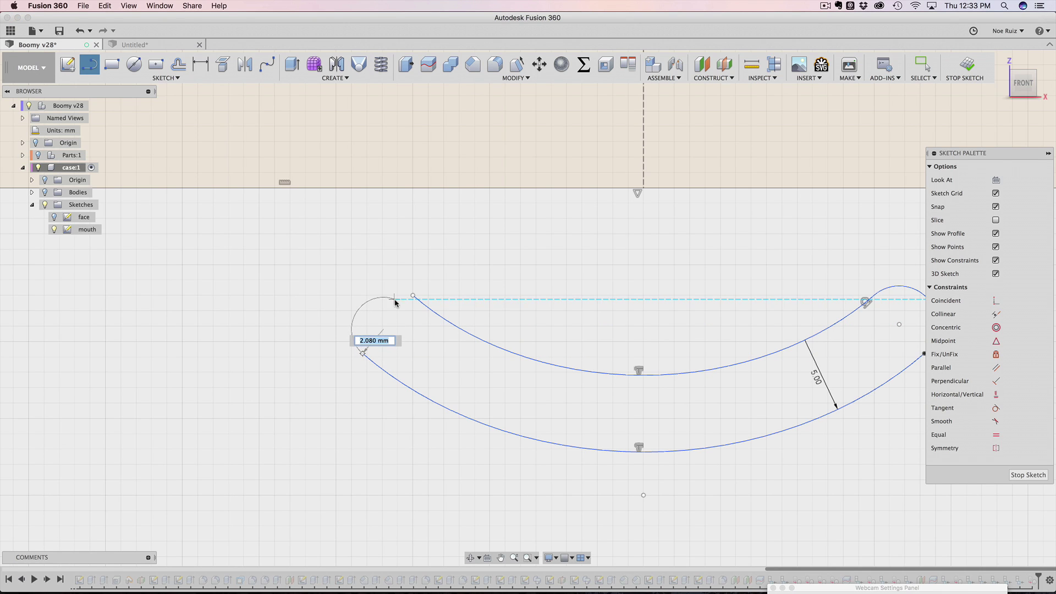
click(411, 295)
scroll(495, 358, down, 5)
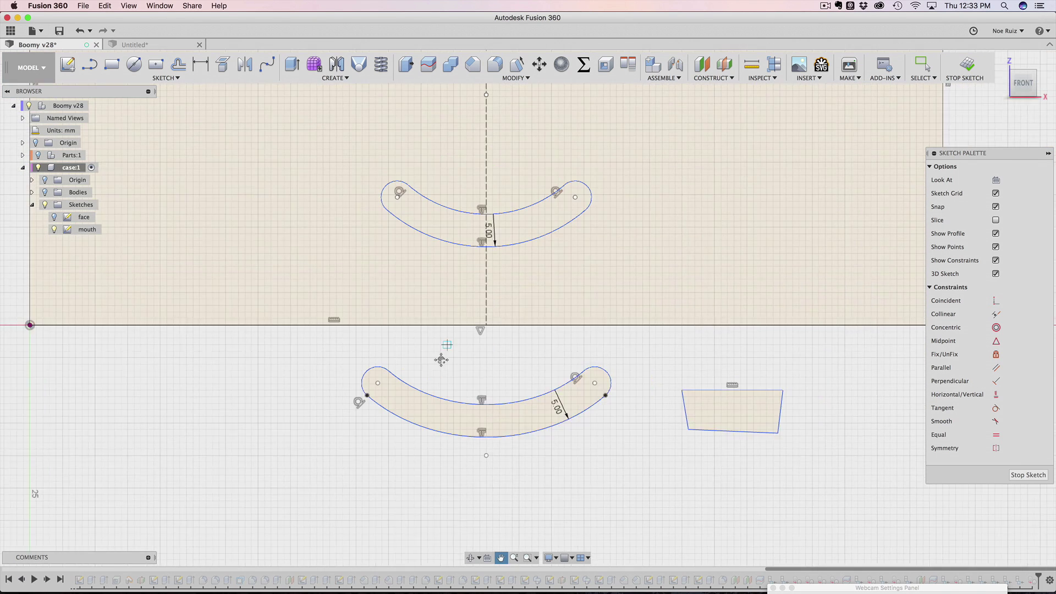
scroll(519, 397, up, 3)
key(Escape)
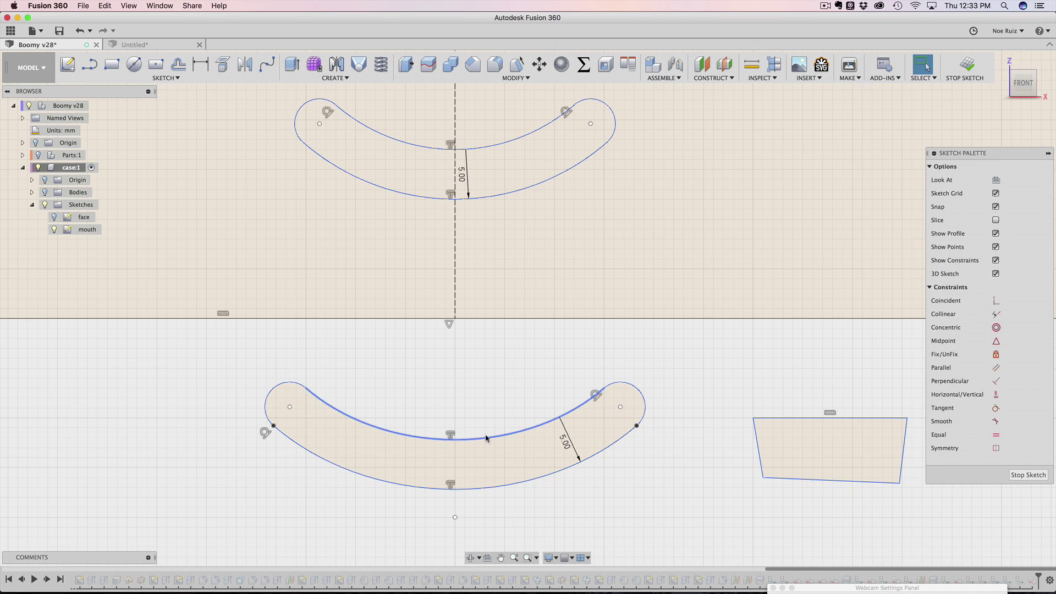
Set the rho value of the sample mouth's upper conic curve to 0.6
click(488, 436)
key(o)
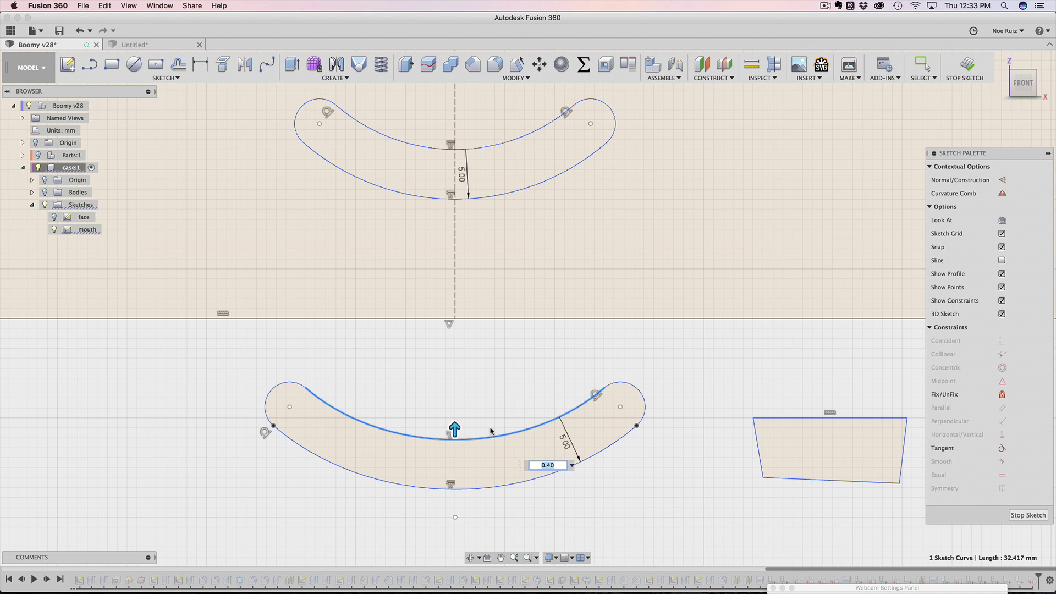
text(.6)
scroll(491, 428, down, 5)
click(492, 411)
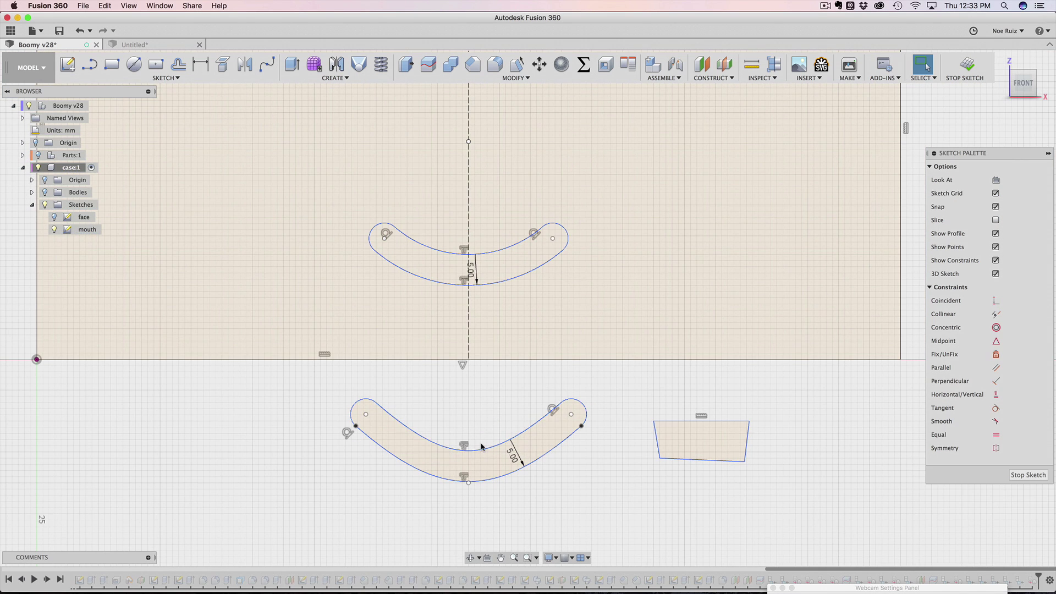
middle_drag(481, 444, 494, 385)
Set the rho value of the sample mouth's upper conic curve to 0.3
scroll(480, 384, up, 3)
click(501, 379)
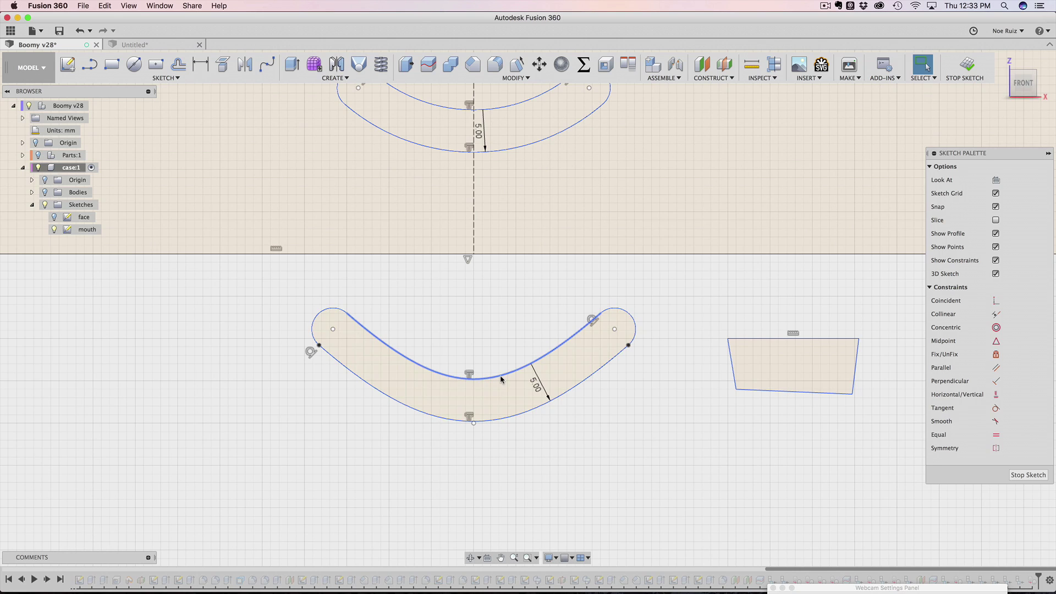
text(o.3)
key(Return)
scroll(500, 380, up, 1)
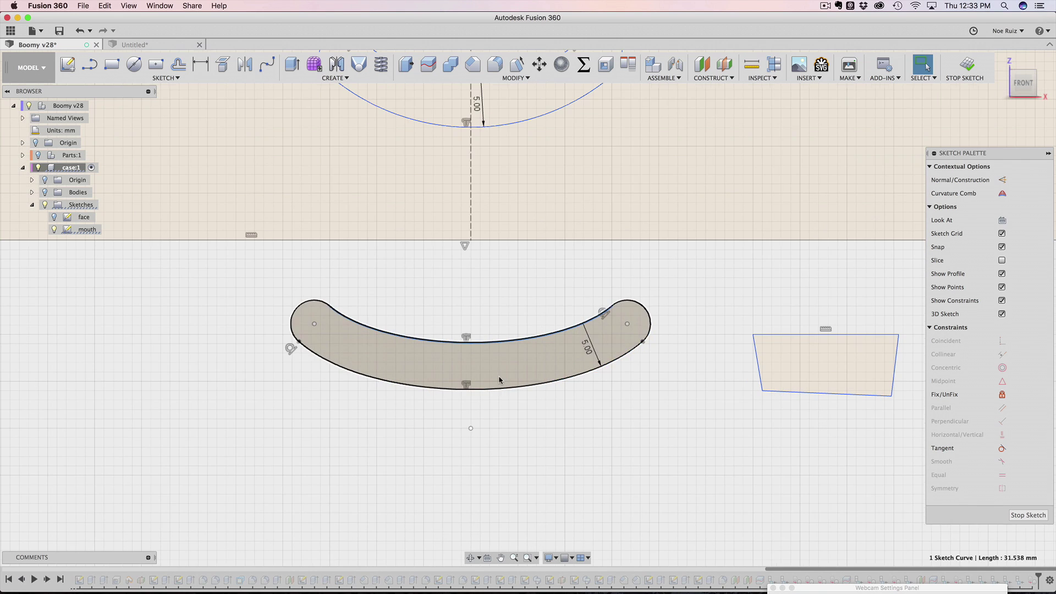
scroll(511, 312, down, 3)
middle_drag(542, 419, 563, 497)
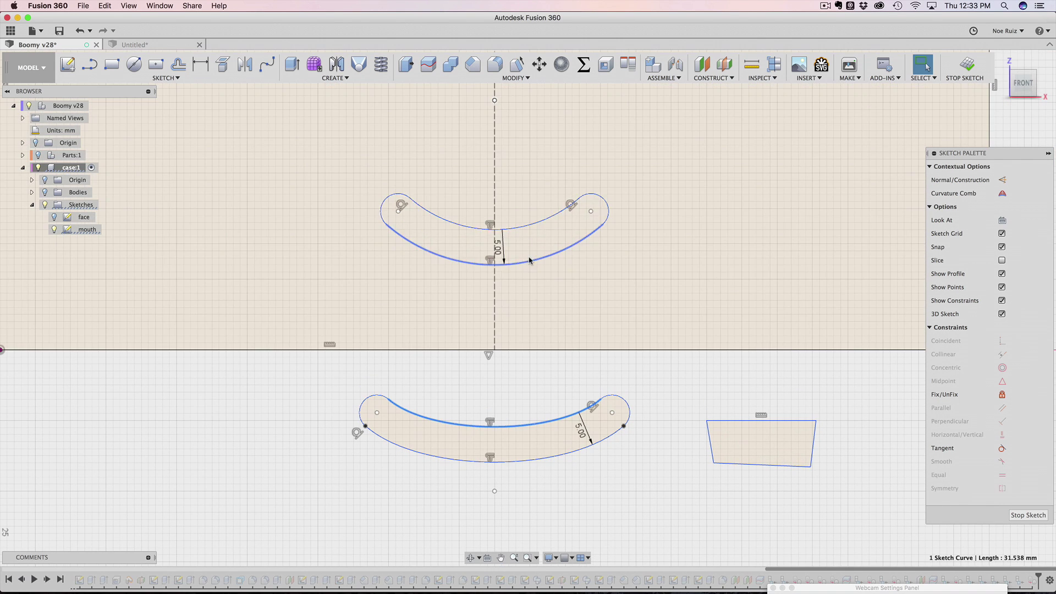
Highlight the original mouth profile for comparison and inspect the sample upper curve's rho value
click(494, 234)
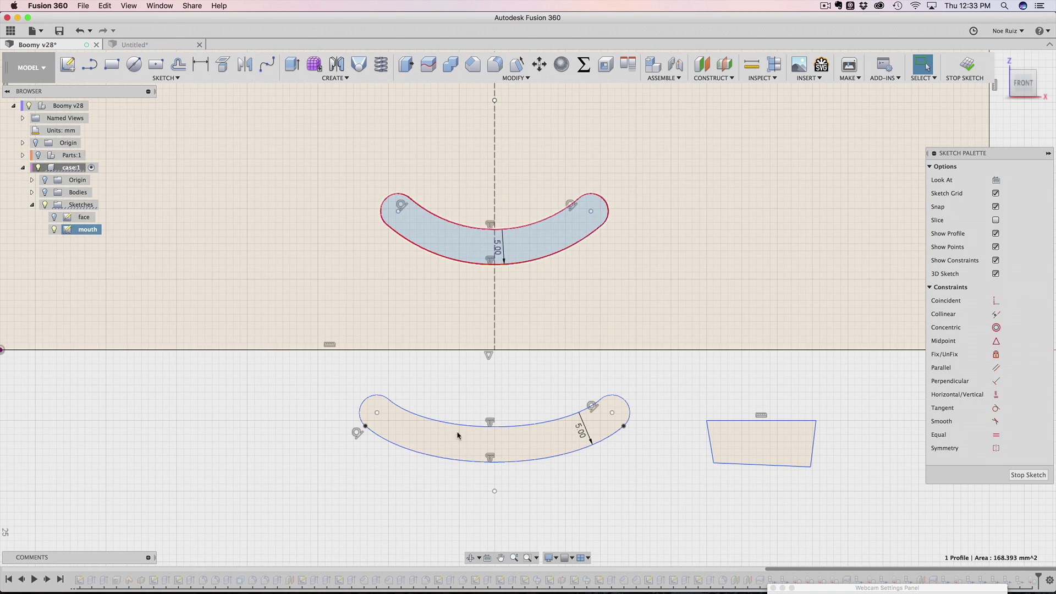
click(455, 396)
scroll(446, 434, down, 4)
scroll(447, 434, up, 4)
scroll(449, 433, up, 2)
click(451, 420)
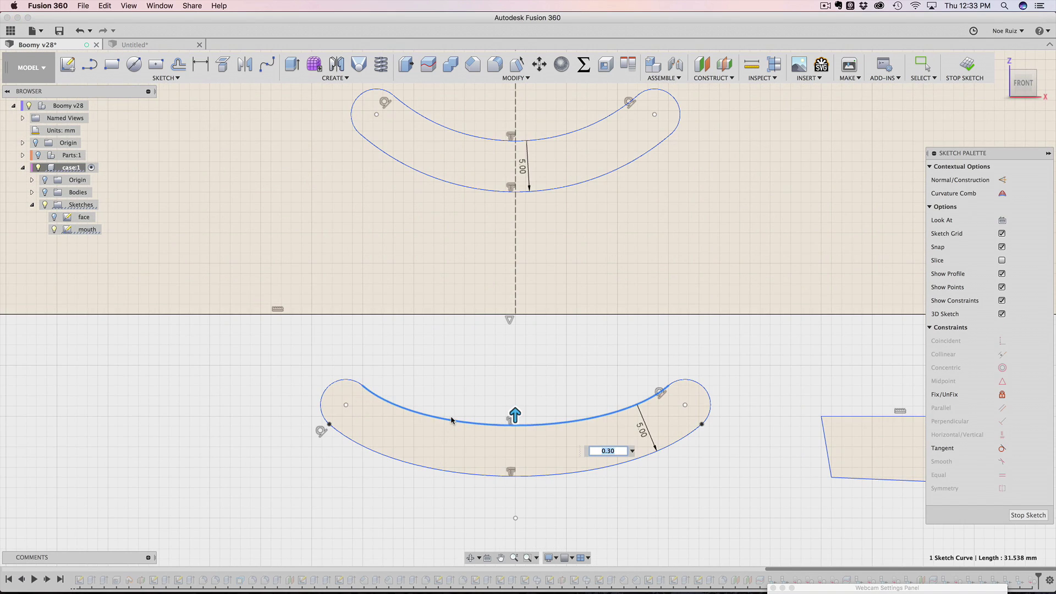
scroll(451, 421, down, 3)
key(Escape)
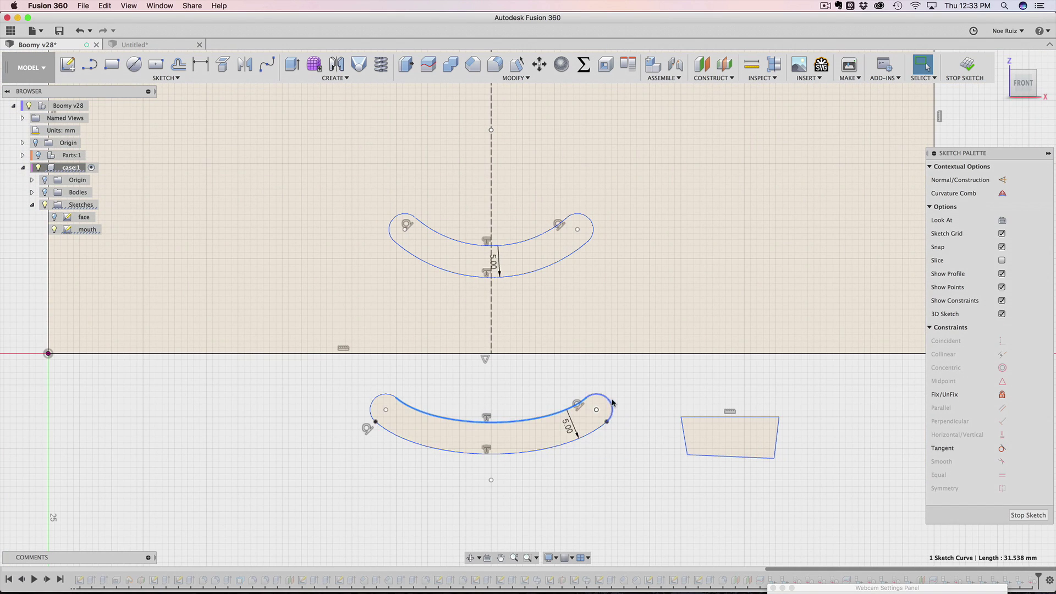
Delete the four-sided shape and the whole sample mouth below the case outline
mouse_move(646, 389)
mouse_down()
mouse_move(701, 427)
mouse_move(841, 489)
mouse_up()
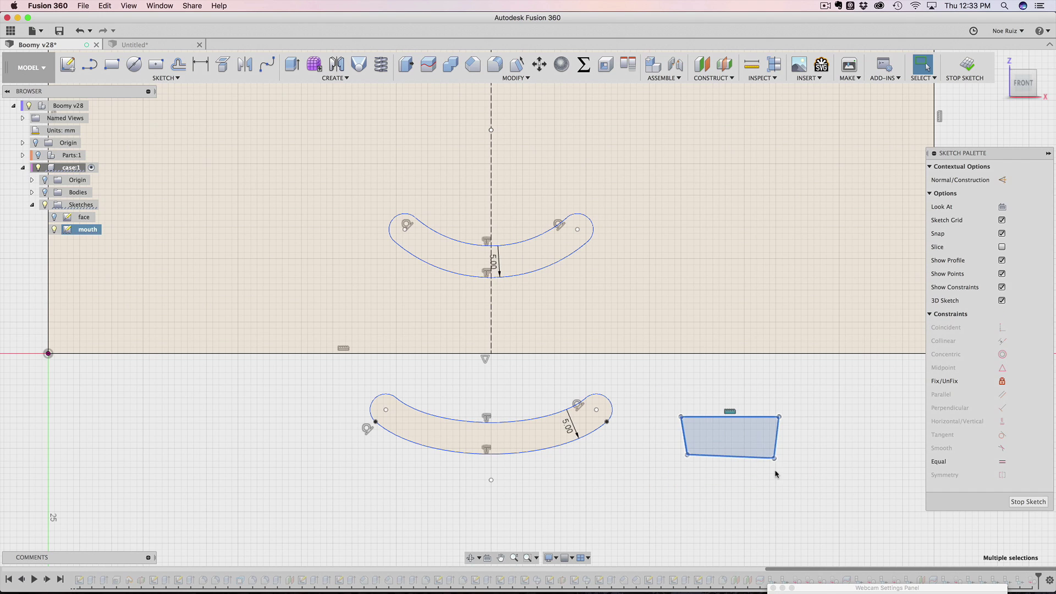
key(Delete)
mouse_move(680, 445)
mouse_down()
mouse_move(160, 328)
mouse_move(285, 392)
mouse_move(312, 384)
mouse_up()
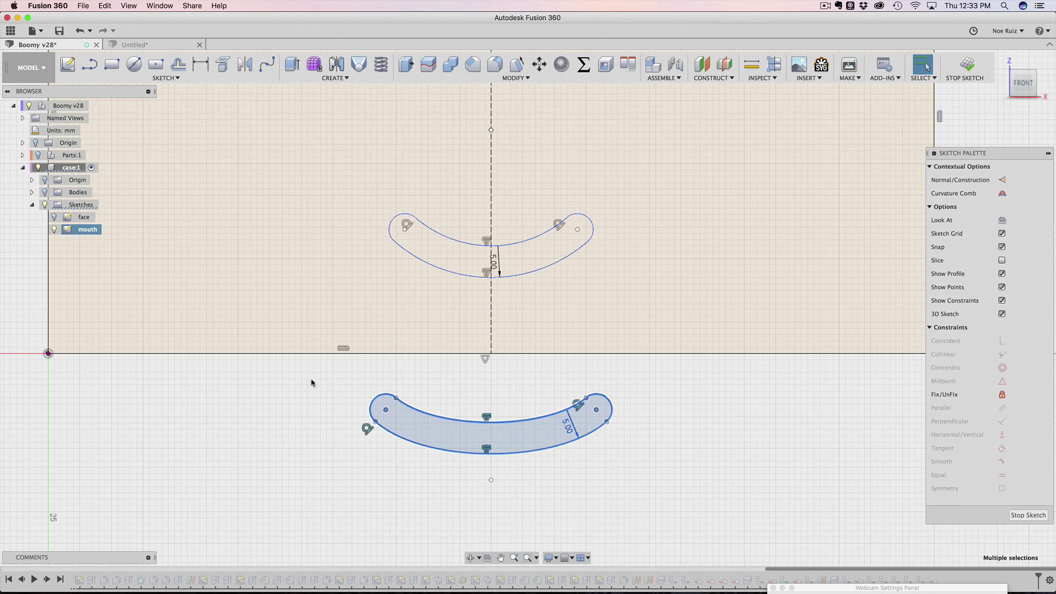
click(311, 384)
drag(416, 431, 299, 392)
key(Delete)
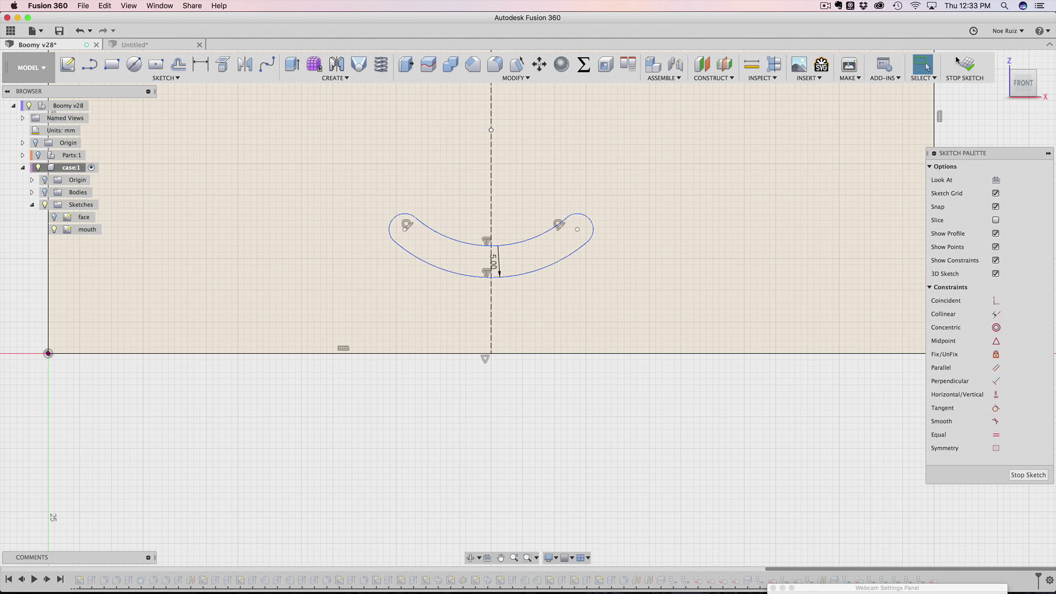
Finish the mouth sketch and examine the boombox's complete front face
click(958, 61)
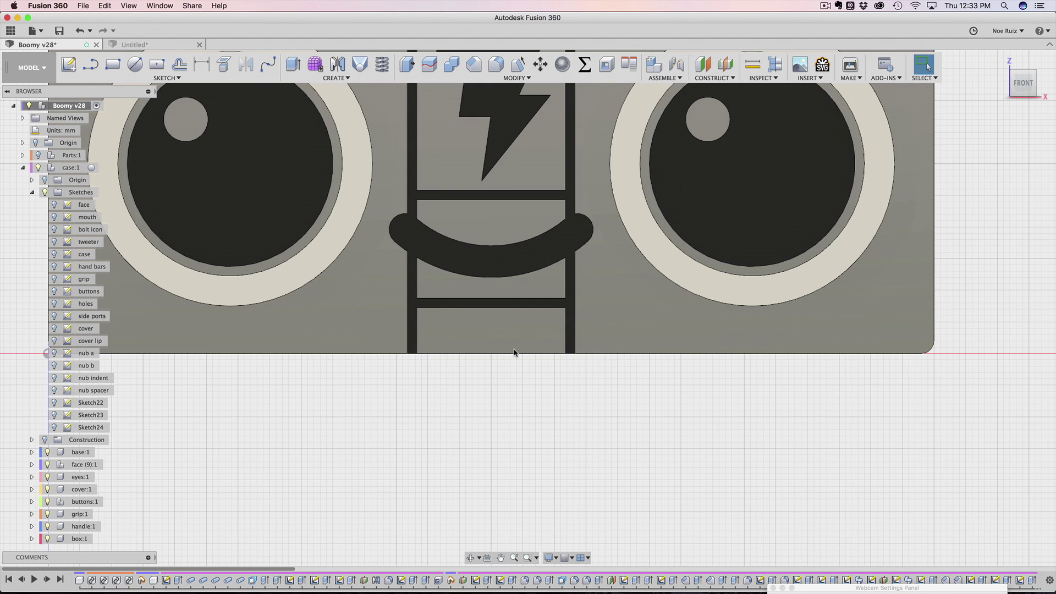
scroll(516, 352, down, 5)
middle_drag(514, 201, 534, 333)
scroll(518, 284, up, 6)
scroll(518, 285, down, 6)
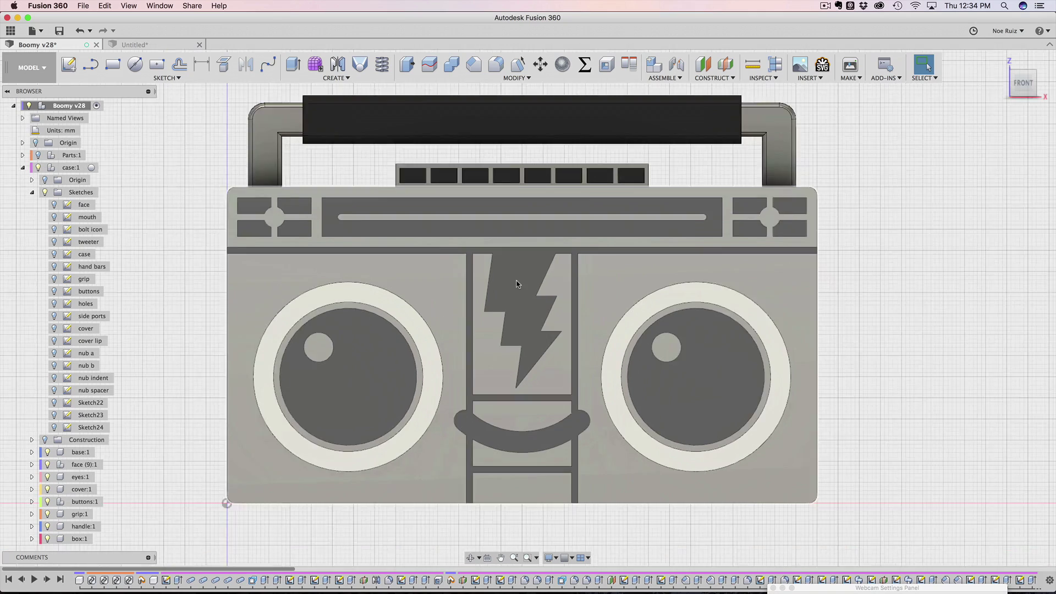
scroll(520, 272, up, 3)
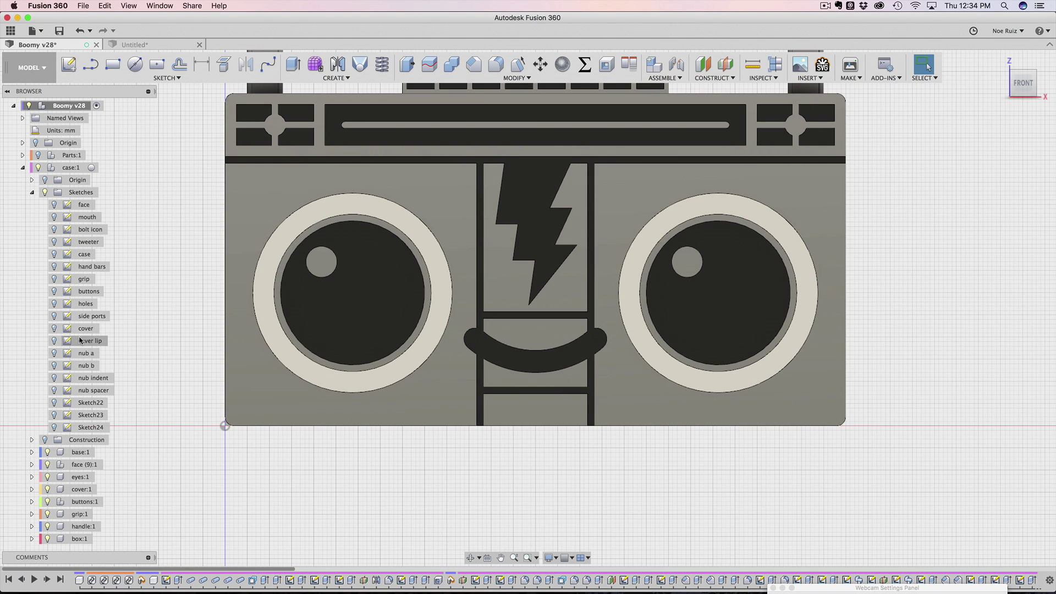
Open the bolt icon sketch for editing and highlight the lightning bolt outline over the left eye
double_click(66, 230)
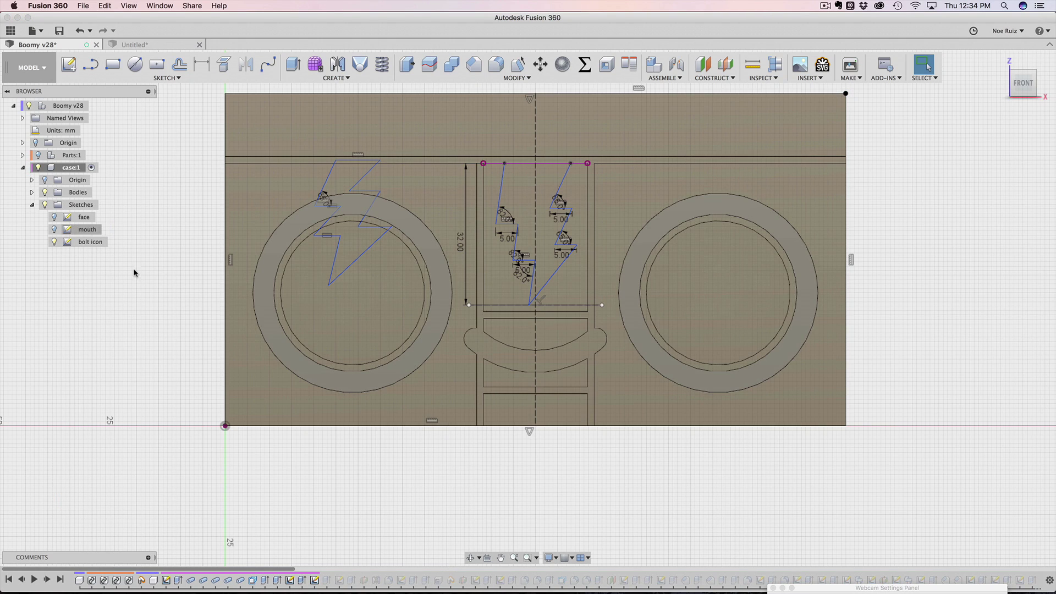
scroll(376, 254, up, 5)
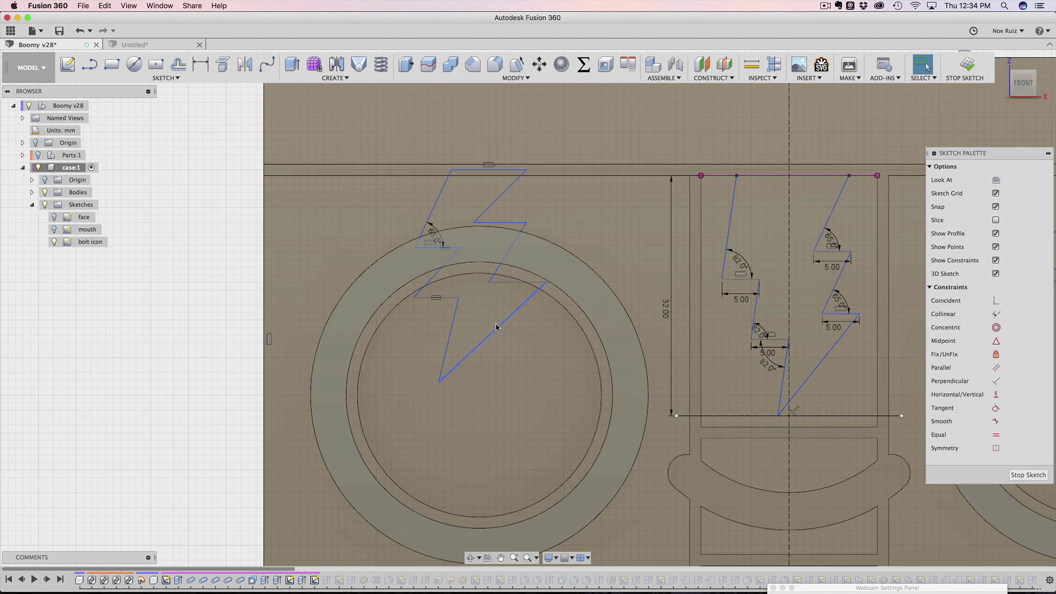
double_click(496, 325)
click(146, 257)
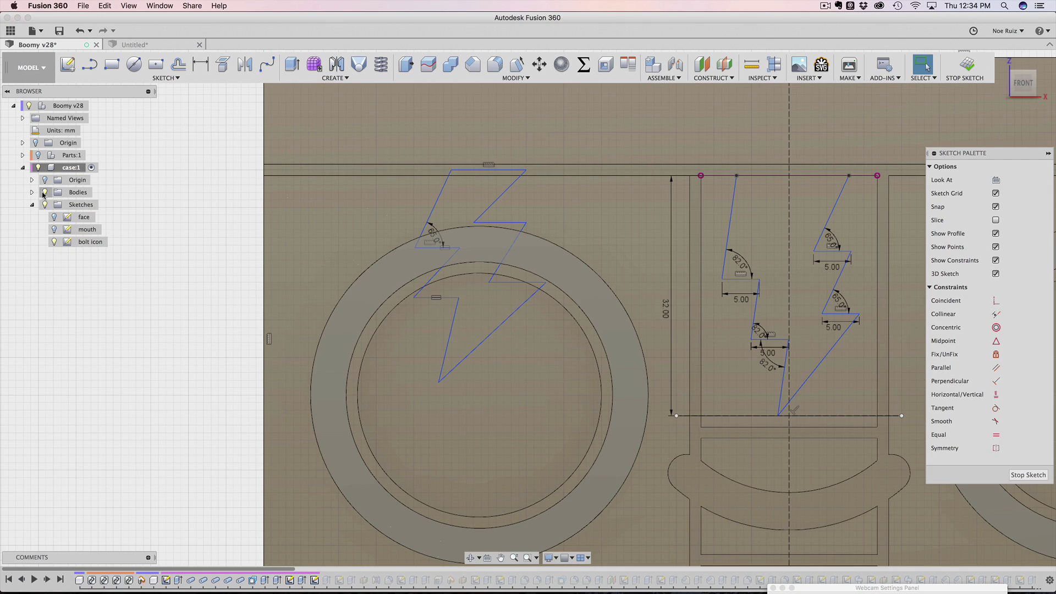
Hide the case bodies and delete the undimensioned lightning bolt outline beside the dimensioned bolt
click(44, 193)
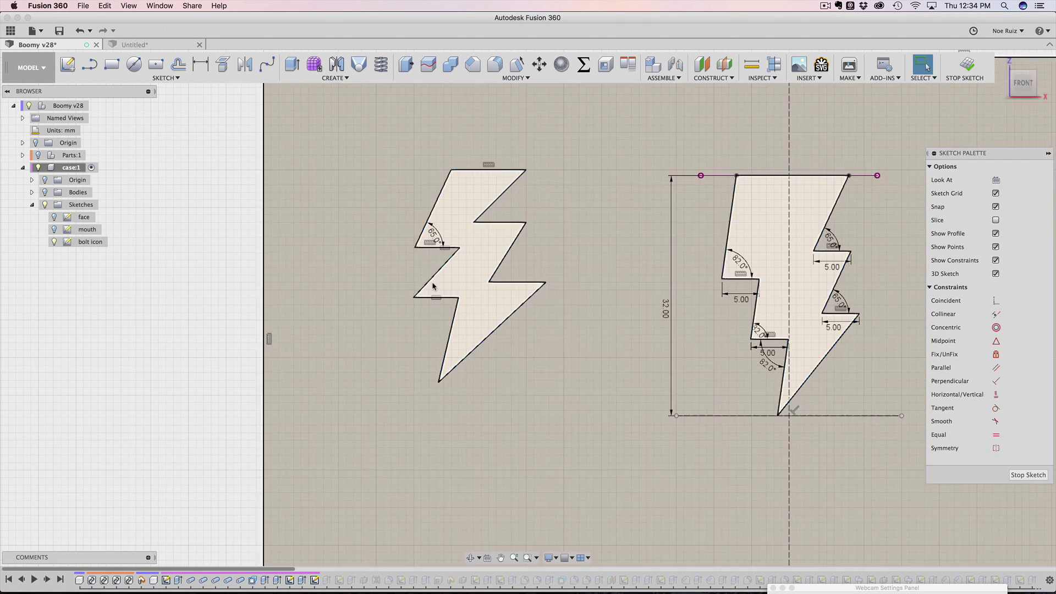
scroll(484, 291, up, 5)
double_click(535, 331)
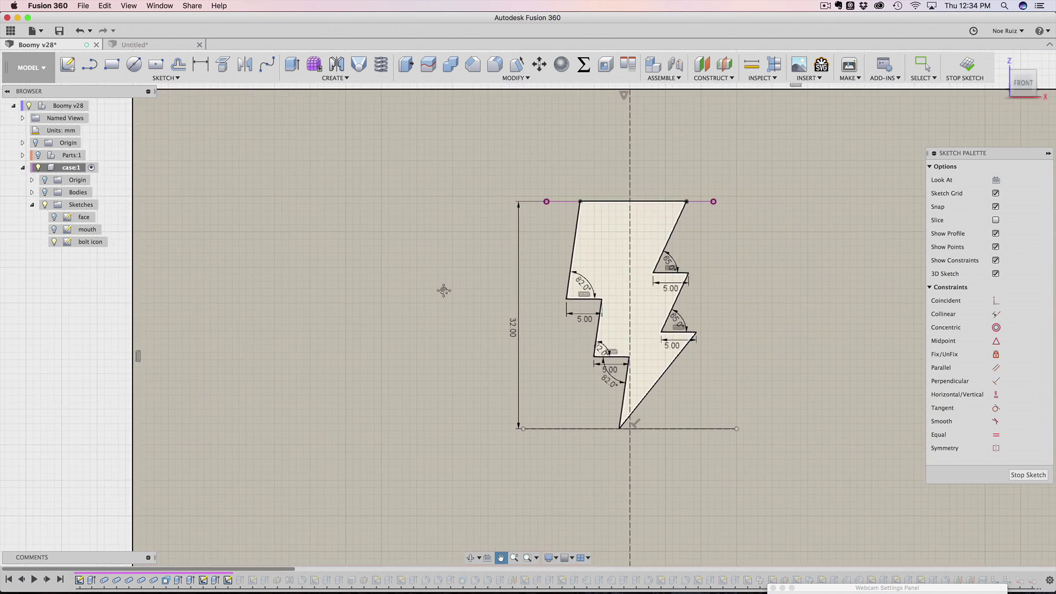
key(Escape)
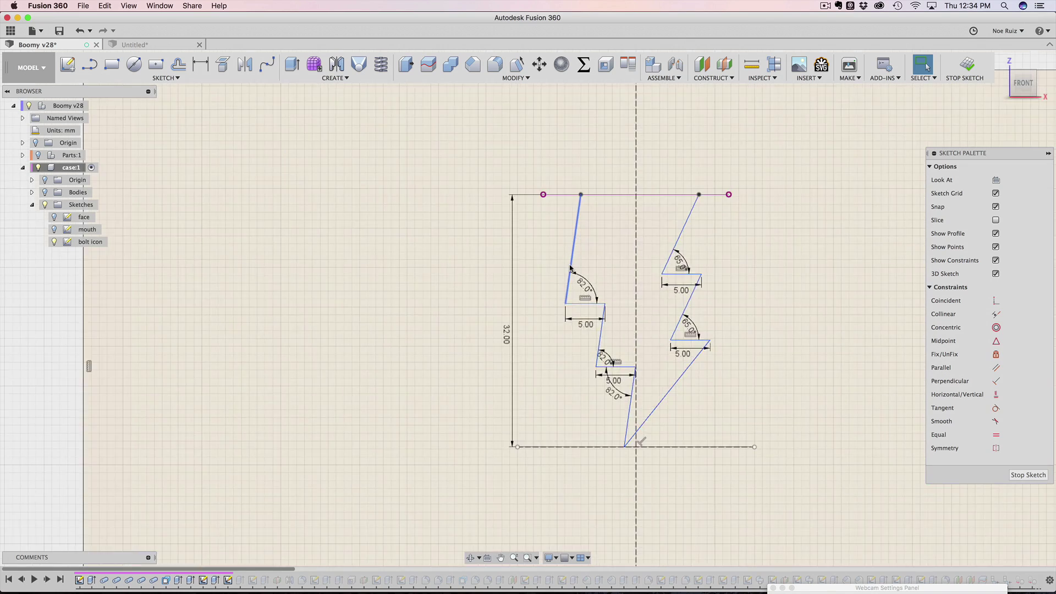
Start the Line tool with empty sketch space beside the dimensioned bolt in view
scroll(604, 229, up, 3)
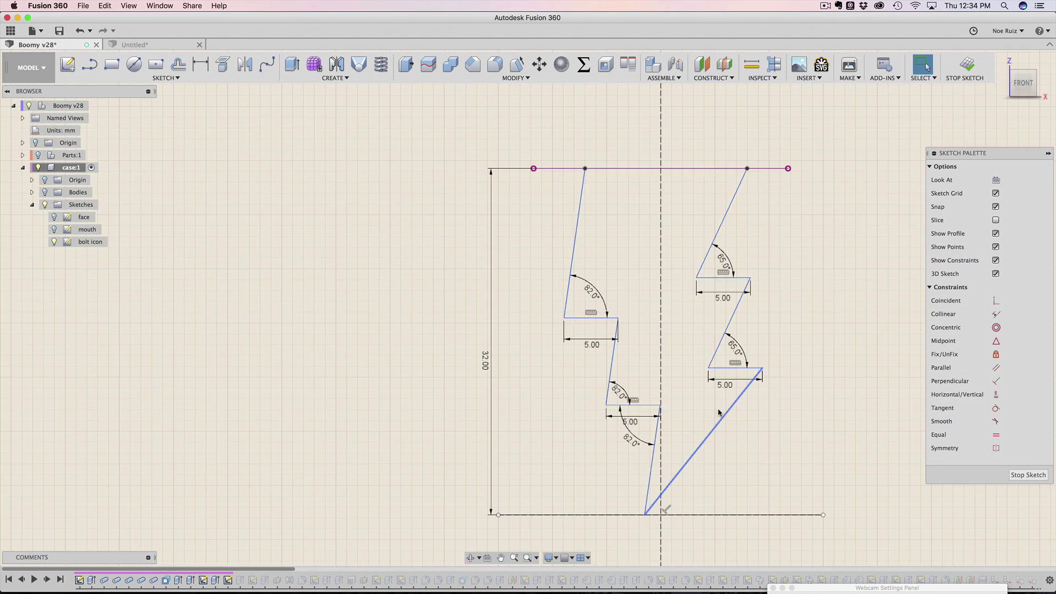
scroll(662, 293, down, 2)
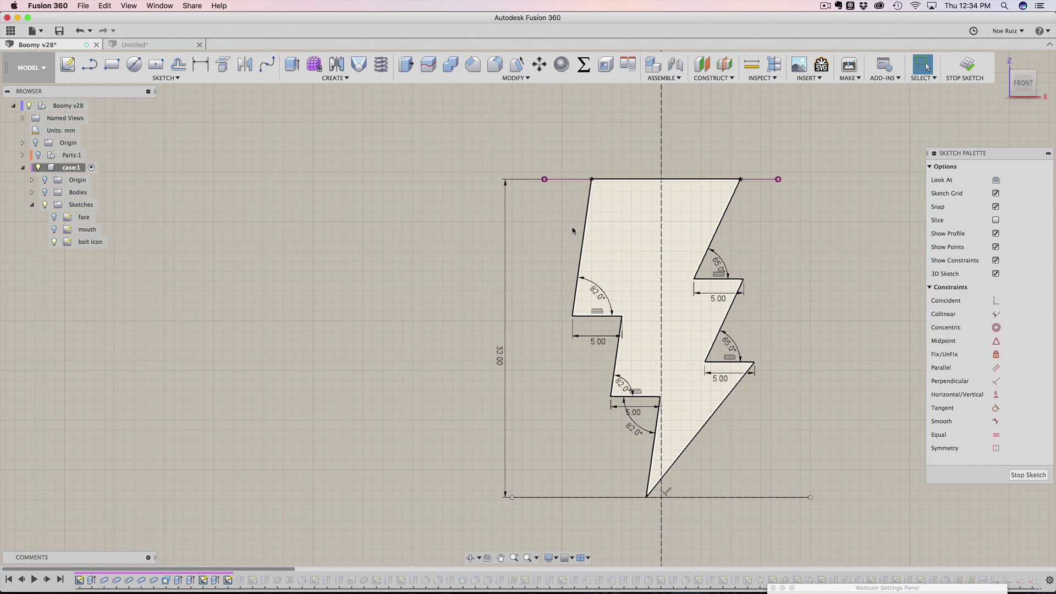
key(l)
mouse_move(373, 243)
middle_down()
mouse_move(519, 224)
mouse_move(485, 218)
middle_up()
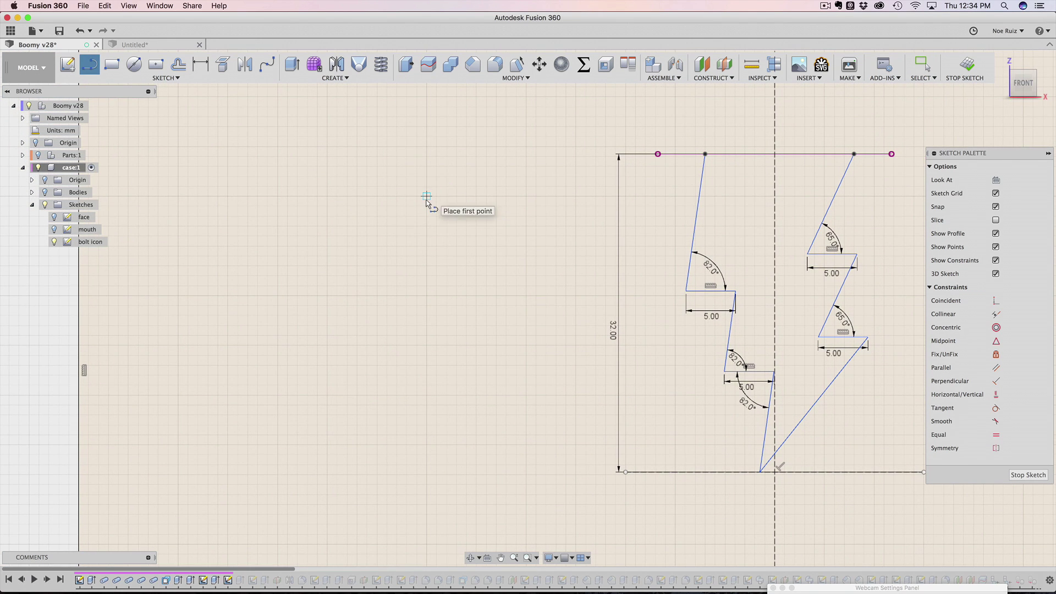
Switch to Illustrator, examine the lightning bolt artwork in adabox_boomy_outlines.svg up close, and return to Fusion 360
key(super+Tab)
key(super+Tab)
key(super+Tab)
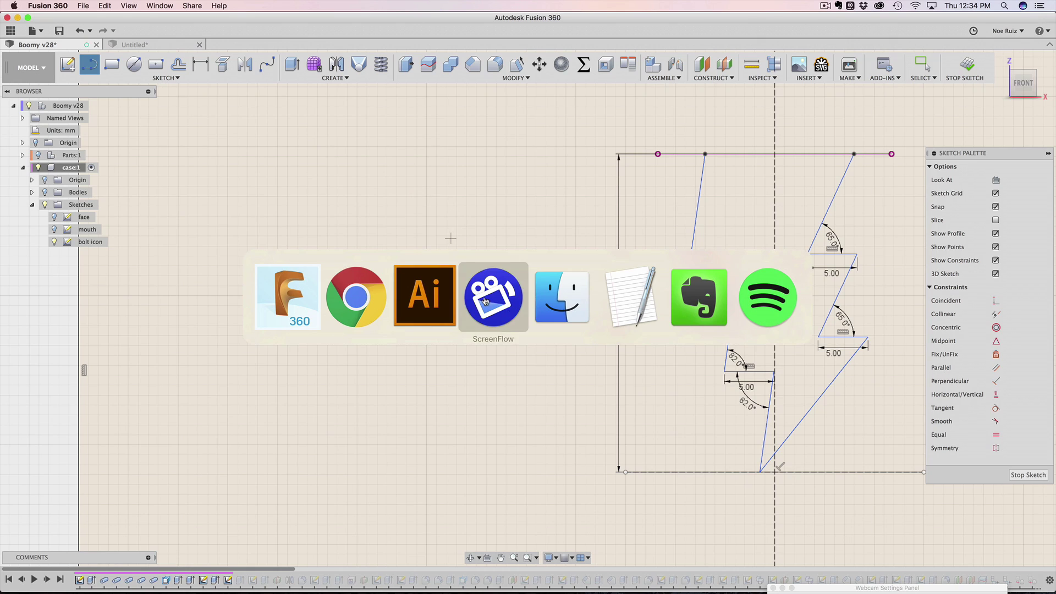
key(super+shift+Tab)
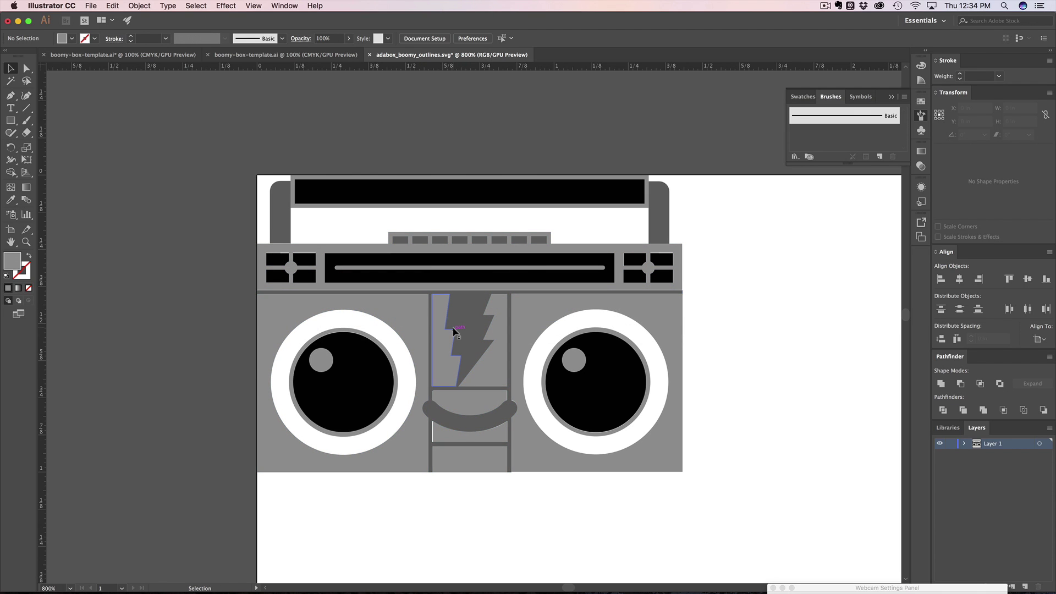
alt+scroll(454, 331, up, 3)
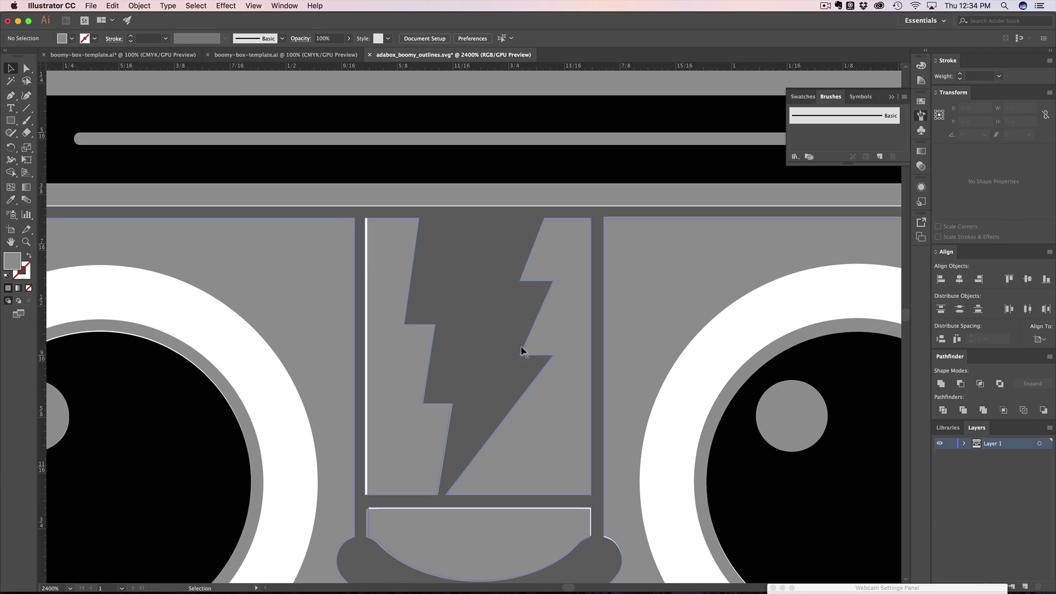
key(super+Tab)
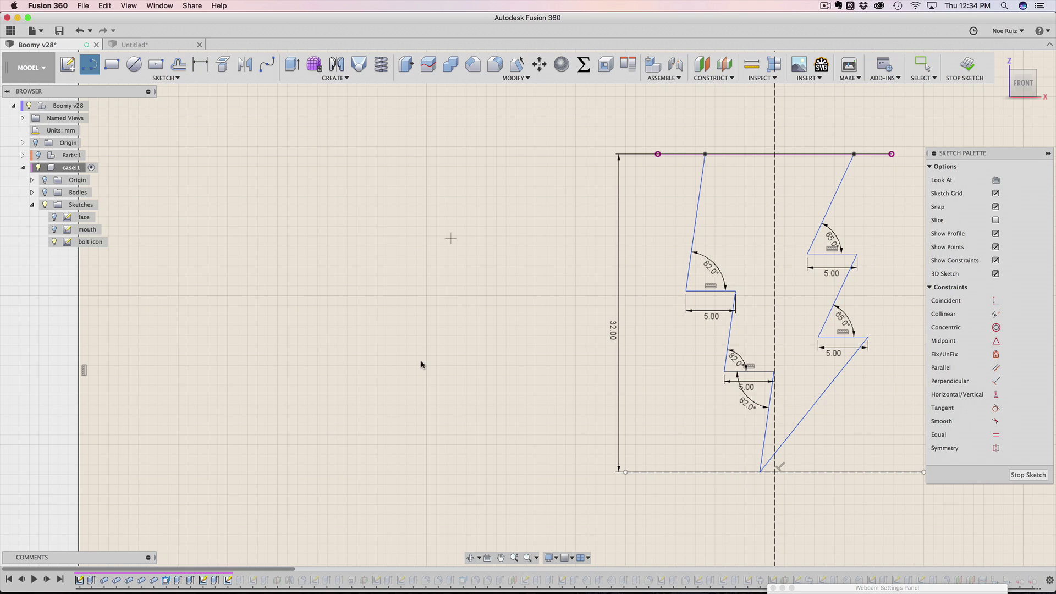
Draw a new bolt's horizontal top edge about 10 mm long and its zigzag left side down to the tip
click(427, 196)
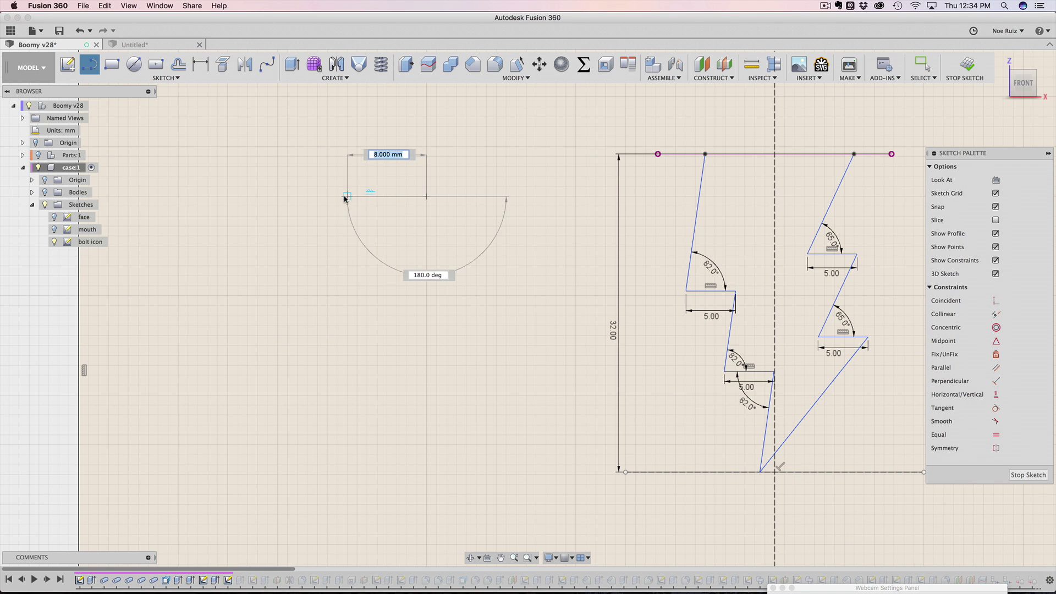
click(327, 196)
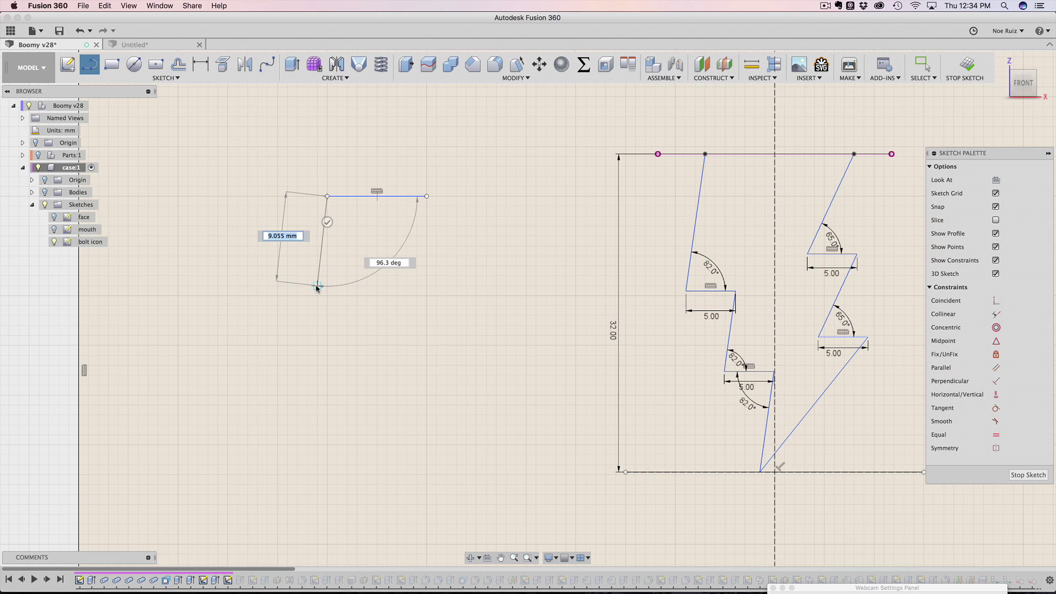
click(317, 285)
click(377, 286)
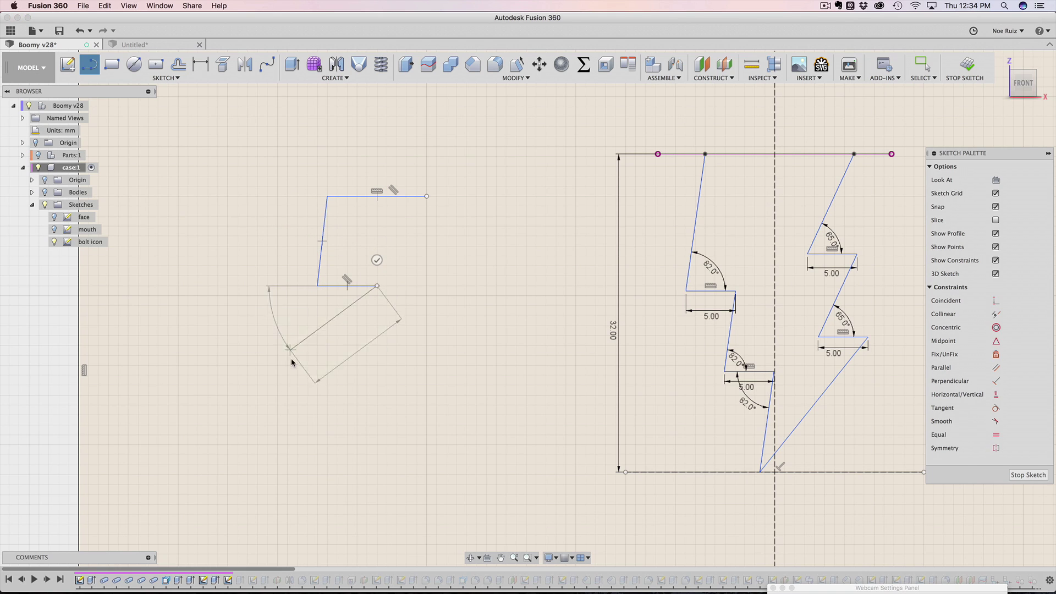
click(308, 365)
click(382, 365)
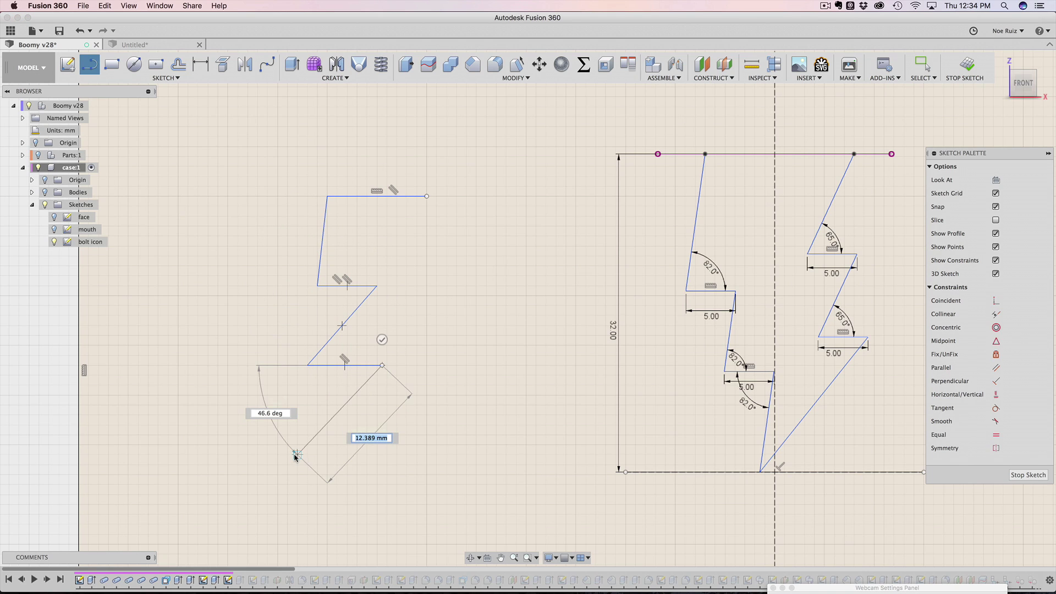
click(297, 455)
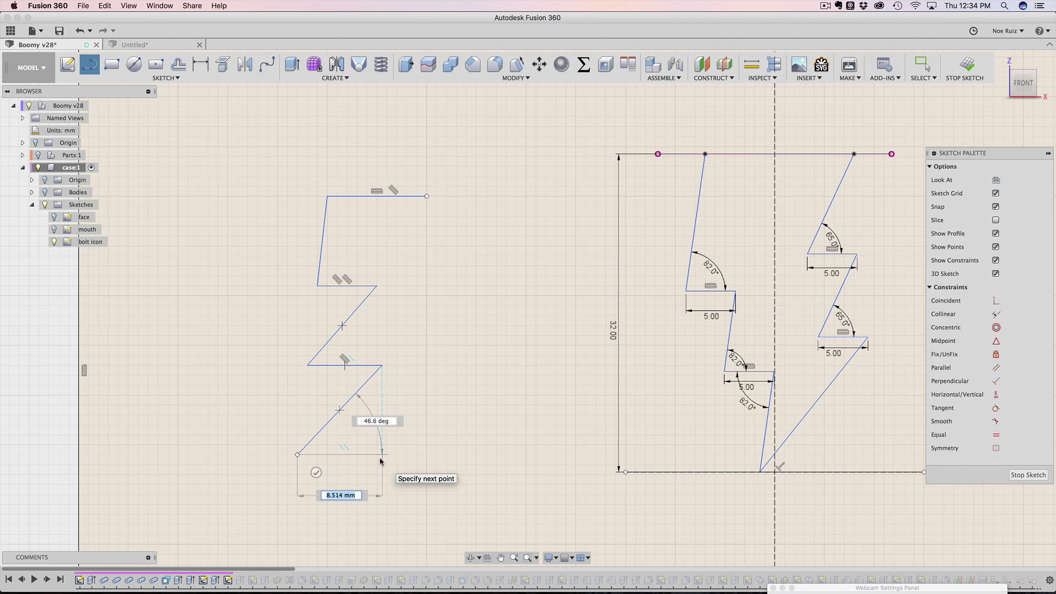
click(380, 456)
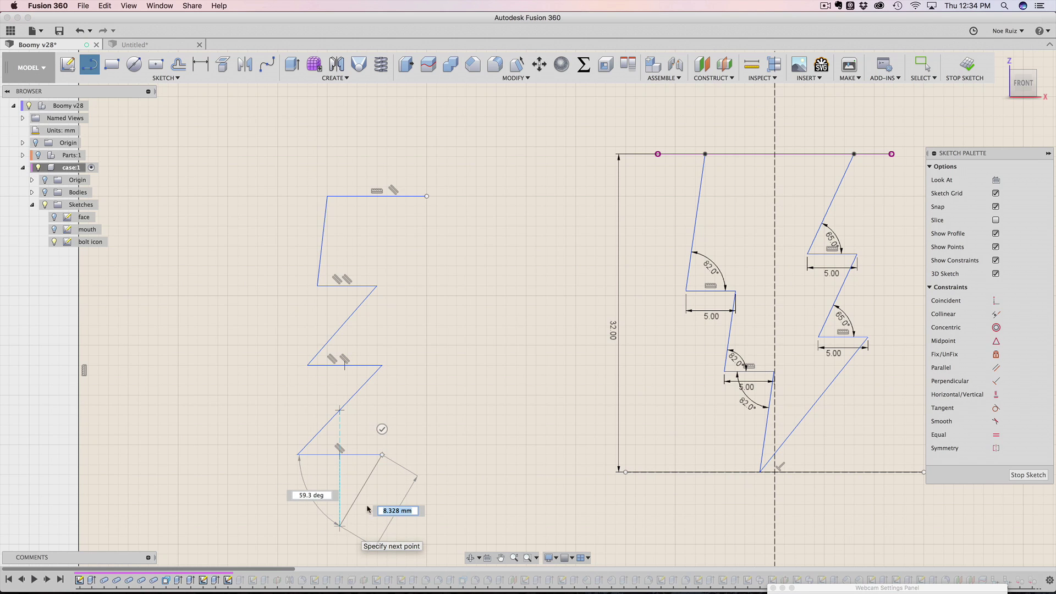
key(Escape)
click(352, 456)
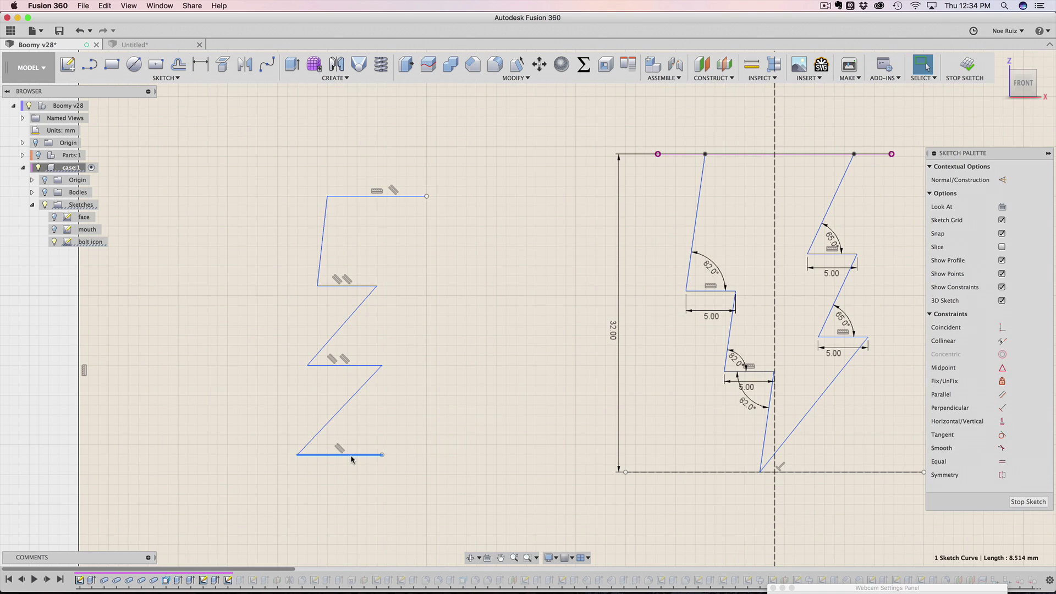
key(Delete)
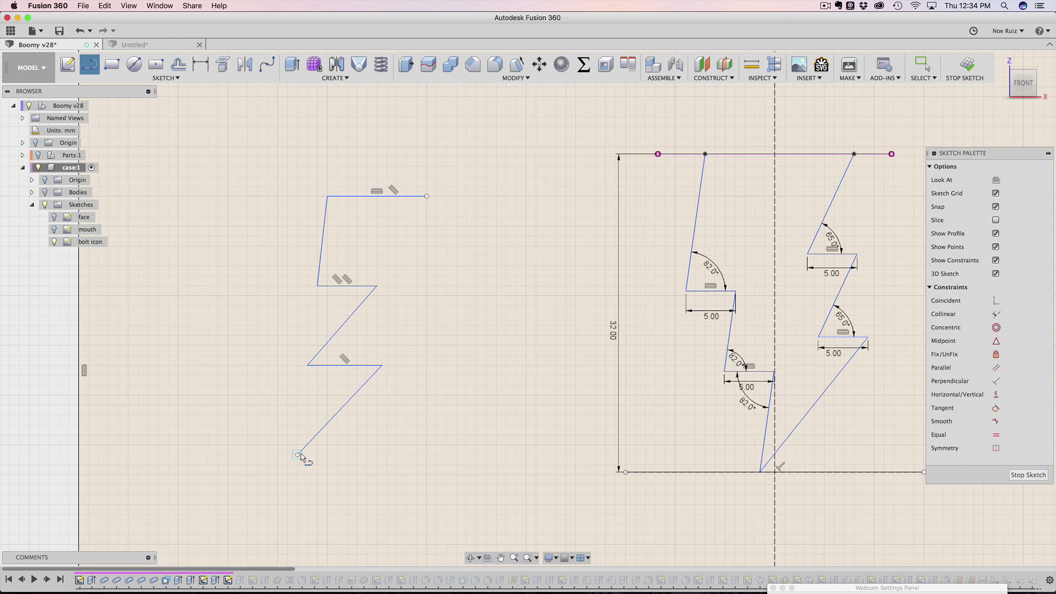
Draw the bolt's zigzag right side from the tip up to the open end of the top edge, closing the outline
click(298, 454)
click(467, 345)
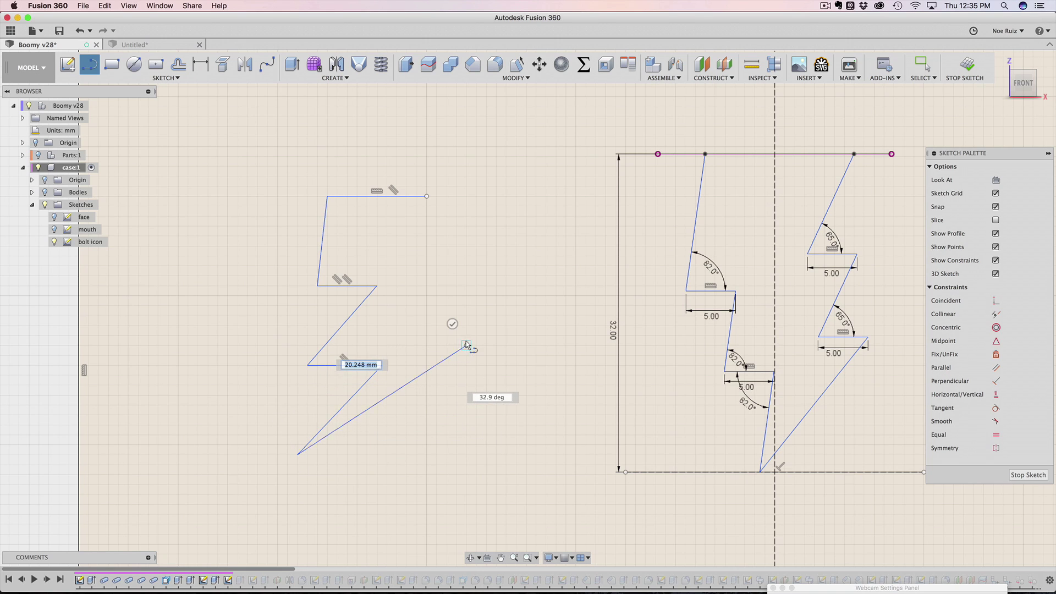
click(387, 335)
click(466, 255)
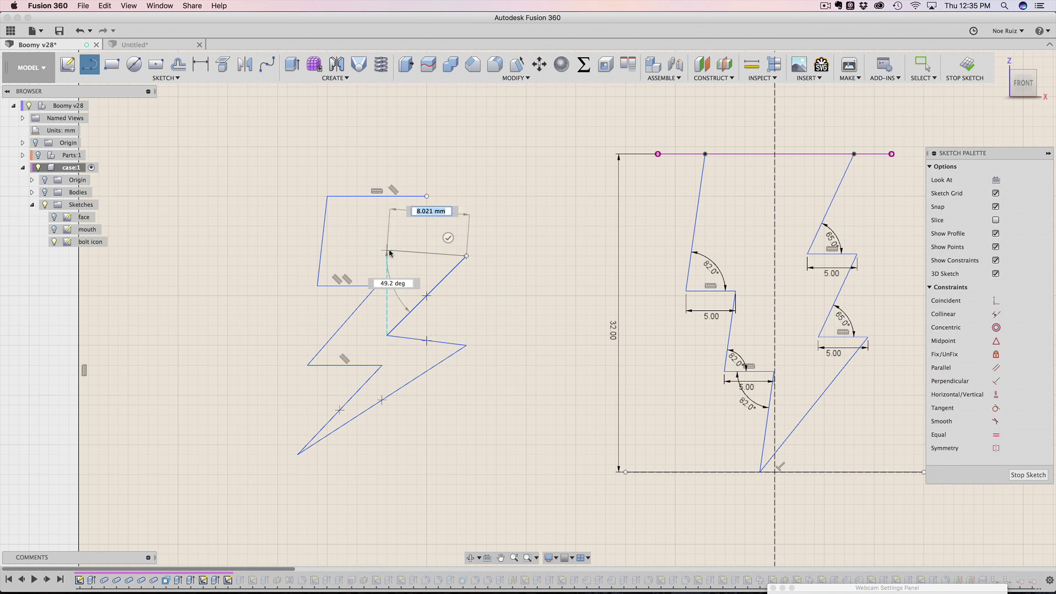
drag(387, 256, 422, 214)
click(428, 197)
key(Escape)
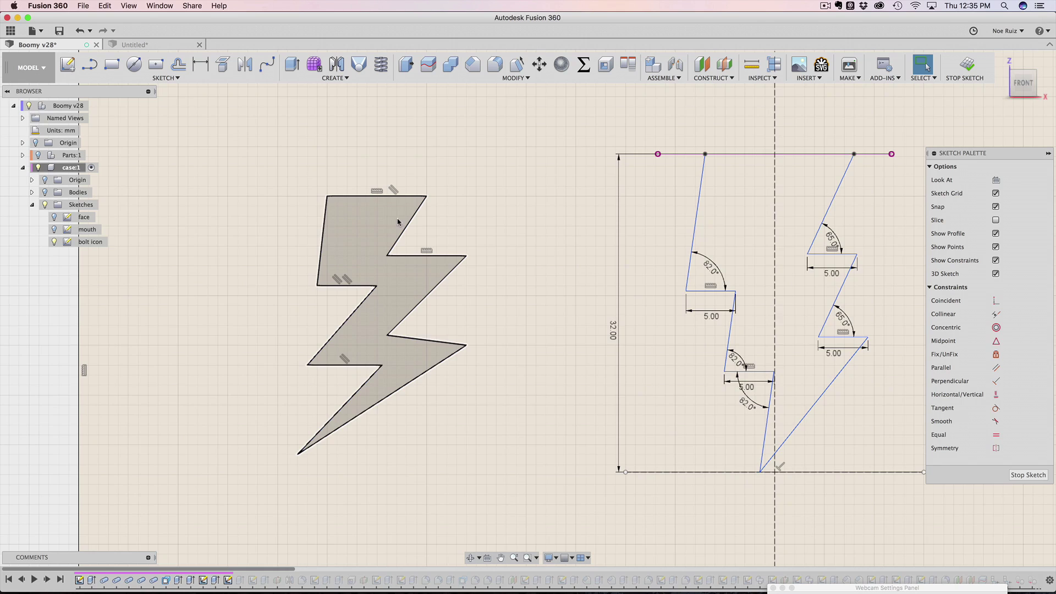
Move the two inner notch corners on the bolt's right side outward, making the lower notch edge about 4 mm long
scroll(392, 234, up, 3)
scroll(392, 234, down, 3)
scroll(385, 232, up, 2)
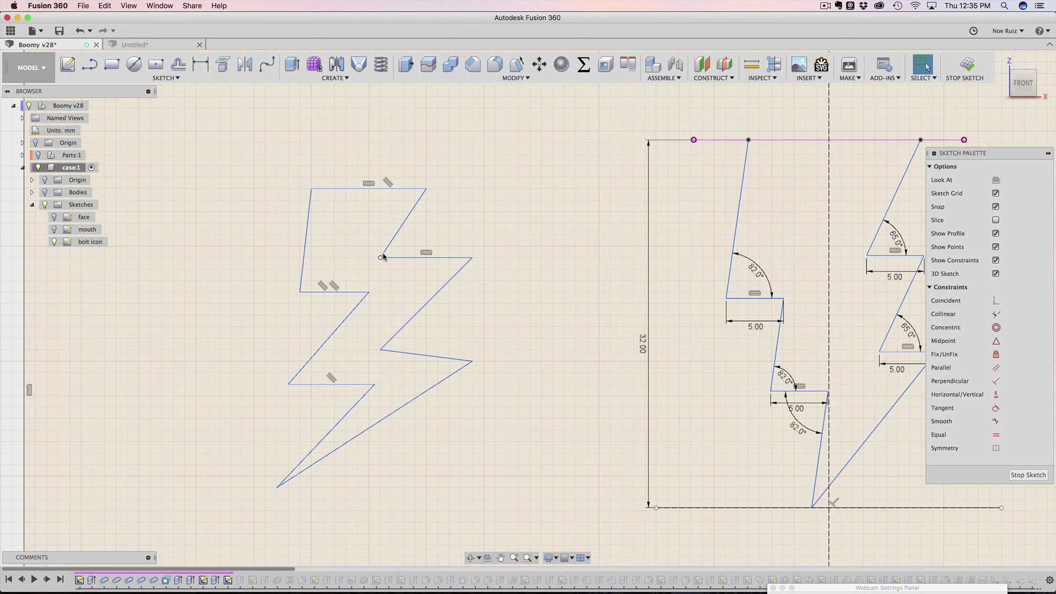
drag(409, 256, 415, 258)
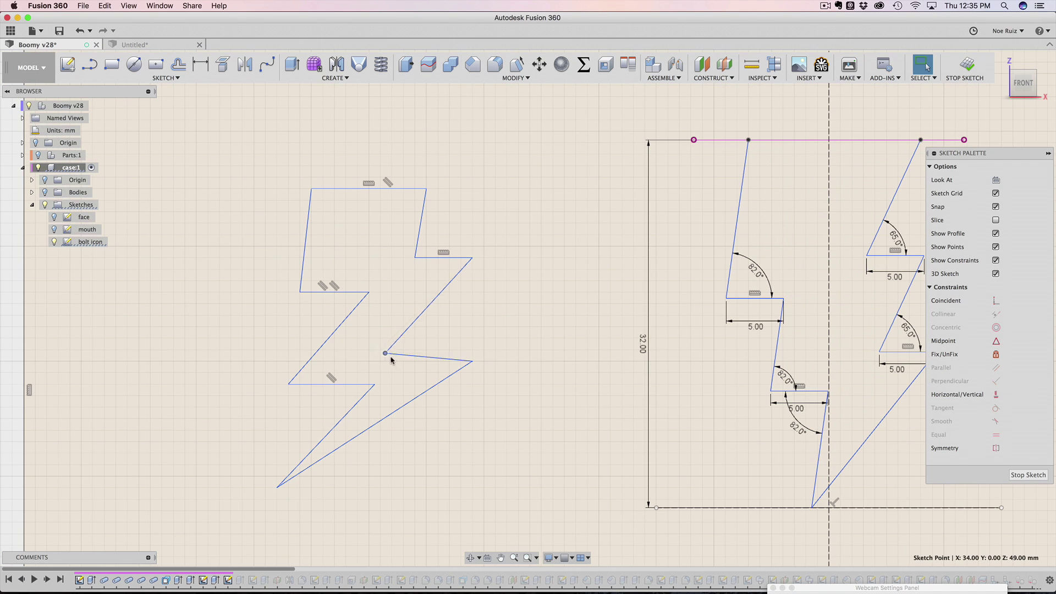
drag(391, 357, 427, 362)
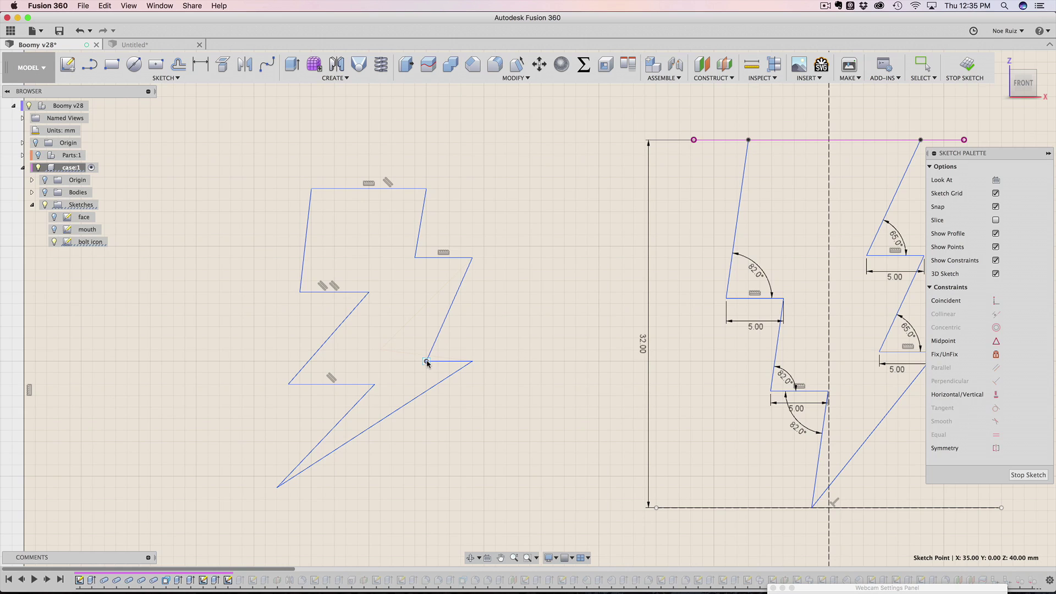
click(448, 363)
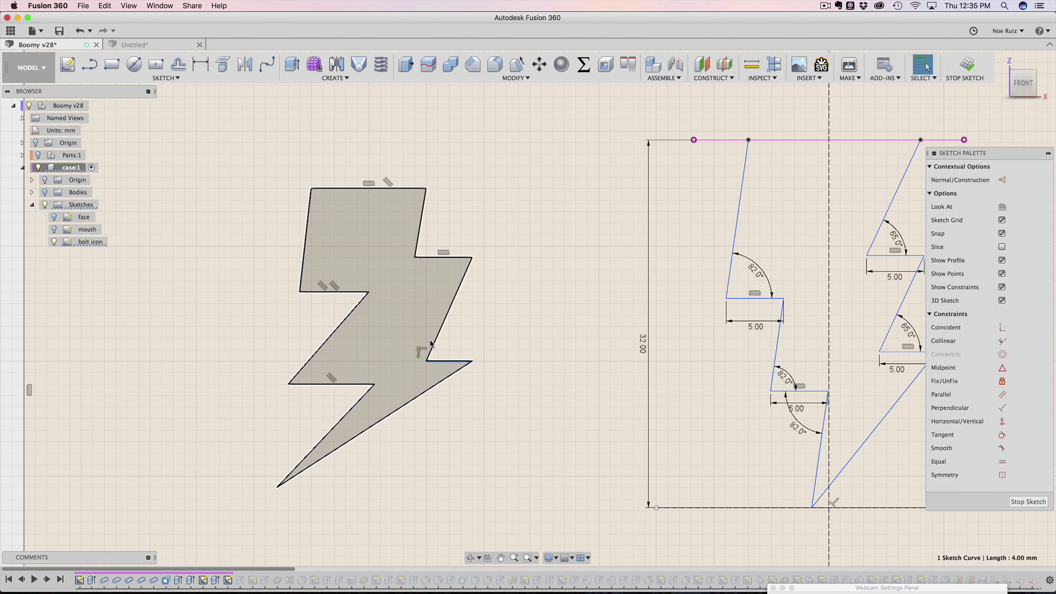
click(435, 335)
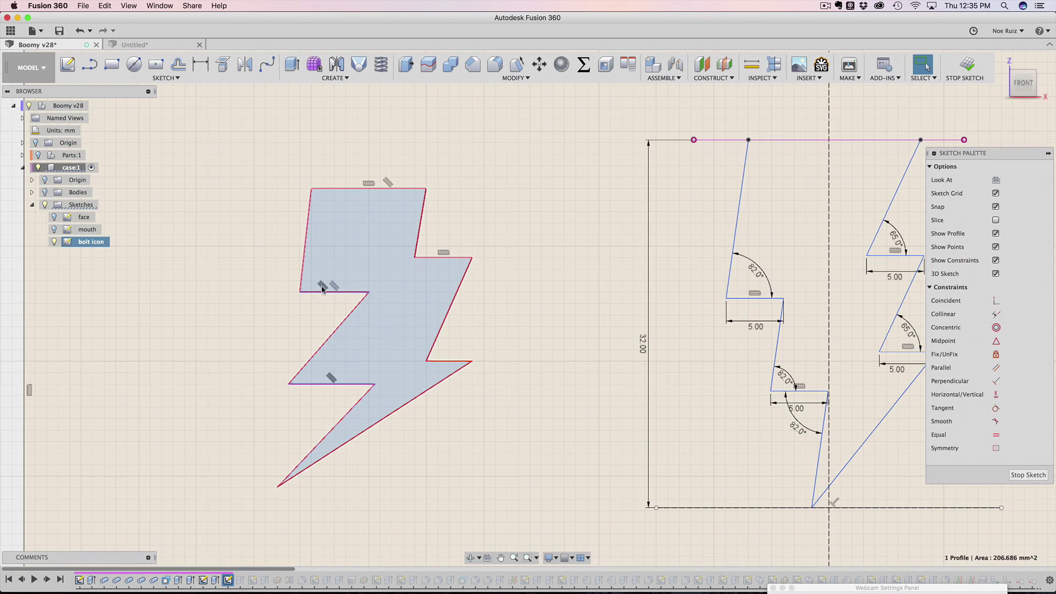
click(420, 395)
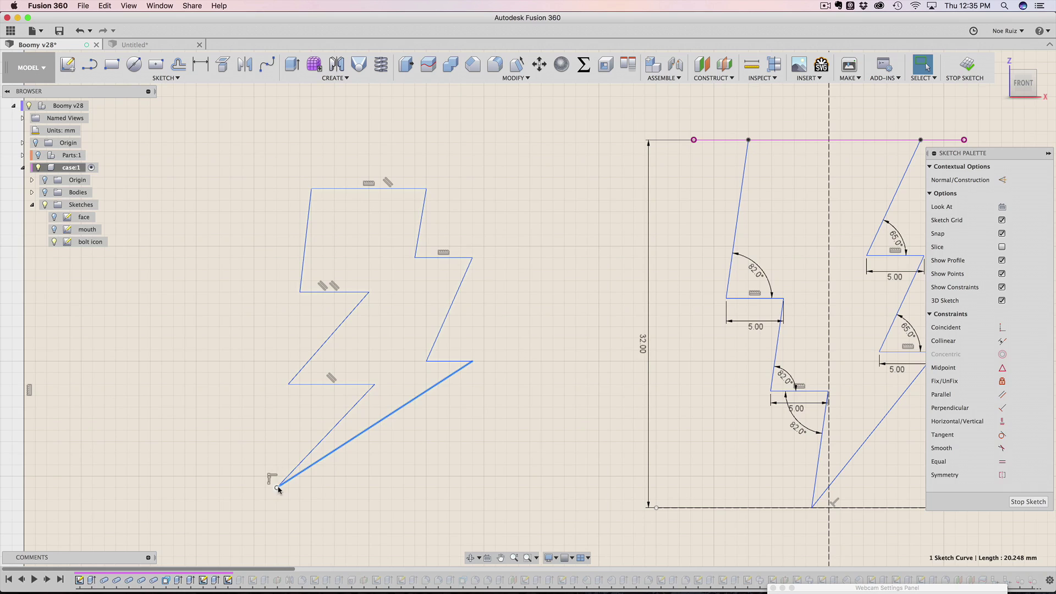
Reshape the bolt by moving its tip beneath the body, extending the lower right corner and lowering the upper right notch
drag(279, 490, 431, 415)
drag(357, 487, 368, 476)
mouse_move(472, 363)
mouse_down()
mouse_move(488, 389)
mouse_move(484, 362)
mouse_up()
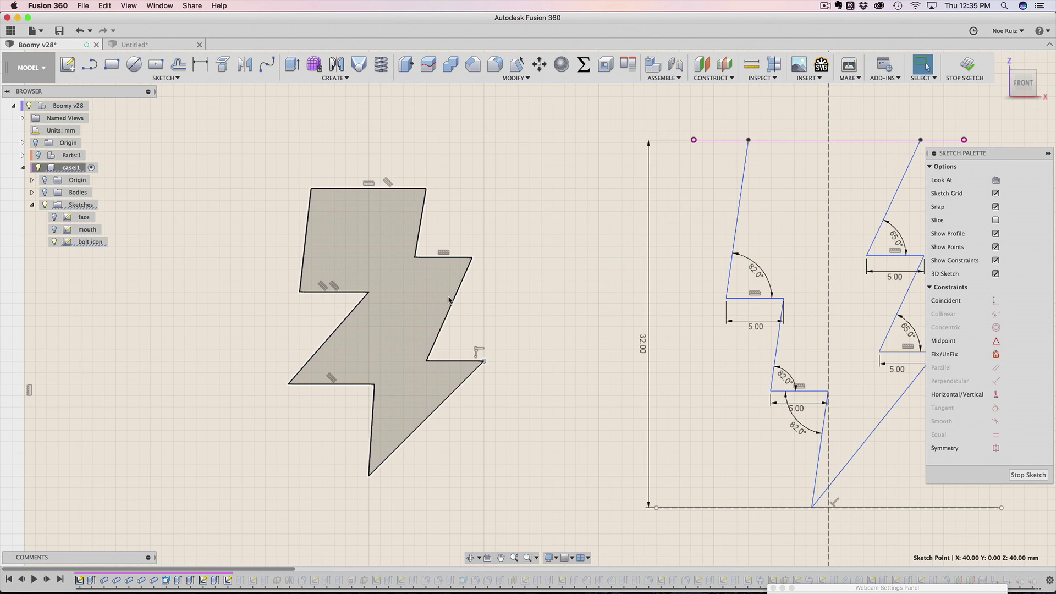
mouse_move(451, 300)
mouse_down()
mouse_move(464, 297)
mouse_move(441, 296)
mouse_up()
drag(441, 258, 437, 278)
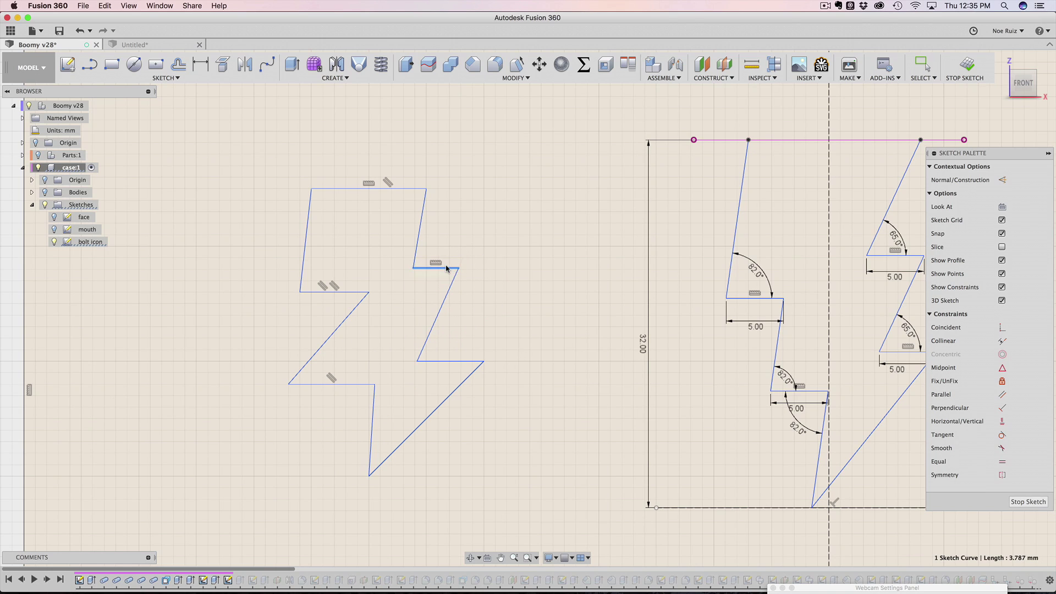
Delete the parallel constraints on the bolt's left notch and the horizontal constraint on its upper right notch
click(316, 294)
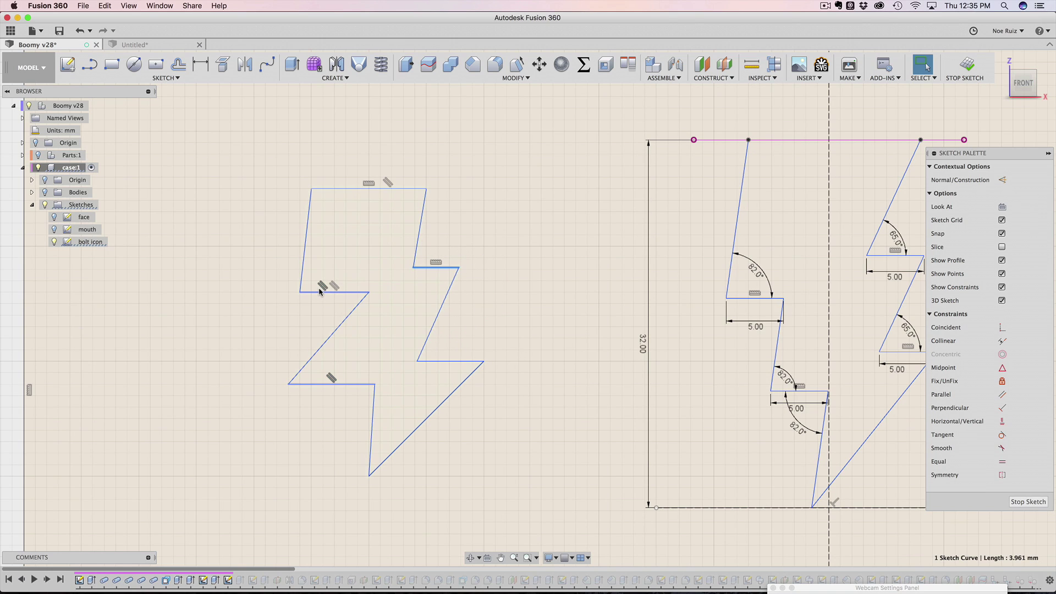
click(321, 289)
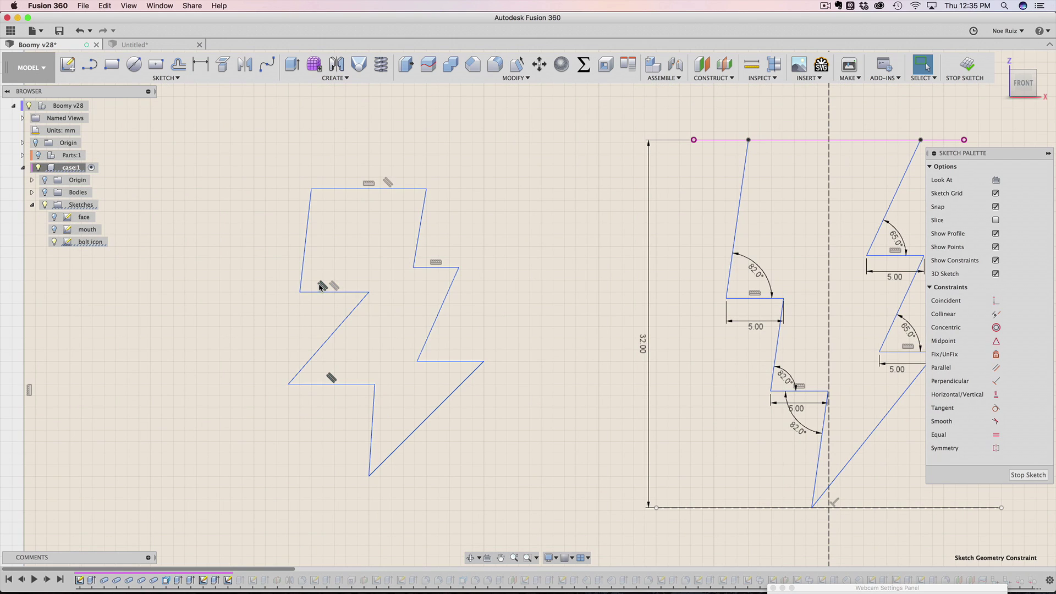
click(320, 287)
key(Delete)
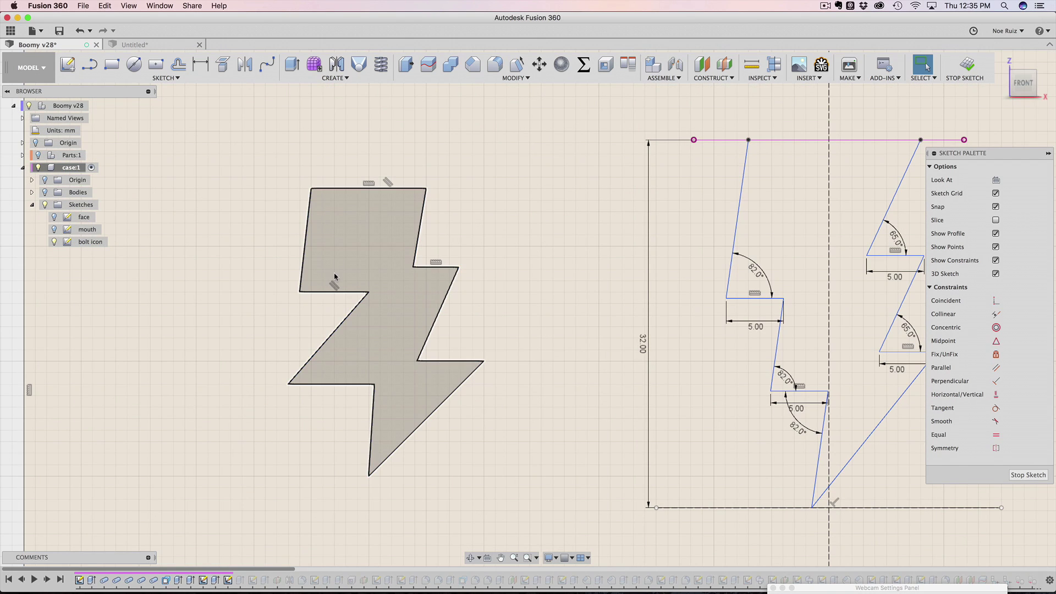
click(334, 286)
key(Delete)
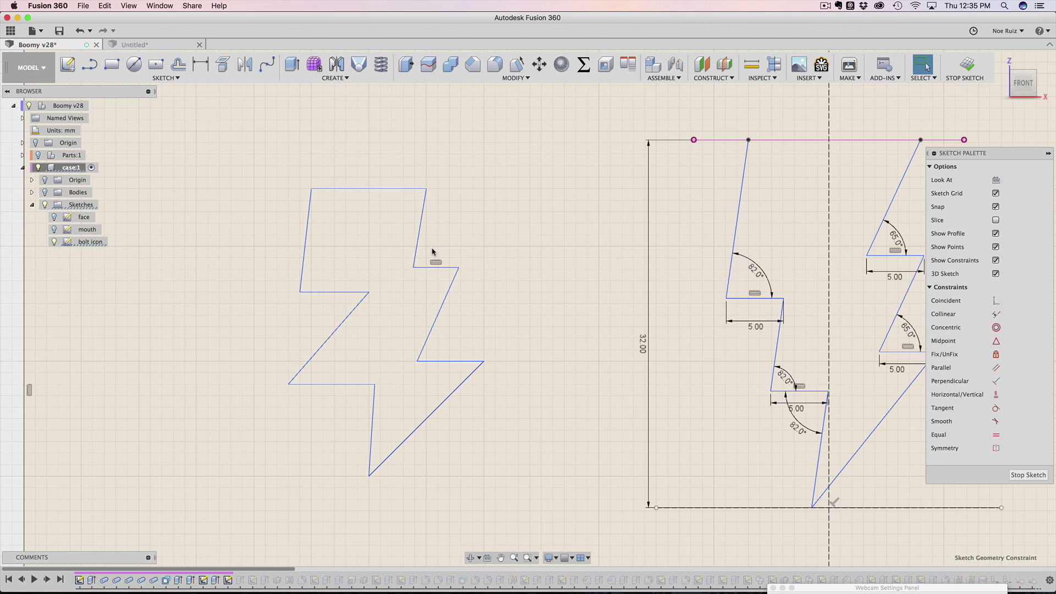
click(435, 263)
key(Delete)
Highlight the new bolt's top edge and its closed profile for inspection
click(396, 189)
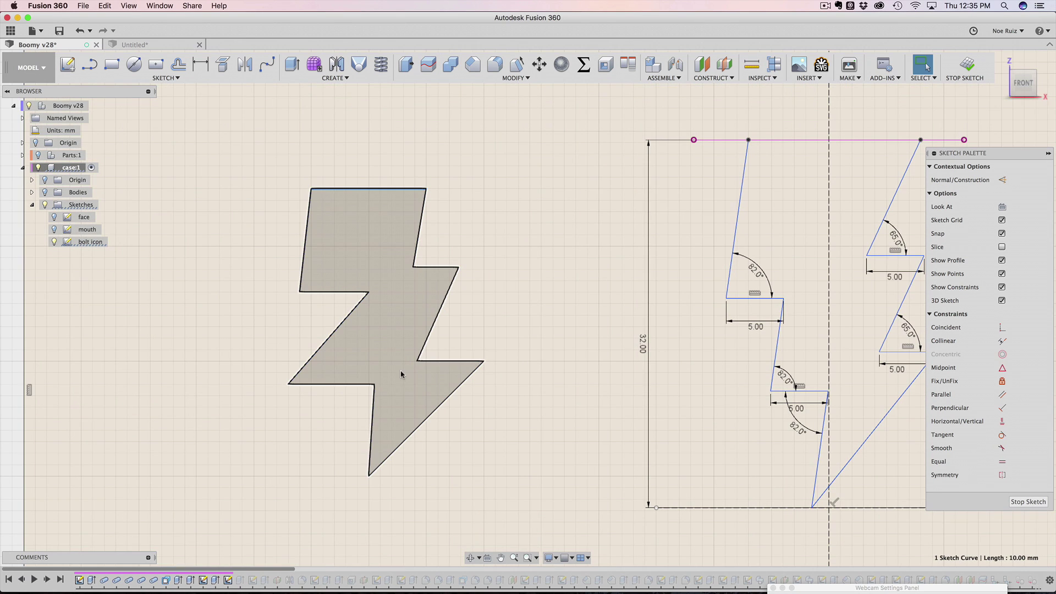
click(349, 371)
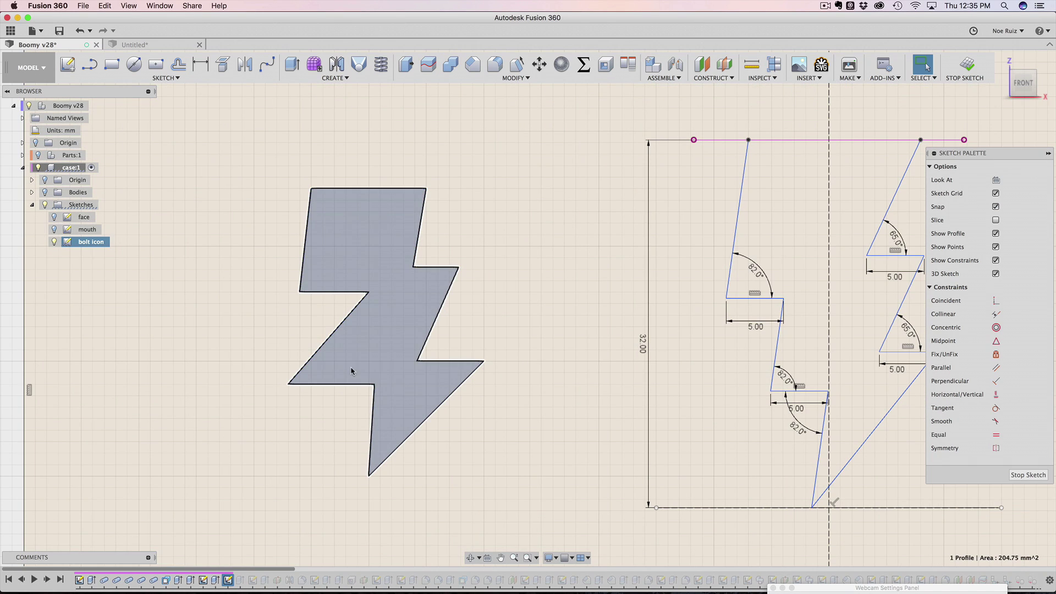
click(319, 305)
click(327, 271)
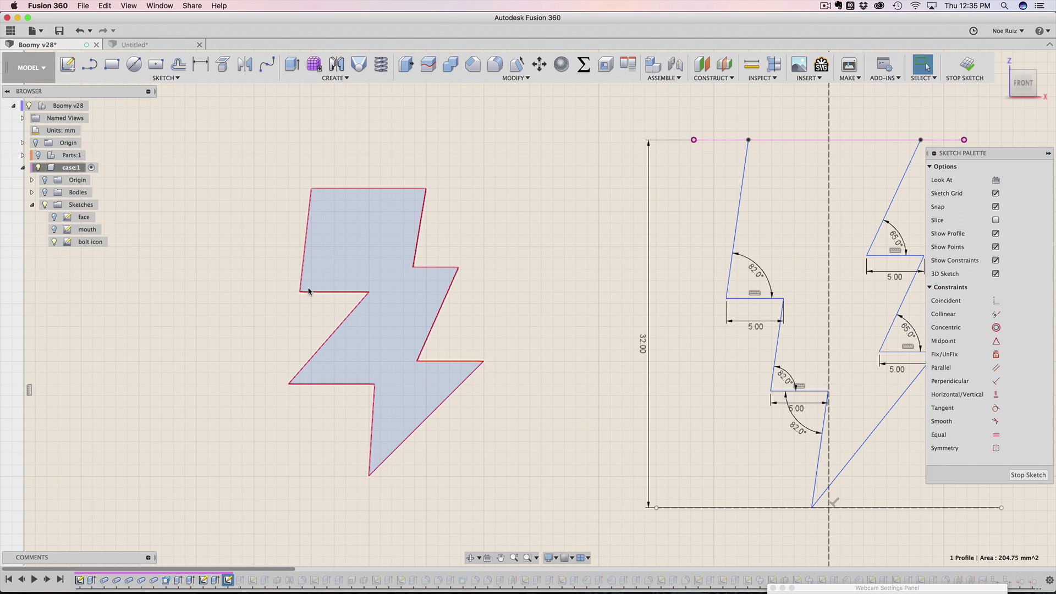
Dimension the angle between the bolt's upper left side and the upper left notch edge at 82°
key(d)
click(338, 292)
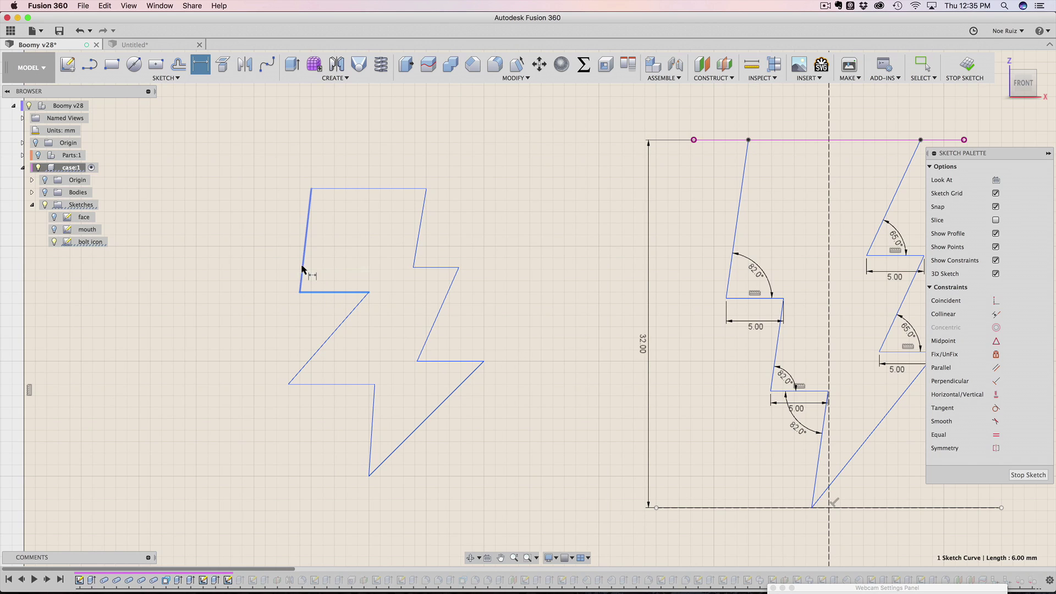
click(302, 269)
click(351, 279)
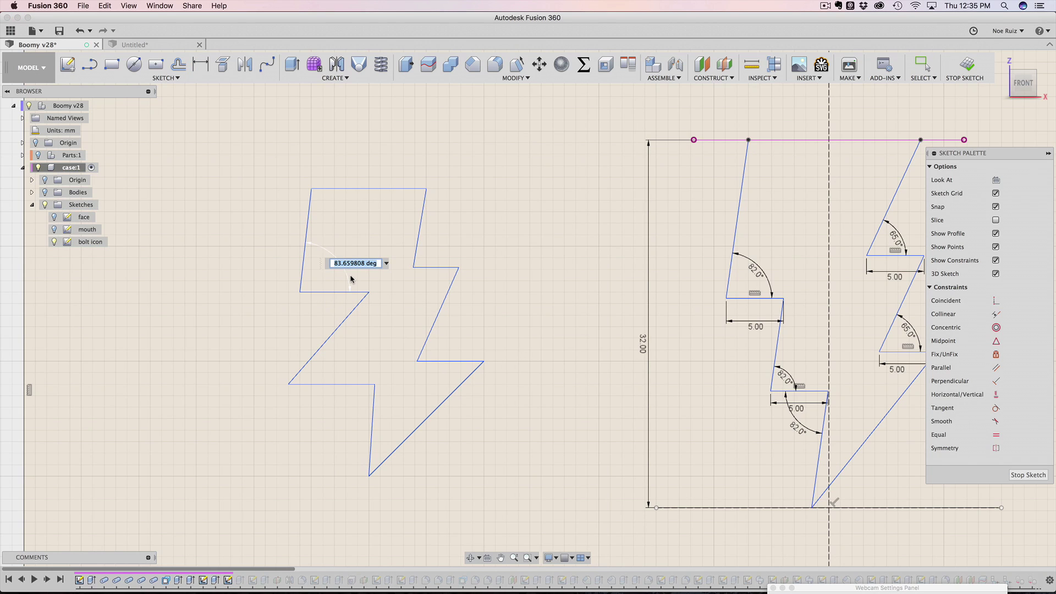
text(82)
key(Return)
scroll(363, 292, up, 3)
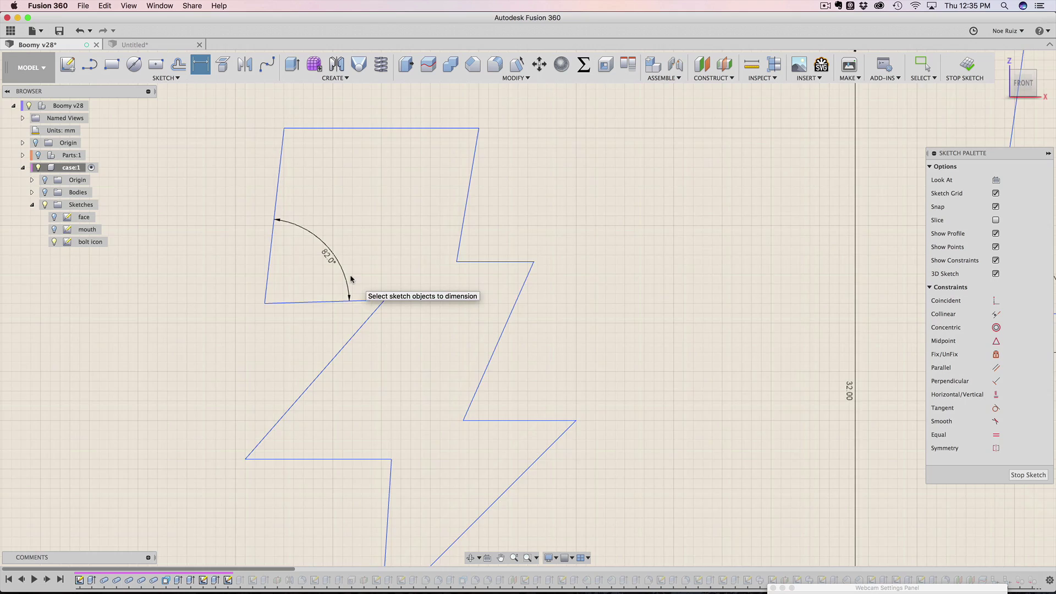
scroll(336, 286, down, 1)
key(Escape)
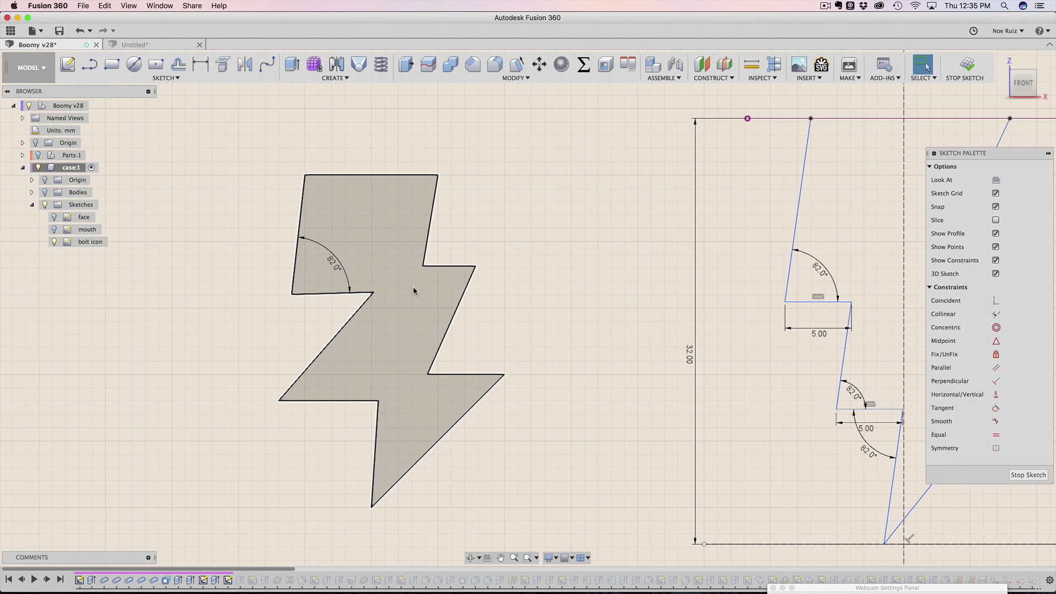
Dimension the angle between the bolt's upper right side and the upper right notch edge at 80°
key(d)
click(447, 267)
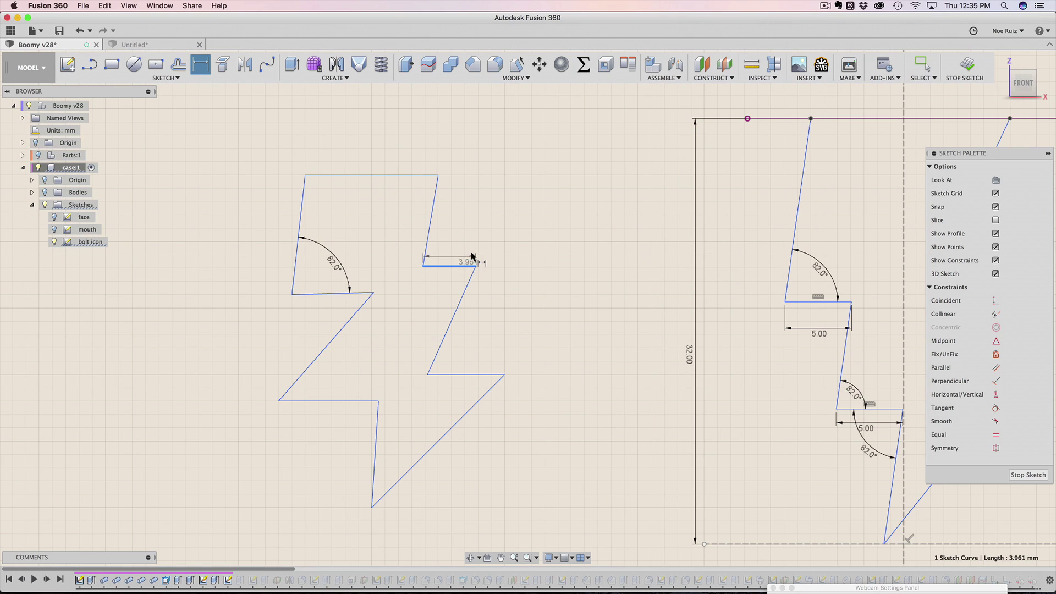
click(427, 246)
click(461, 255)
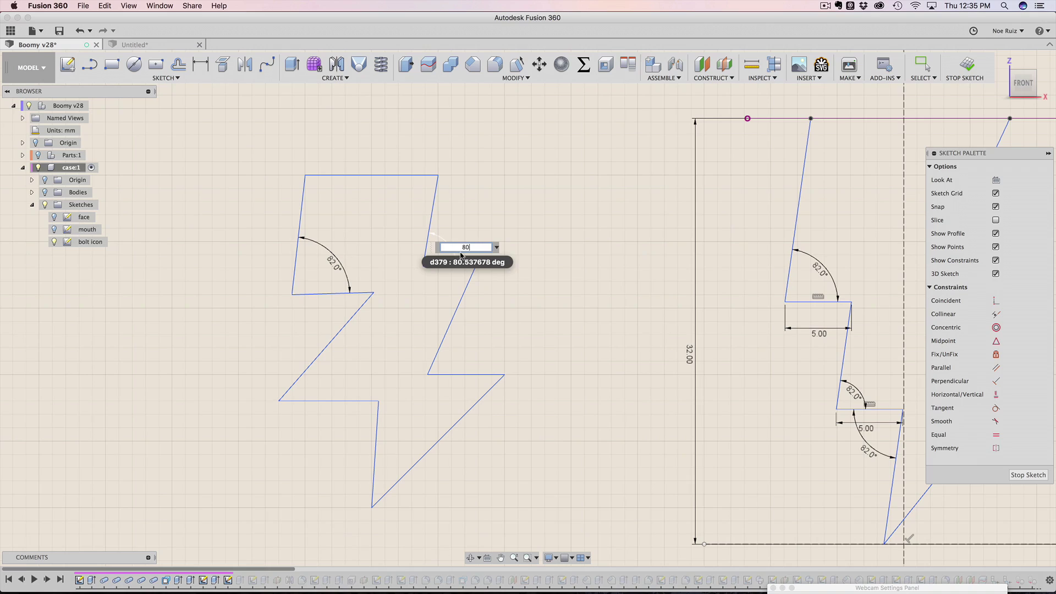
key(Return)
key(Escape)
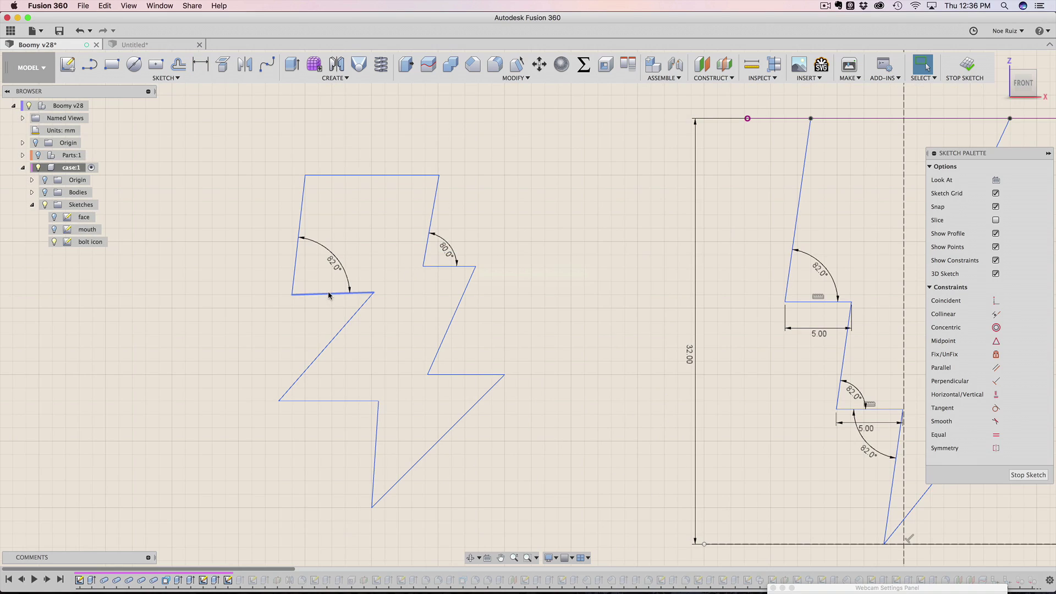
Select the bolt's upper left notch edge and examine its slope up close
click(329, 294)
scroll(319, 292, up, 8)
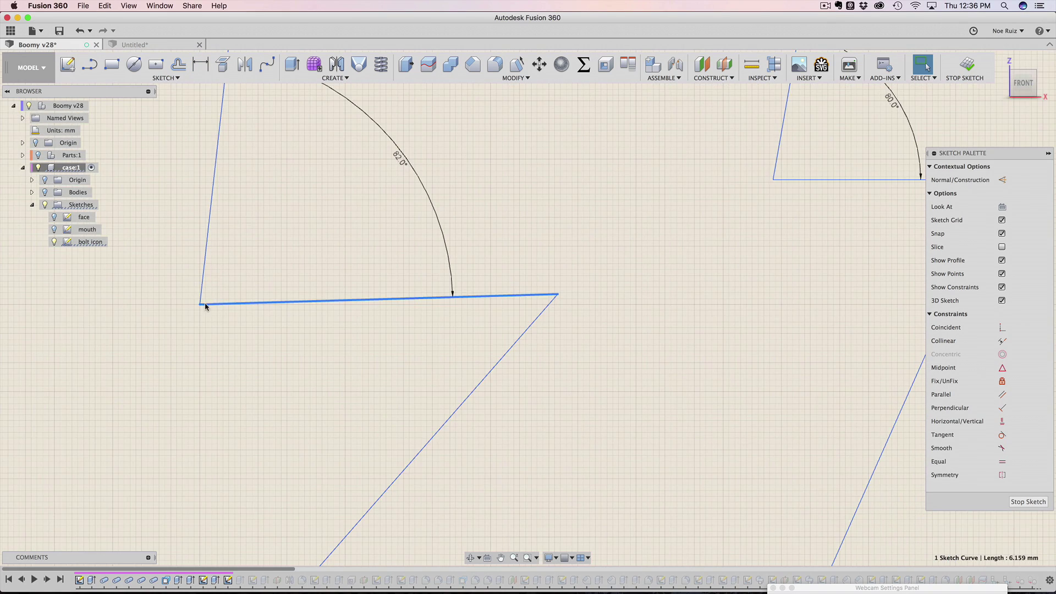
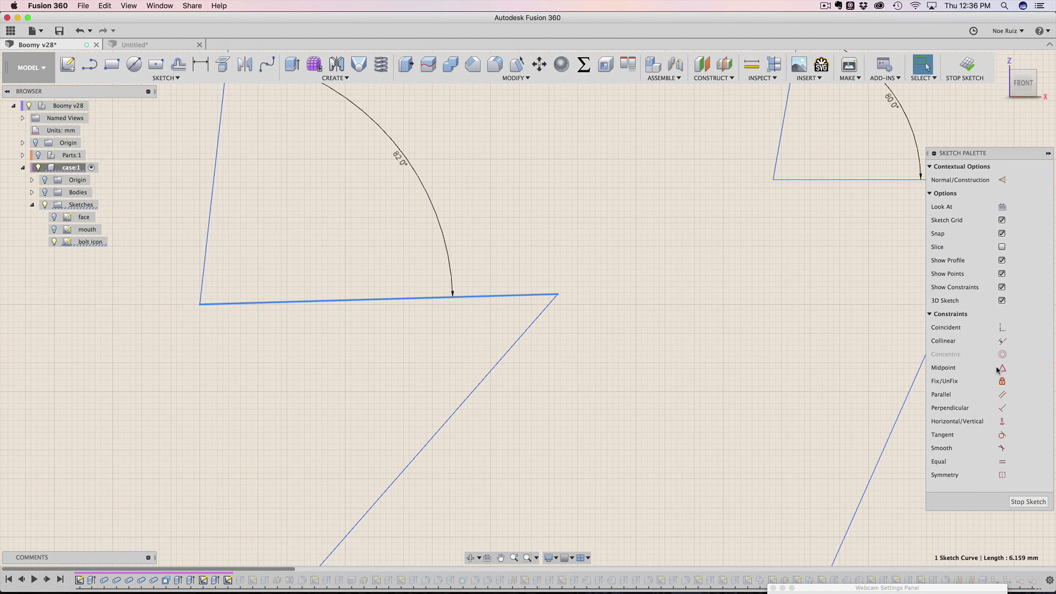
Constrain the selected upper left notch edge of the new bolt to horizontal
click(1002, 422)
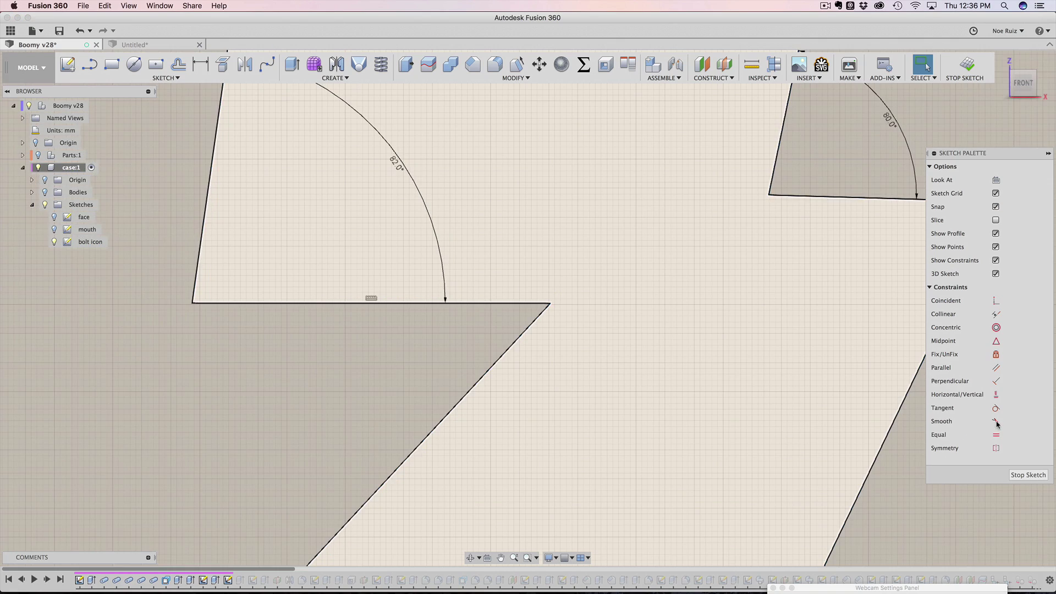
scroll(611, 373, down, 5)
scroll(556, 275, down, 2)
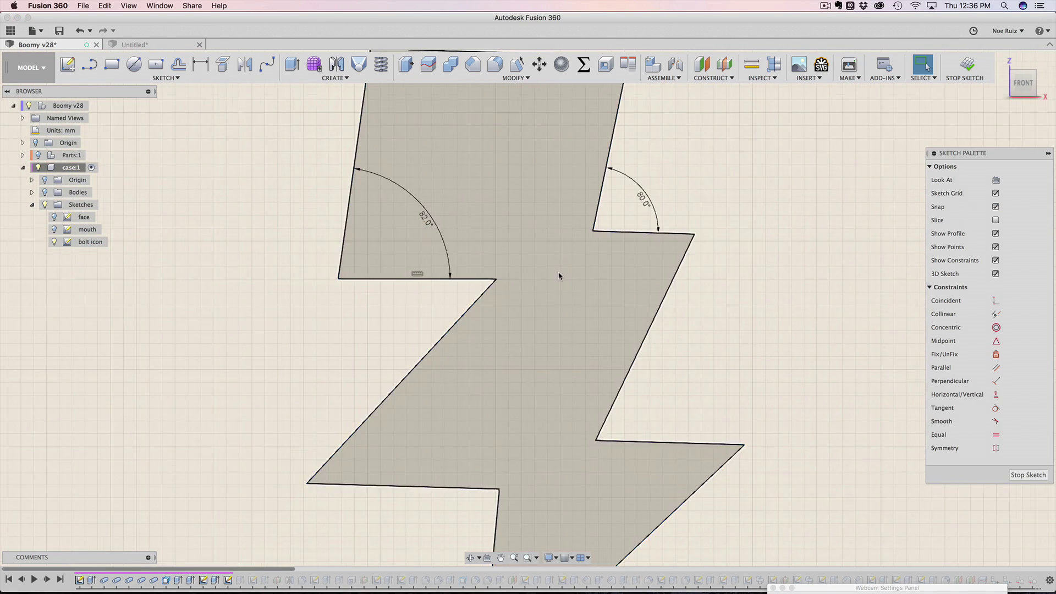
mouse_move(556, 273)
middle_down()
mouse_move(605, 286)
mouse_move(644, 251)
middle_up()
scroll(615, 276, up, 4)
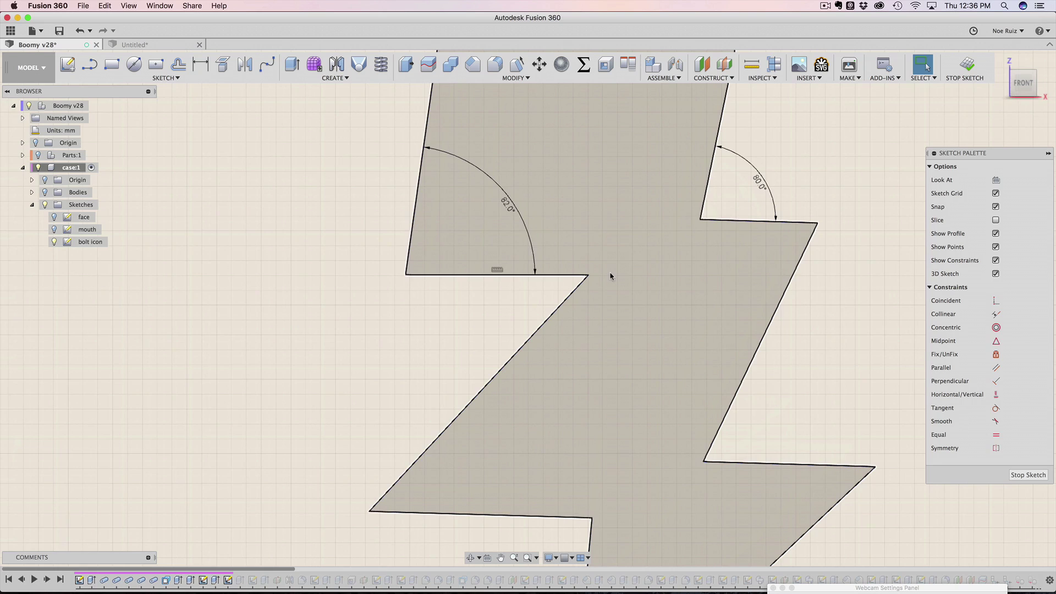
scroll(611, 276, down, 2)
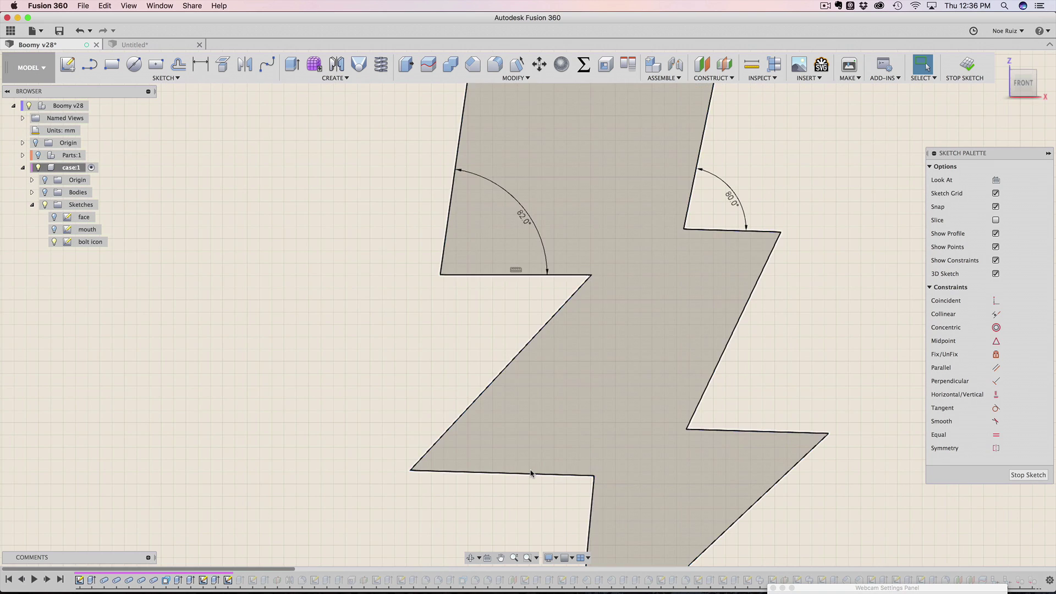
Apply an Equal constraint between the bolt's lower left notch edge and its upper left notch edge
click(532, 474)
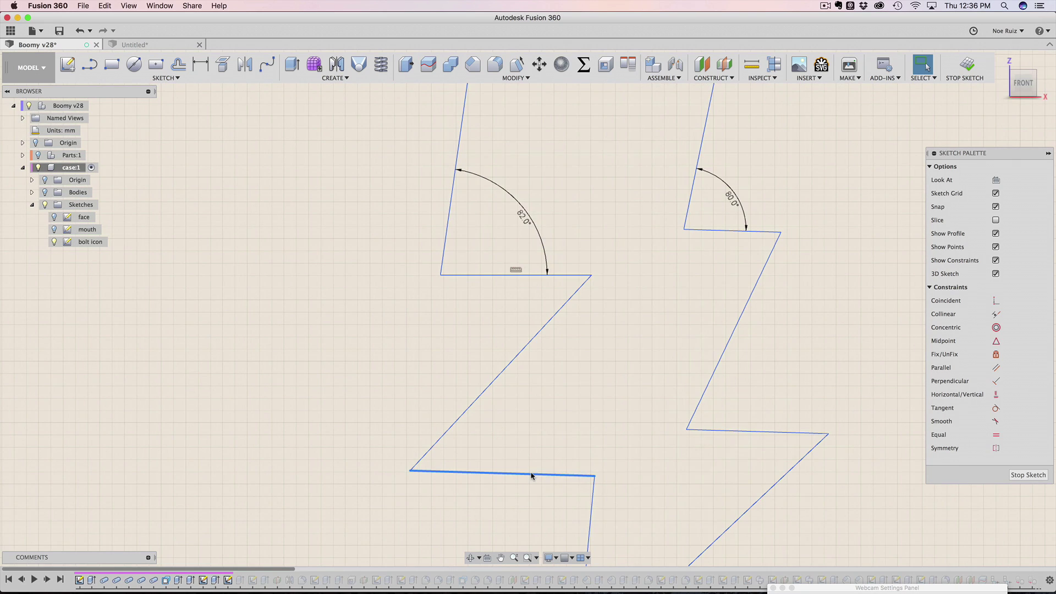
click(490, 278)
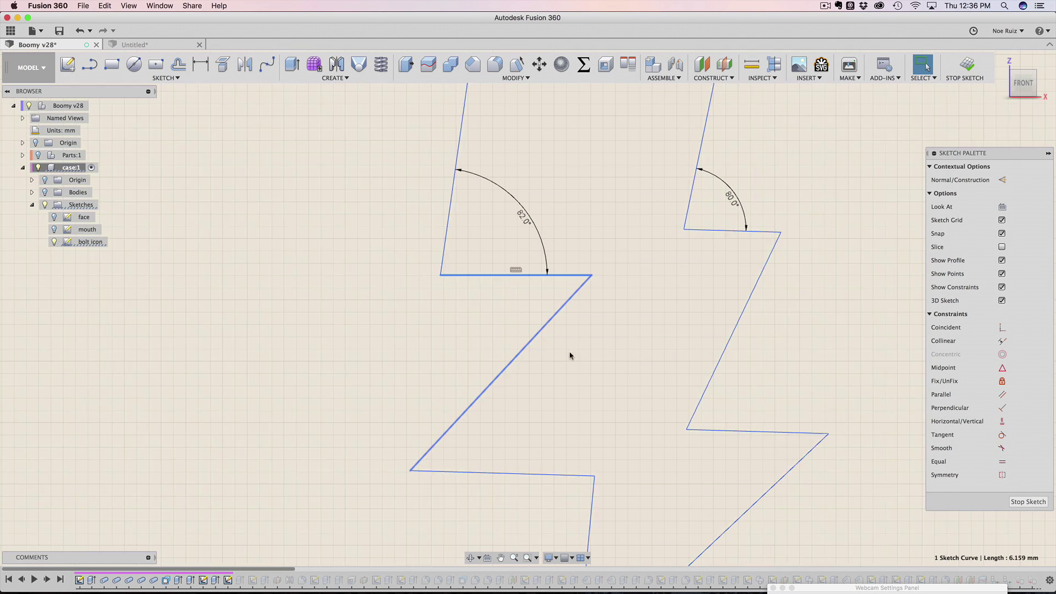
click(591, 359)
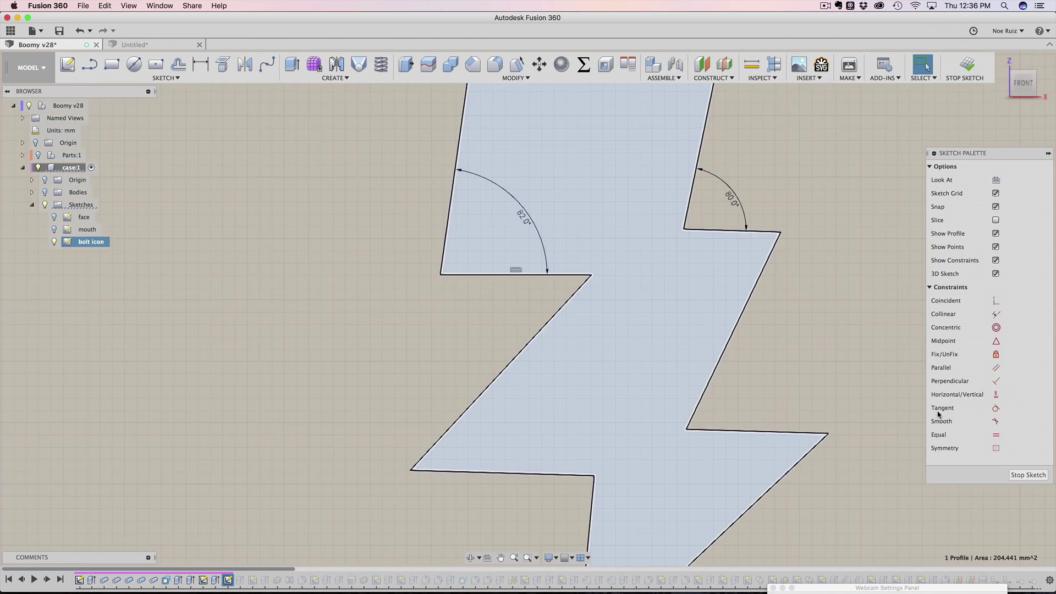
scroll(786, 389, down, 5)
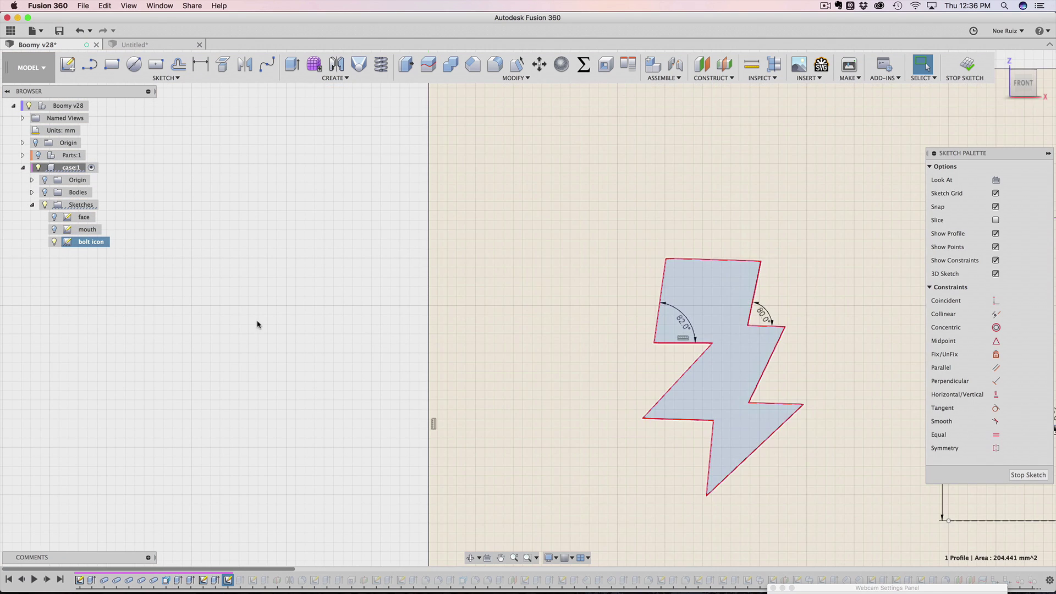
click(257, 322)
scroll(747, 410, up, 4)
scroll(659, 377, up, 2)
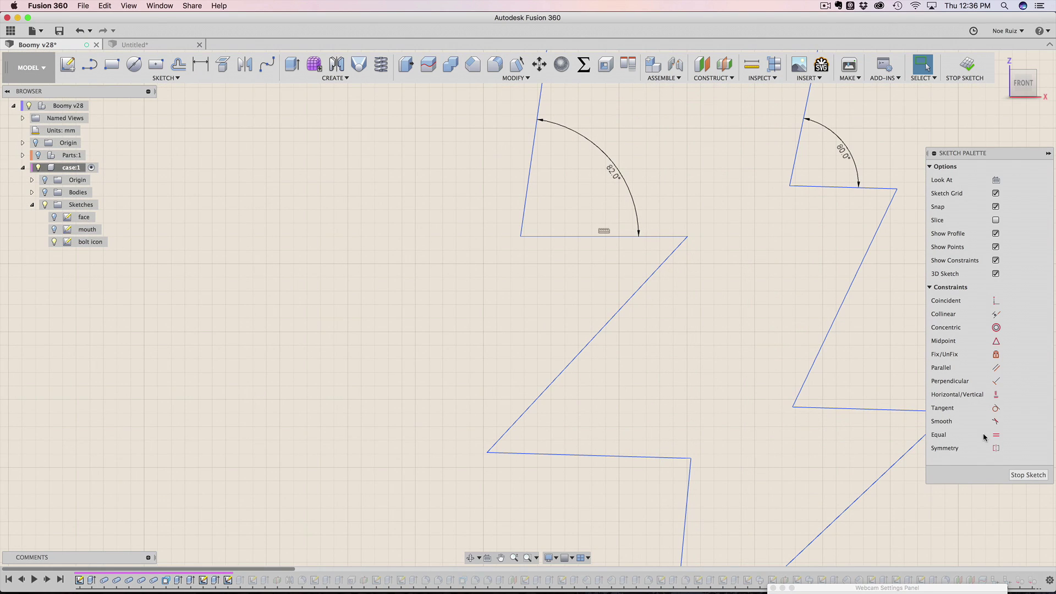
click(599, 457)
click(584, 238)
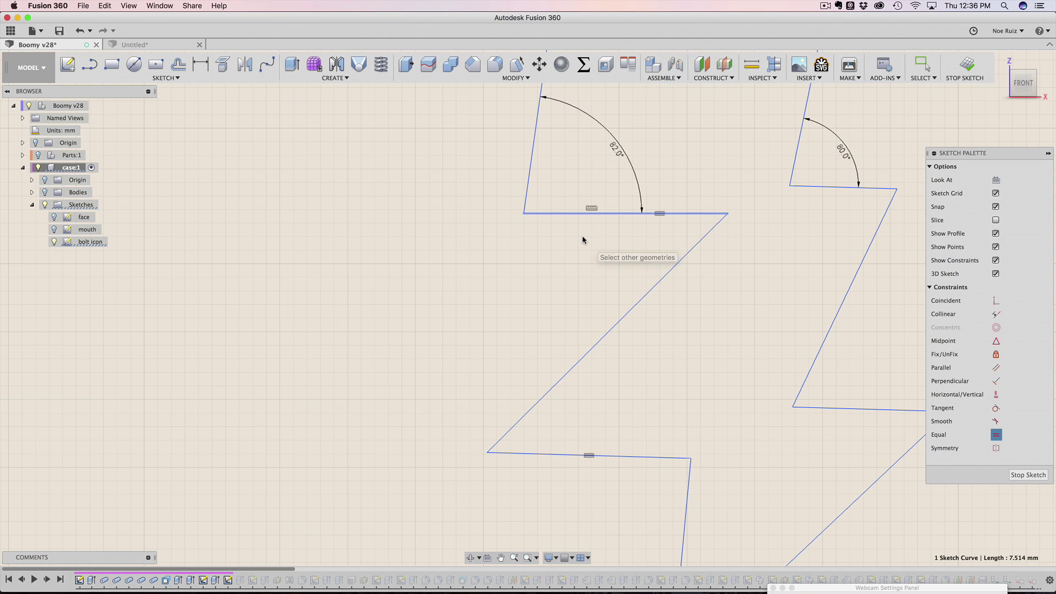
scroll(601, 317, down, 2)
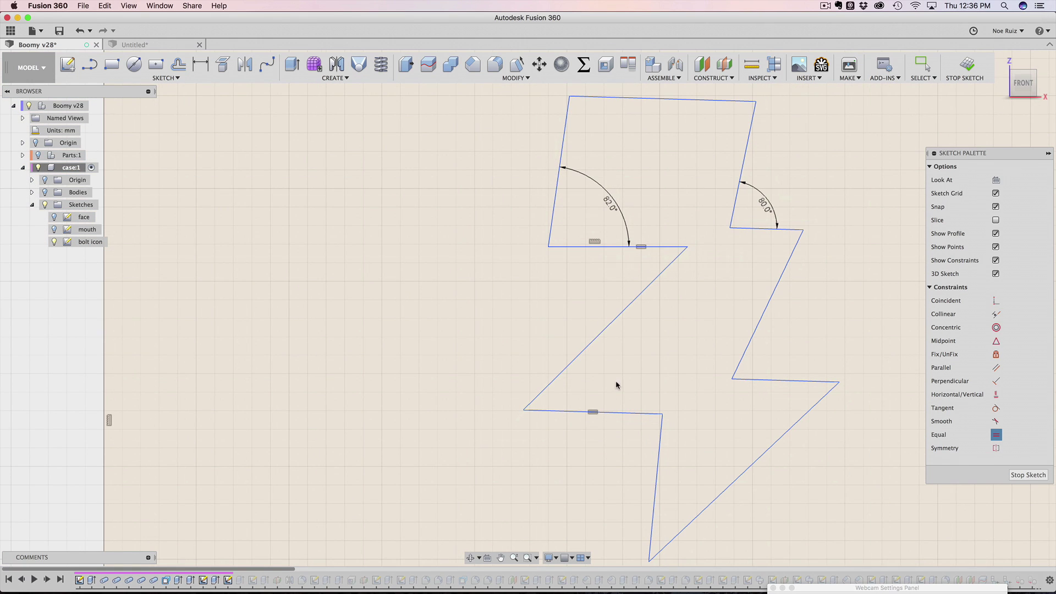
scroll(604, 275, up, 1)
key(Escape)
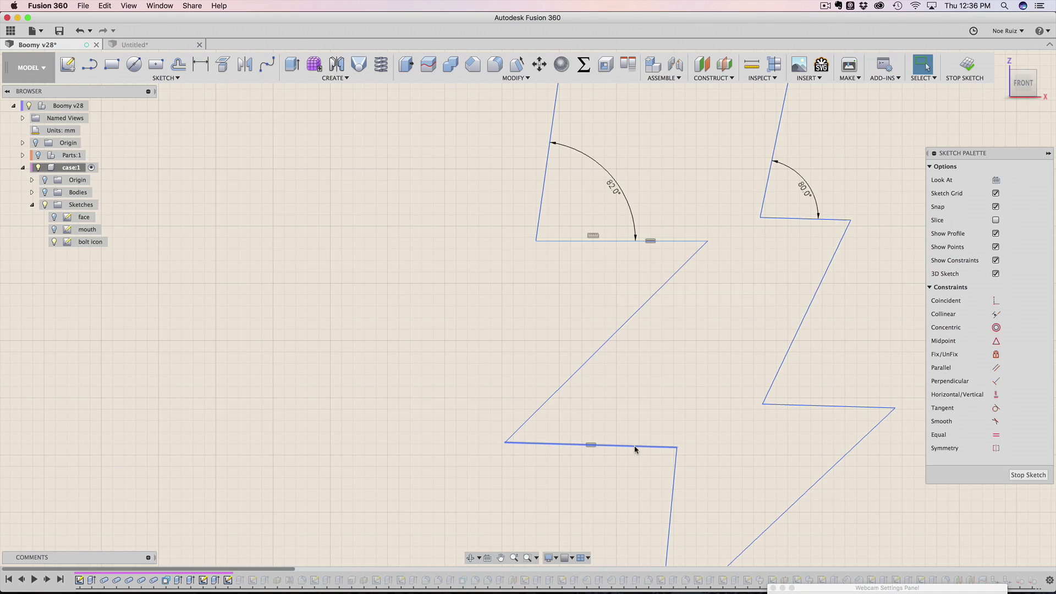
Move the bolt's lower left notch edge upward and constrain it to horizontal
mouse_move(636, 449)
mouse_down()
mouse_move(681, 378)
mouse_move(542, 399)
mouse_move(557, 529)
mouse_move(603, 406)
mouse_up()
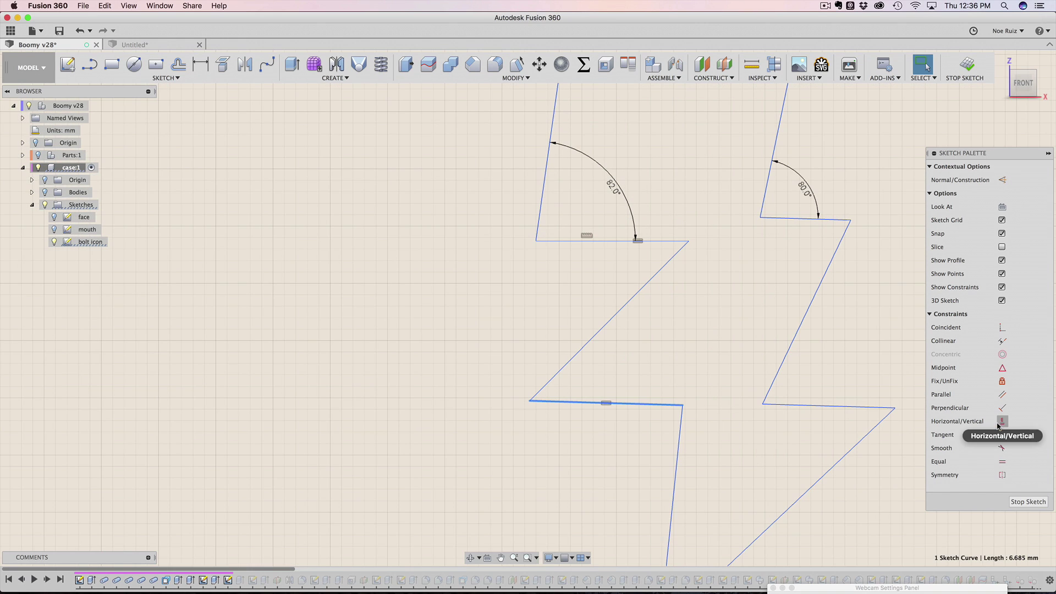
click(1000, 423)
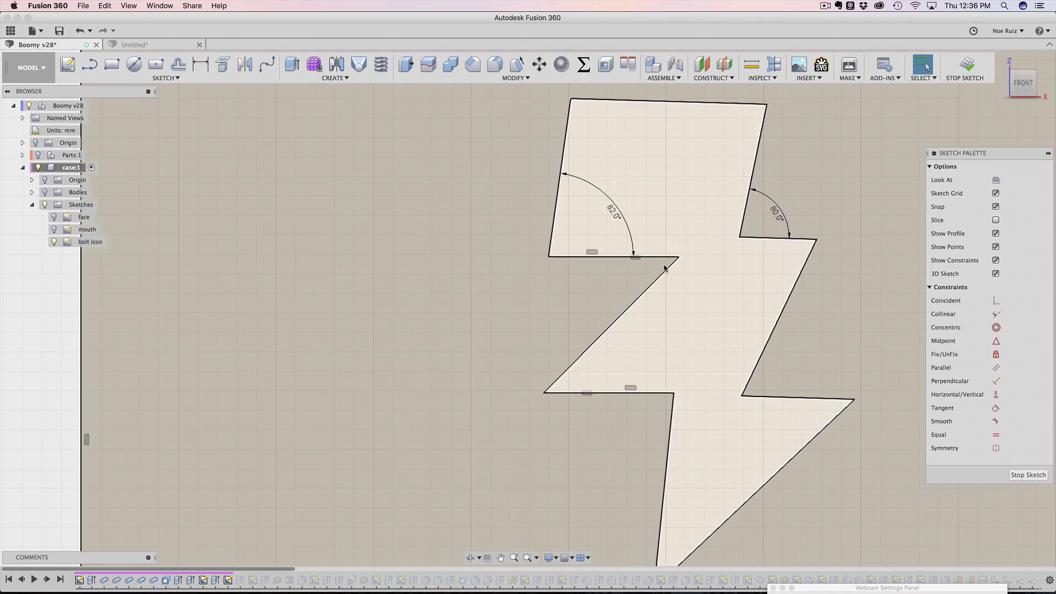
mouse_move(678, 257)
mouse_down()
mouse_move(585, 309)
mouse_move(670, 279)
mouse_move(674, 257)
mouse_up()
scroll(674, 257, down, 5)
mouse_move(676, 261)
middle_down()
mouse_move(448, 280)
mouse_move(446, 296)
middle_up()
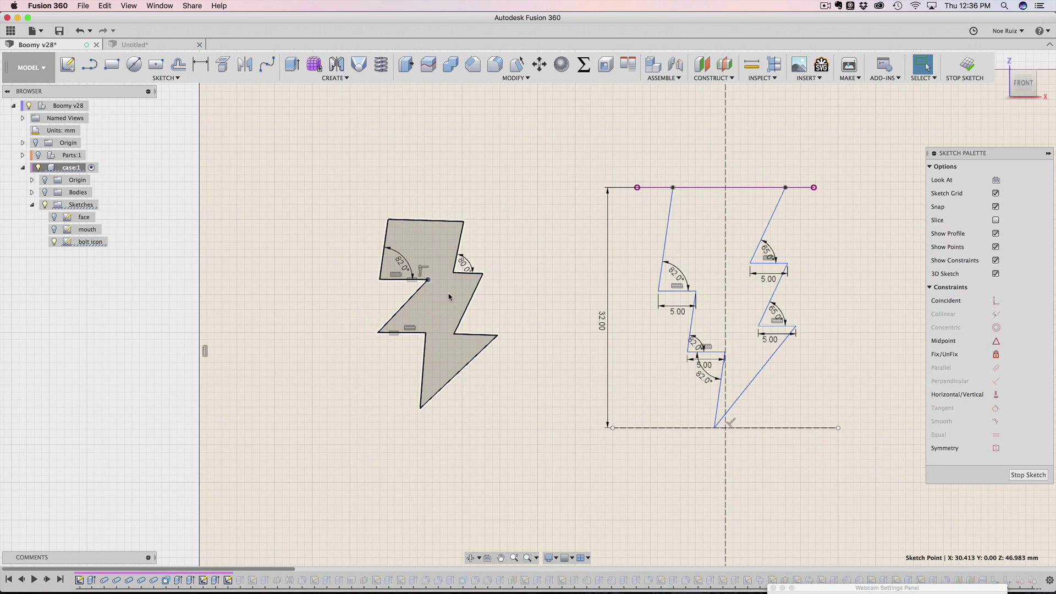
Select the new bolt's slanted top edge, and finish editing the bolt icon sketch
scroll(431, 263, up, 3)
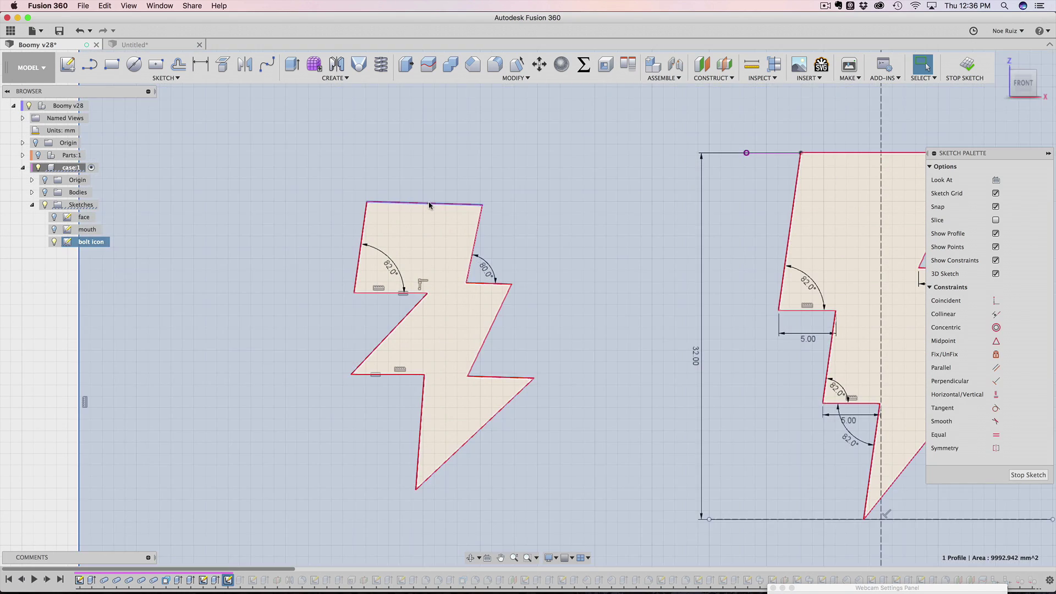
click(428, 202)
scroll(499, 254, down, 3)
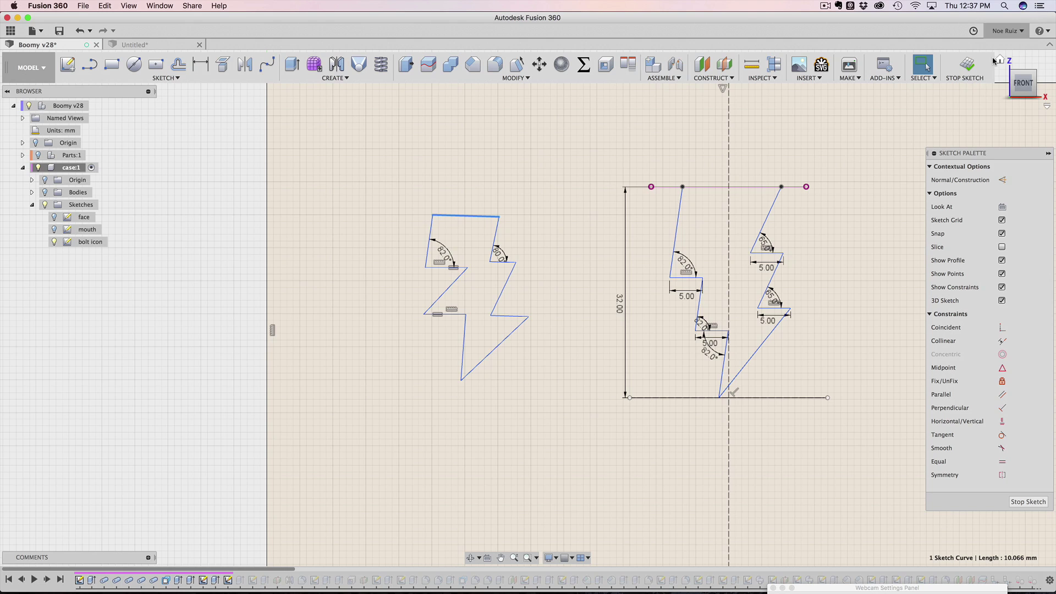
click(967, 67)
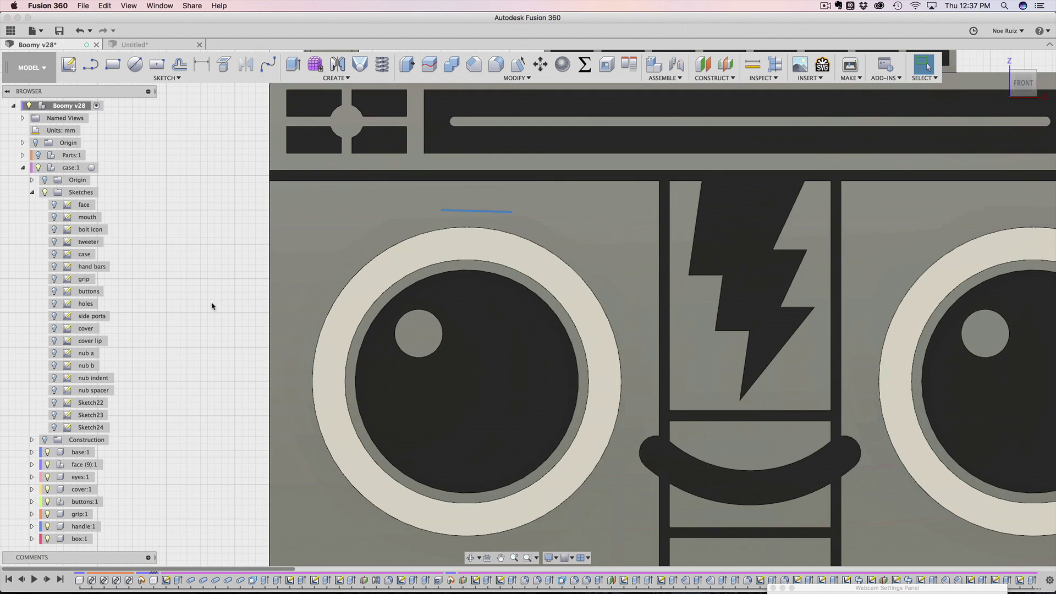
Open the case's tweeter sketch for editing and inspect its rectangle, circle and cross bars
scroll(349, 264, up, 5)
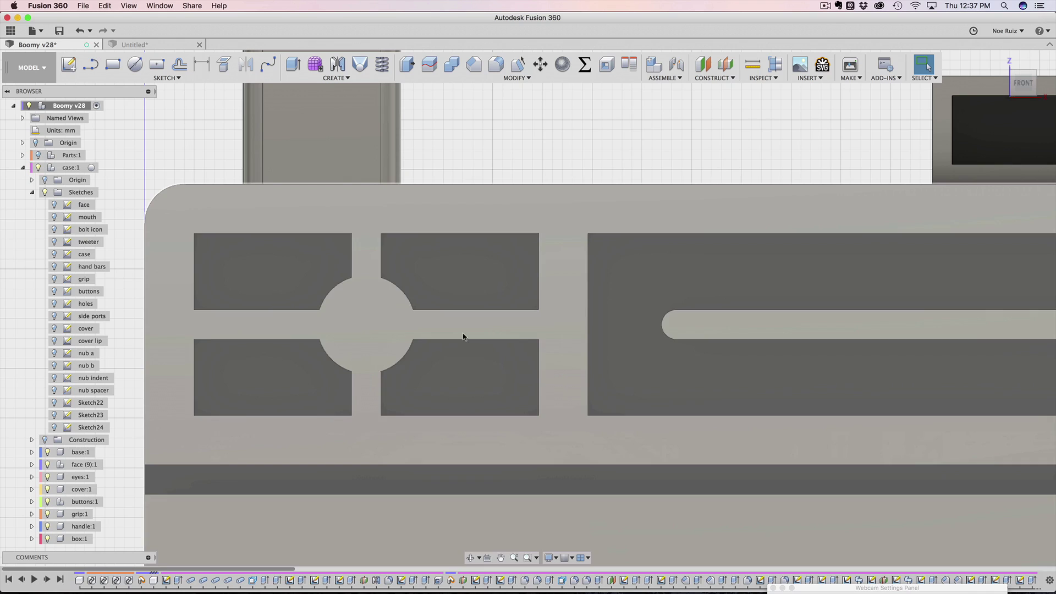
scroll(385, 281, down, 5)
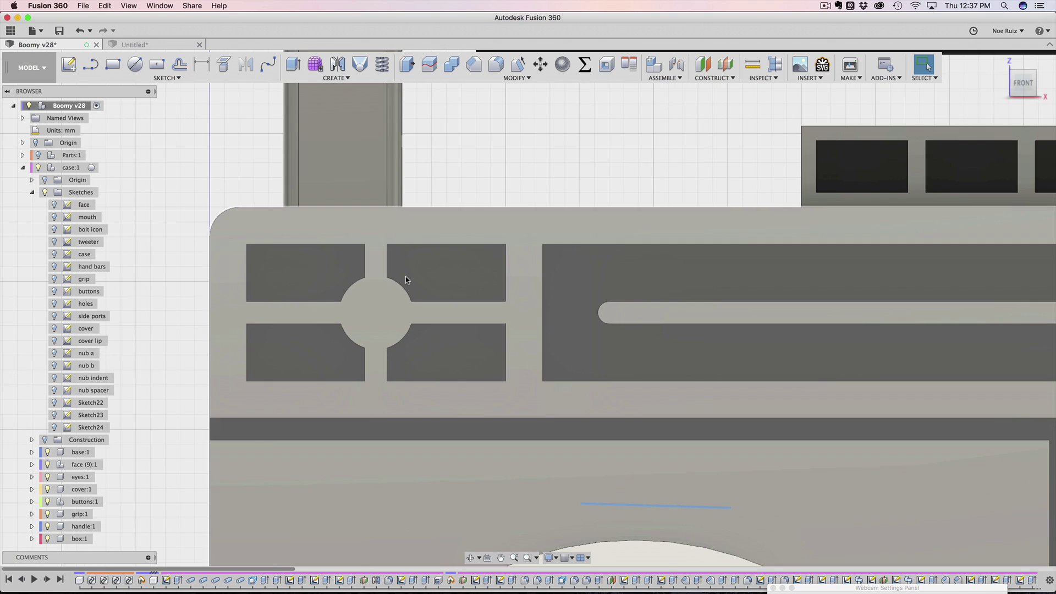
middle_drag(199, 291, 307, 304)
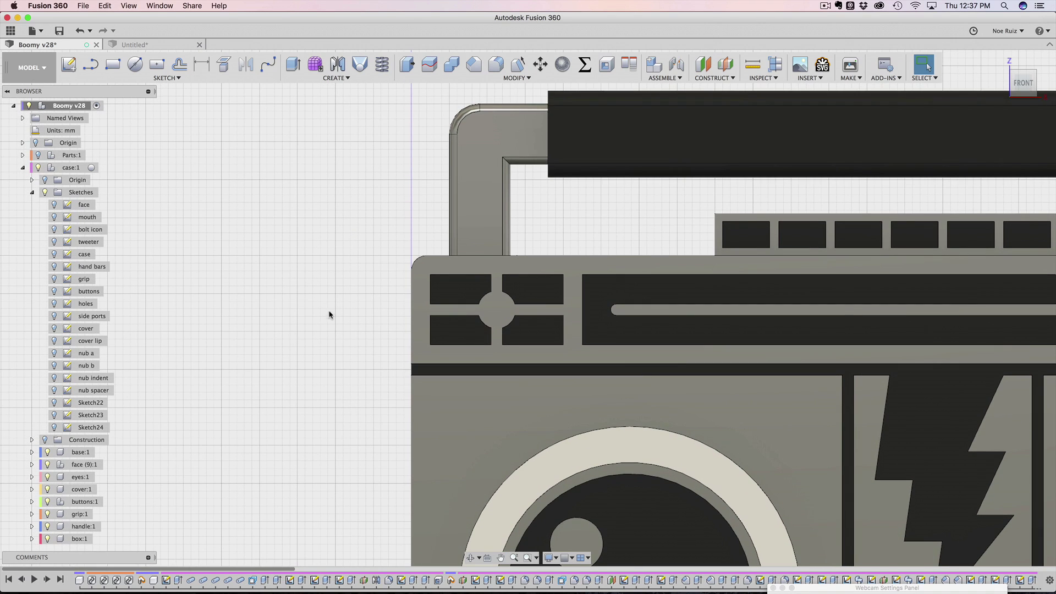
click(68, 242)
double_click(66, 244)
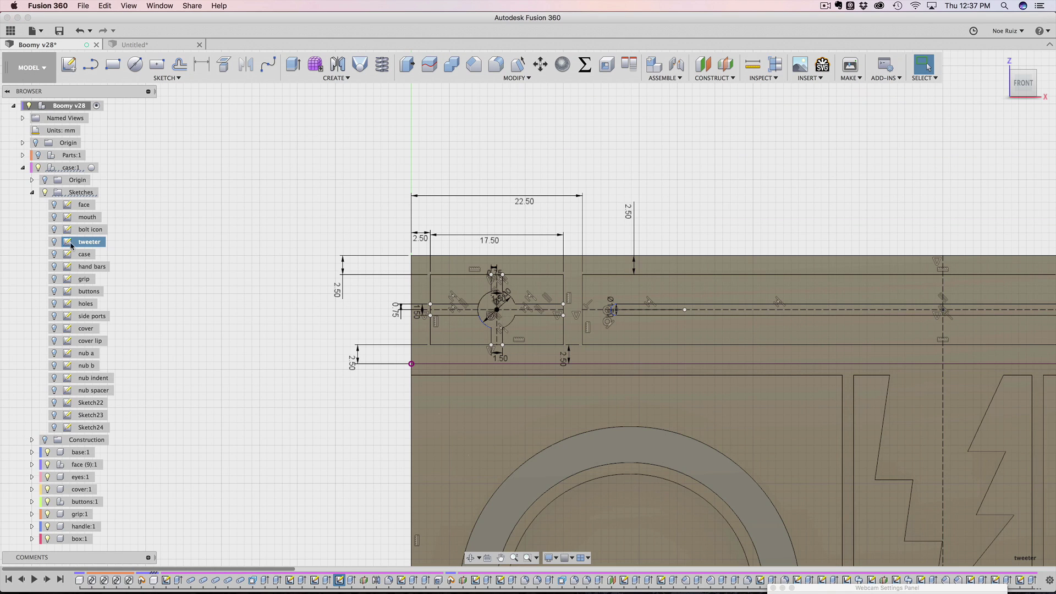
middle_drag(353, 303, 498, 310)
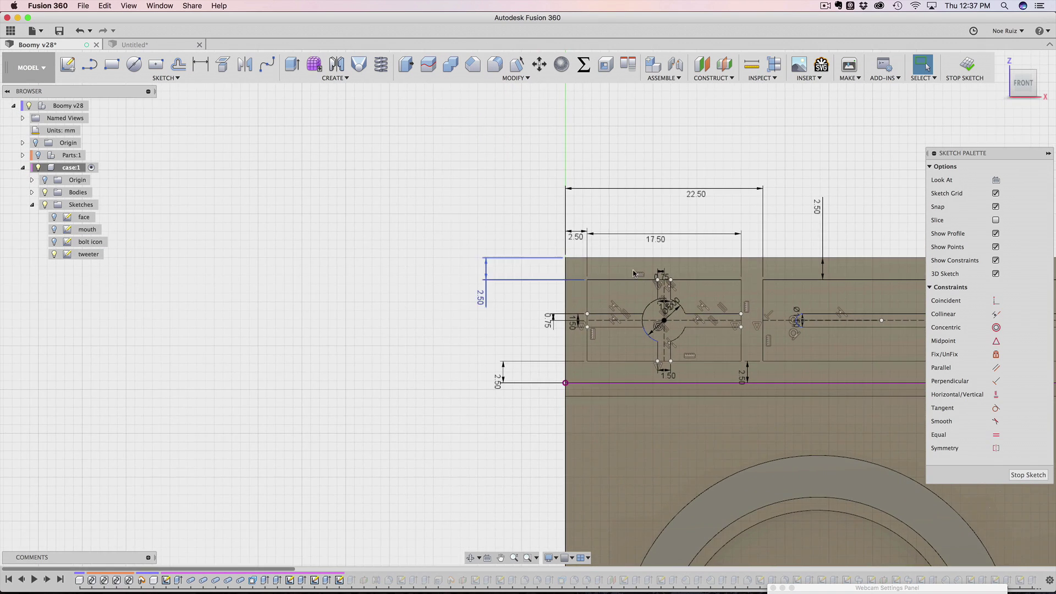
scroll(654, 271, up, 5)
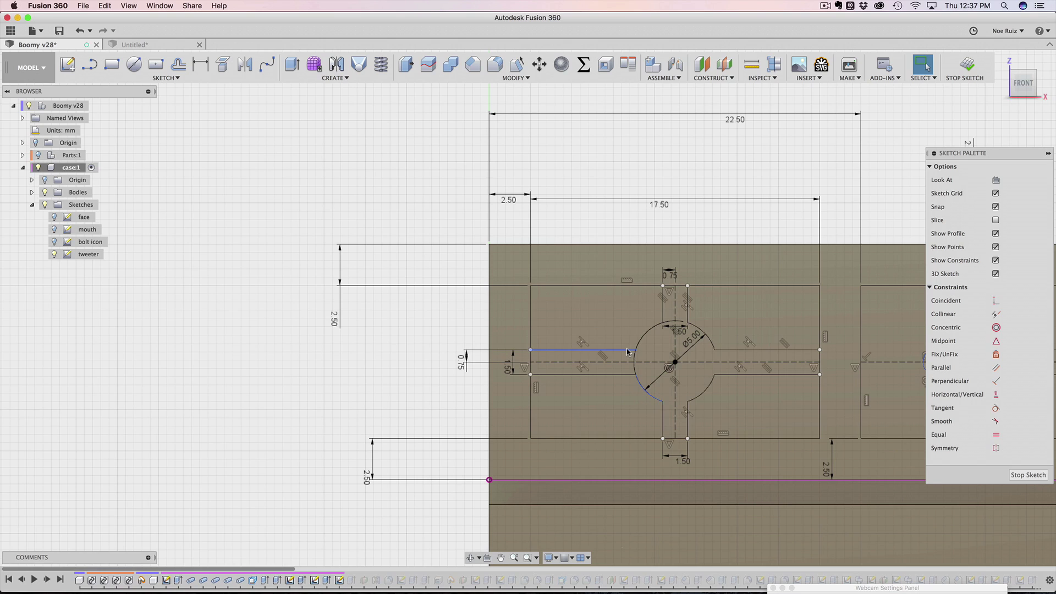
Draw a circle in the empty area left of the case outline and enclose it in a rectangle about 15 mm wide
key(c)
scroll(545, 355, left, 8)
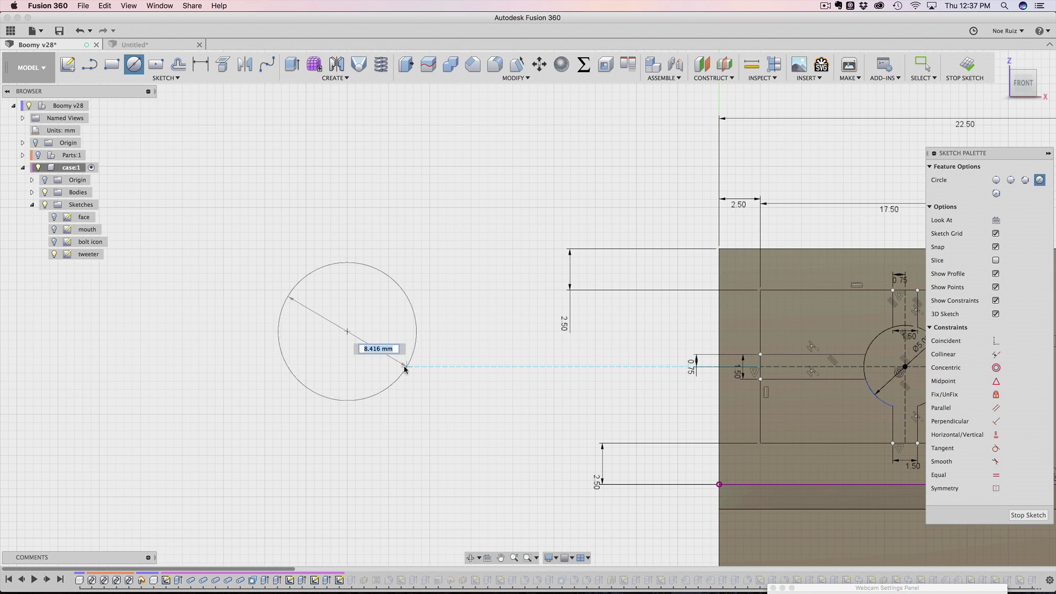
click(397, 332)
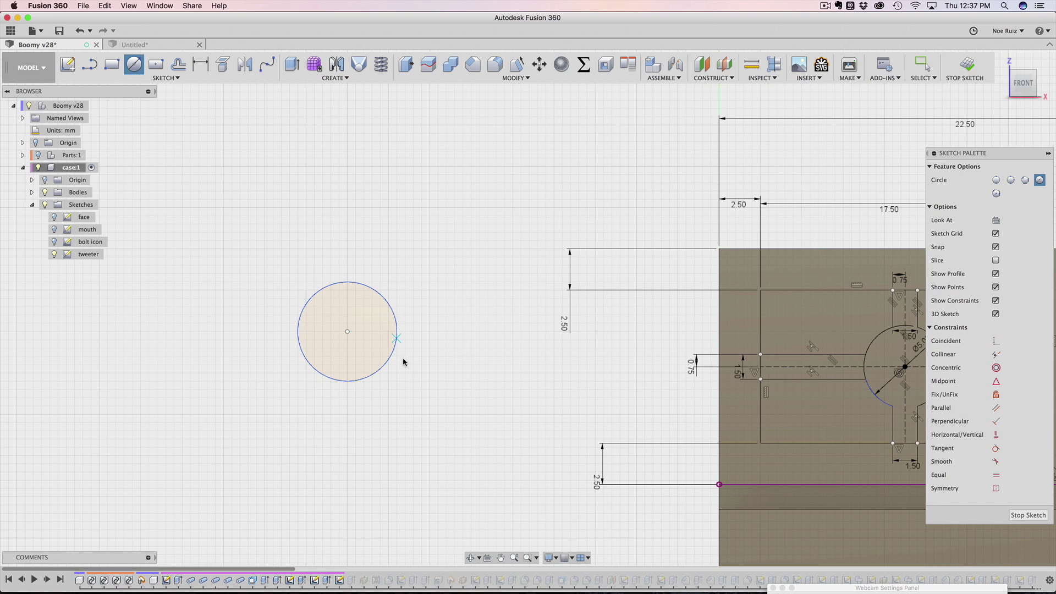
key(r)
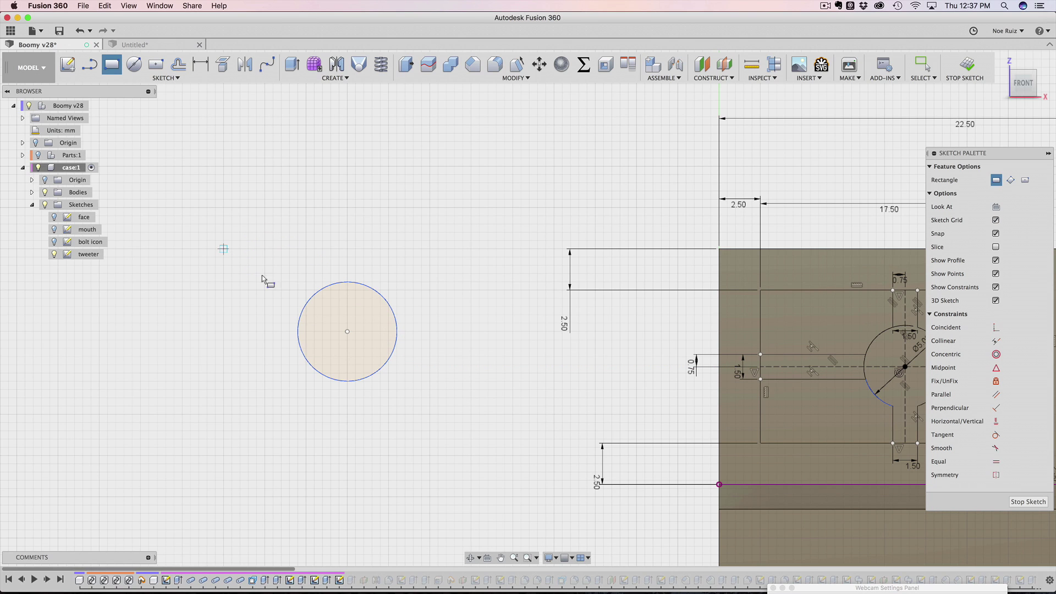
click(224, 249)
click(470, 406)
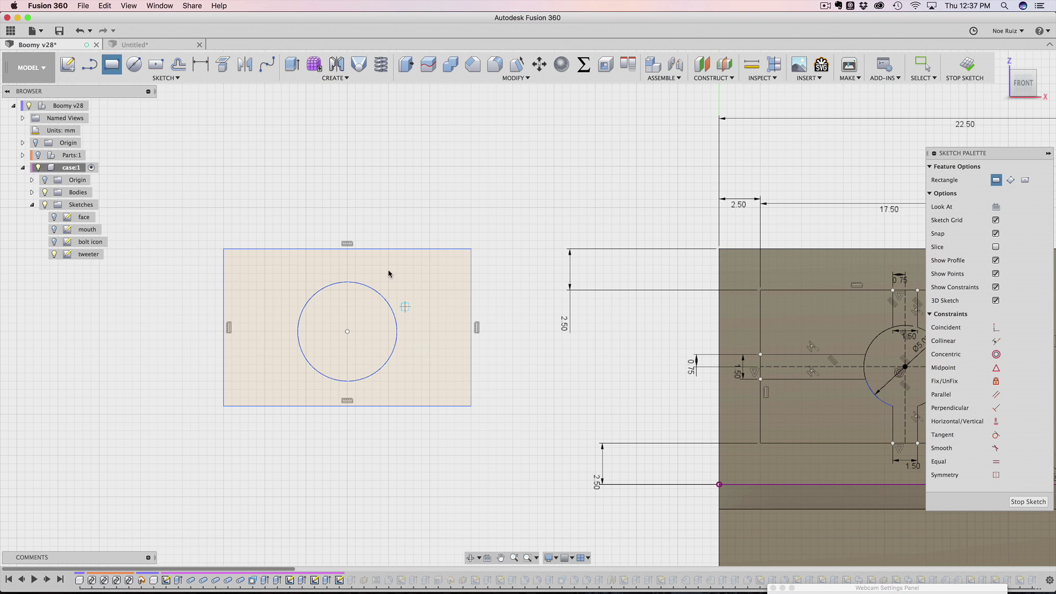
Draw two narrow rectangles crossing over the circle, one spanning the enclosing rectangle's full width of about 15 mm and one its full height
middle_drag(388, 273, 508, 292)
scroll(498, 289, up, 3)
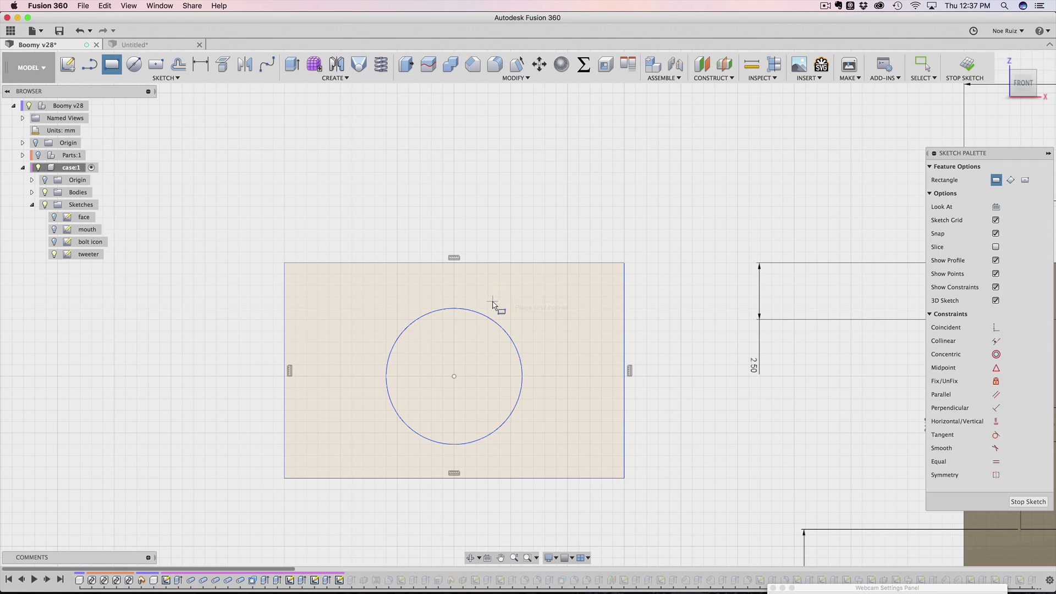
scroll(493, 305, down, 2)
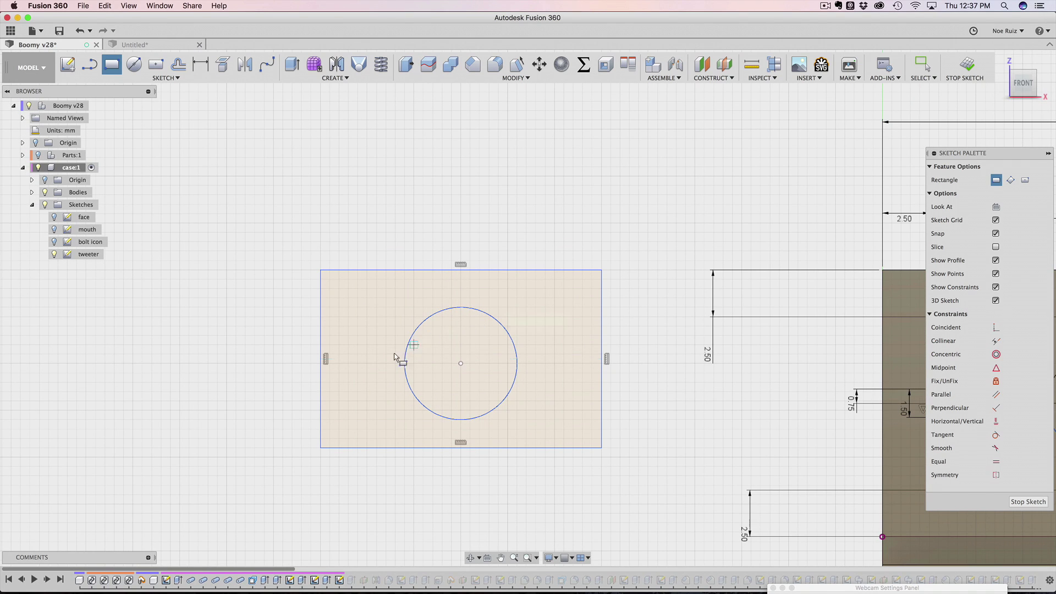
click(321, 345)
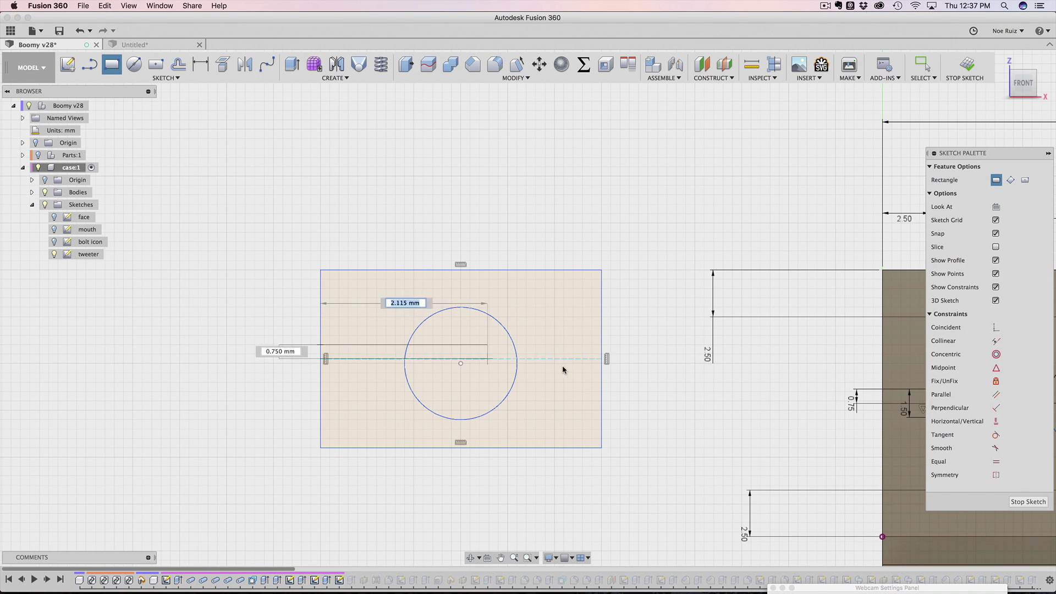
click(603, 382)
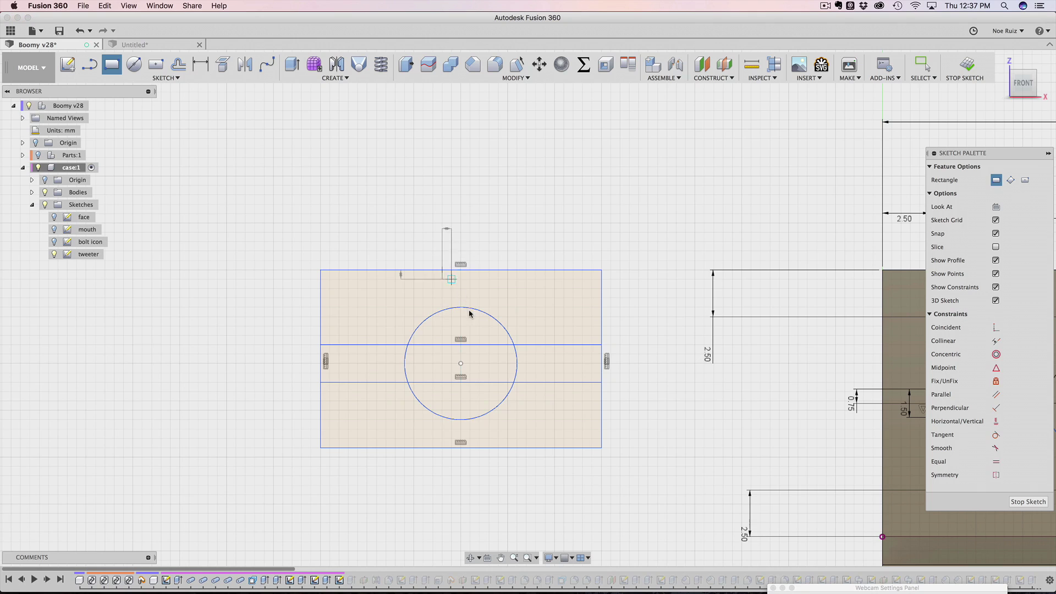
click(480, 449)
key(Escape)
Examine the profiles formed by the overlapping shapes and select the horizontal bar's left segment outside the circle
scroll(476, 343, up, 5)
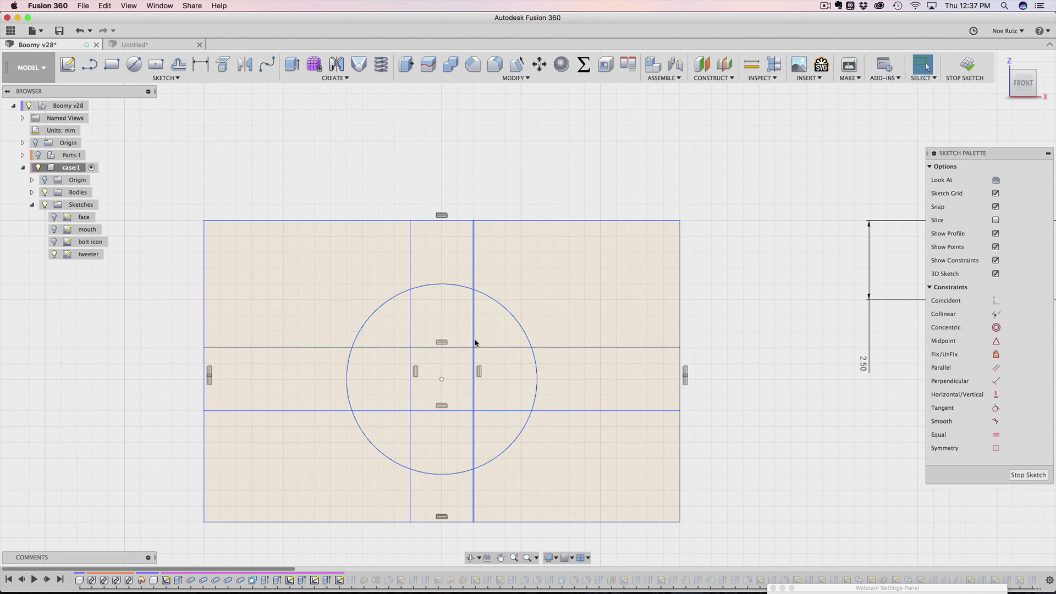
scroll(475, 342, down, 4)
scroll(529, 310, down, 2)
mouse_move(707, 303)
middle_down()
mouse_move(641, 271)
mouse_move(686, 303)
middle_up()
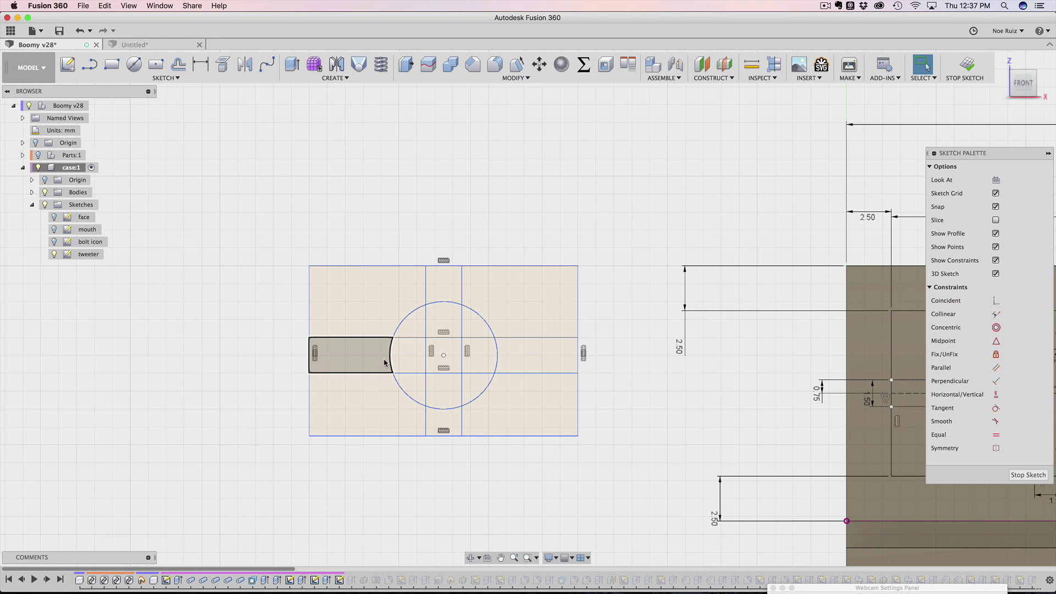
scroll(423, 343, up, 3)
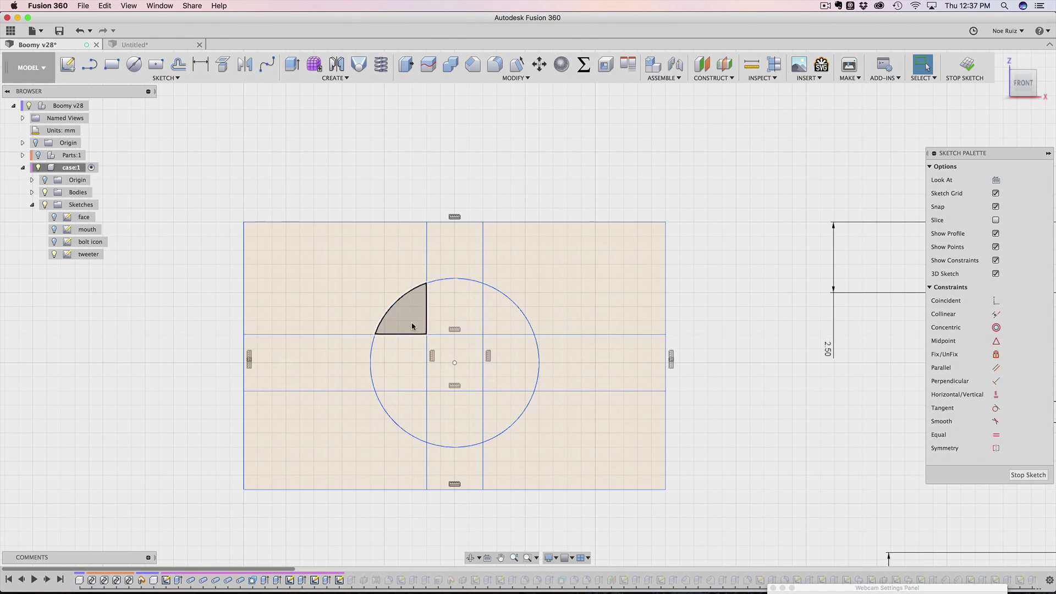
click(332, 363)
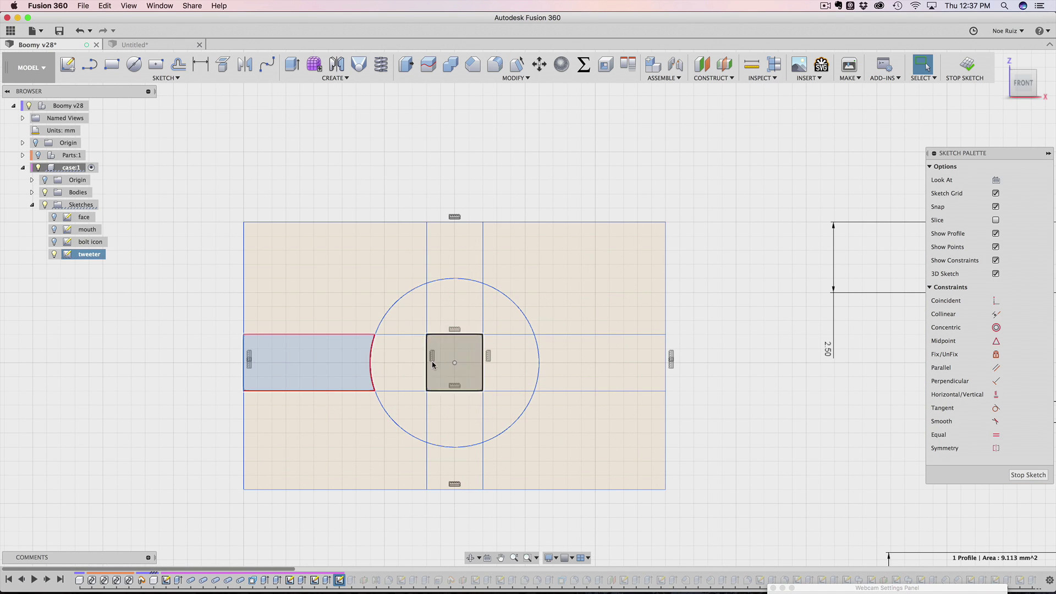
Select the circle and bar segments that together make up the cross shape one by one, and clear the selection
shift+click(410, 358)
shift+click(449, 311)
shift+click(412, 313)
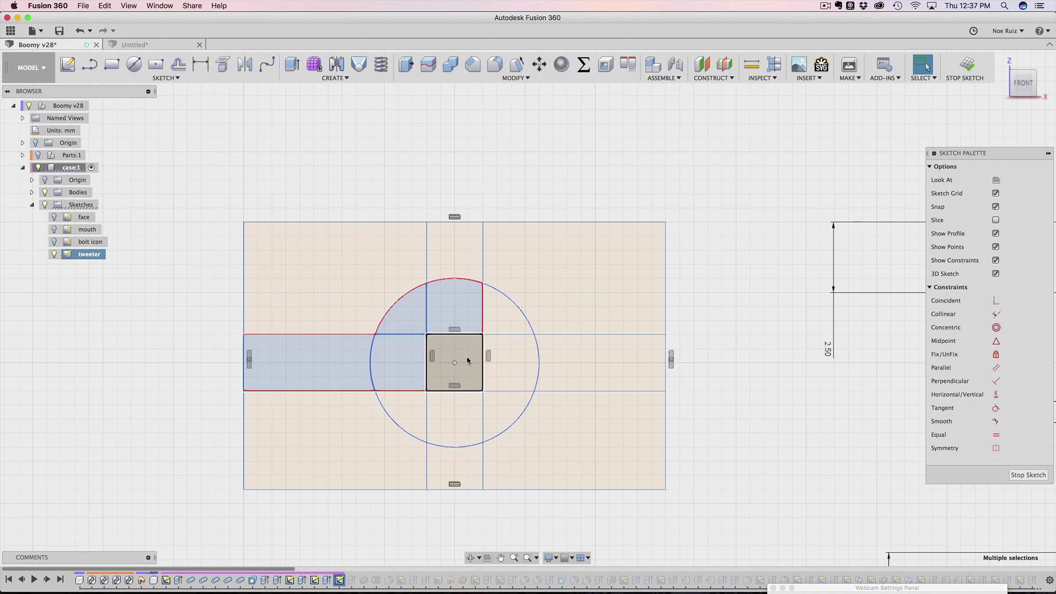
shift+click(468, 358)
shift+click(467, 424)
shift+click(503, 359)
shift+click(446, 264)
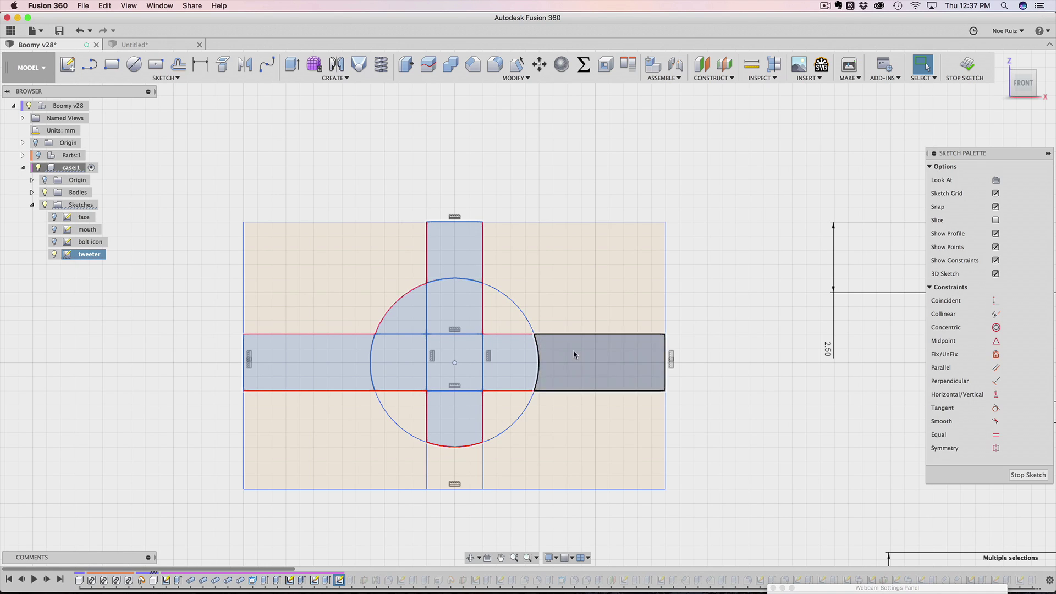
shift+click(573, 356)
shift+click(436, 465)
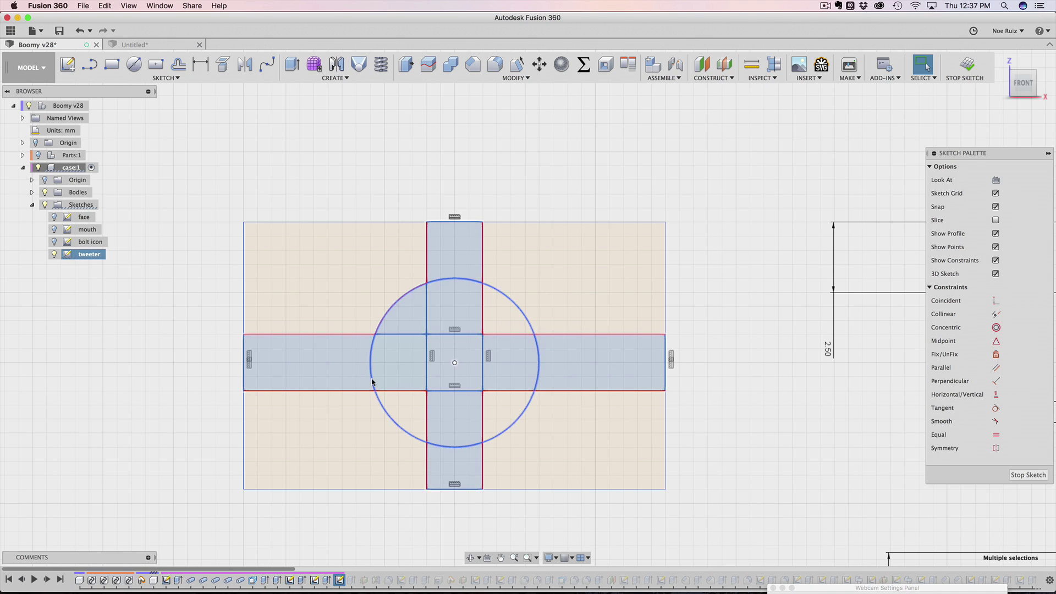
click(415, 176)
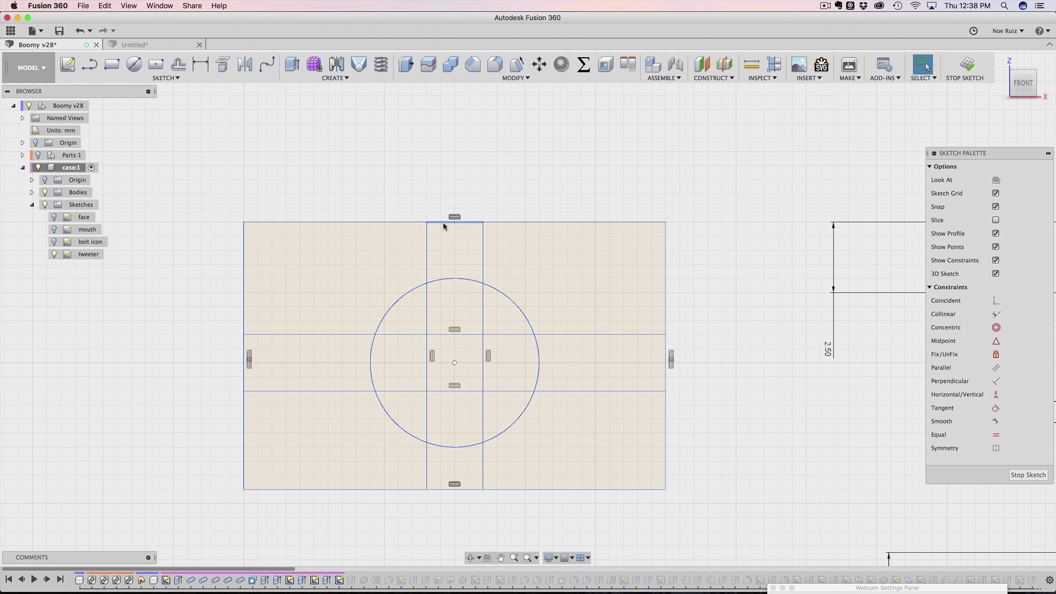
click(436, 370)
click(210, 340)
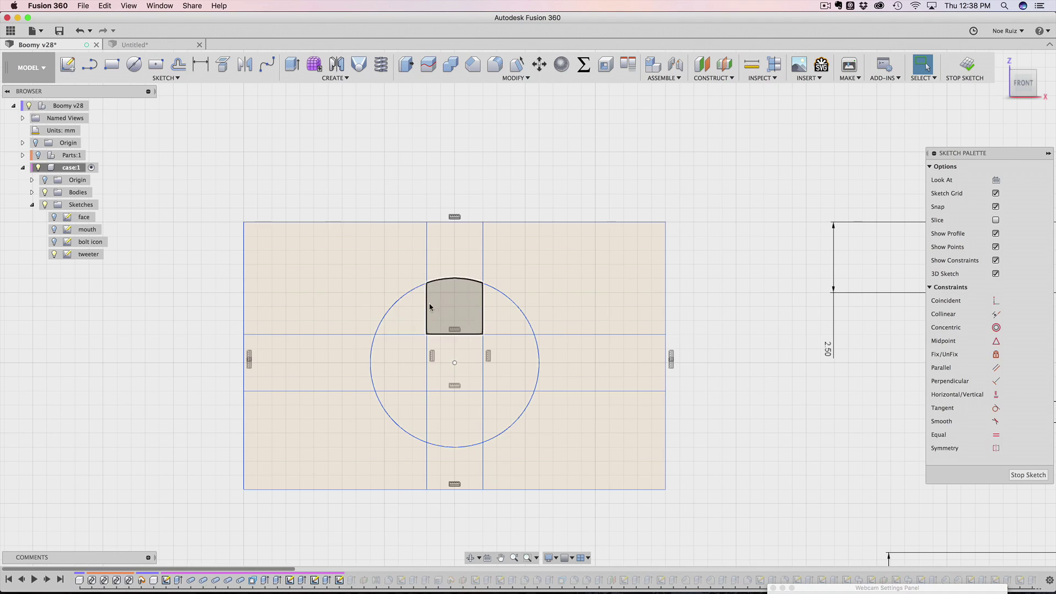
Trim the upper-left bar edges inside the circle and the circle arcs crossing the cross's upper and left arms
click(194, 78)
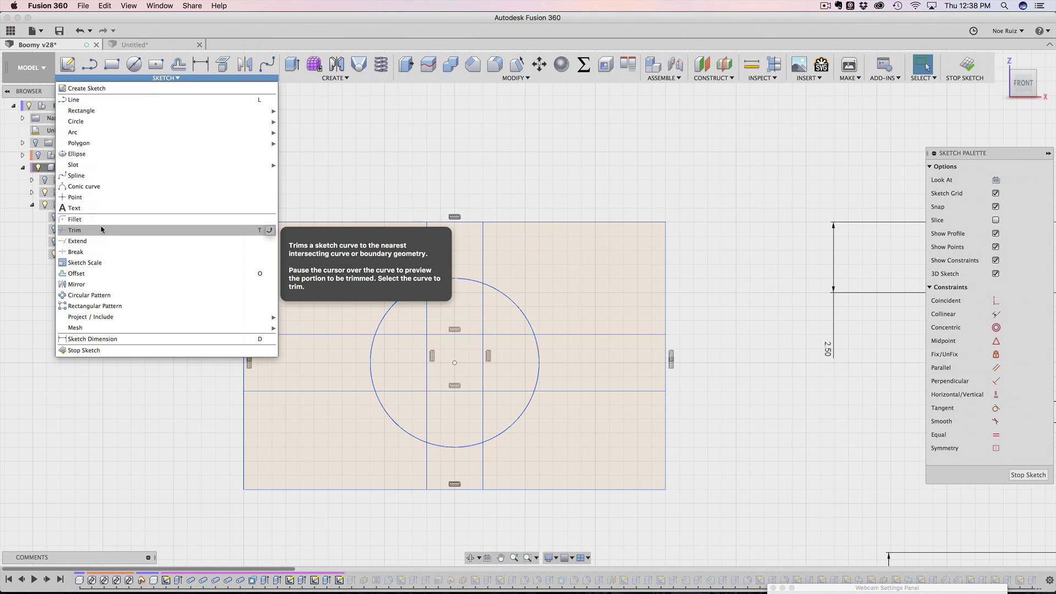
click(259, 231)
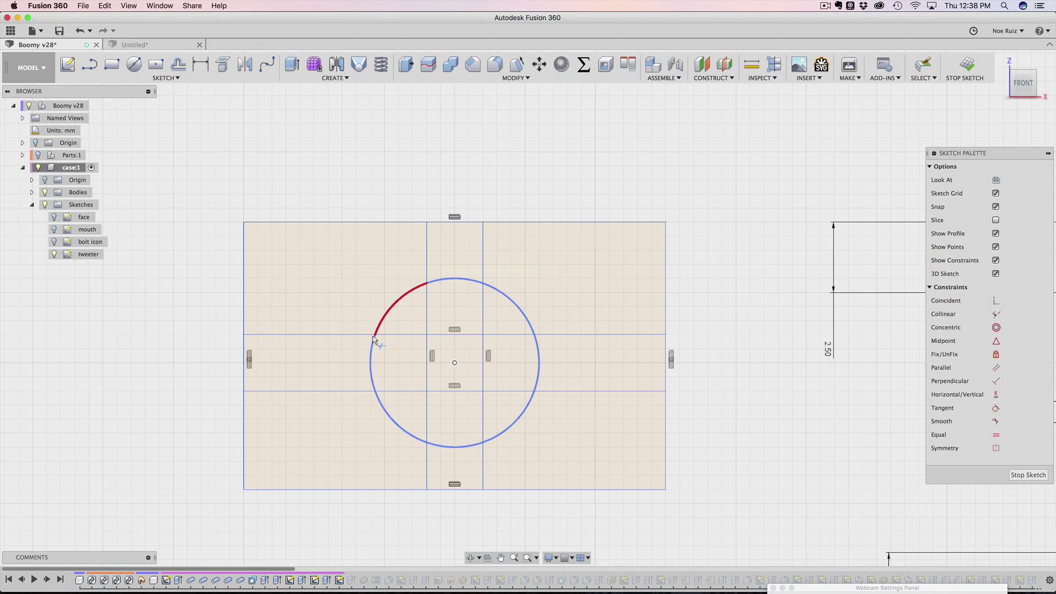
scroll(370, 376, up, 2)
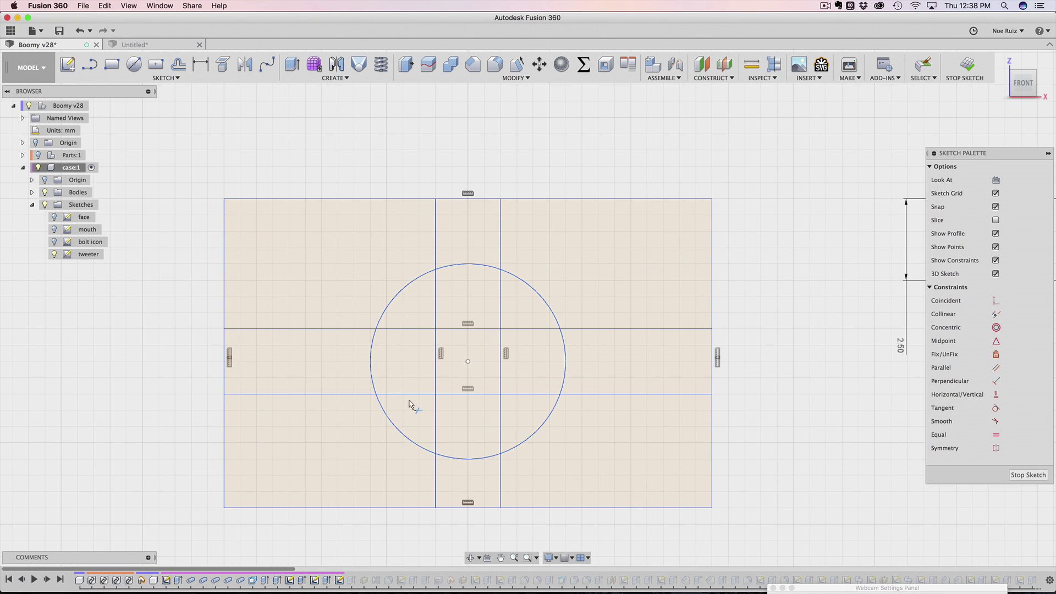
scroll(407, 306, up, 3)
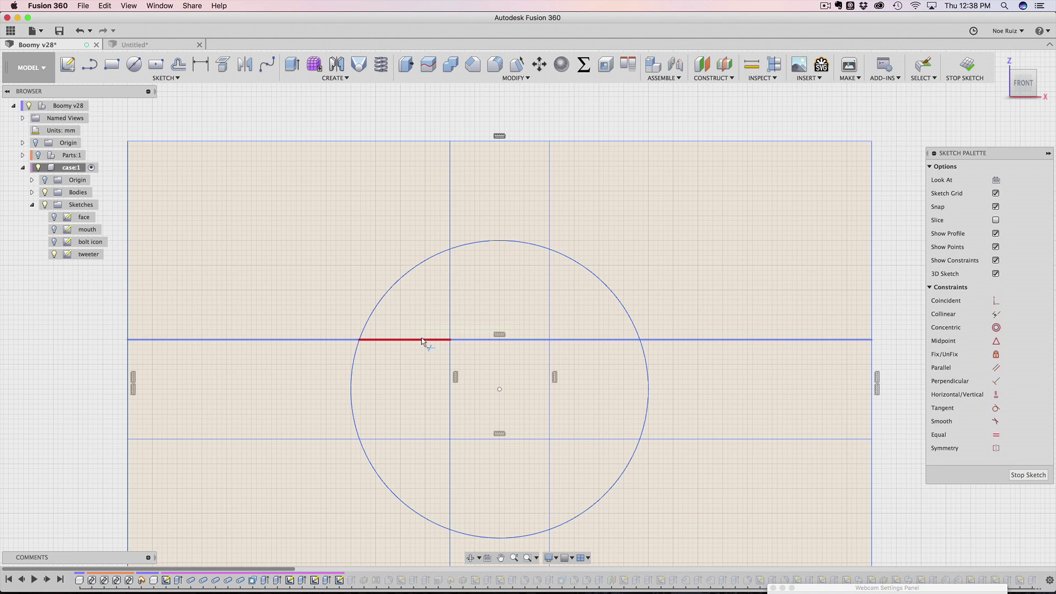
click(425, 339)
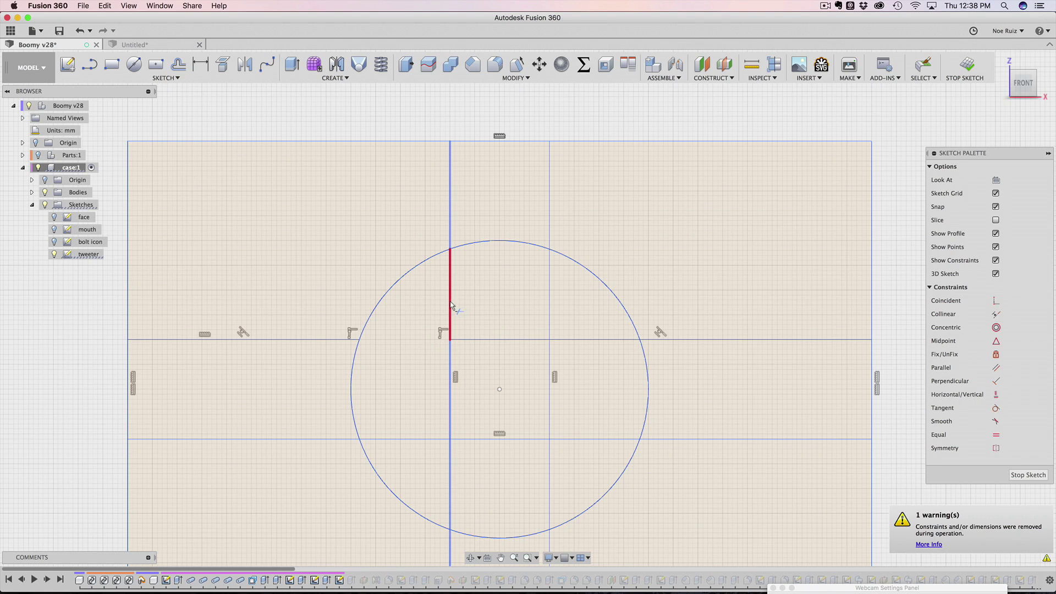
click(474, 345)
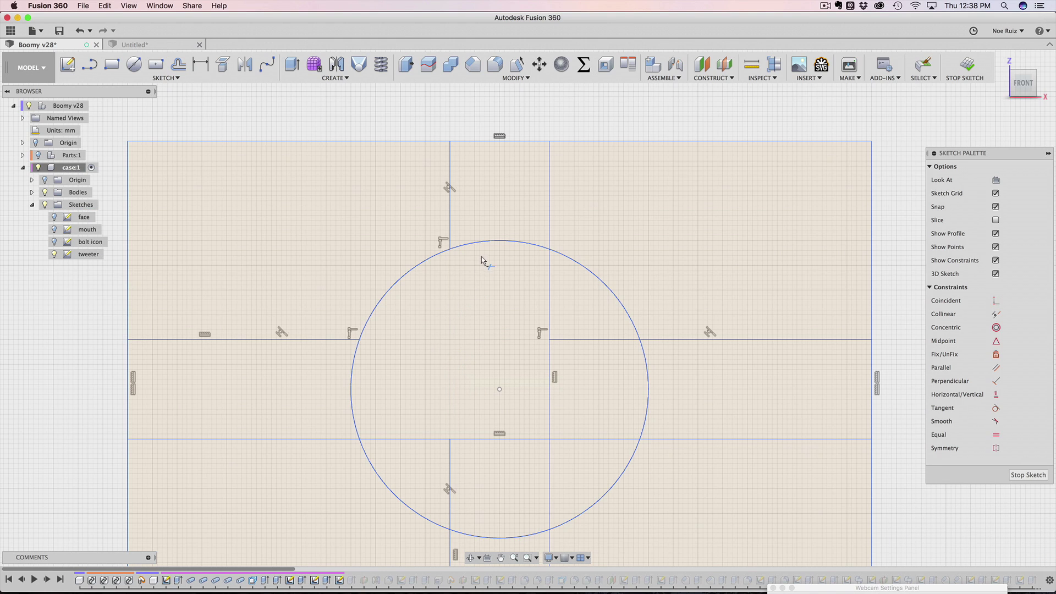
click(496, 242)
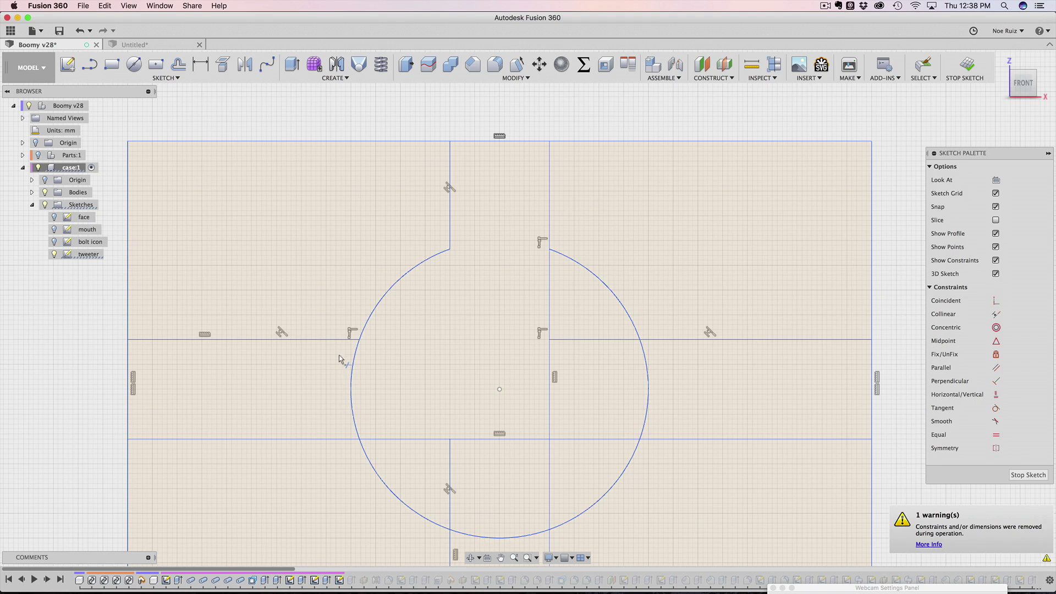
click(352, 388)
Trim the remaining bar edges inside the circle and the arcs crossing the cross's lower and right arms
click(418, 440)
click(460, 457)
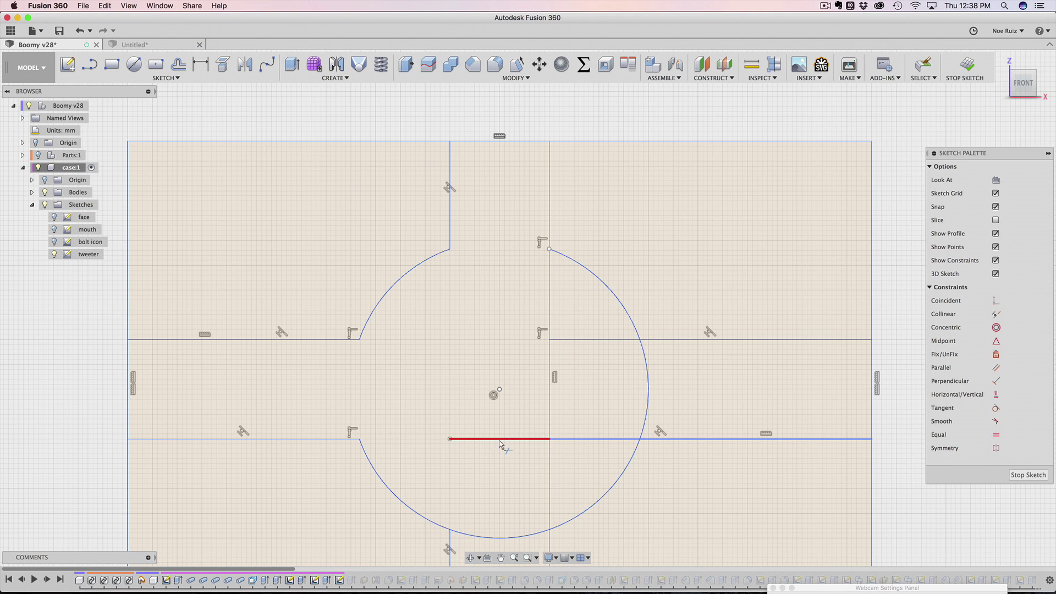
click(551, 478)
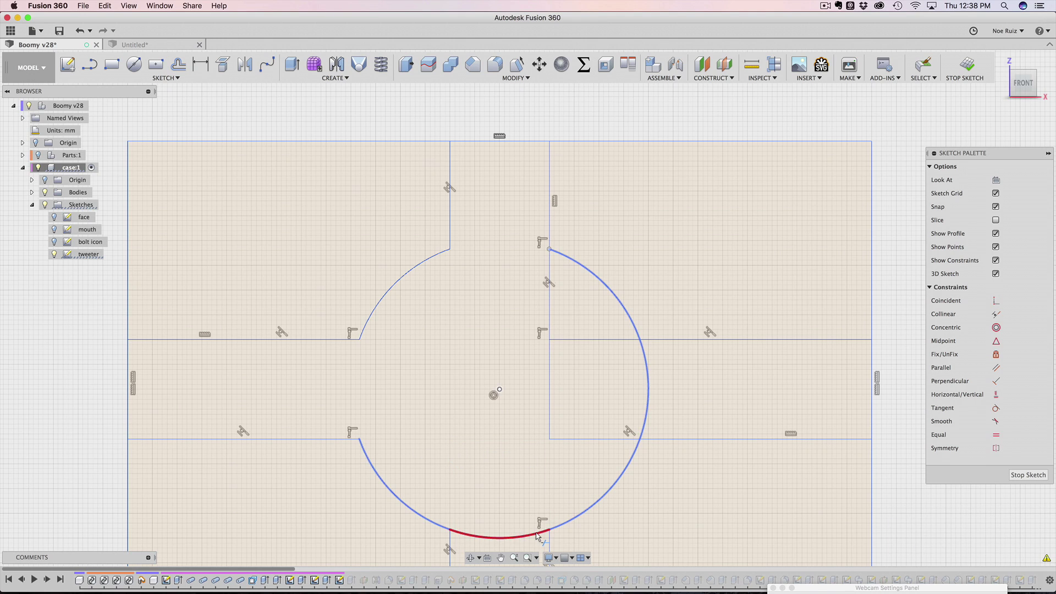
click(537, 537)
click(645, 430)
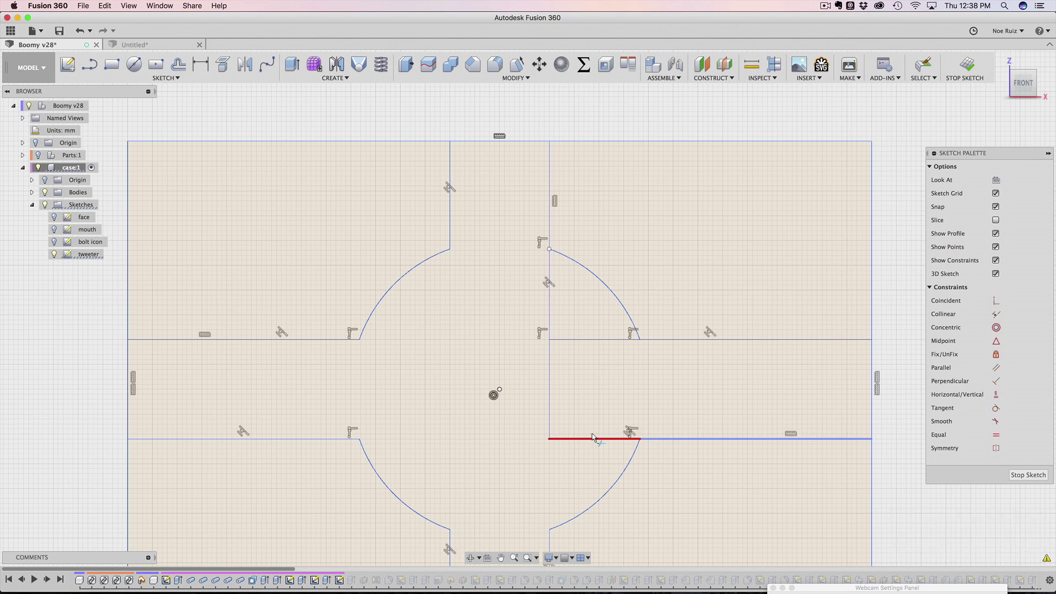
click(593, 438)
click(549, 388)
click(570, 340)
click(550, 314)
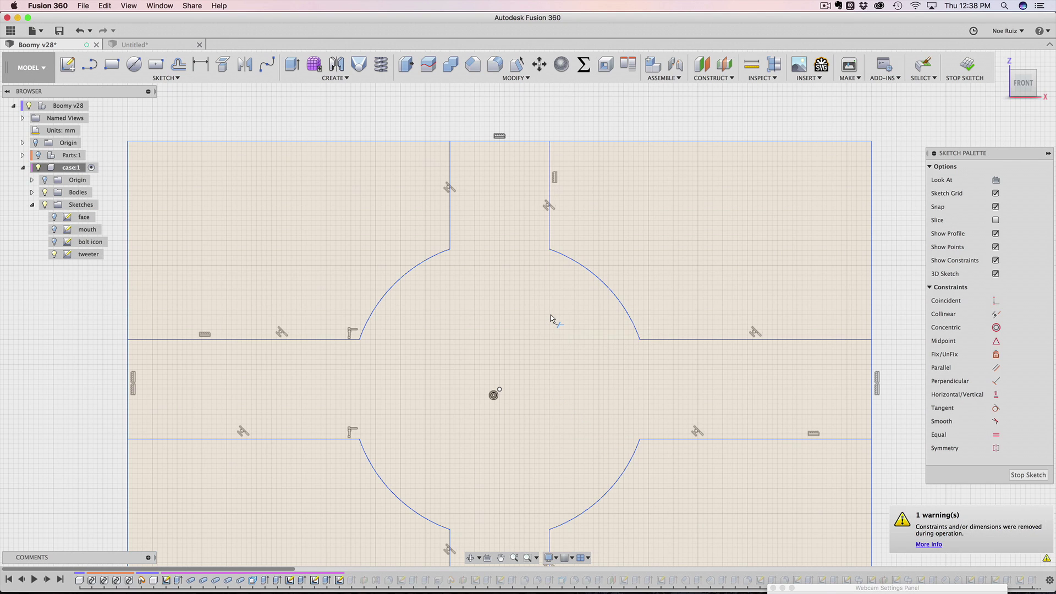
scroll(551, 318, down, 5)
key(Escape)
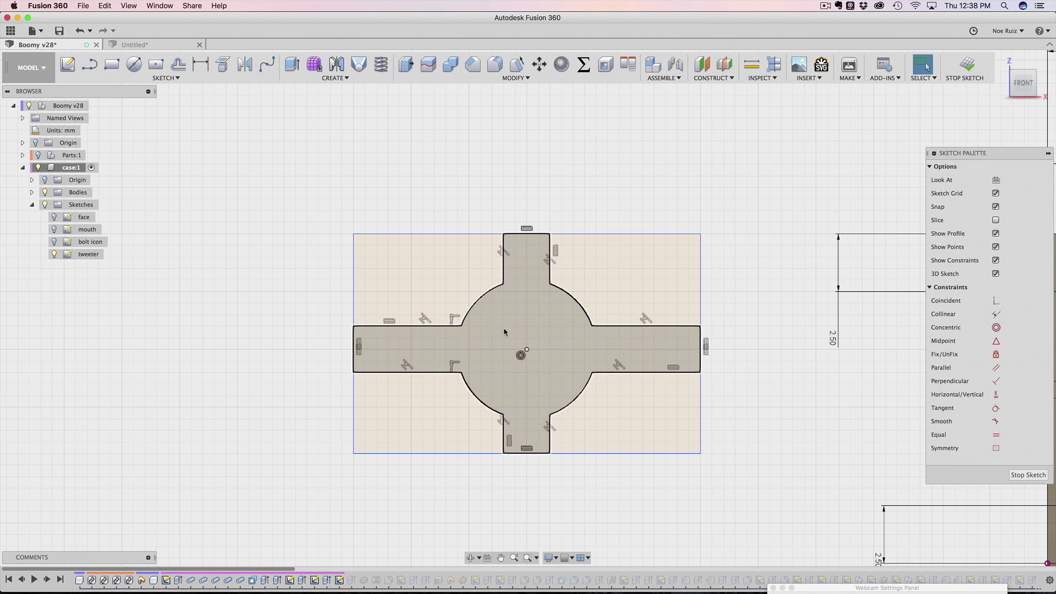
Select the trimmed cross as a single profile and examine its merged outline
click(503, 354)
scroll(544, 336, down, 2)
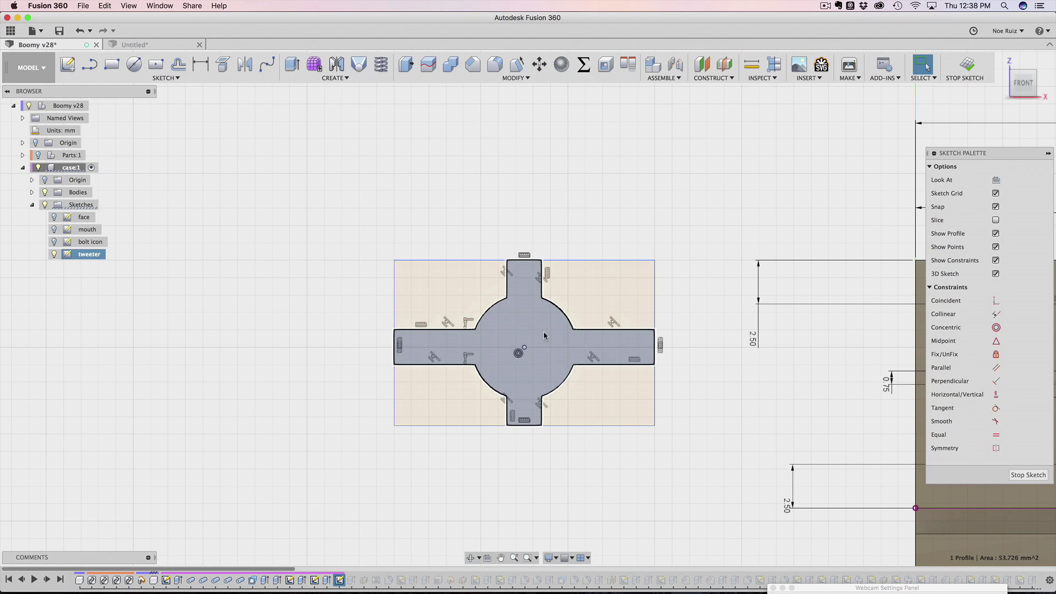
scroll(544, 335, up, 2)
key(Escape)
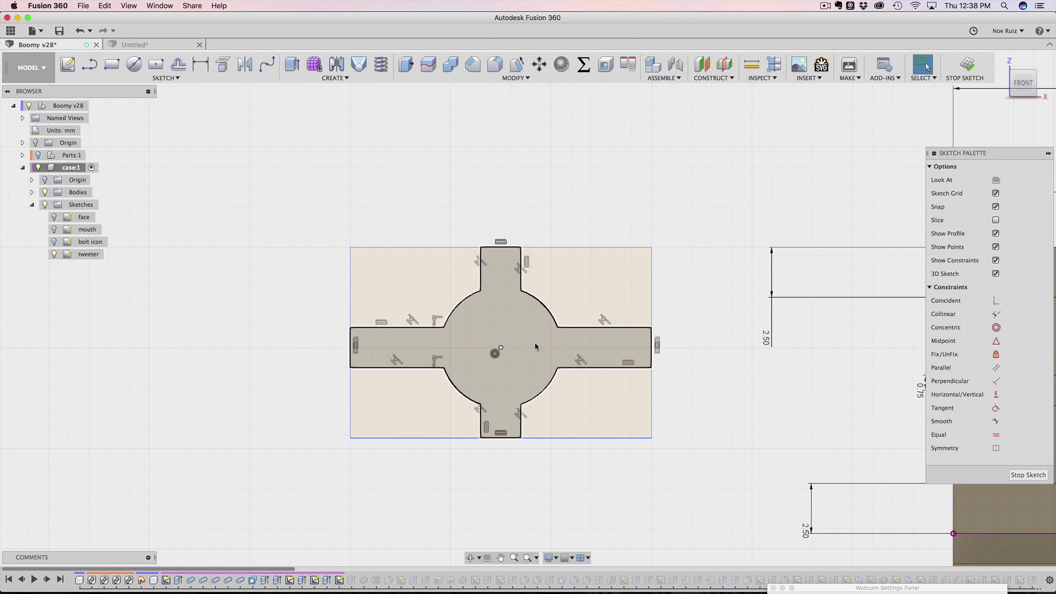
click(536, 344)
scroll(648, 354, down, 3)
Select the original dimensioned cross profile on the case and compare it with the trimmed practice cross
middle_drag(866, 334, 586, 323)
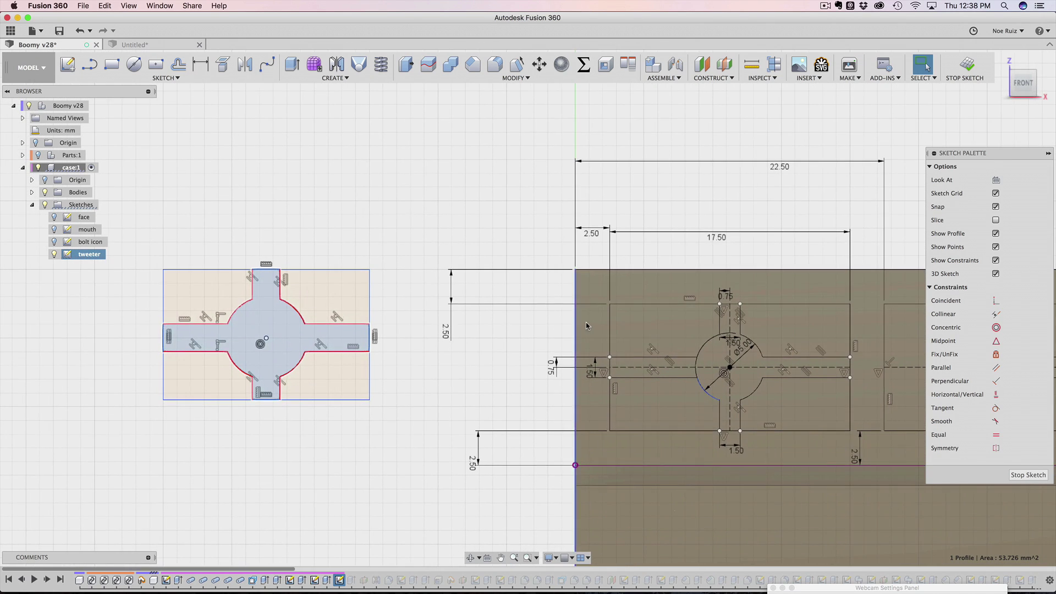
click(633, 364)
scroll(632, 361, up, 2)
middle_drag(632, 361, 437, 342)
scroll(548, 338, up, 3)
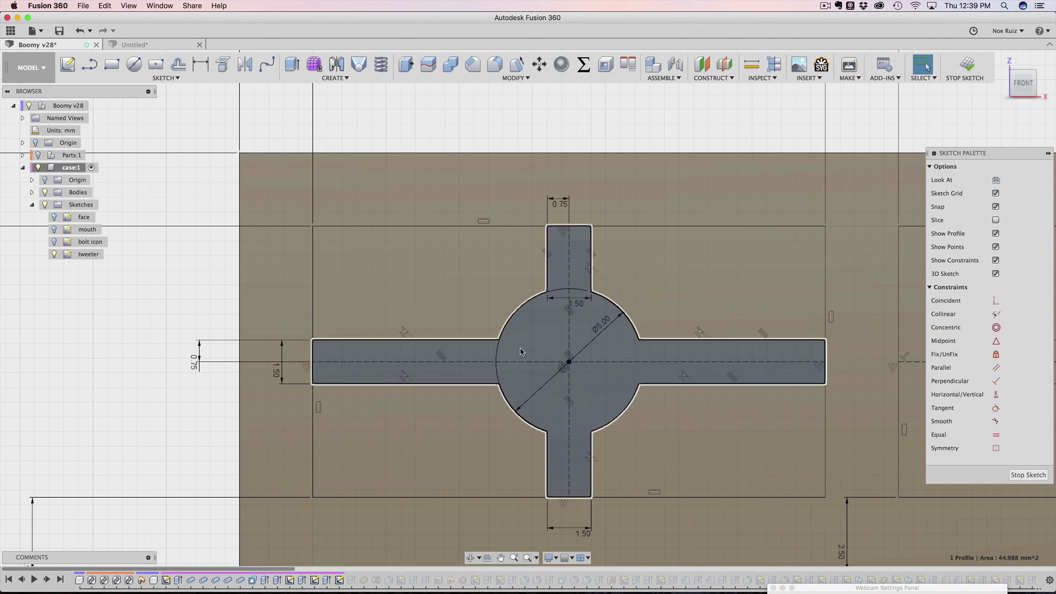
scroll(547, 363, down, 5)
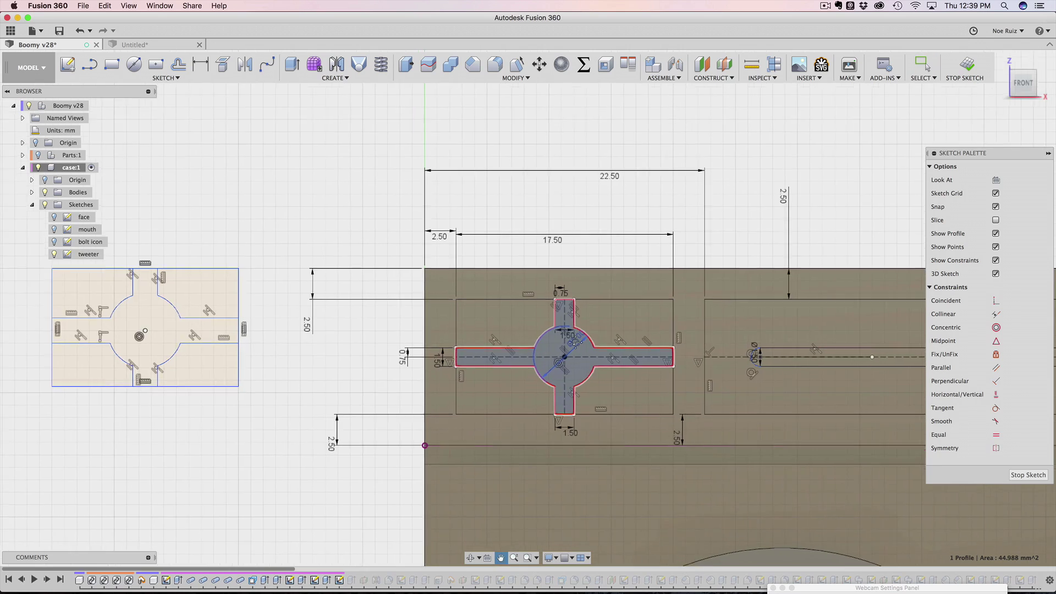
scroll(580, 308, up, 3)
scroll(620, 339, down, 5)
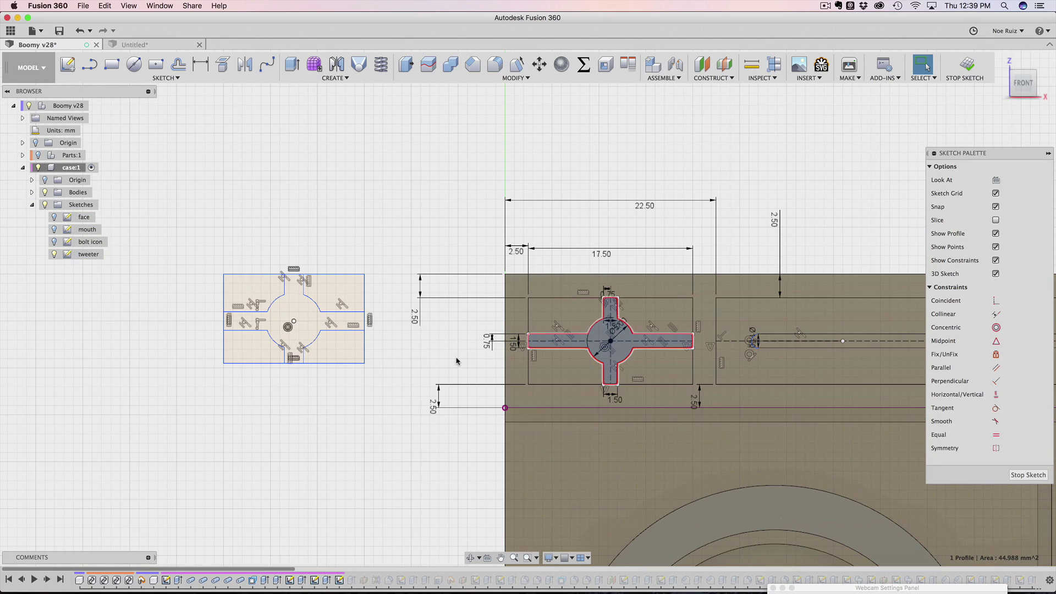
scroll(380, 368, up, 2)
Delete the whole practice rectangle and trimmed cross beside the case outline
middle_drag(264, 357, 492, 390)
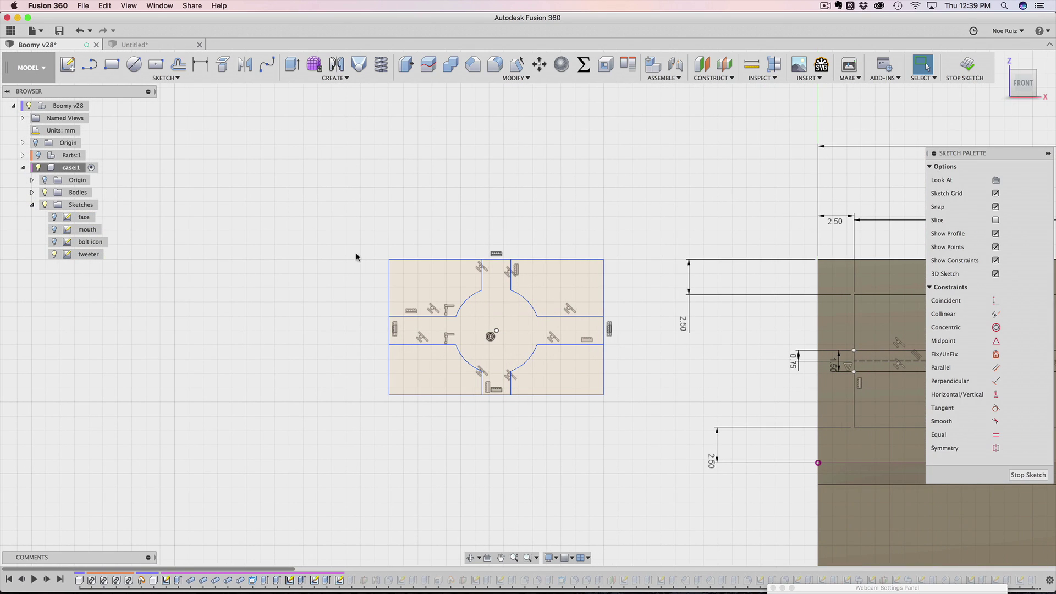
right_click(279, 302)
click(299, 305)
drag(344, 208, 624, 441)
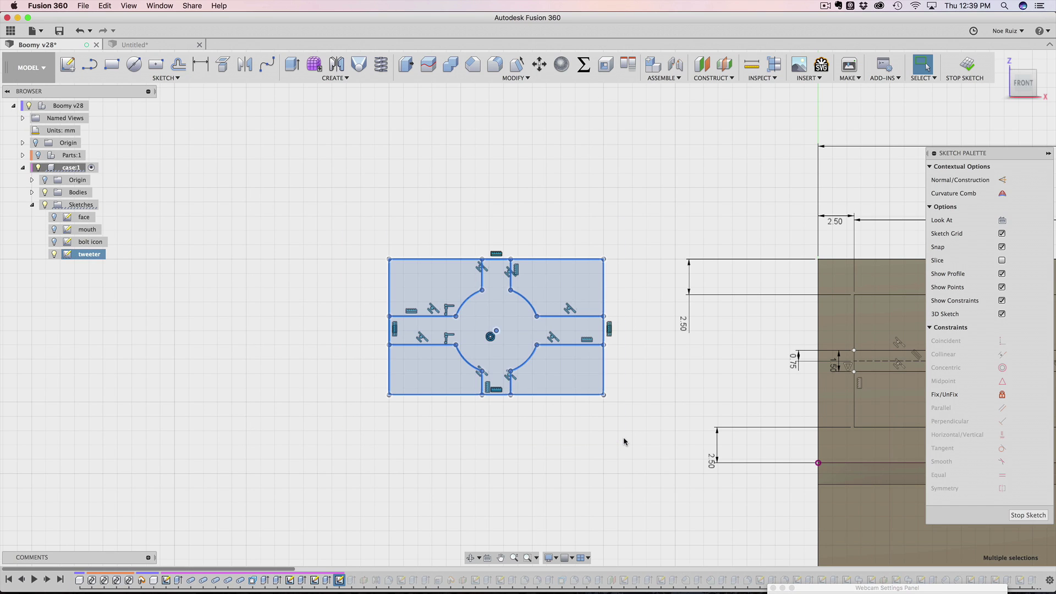
key(Delete)
Finish editing the tweeter sketch, activate the top-level Boomy v28 component and orbit to an angled view of the boombox
scroll(633, 356, down, 4)
middle_drag(637, 361, 219, 247)
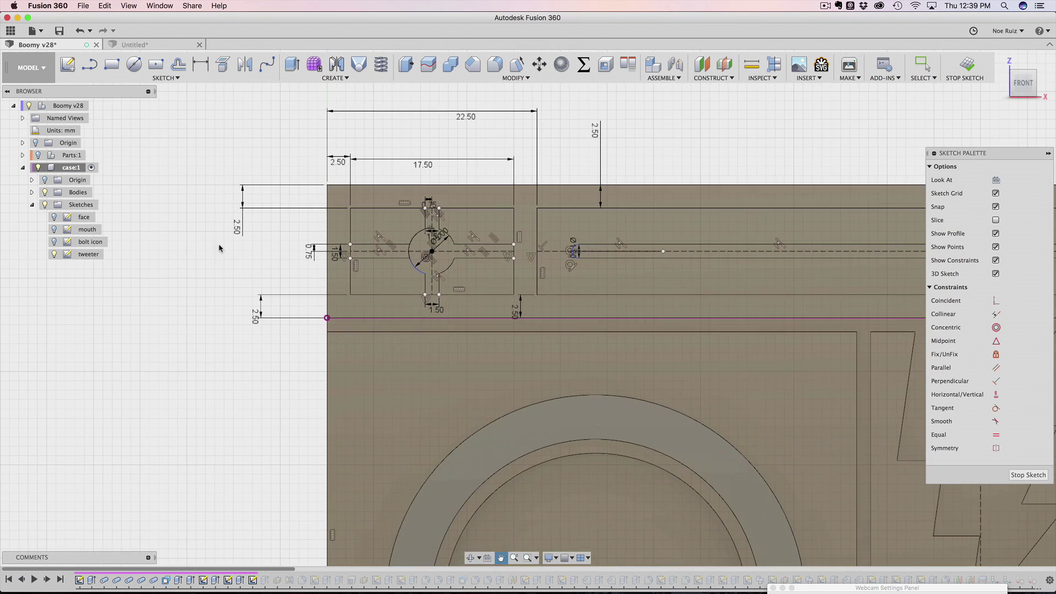
scroll(773, 283, down, 8)
middle_drag(765, 278, 474, 228)
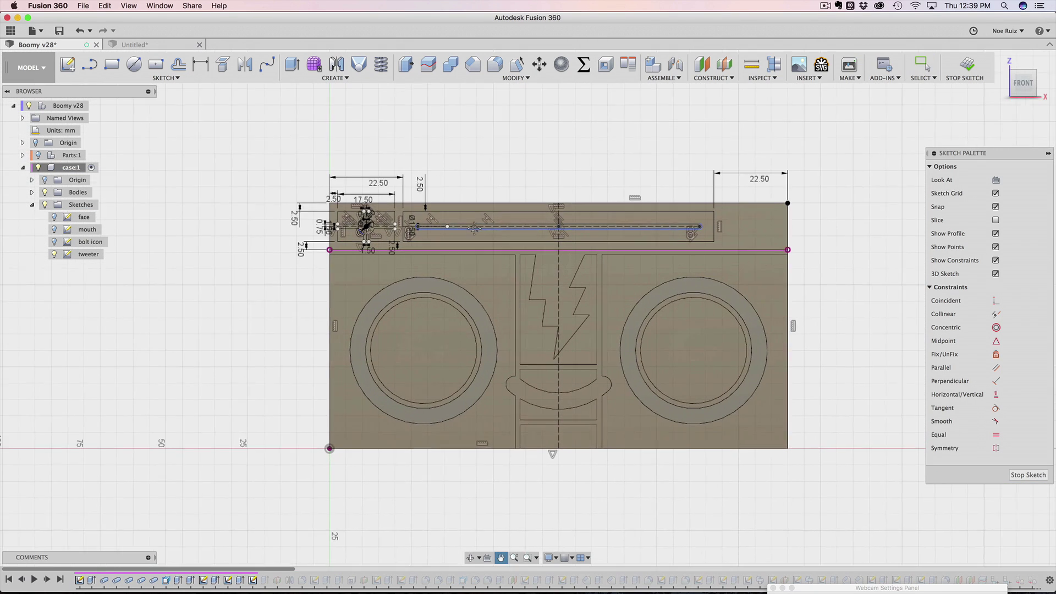
click(967, 69)
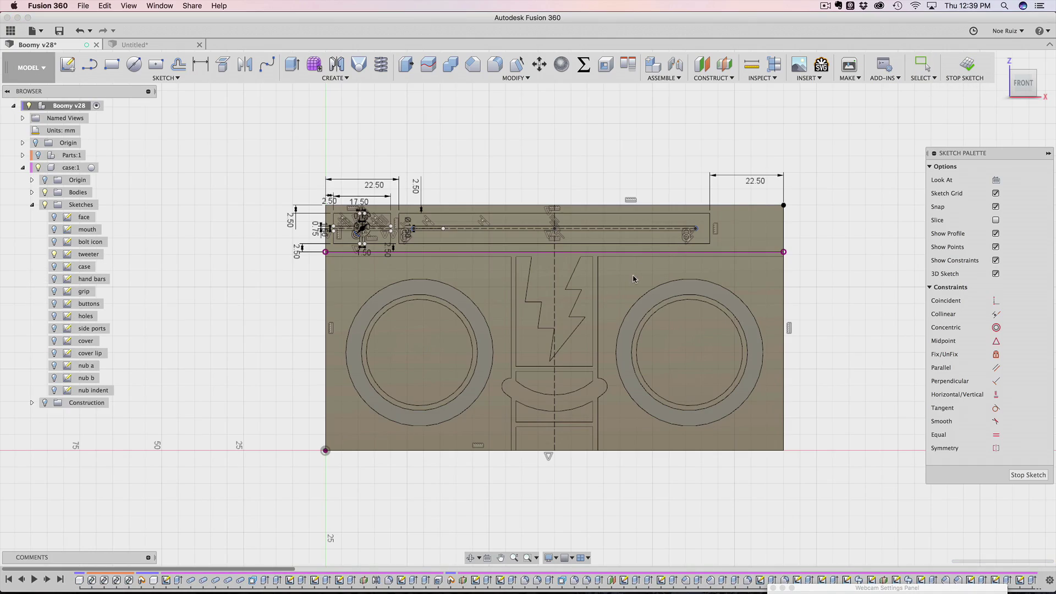
shift+middle_drag(235, 320, 537, 336)
middle_drag(218, 227, 188, 273)
Switch to Google Chrome and open the 3D Printing page of the Boomy The Boombox guide
key(super+Tab)
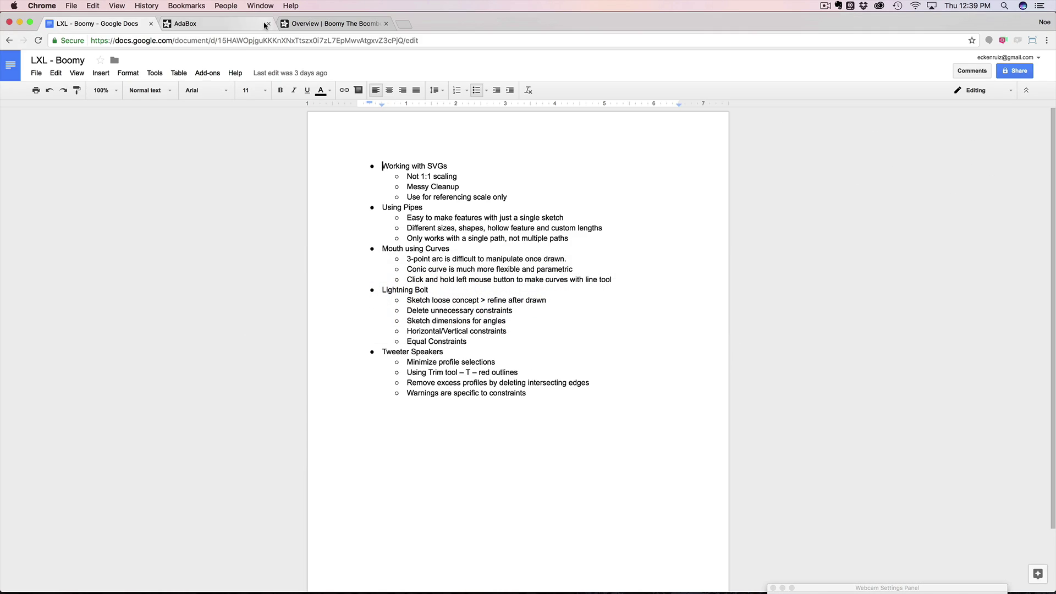
click(264, 25)
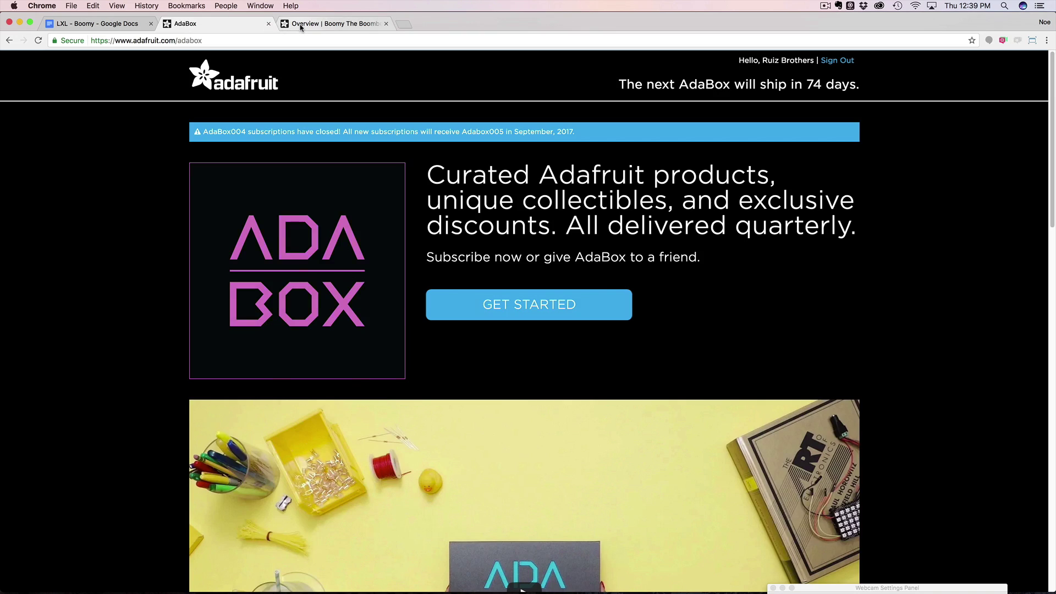
click(297, 28)
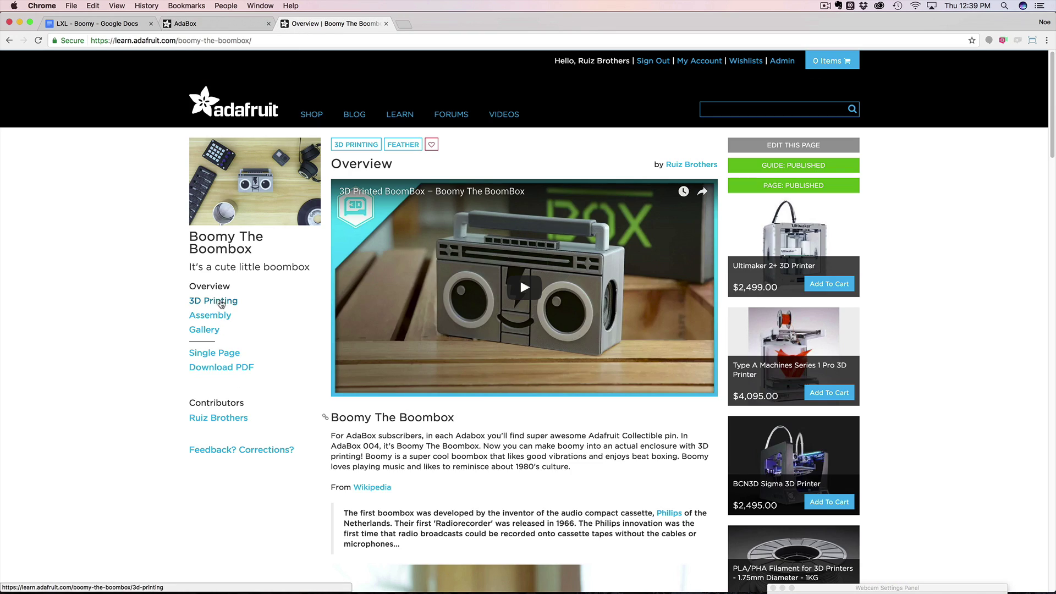
click(215, 306)
Examine the 3D Printing page's parts photo, exploded enclosure view, STL file table and download options
scroll(621, 303, down, 5)
scroll(619, 303, down, 7)
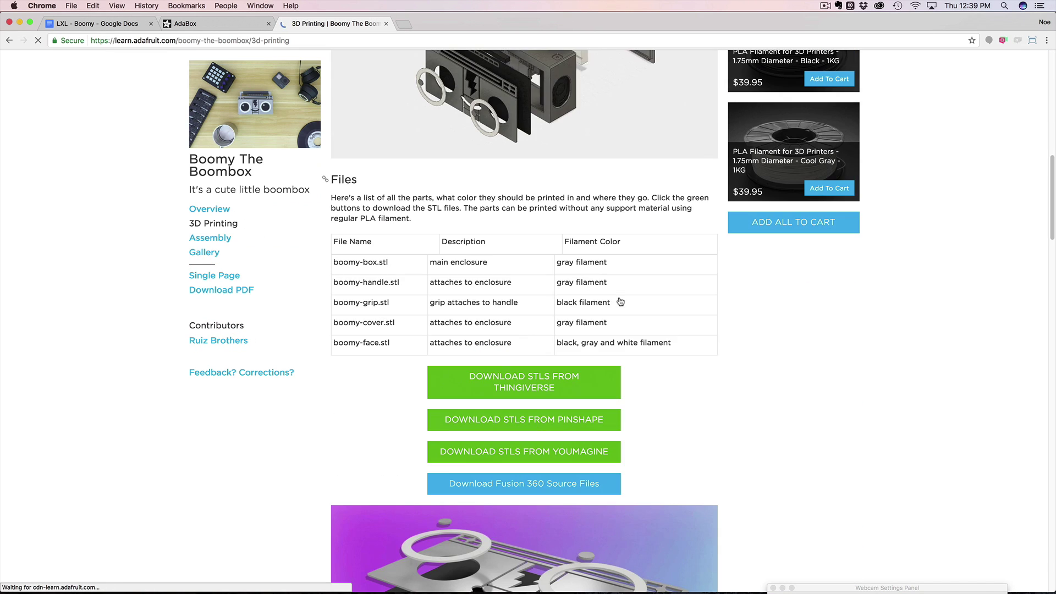
scroll(618, 303, up, 1)
scroll(536, 419, up, 1)
scroll(536, 419, up, 5)
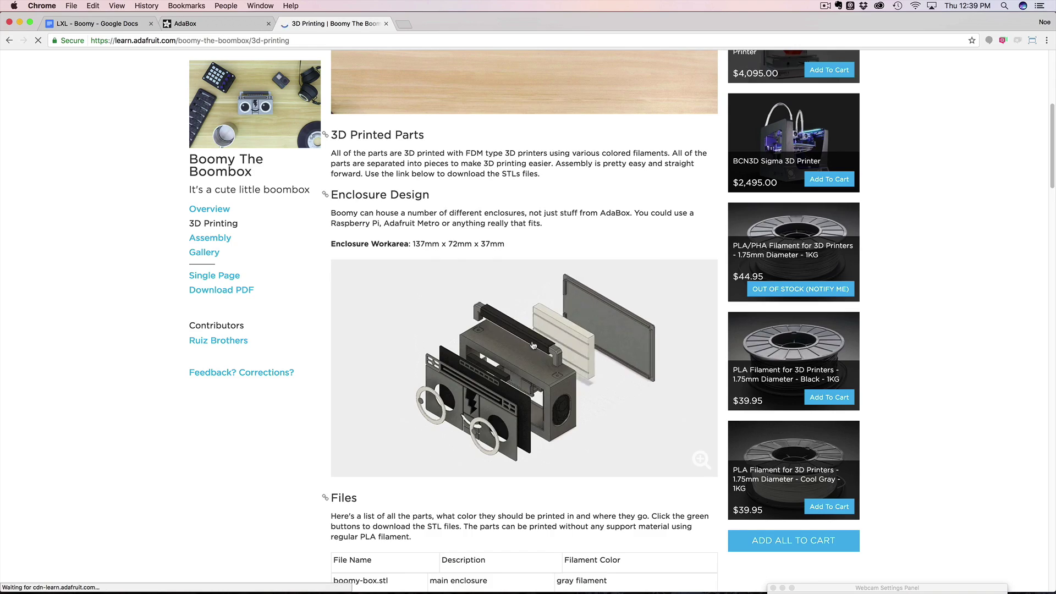
scroll(540, 375, down, 1)
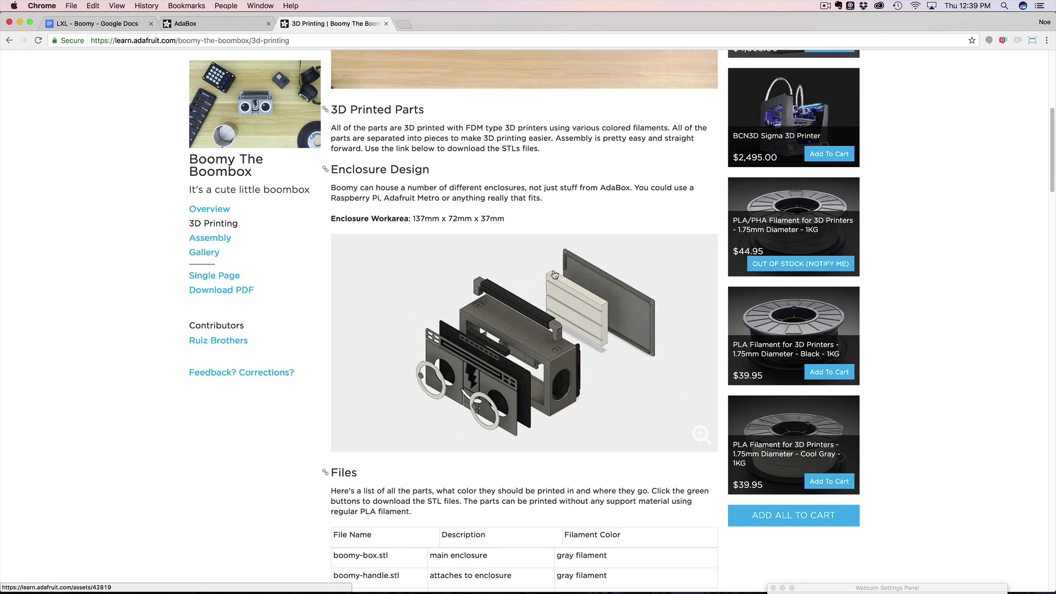
scroll(542, 334, down, 1)
scroll(542, 333, down, 5)
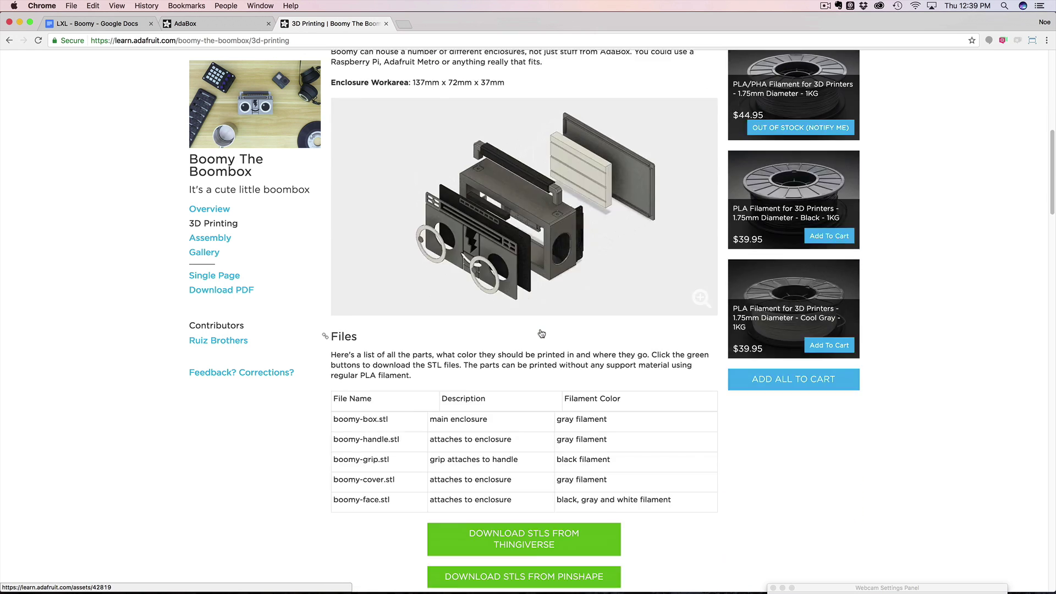
scroll(542, 333, up, 12)
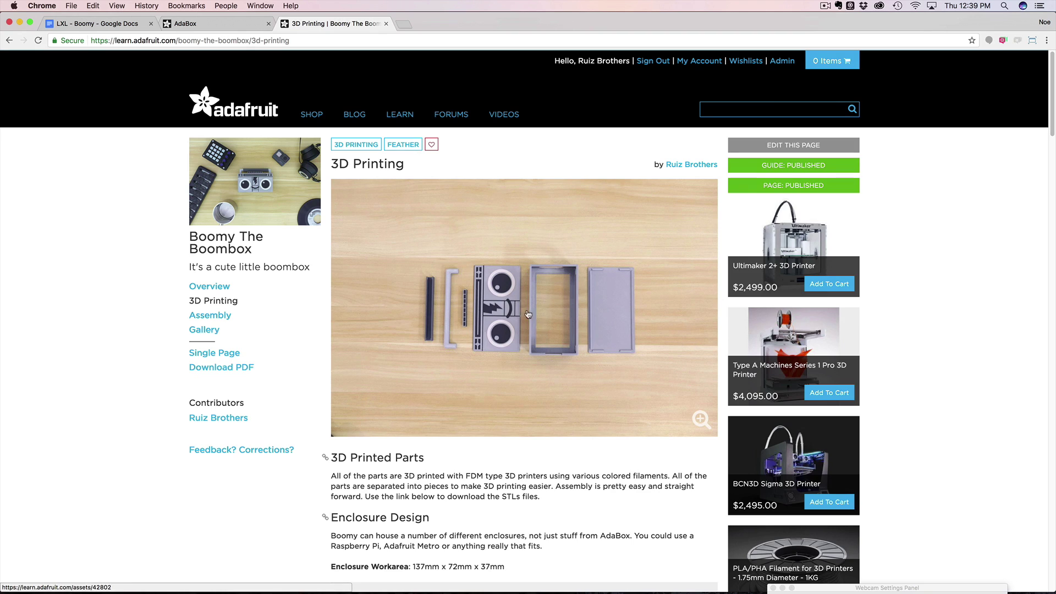